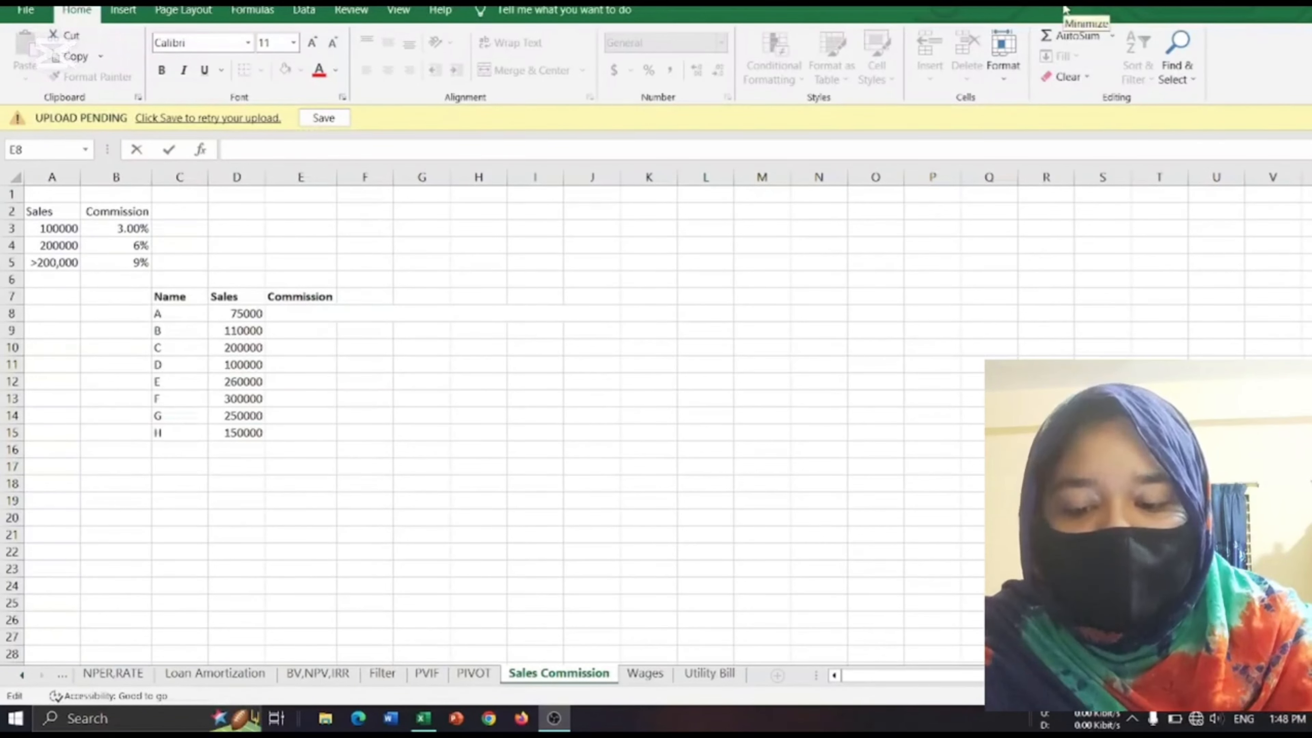
# Start an IF formula with a nested AND test in cell E8, the Commission cell for name A.
pyautogui.click(1064, 8)
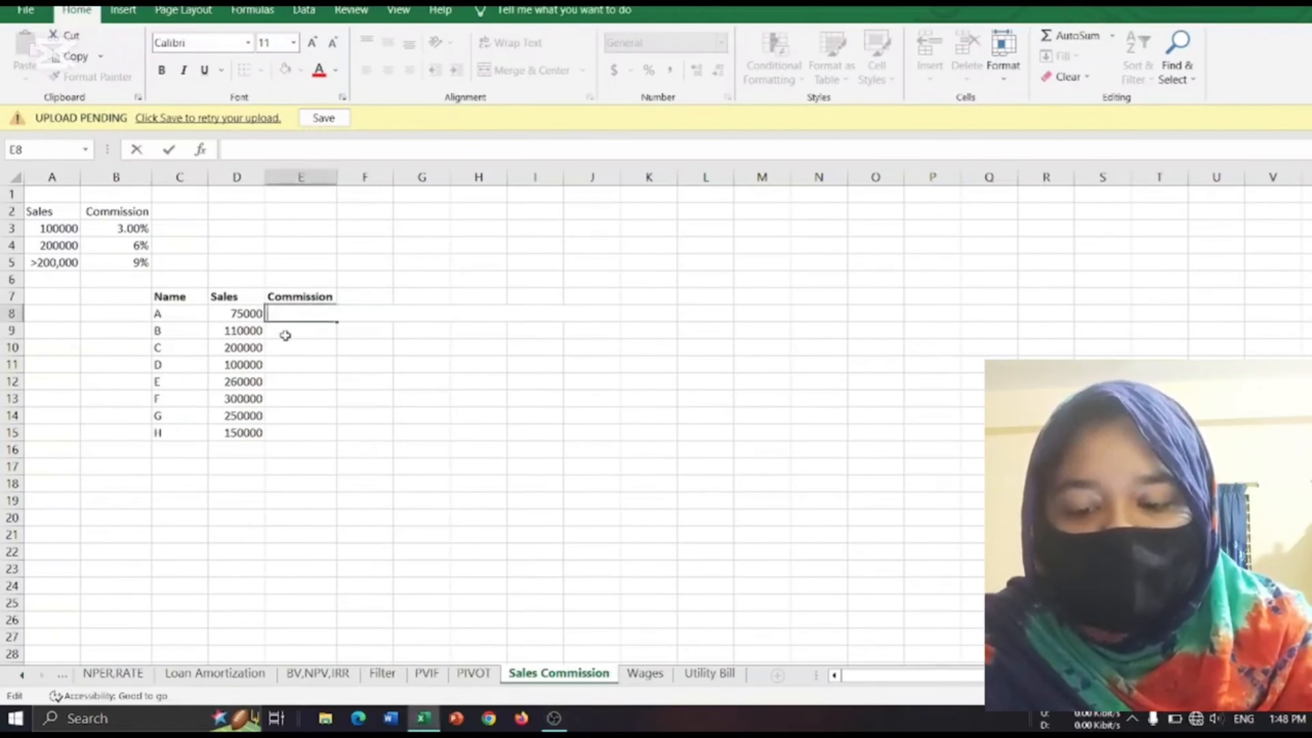
pyautogui.write('=')
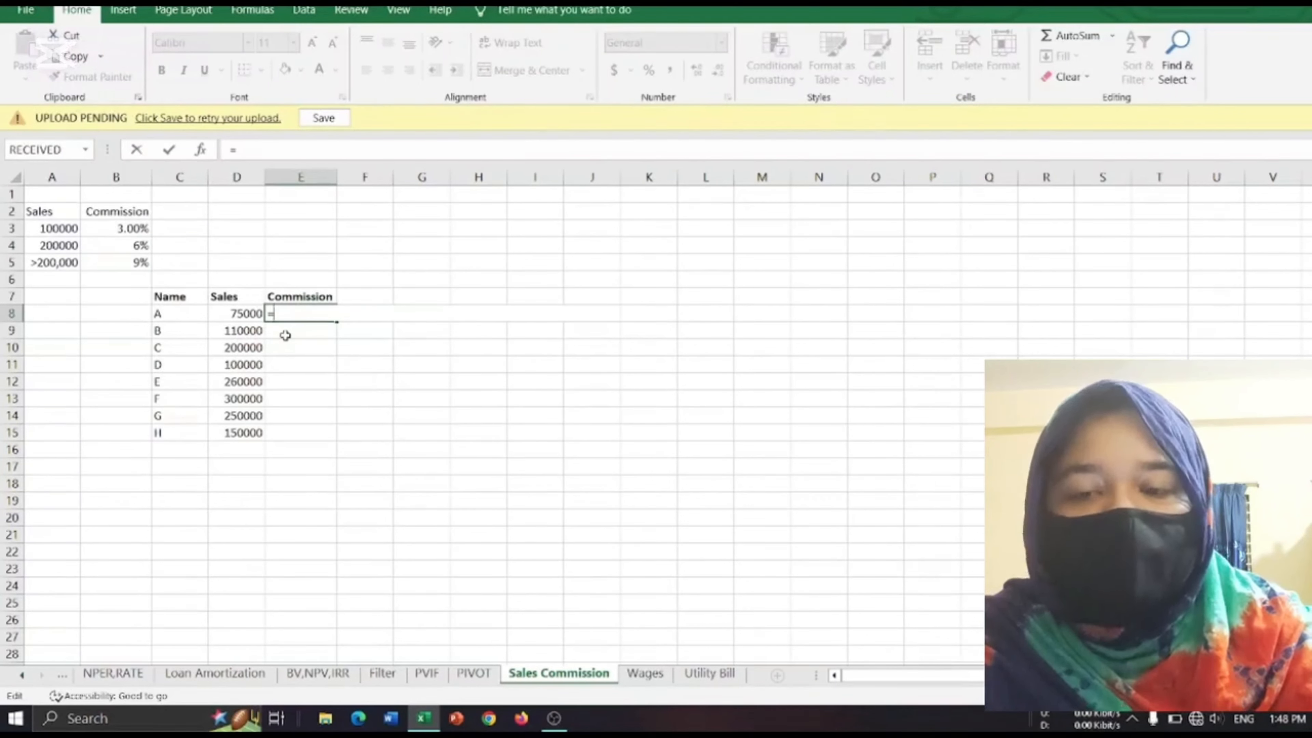
pyautogui.write('if')
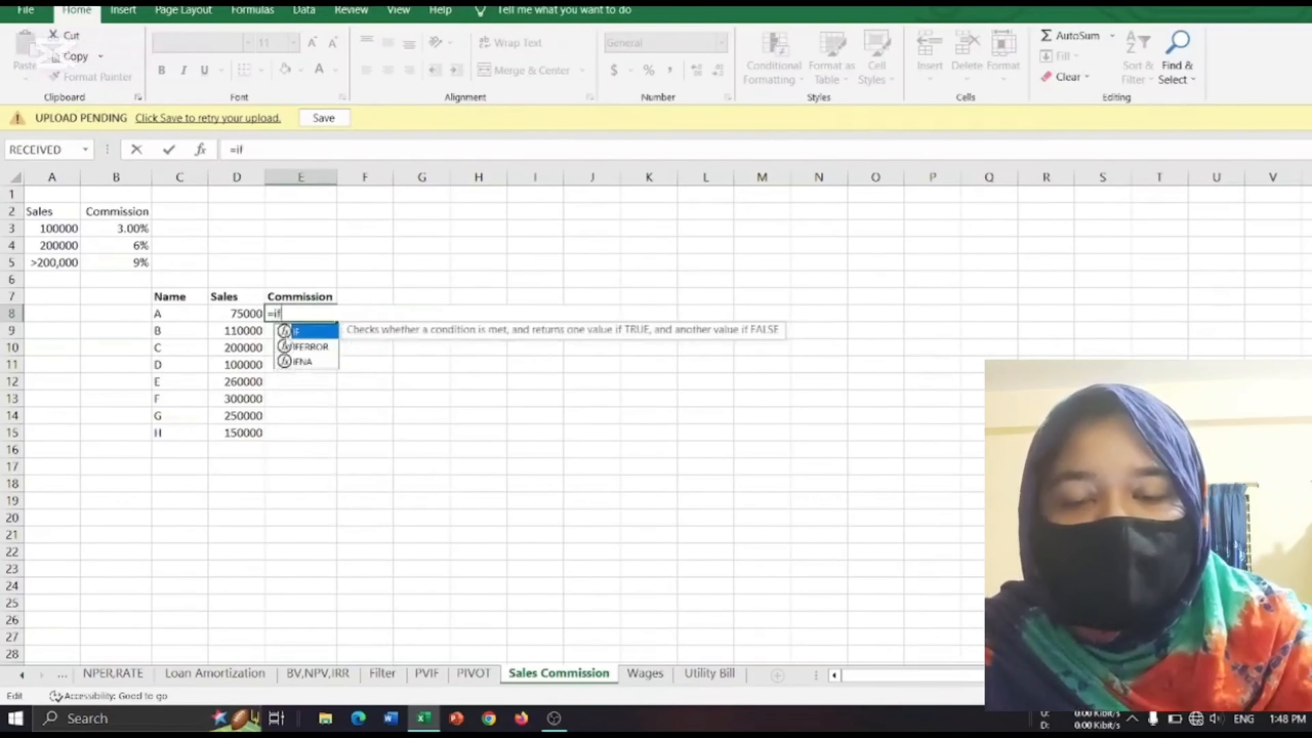
pyautogui.doubleClick(310, 331)
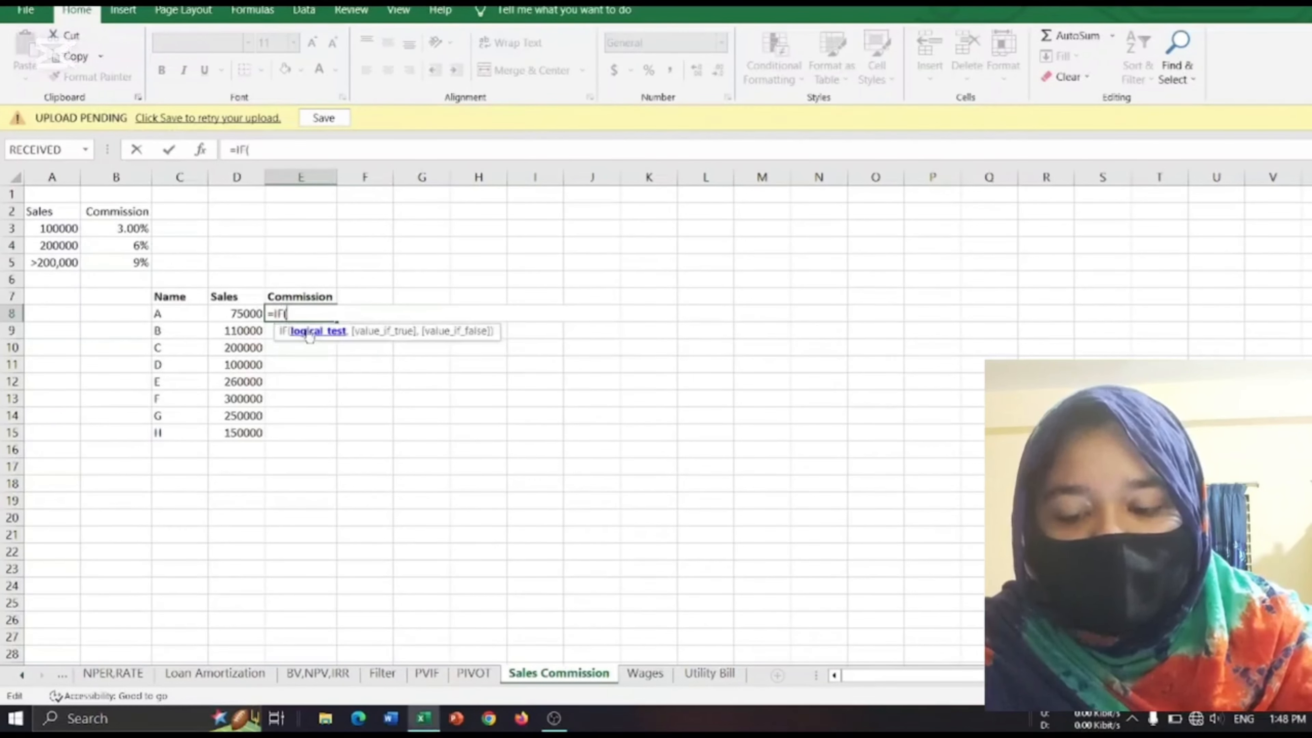
pyautogui.write('and')
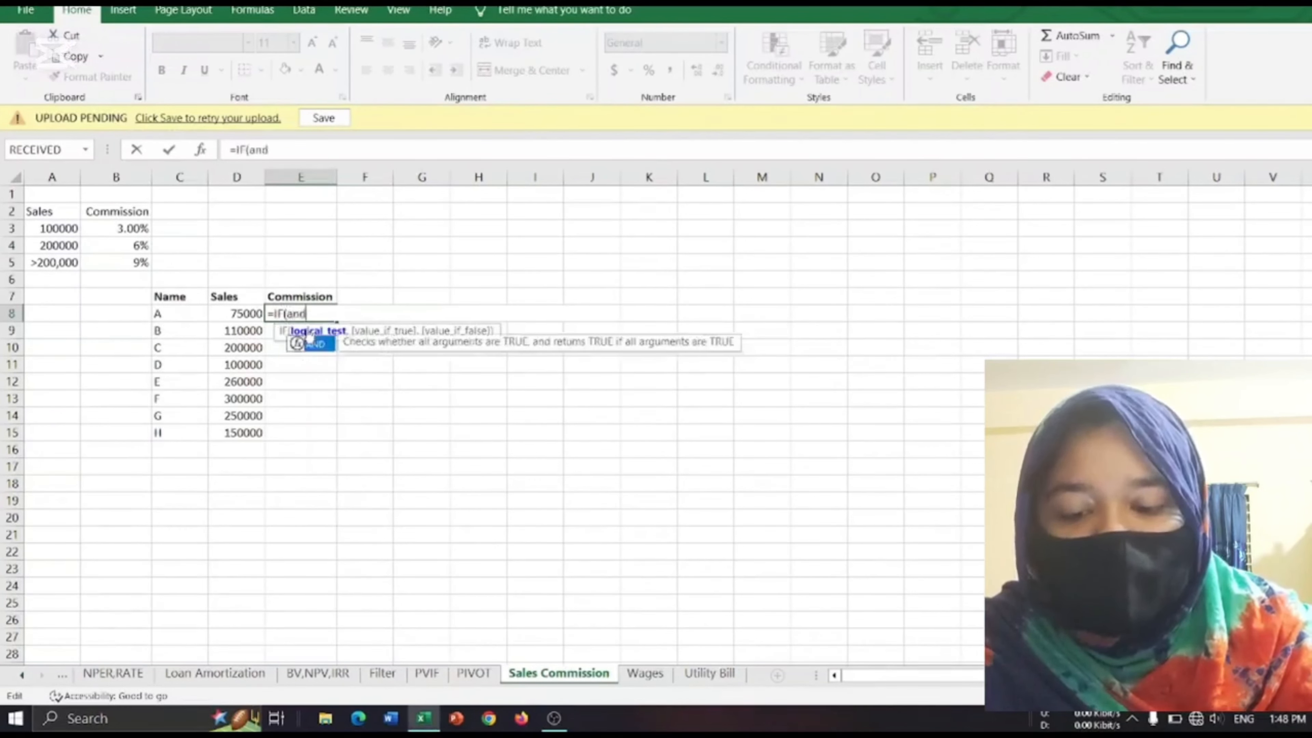
pyautogui.doubleClick(320, 345)
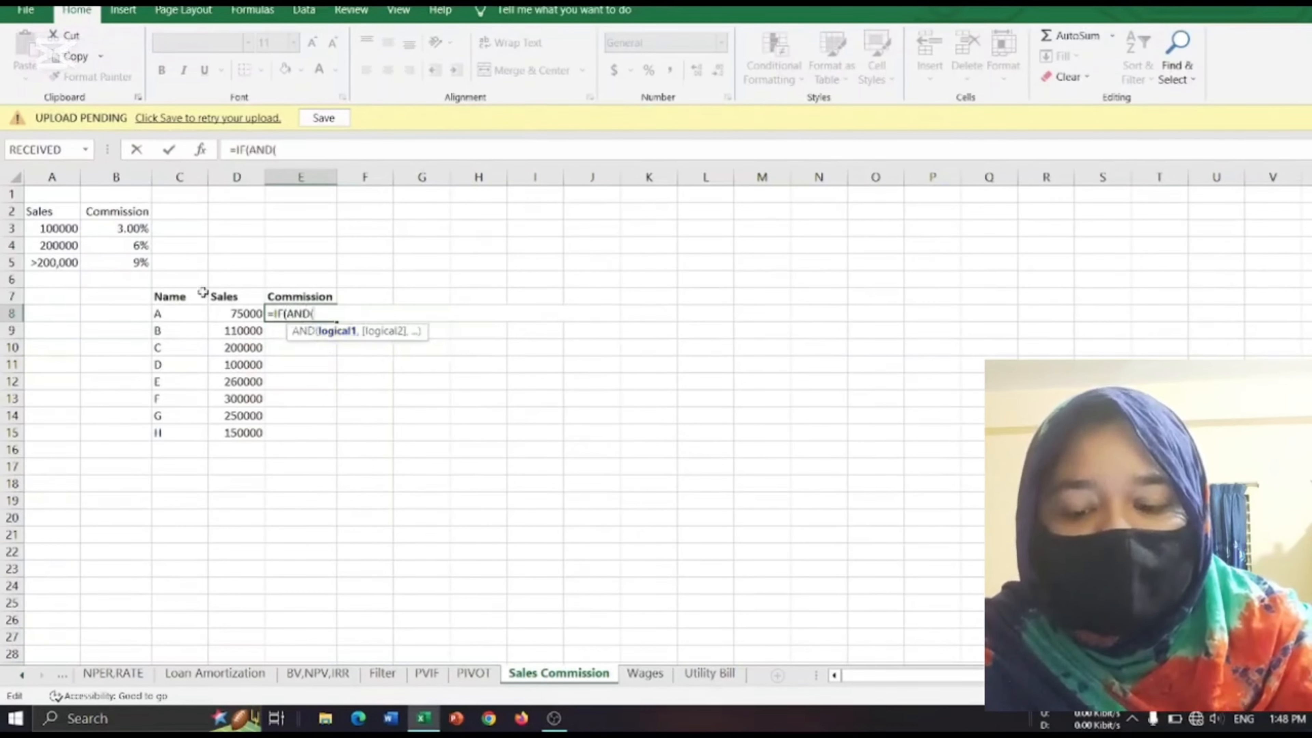
# Complete the AND test in the E8 formula with the conditions D8>10000 and D8<=A3.
pyautogui.click(245, 311)
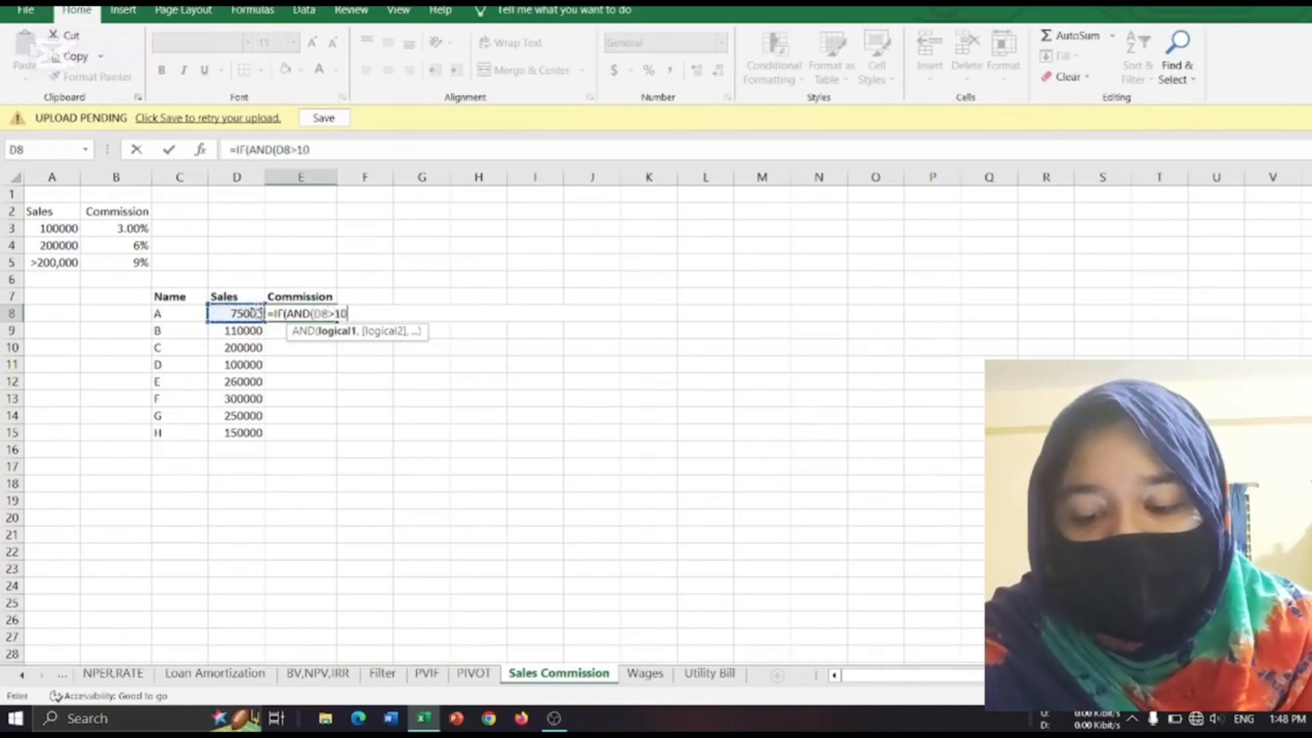
pyautogui.write('>10000,')
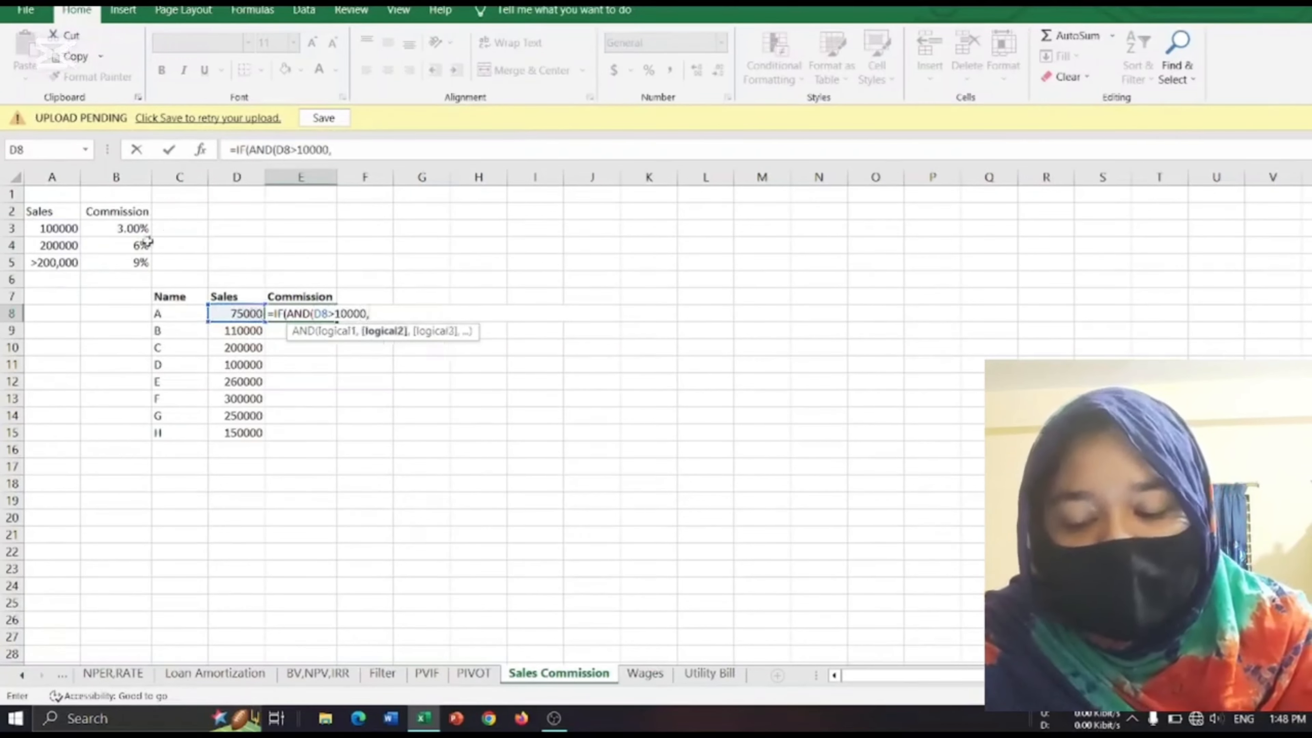
pyautogui.click(238, 313)
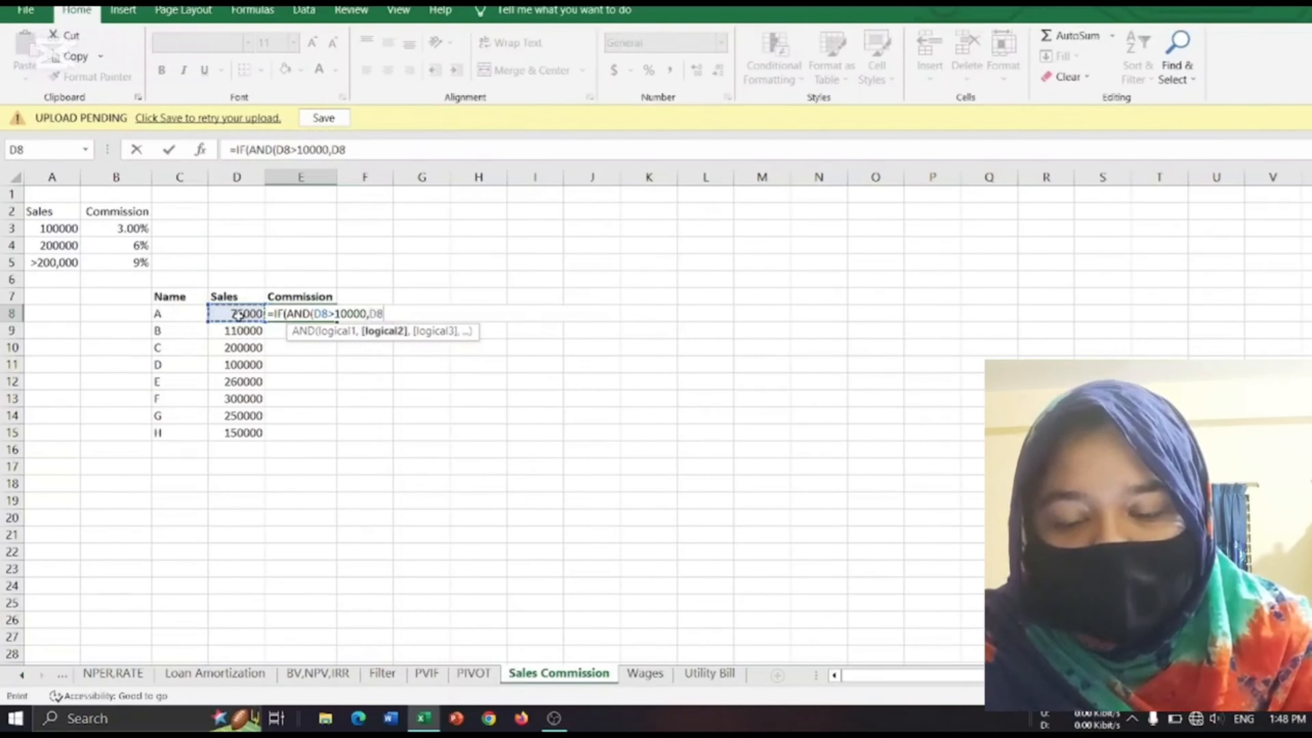
pyautogui.write('<')
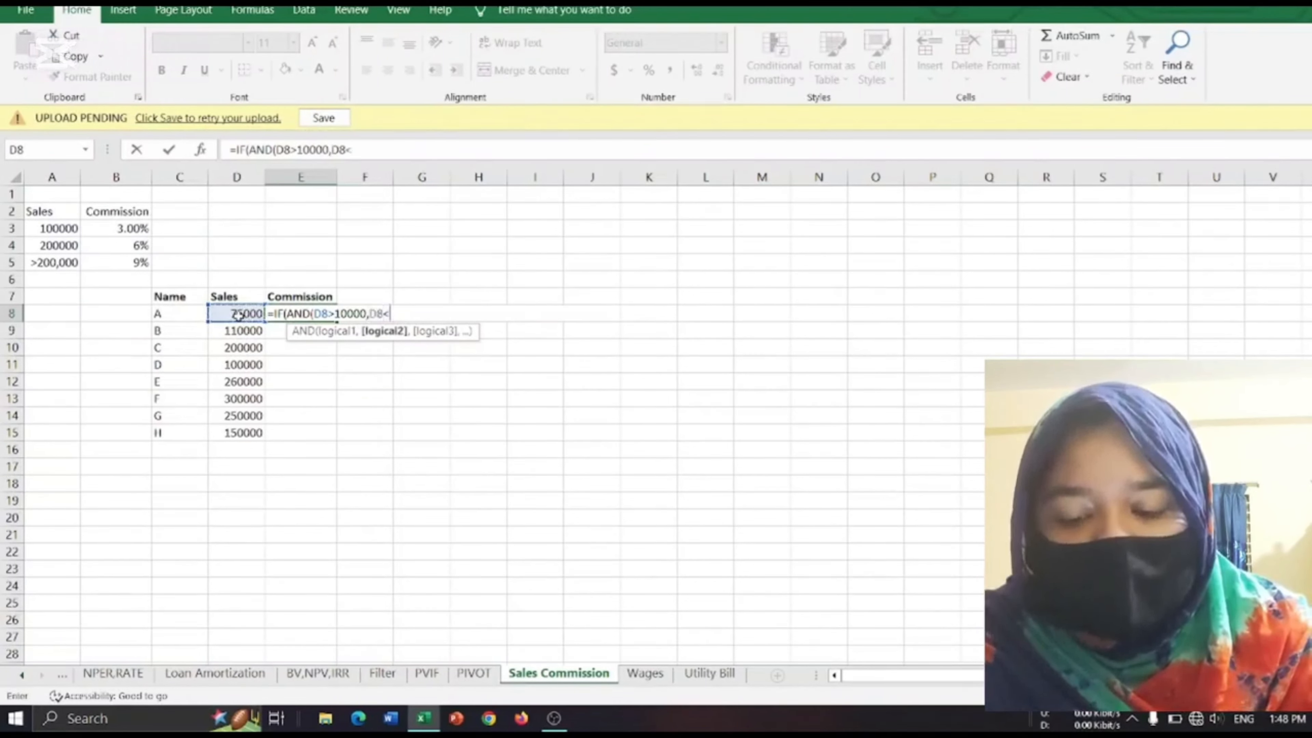
pyautogui.write('=')
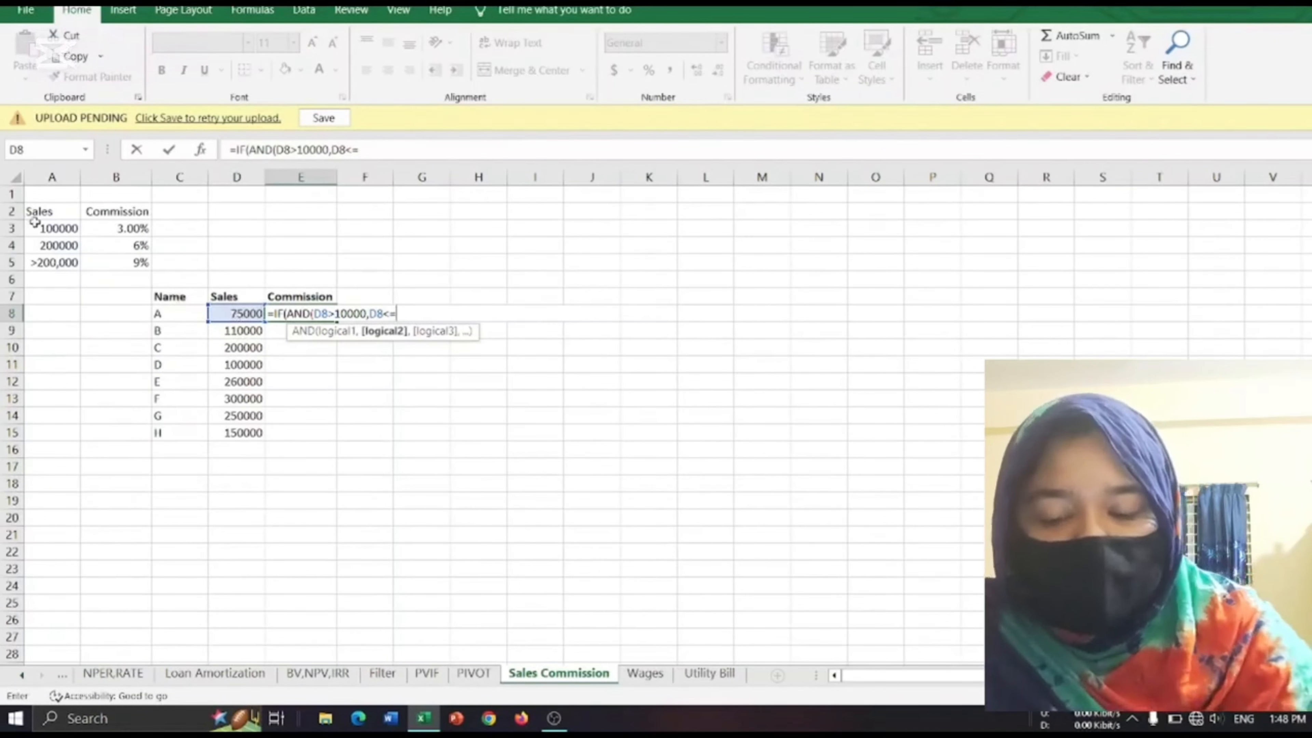
pyautogui.click(47, 228)
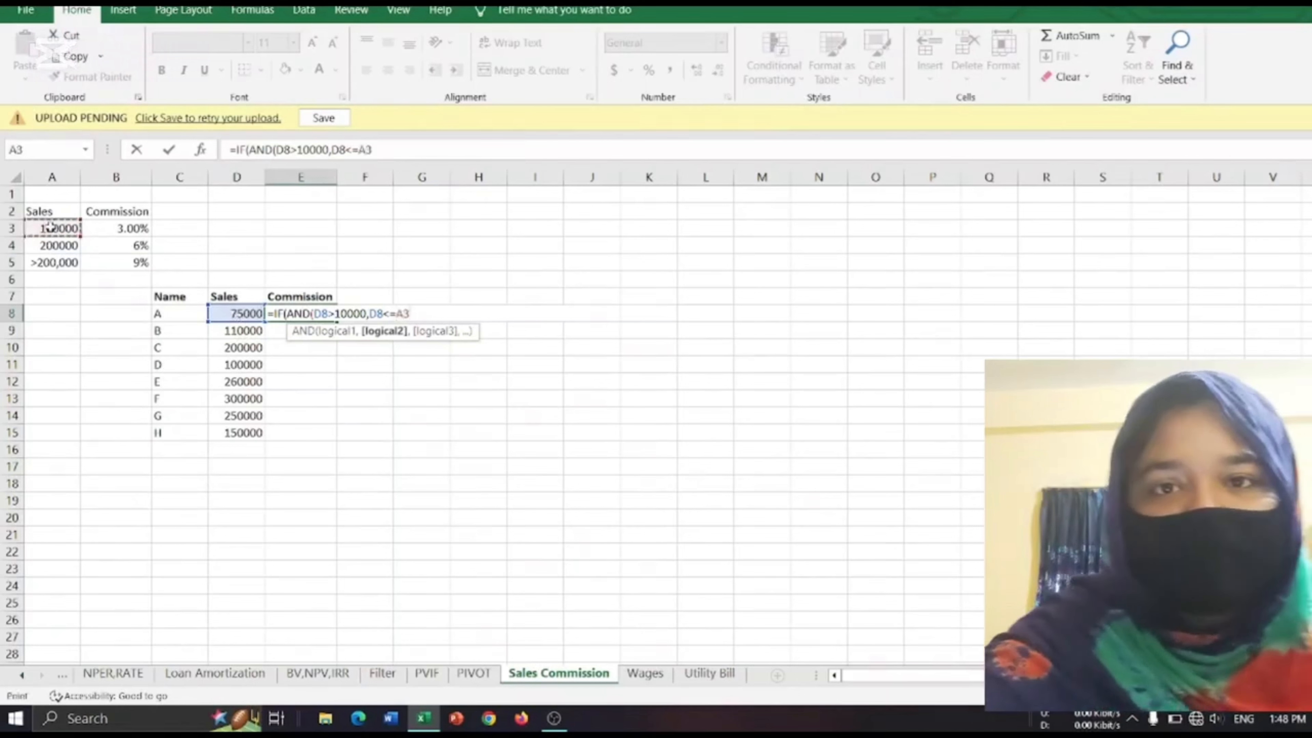
pyautogui.write(')')
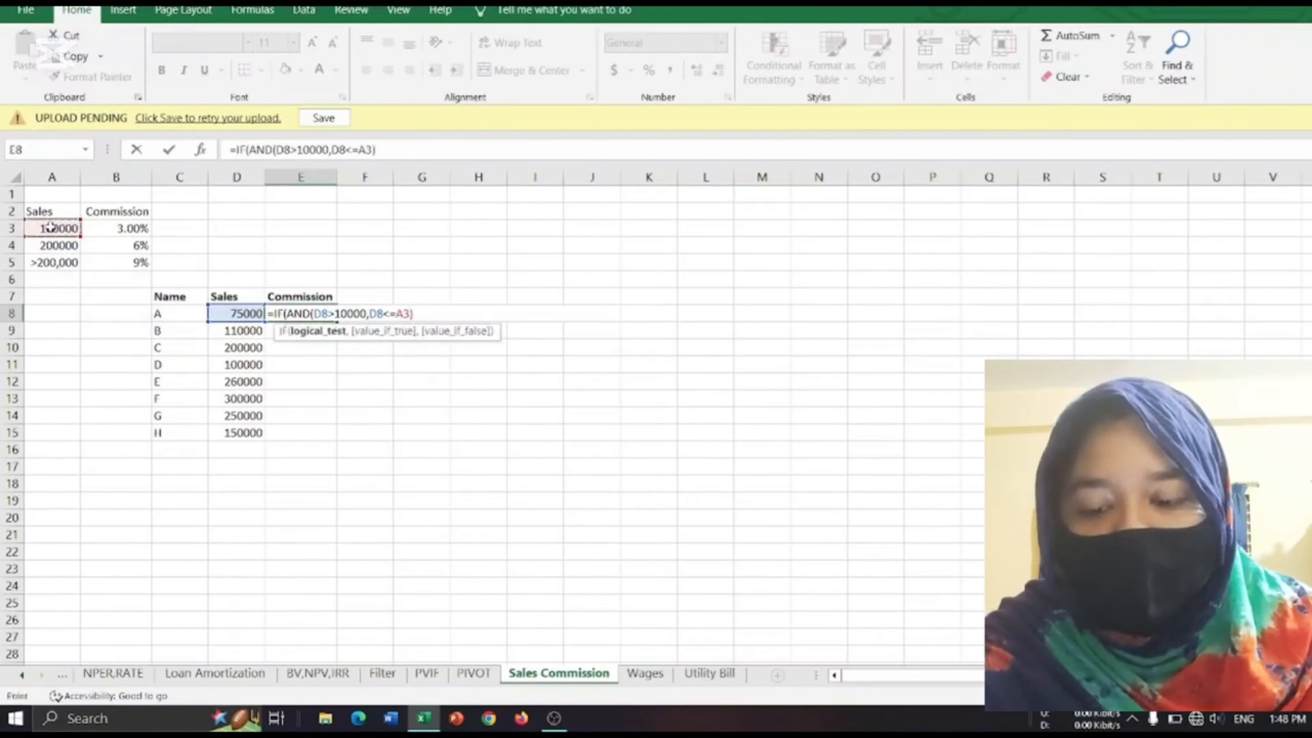
pyautogui.write(',')
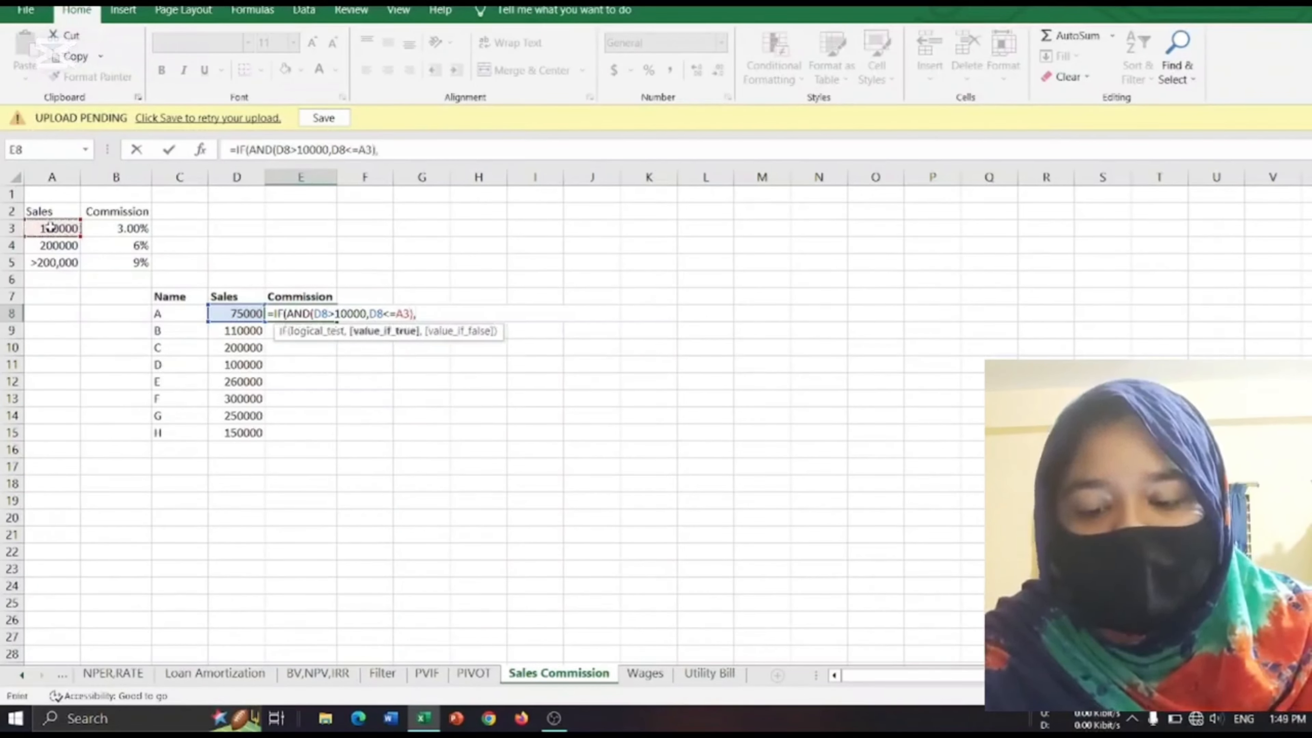
# Make the first IF return the sales amount times the 3% rate, D8*B3, when its test is true.
pyautogui.click(222, 314)
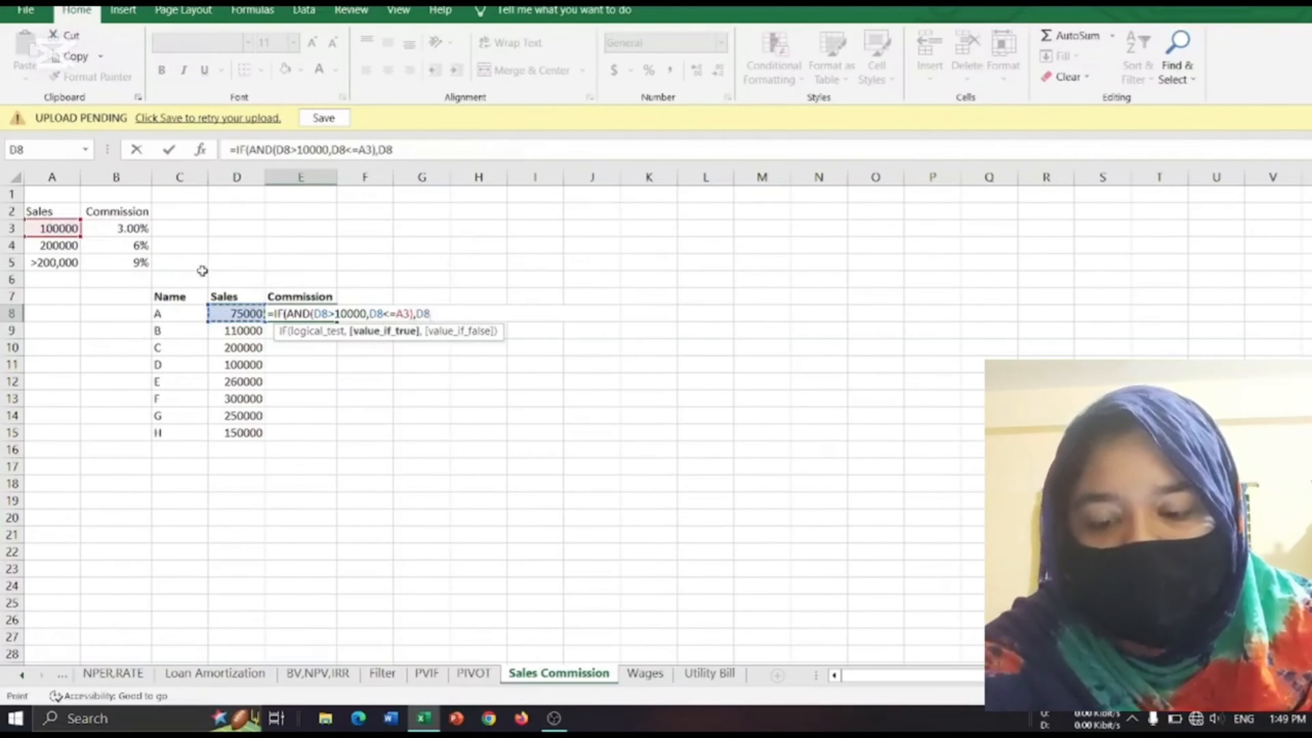
pyautogui.write('*')
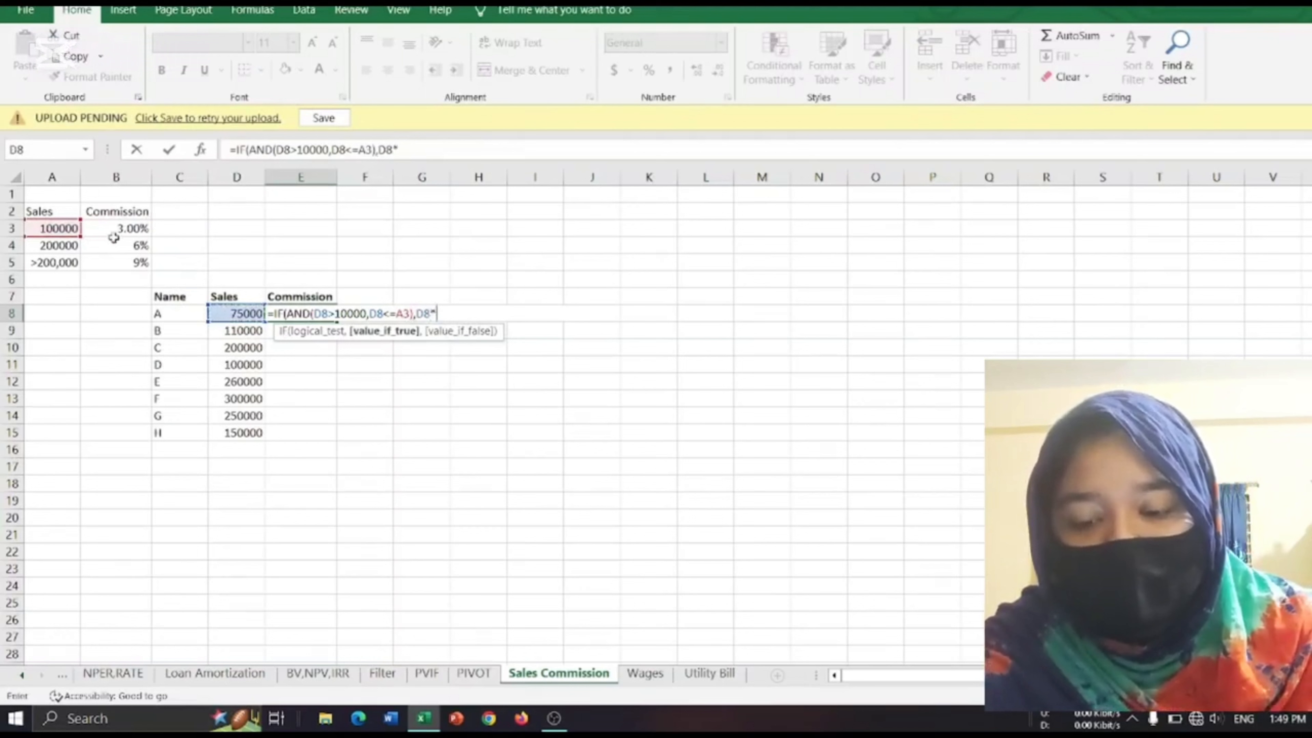
pyautogui.click(120, 229)
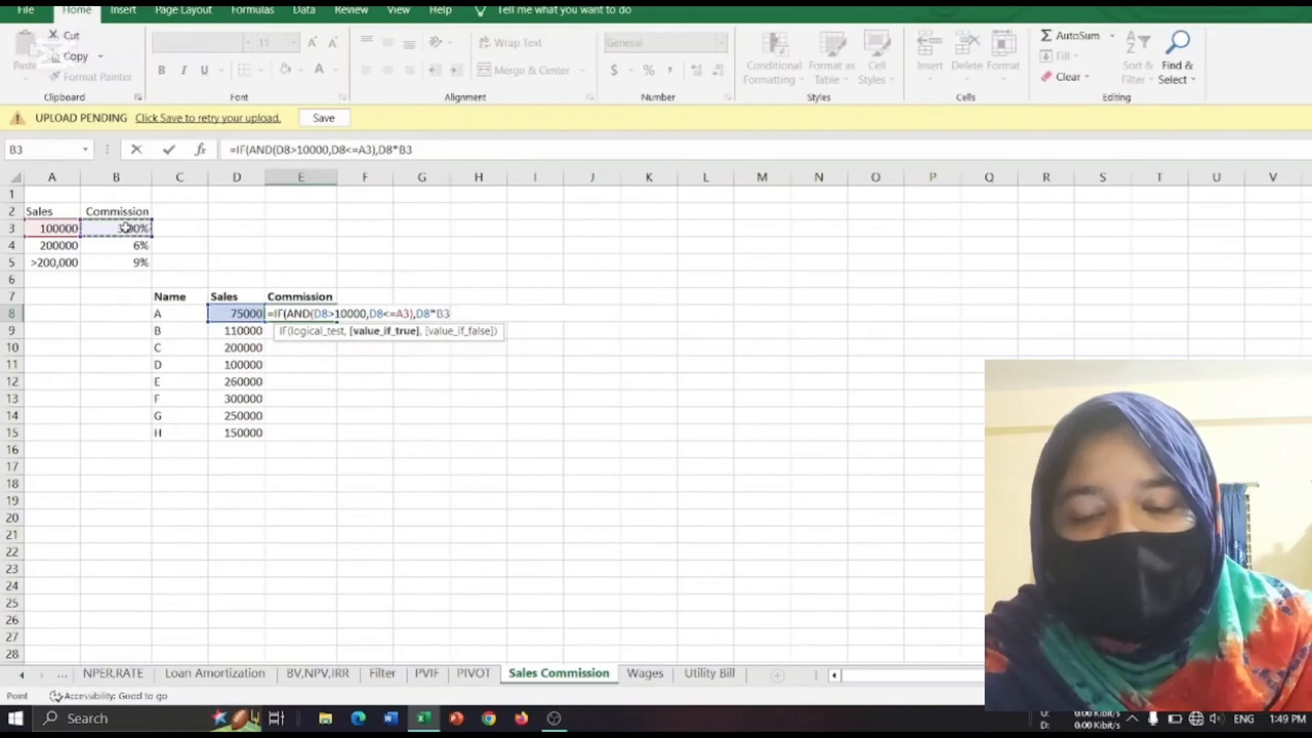
pyautogui.write(',')
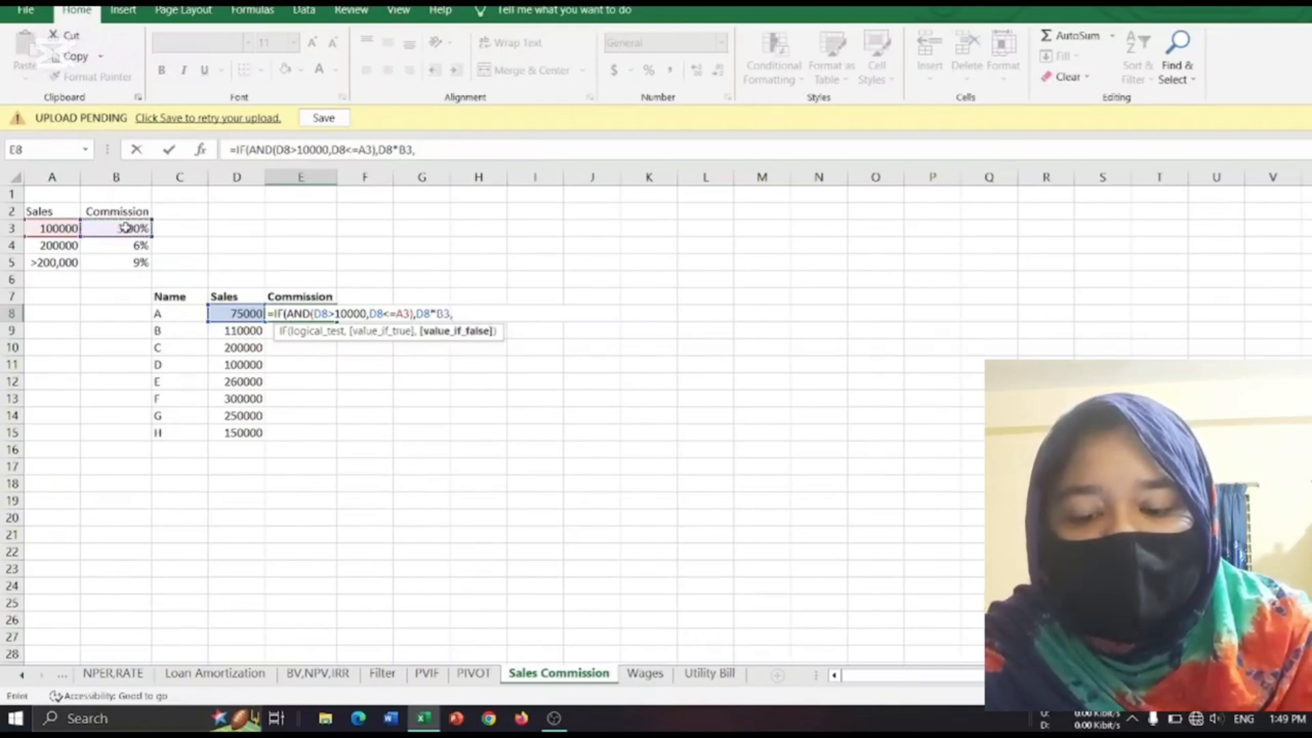
pyautogui.write('if(')
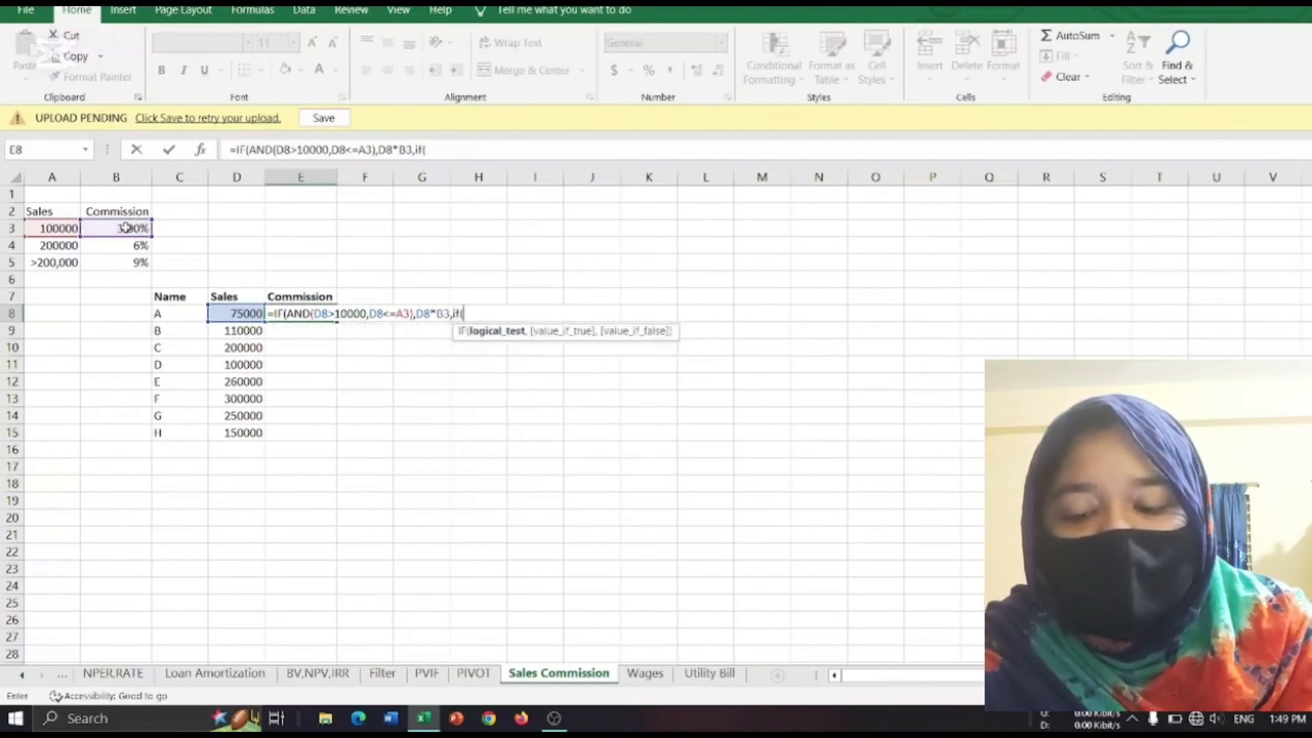
pyautogui.write('and')
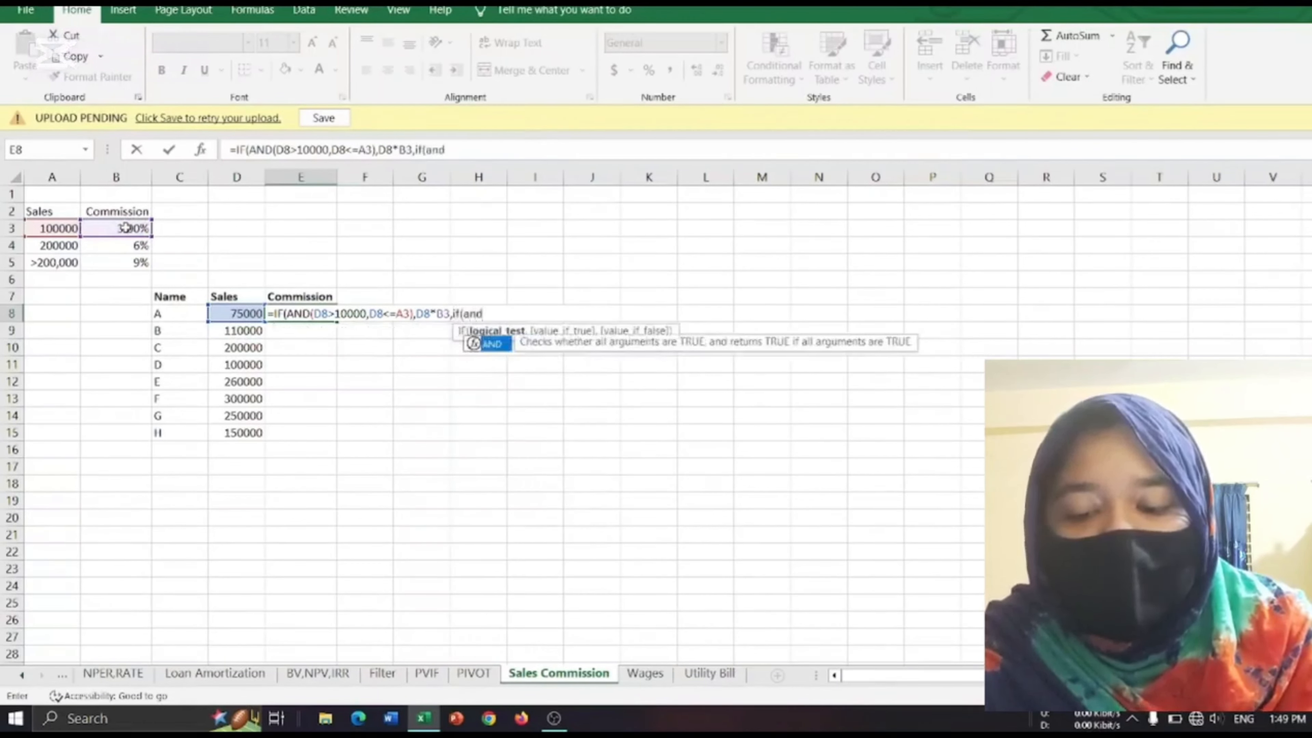
pyautogui.write('(')
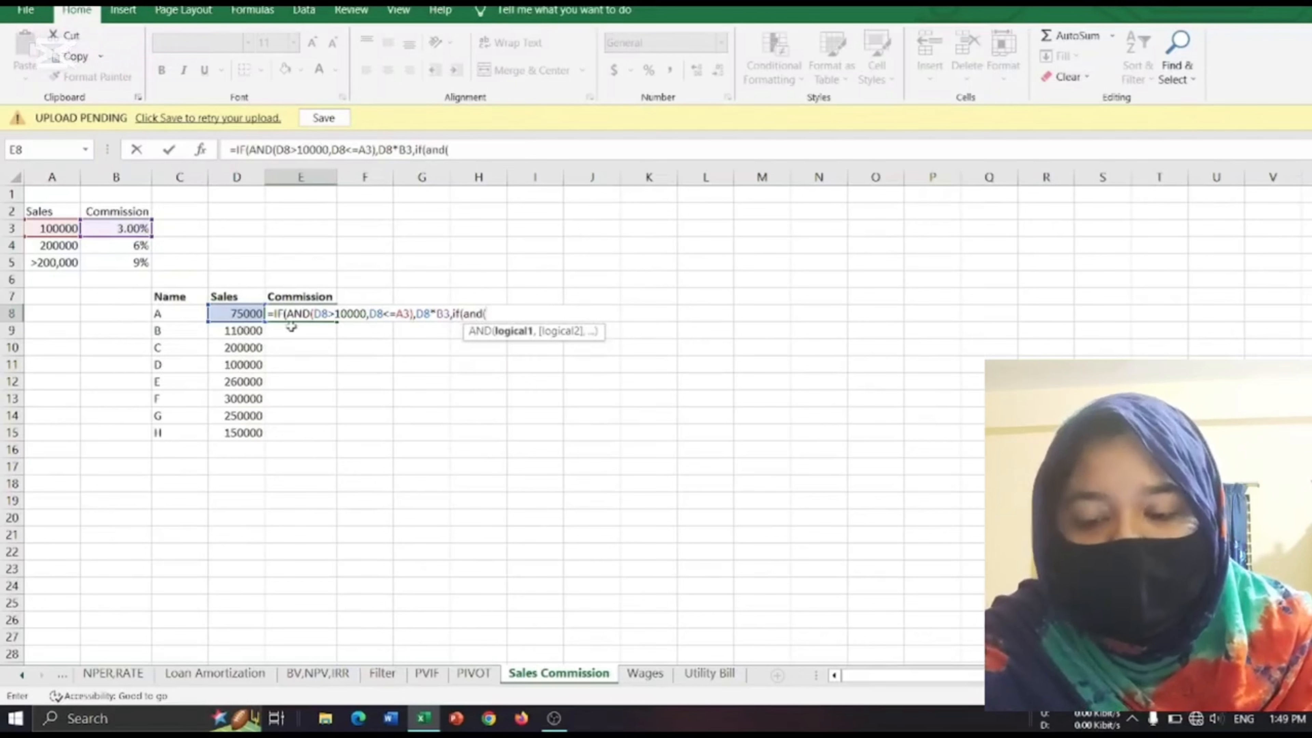
# Complete the second AND test with the conditions D8>A3 and D8<=A4.
pyautogui.click(241, 313)
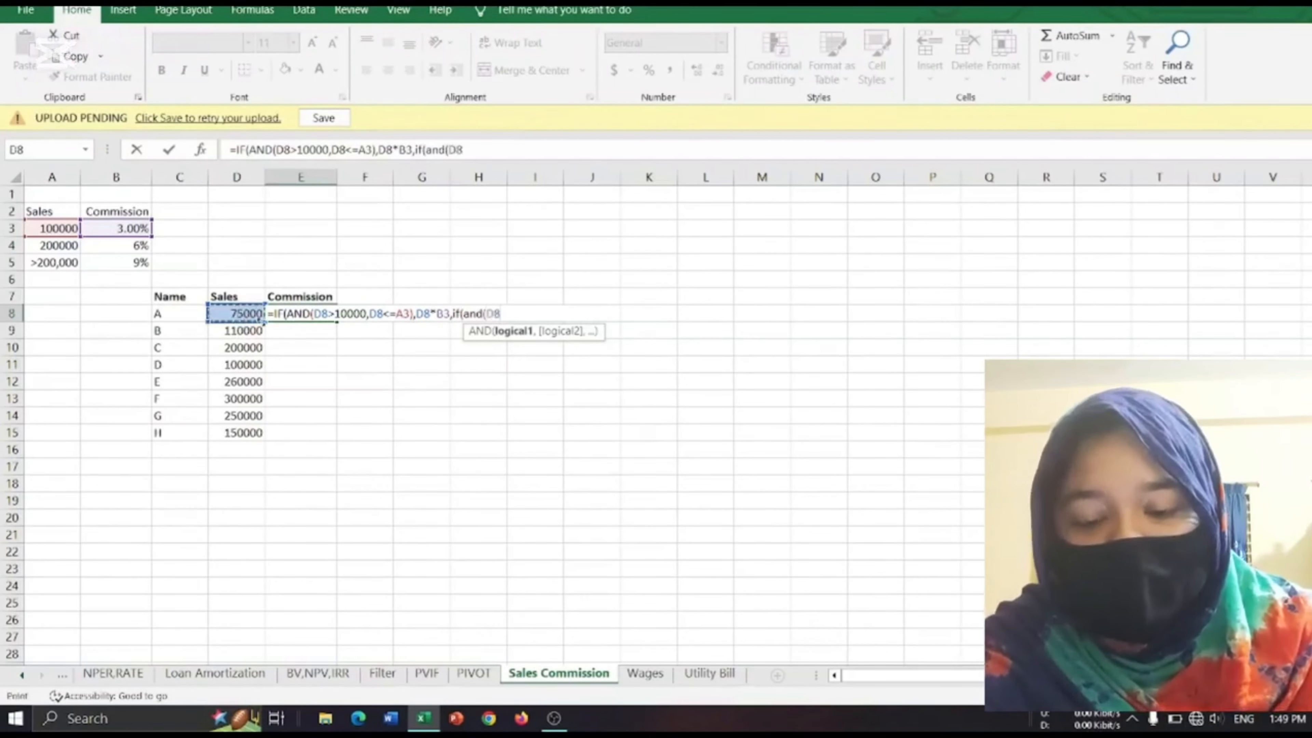
pyautogui.write('>')
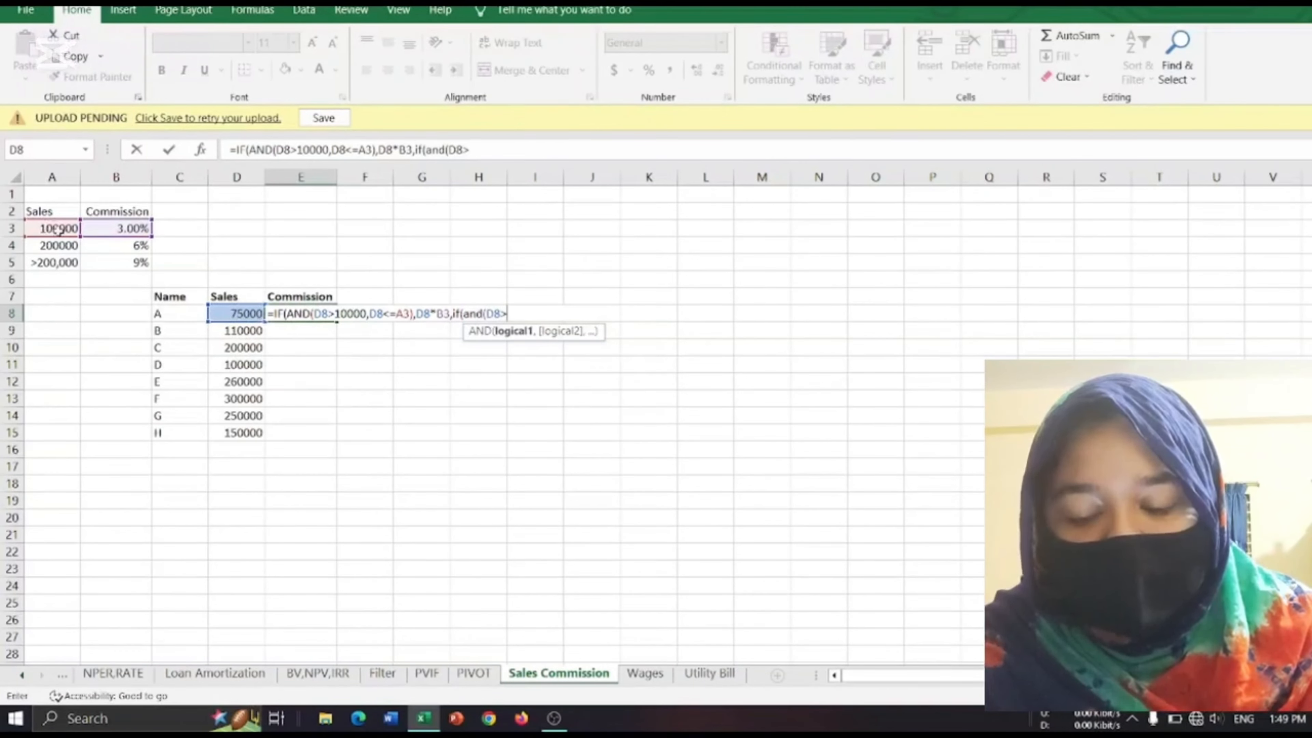
pyautogui.click(58, 230)
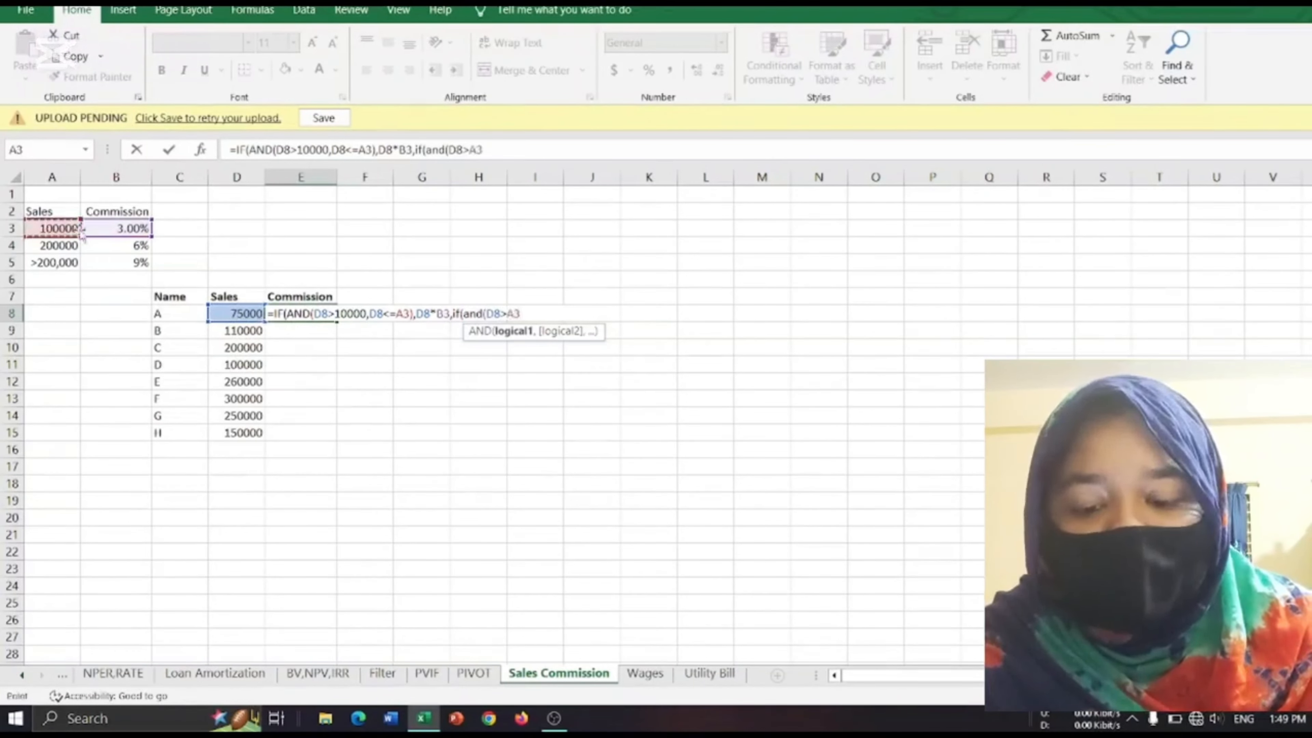
pyautogui.write(',')
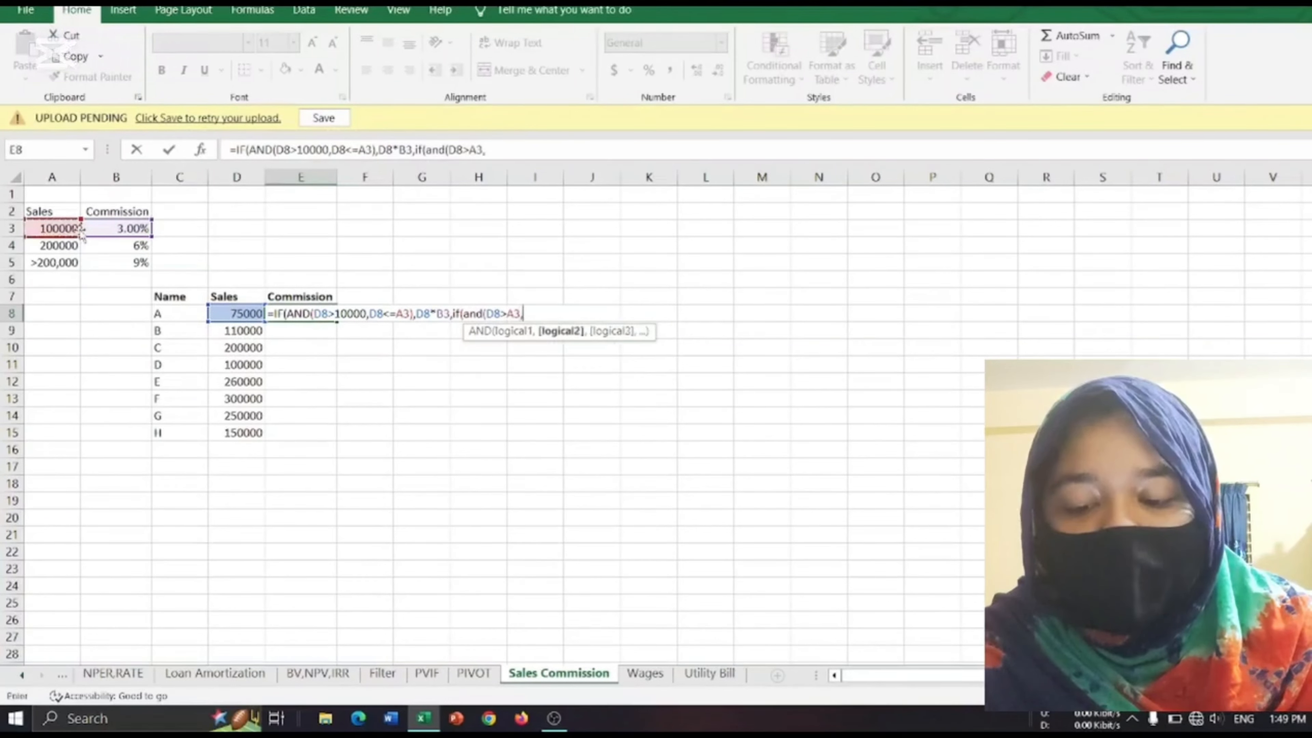
pyautogui.click(226, 313)
pyautogui.write('<=')
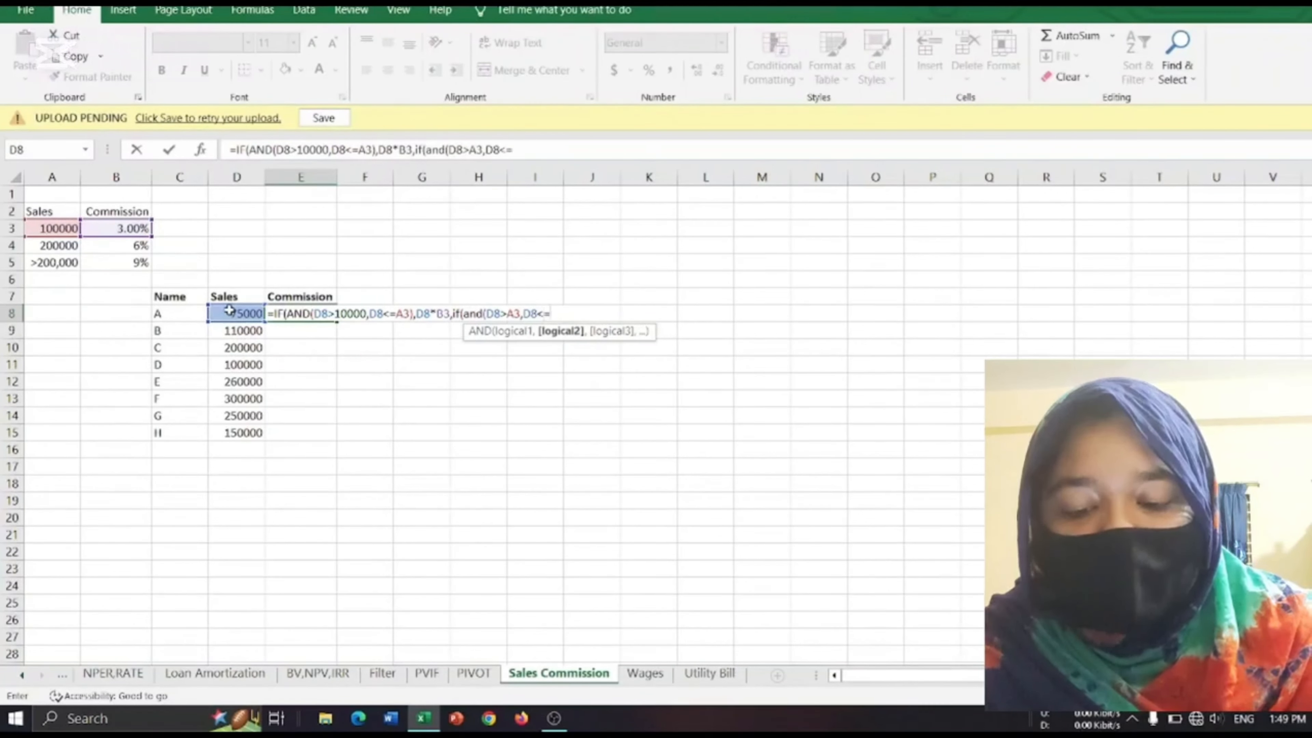
pyautogui.click(57, 246)
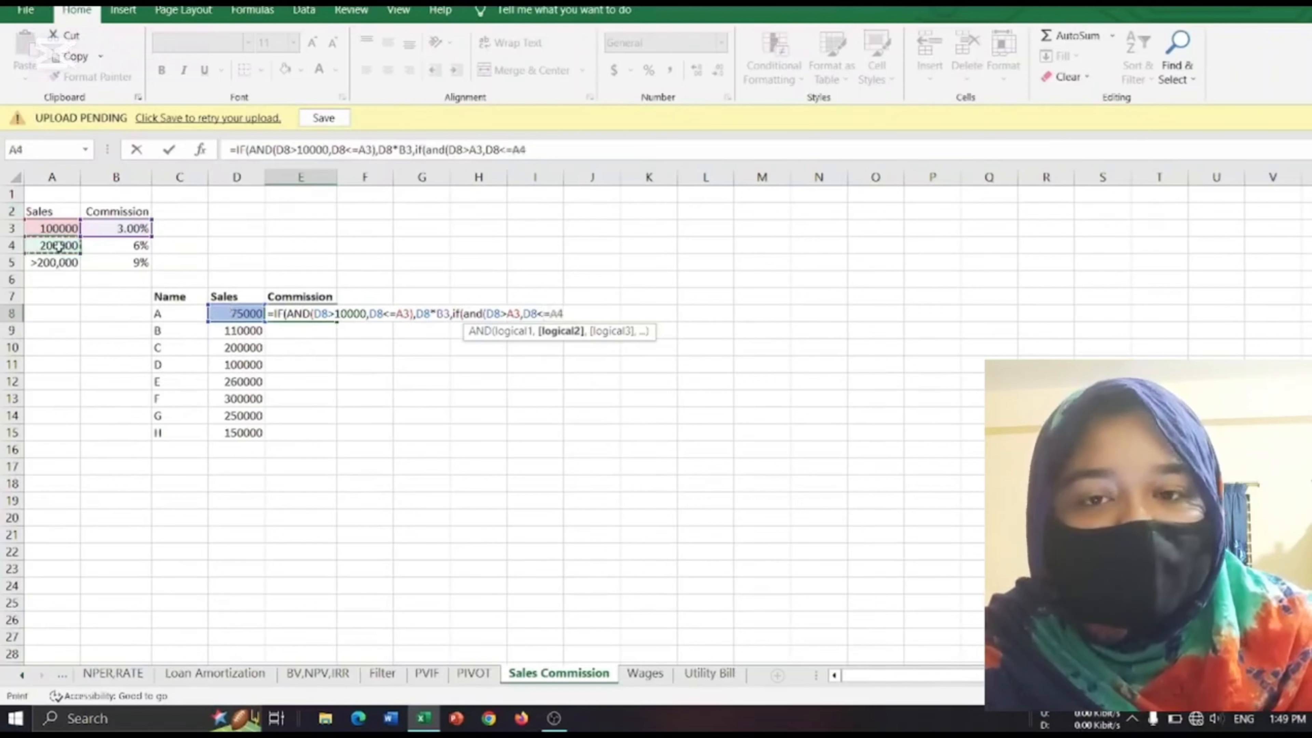
pyautogui.write(')')
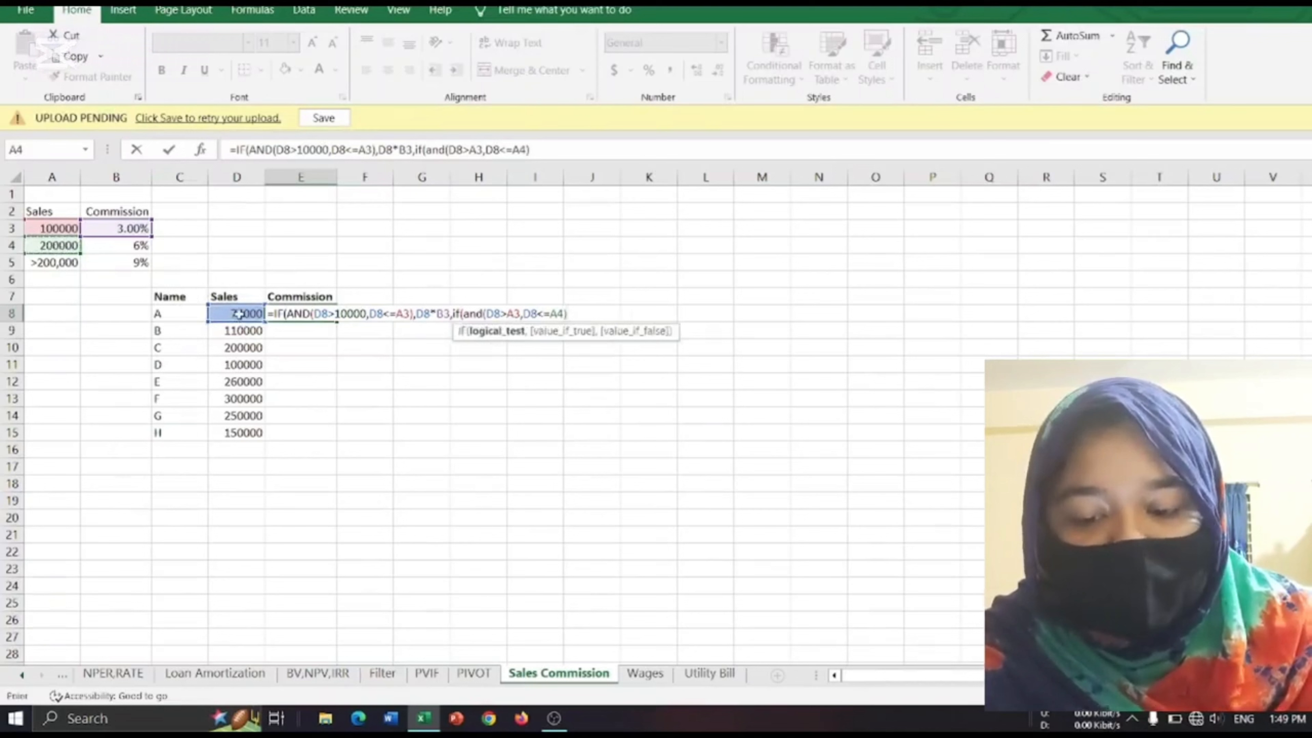
pyautogui.press('Return')
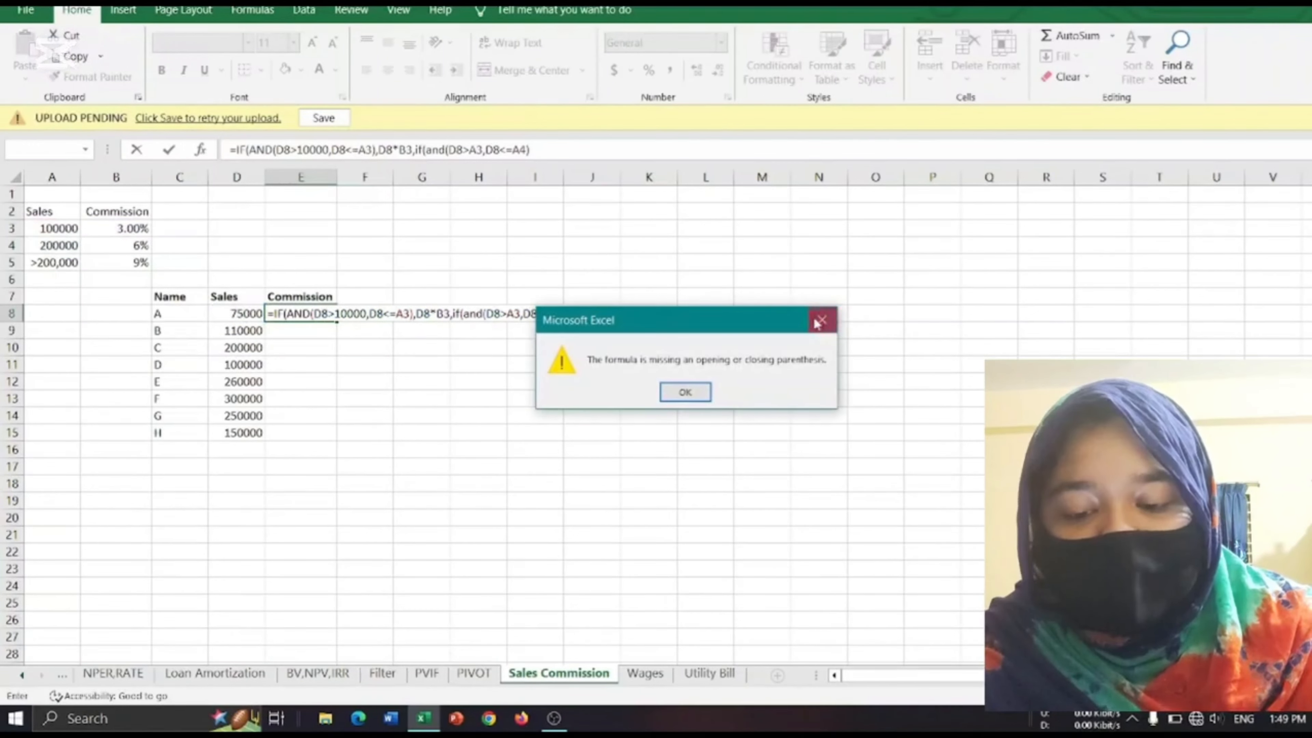
pyautogui.click(818, 322)
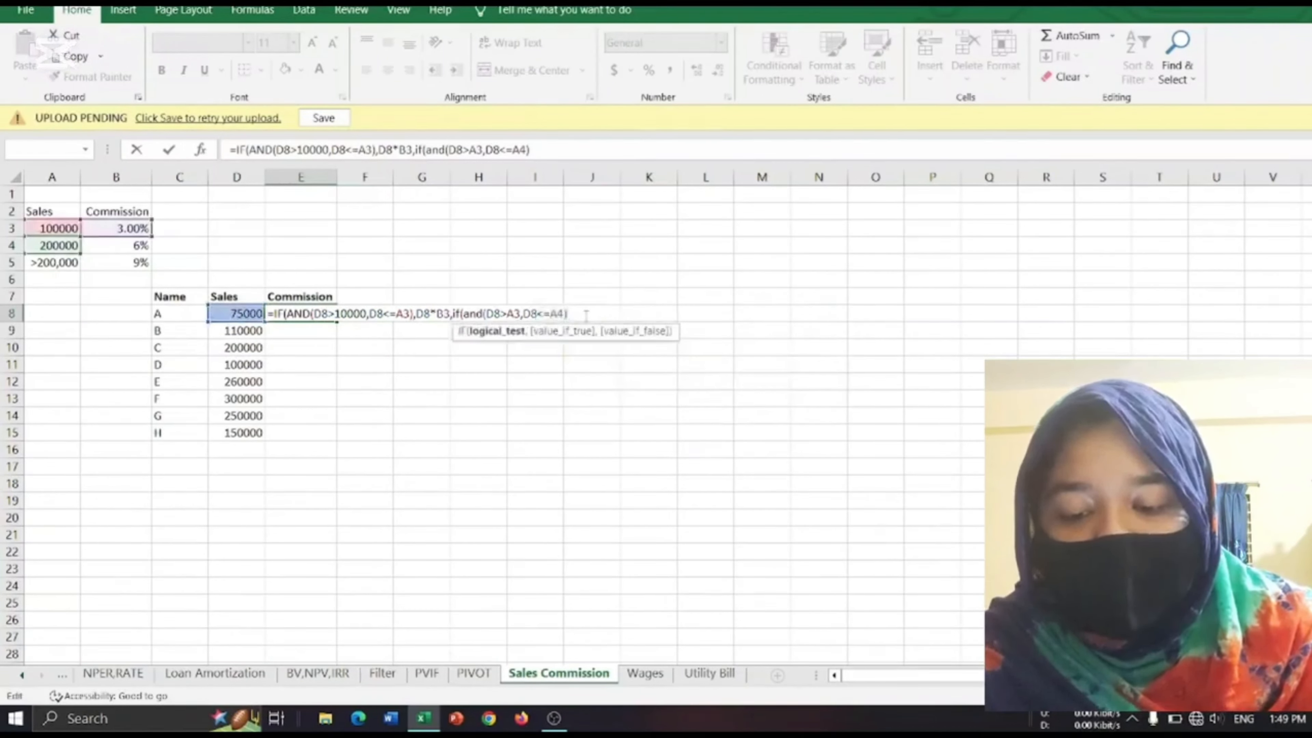
# Make the nested IF return the sales amount times the 6% rate, D8*B4, when its test is true.
pyautogui.write(',')
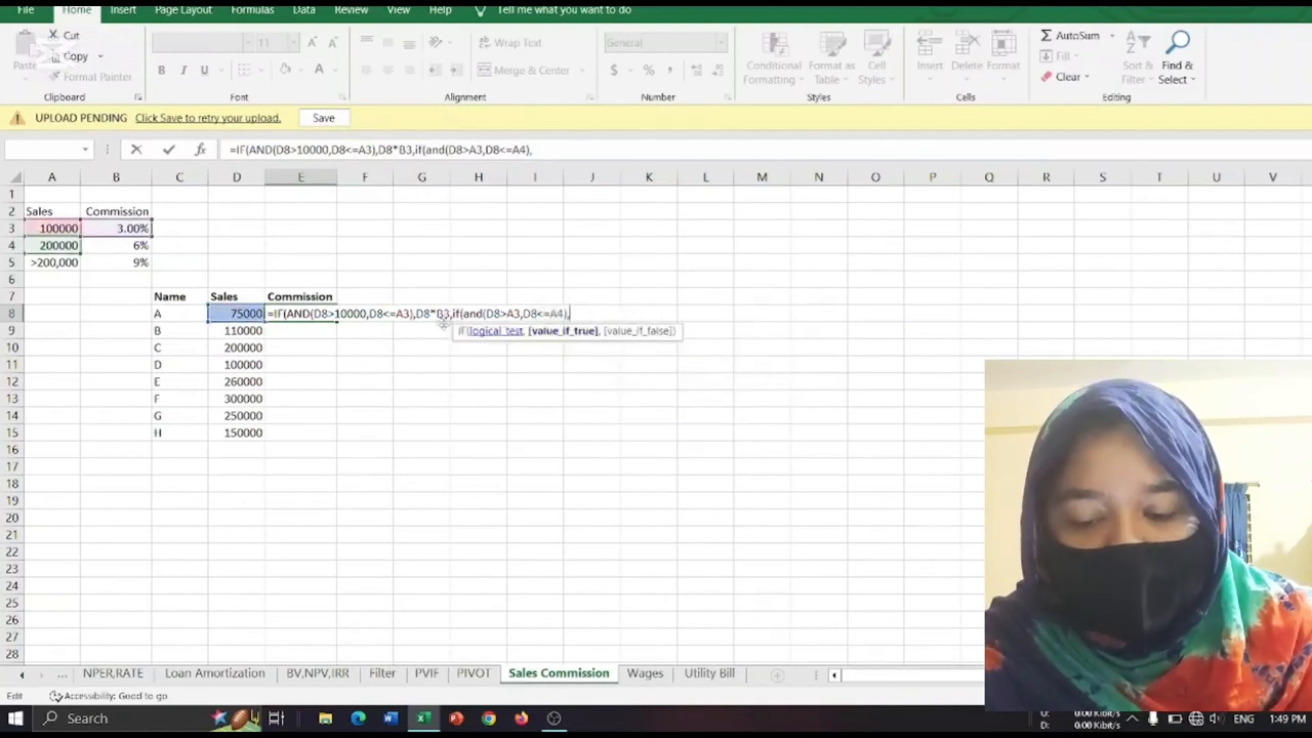
pyautogui.click(217, 313)
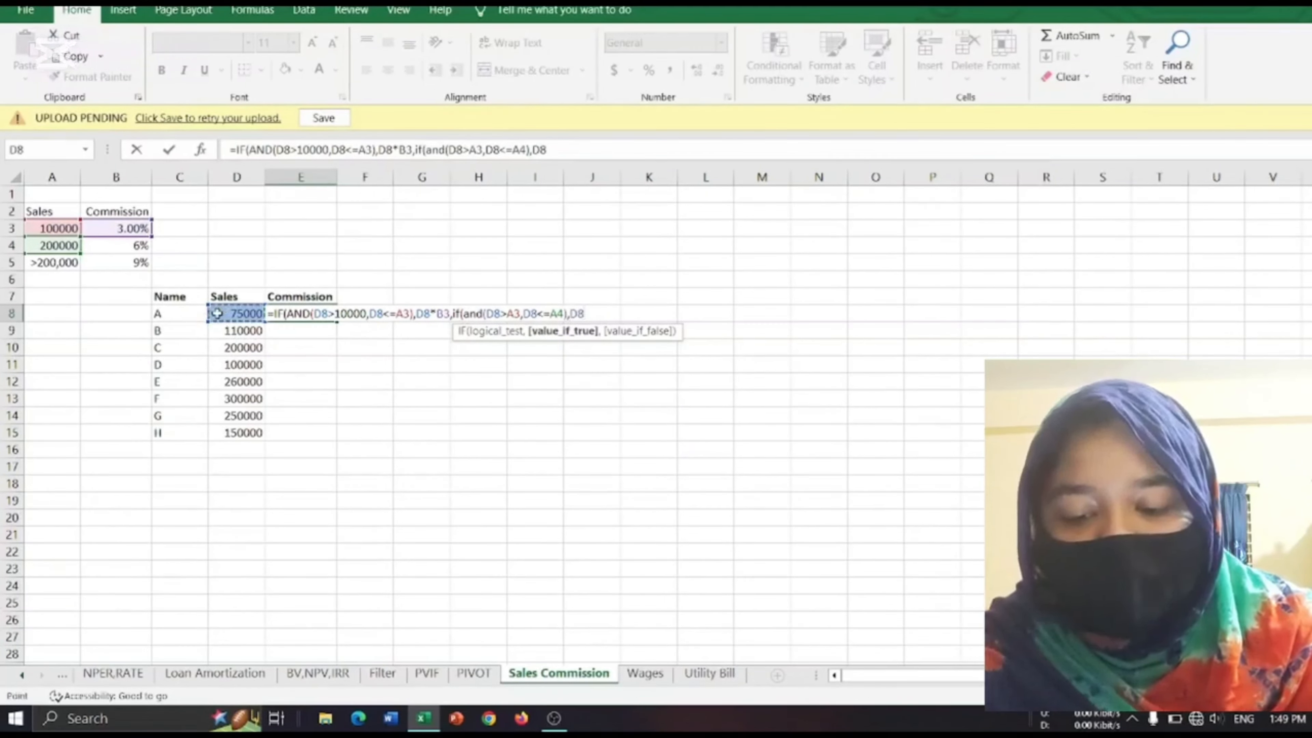
pyautogui.write('*')
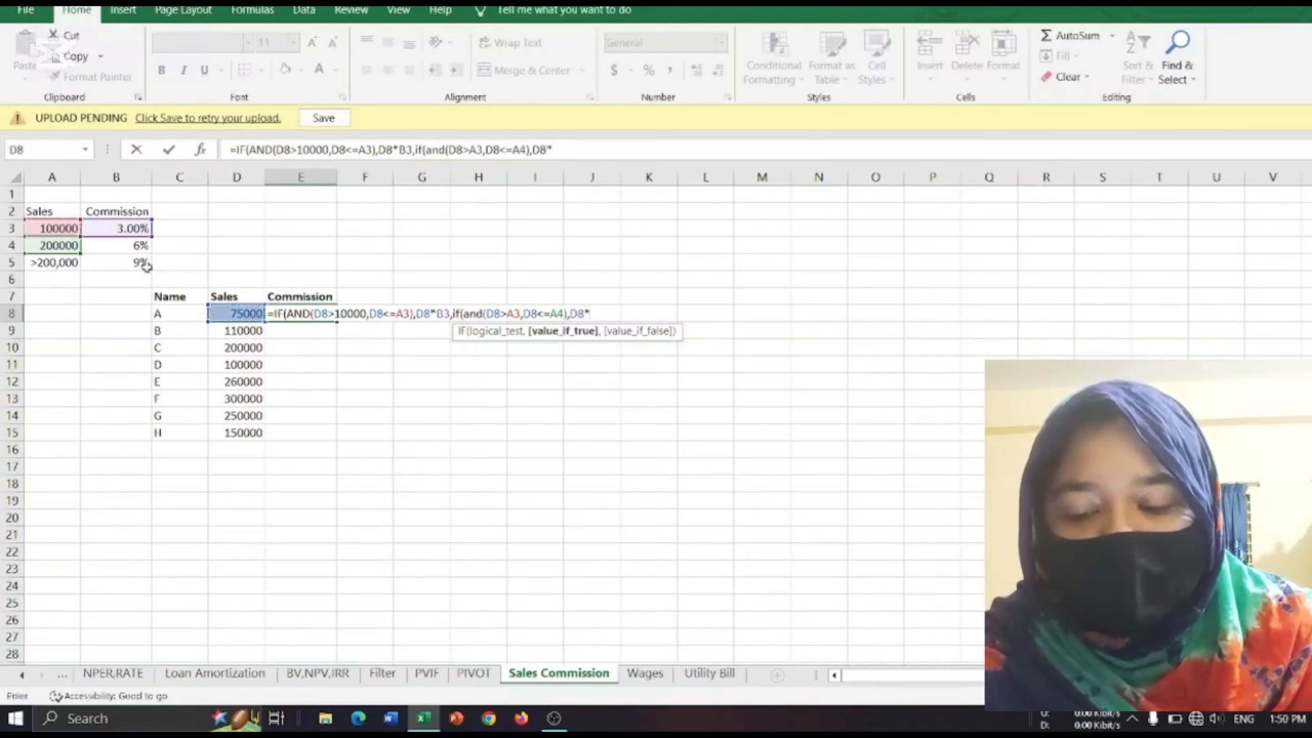
pyautogui.click(112, 248)
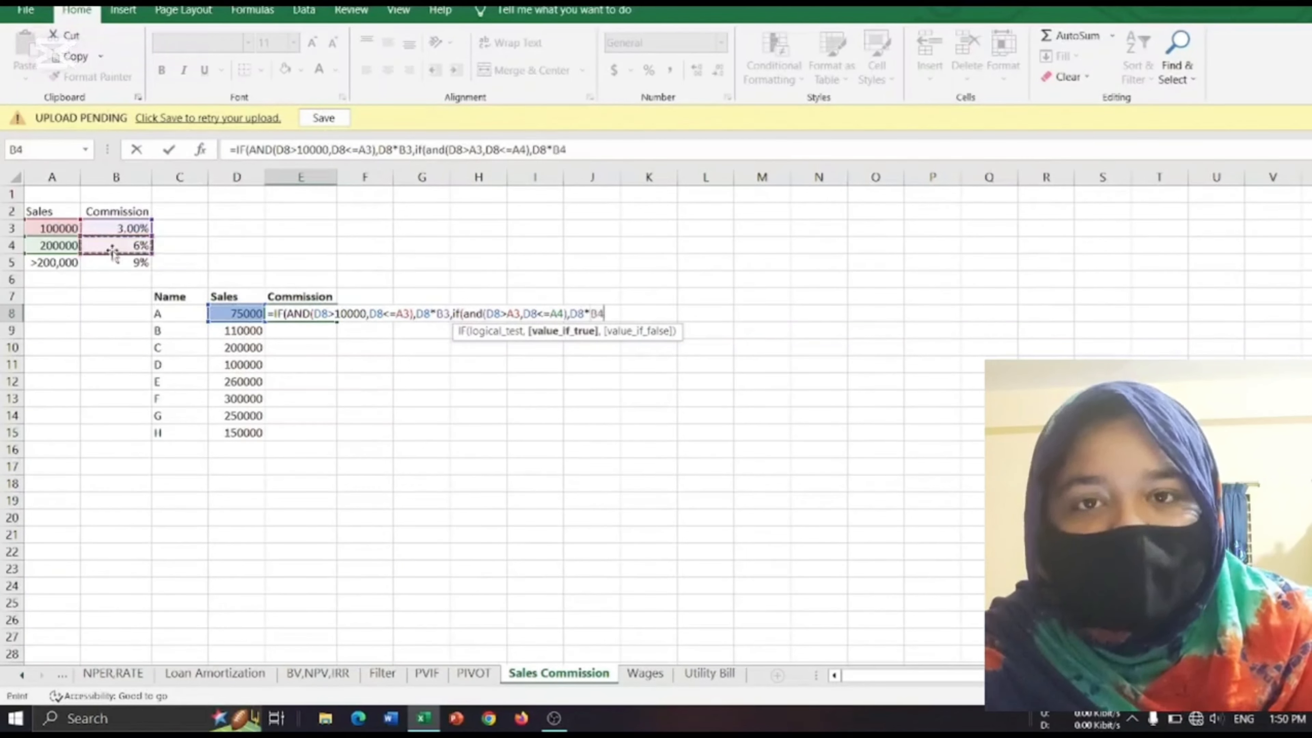
pyautogui.write(',')
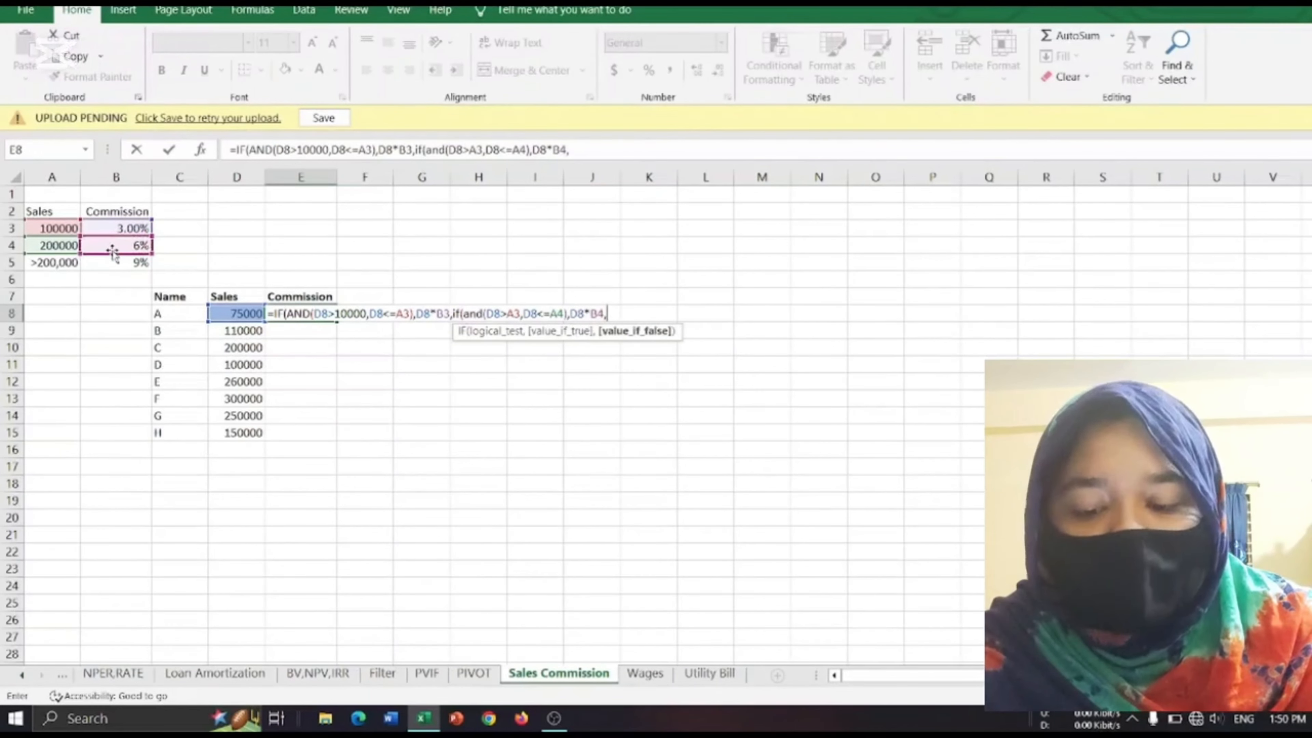
# Make the nested IF return the sales amount times the 9% rate, D8*B5, when false, and complete the formula.
pyautogui.click(237, 328)
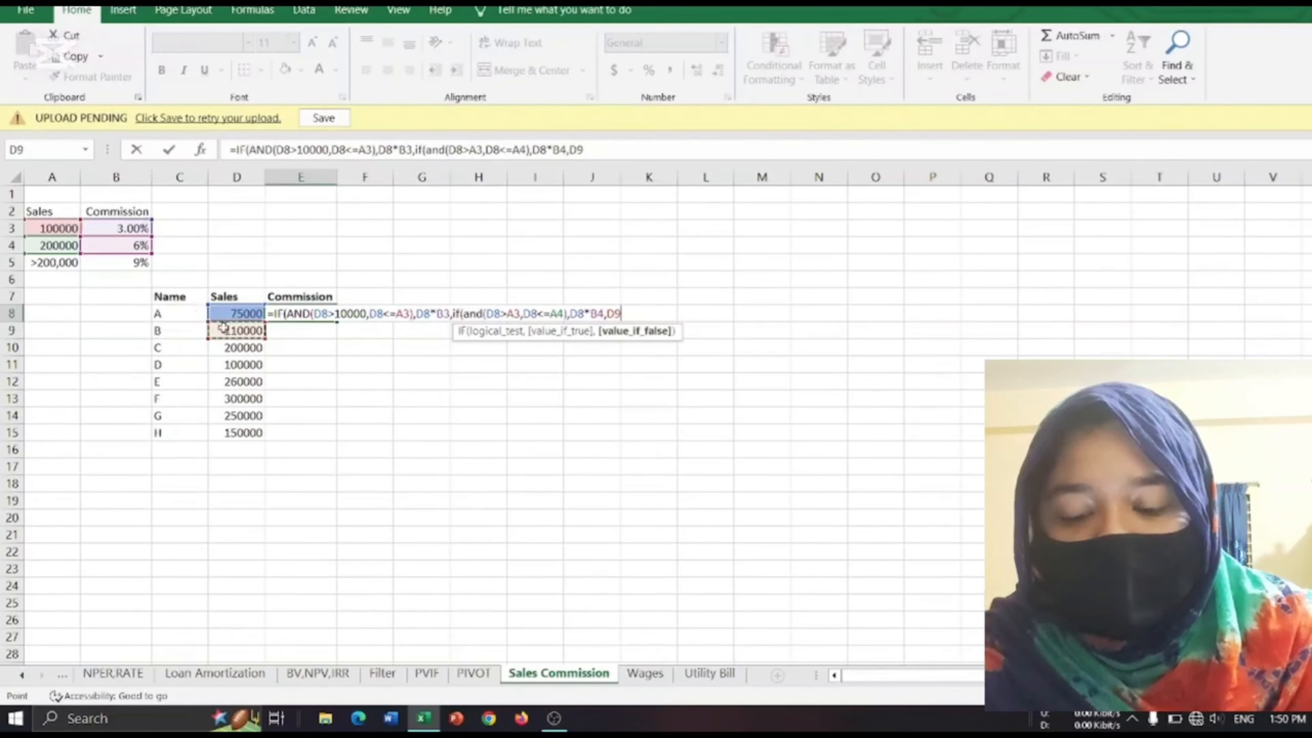
pyautogui.click(235, 313)
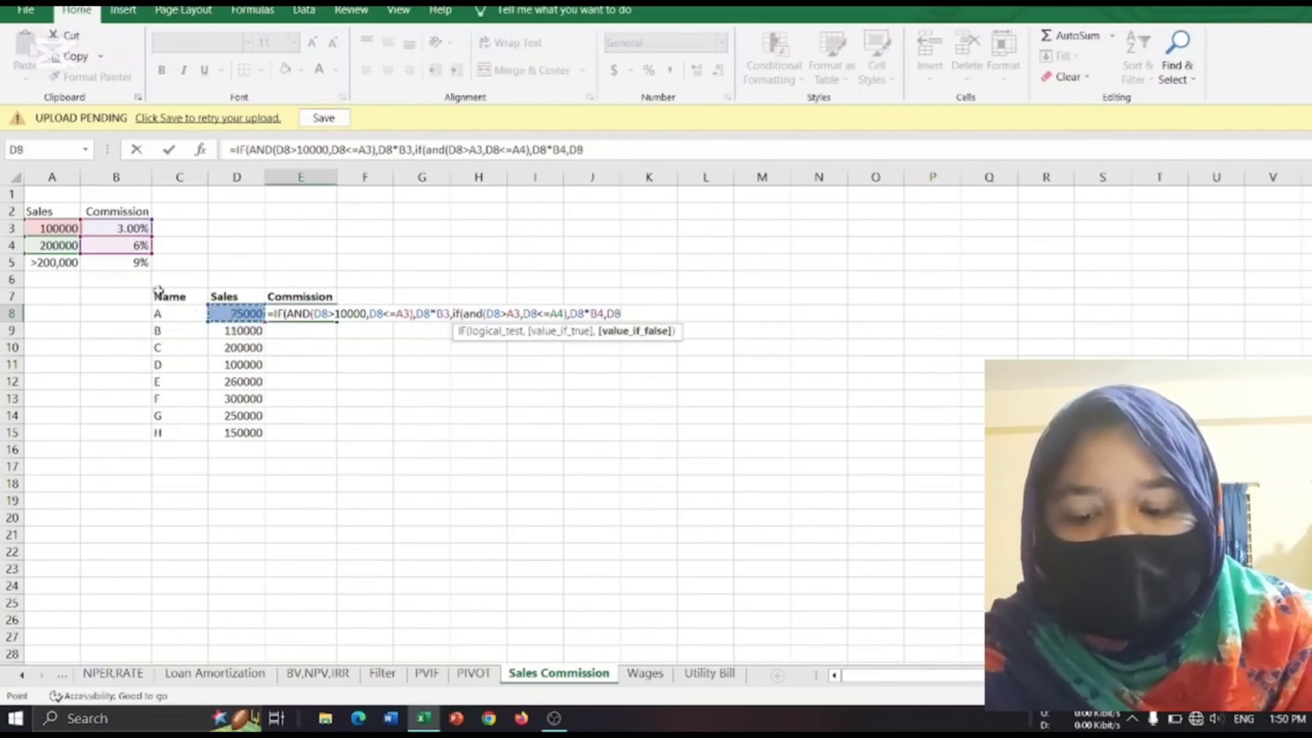
pyautogui.write('*')
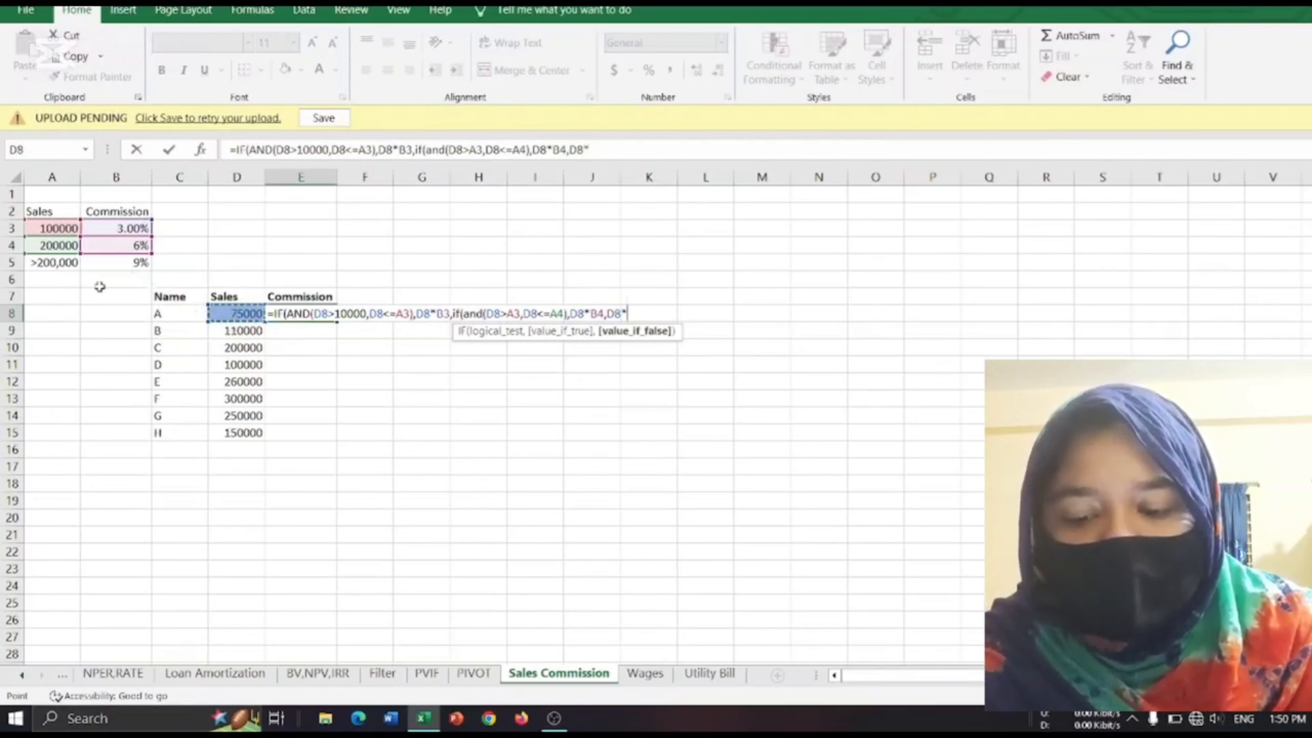
pyautogui.click(132, 264)
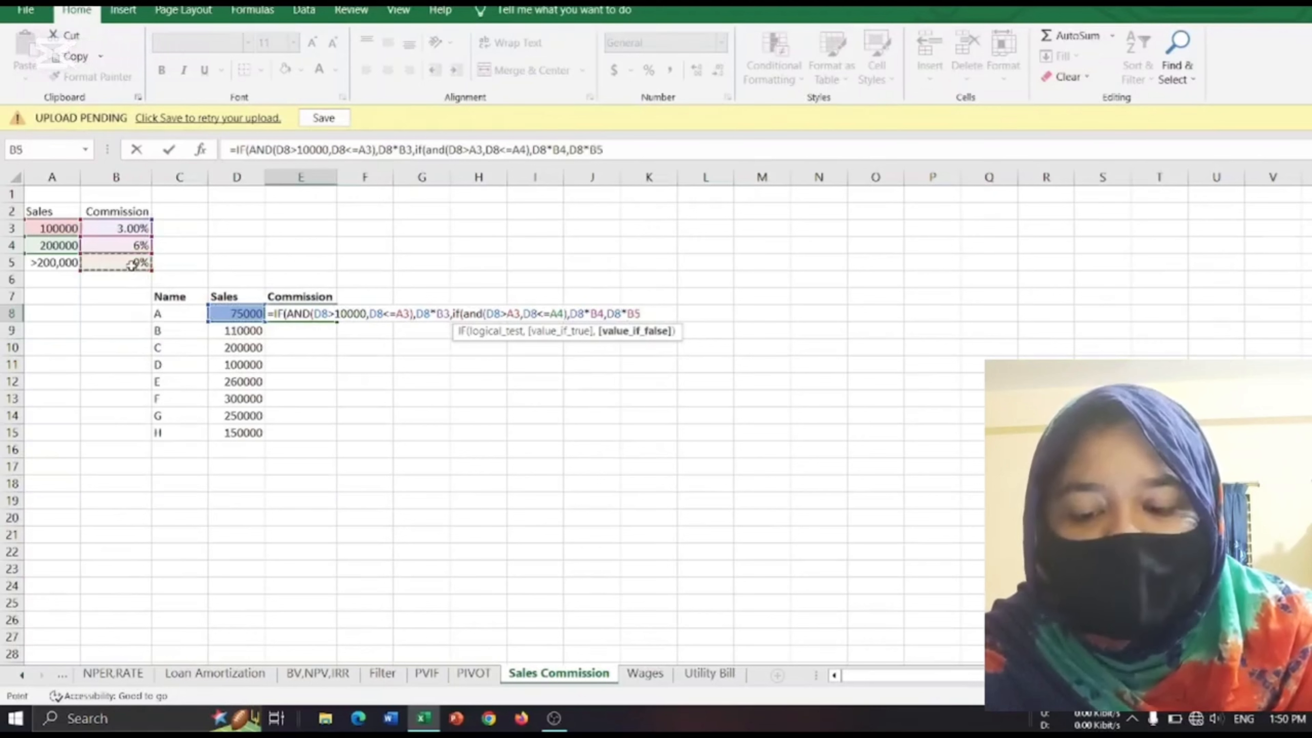
pyautogui.write('))')
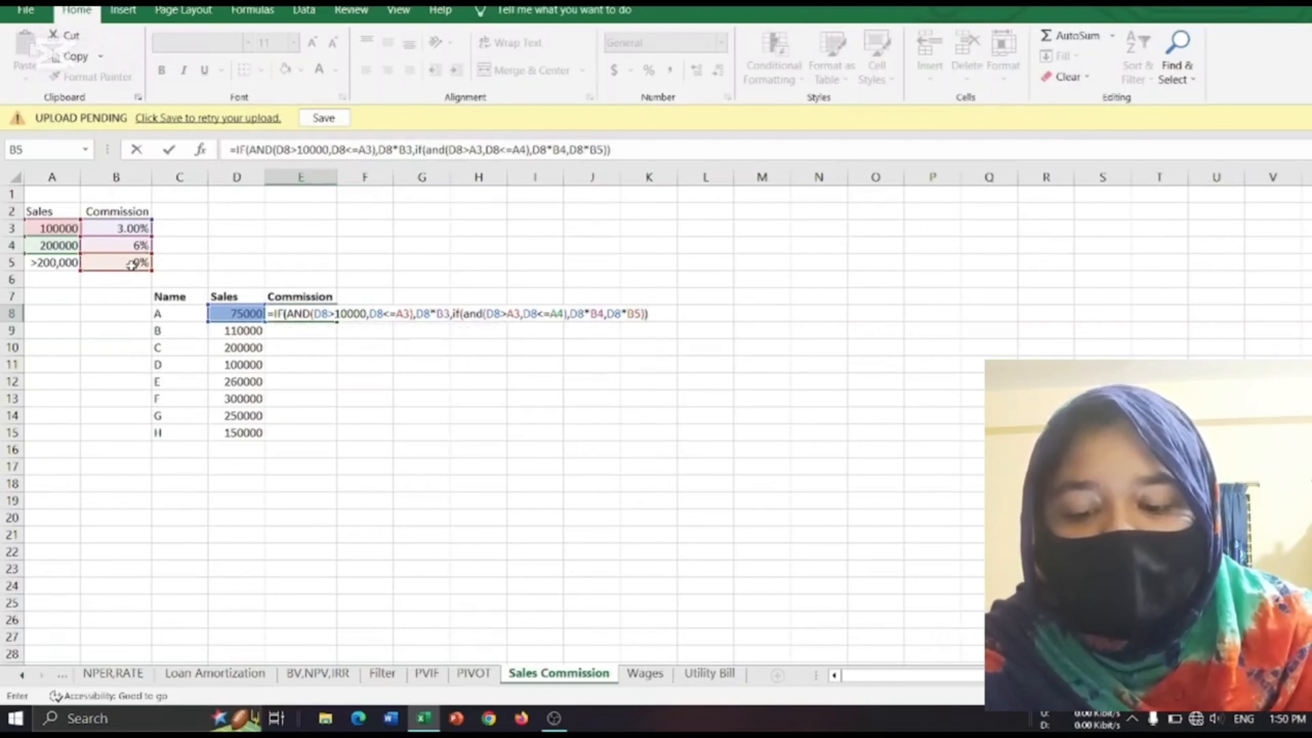
pyautogui.press('Return')
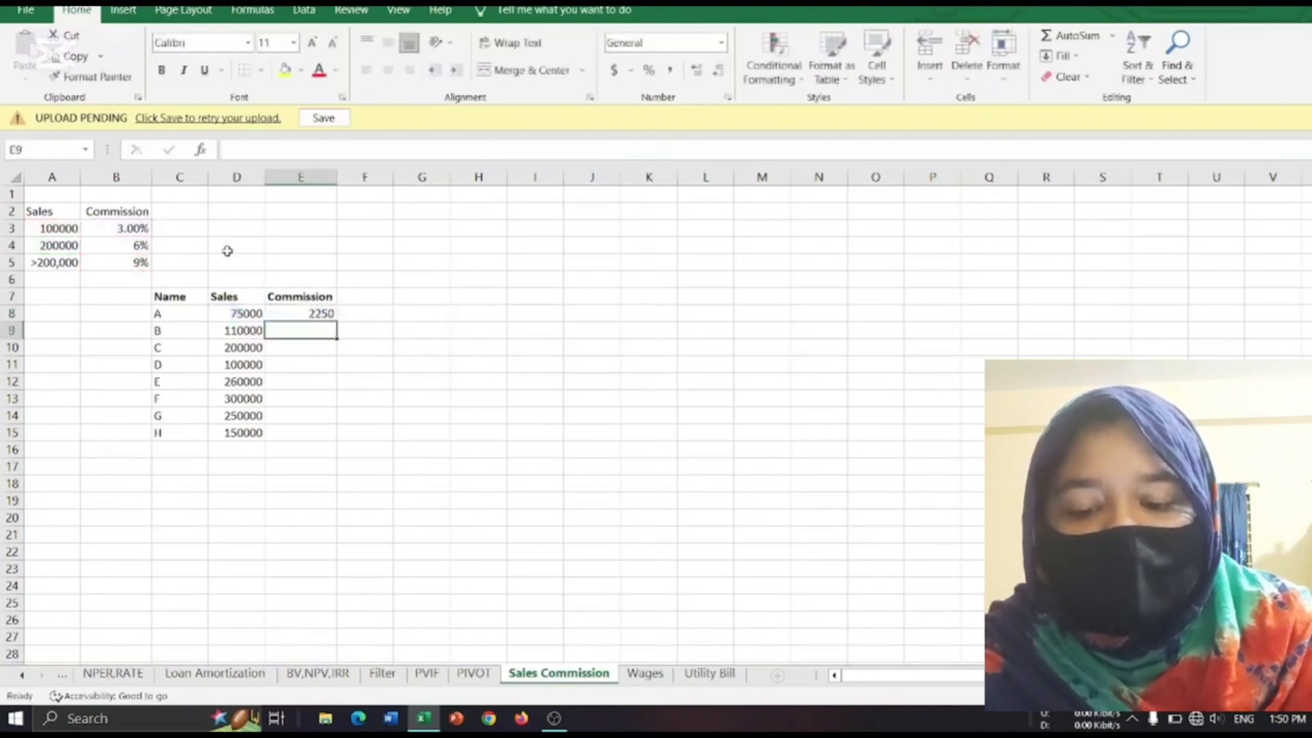
# Make the first IF's rate-table references absolute in the E8 formula, as $A$3 and $B$3.
pyautogui.click(318, 314)
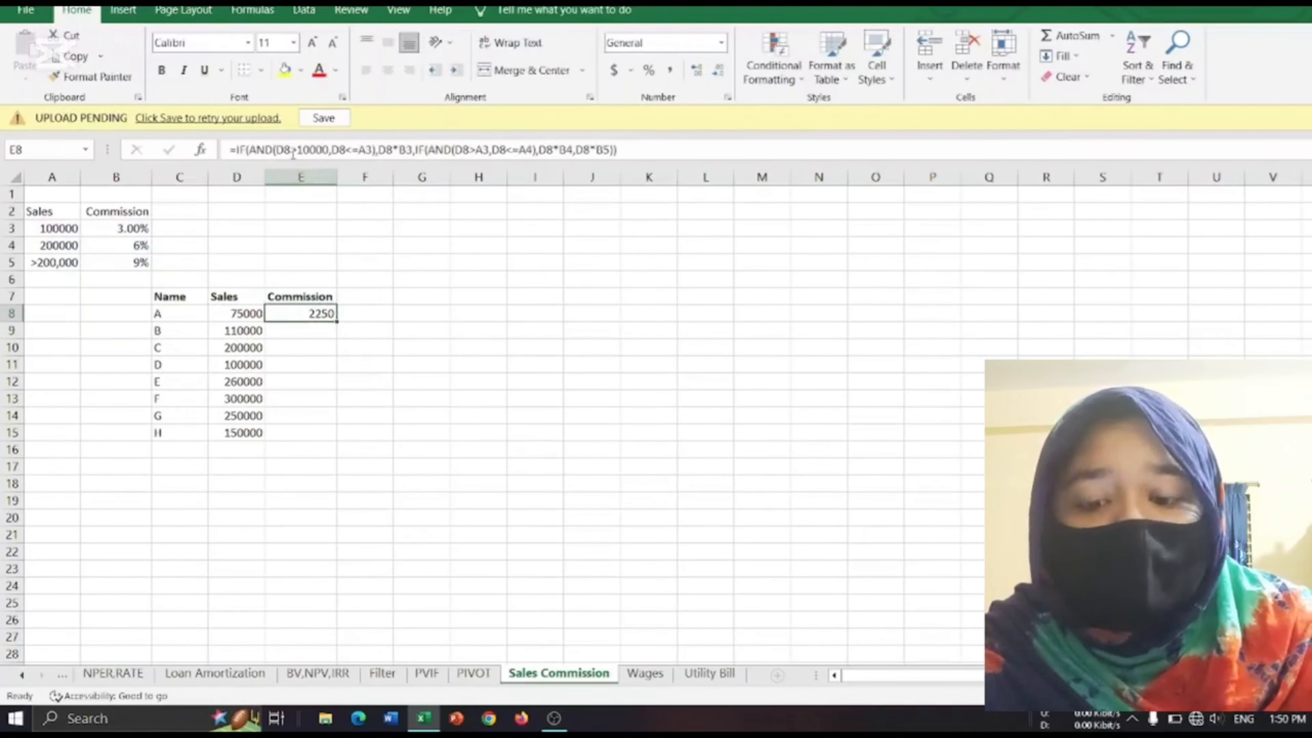
pyautogui.click(365, 150)
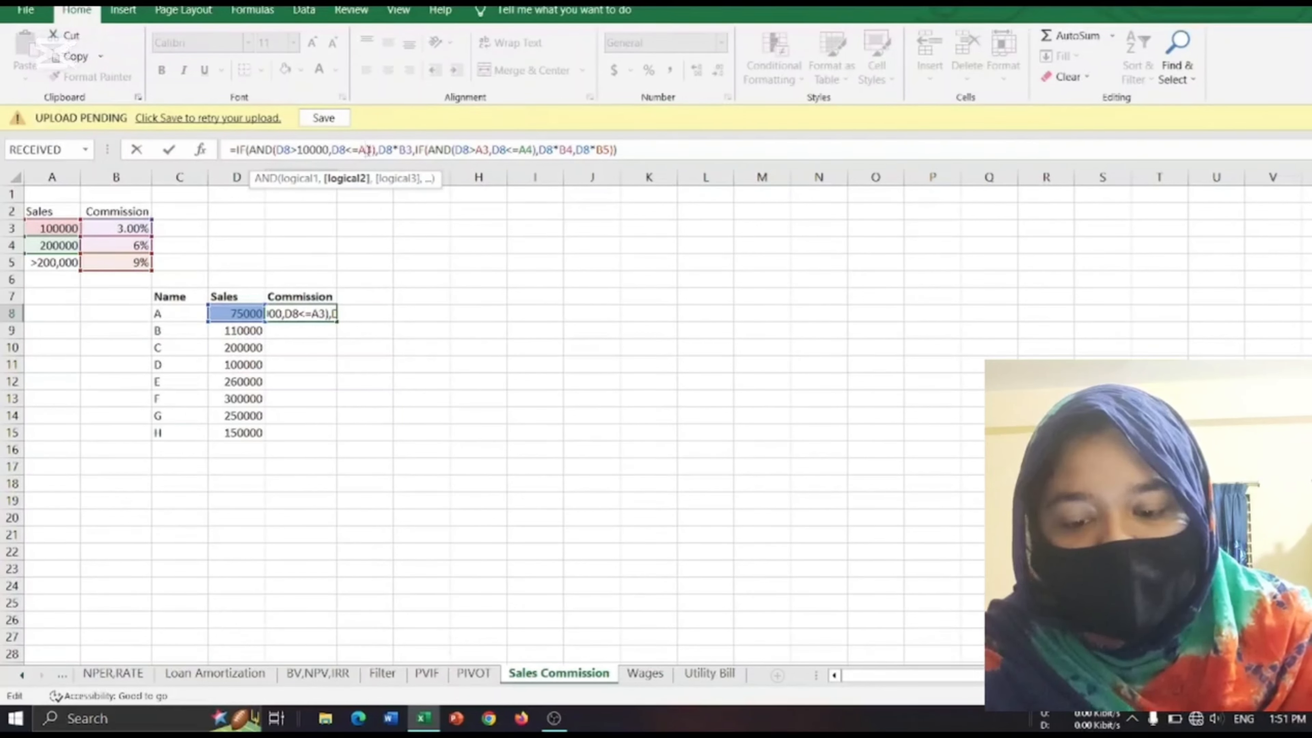
pyautogui.write('$')
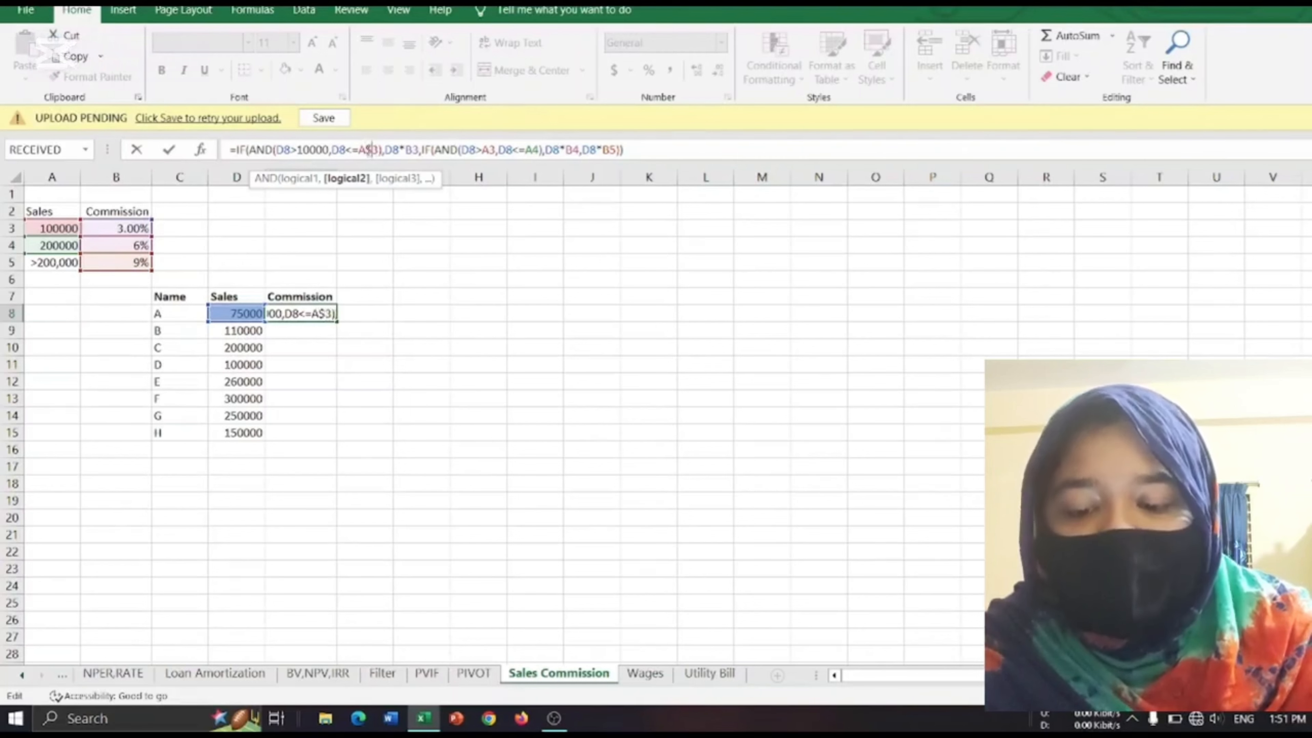
pyautogui.press('BackSpace')
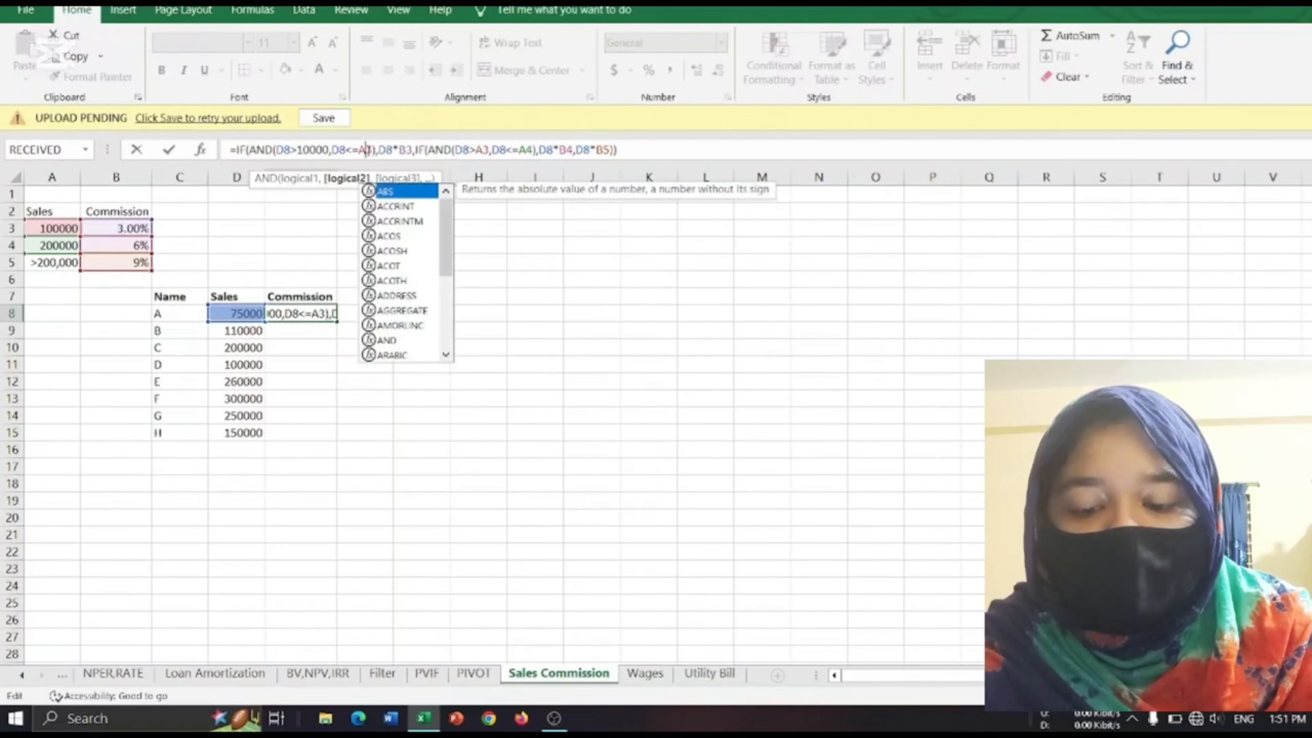
pyautogui.write('$')
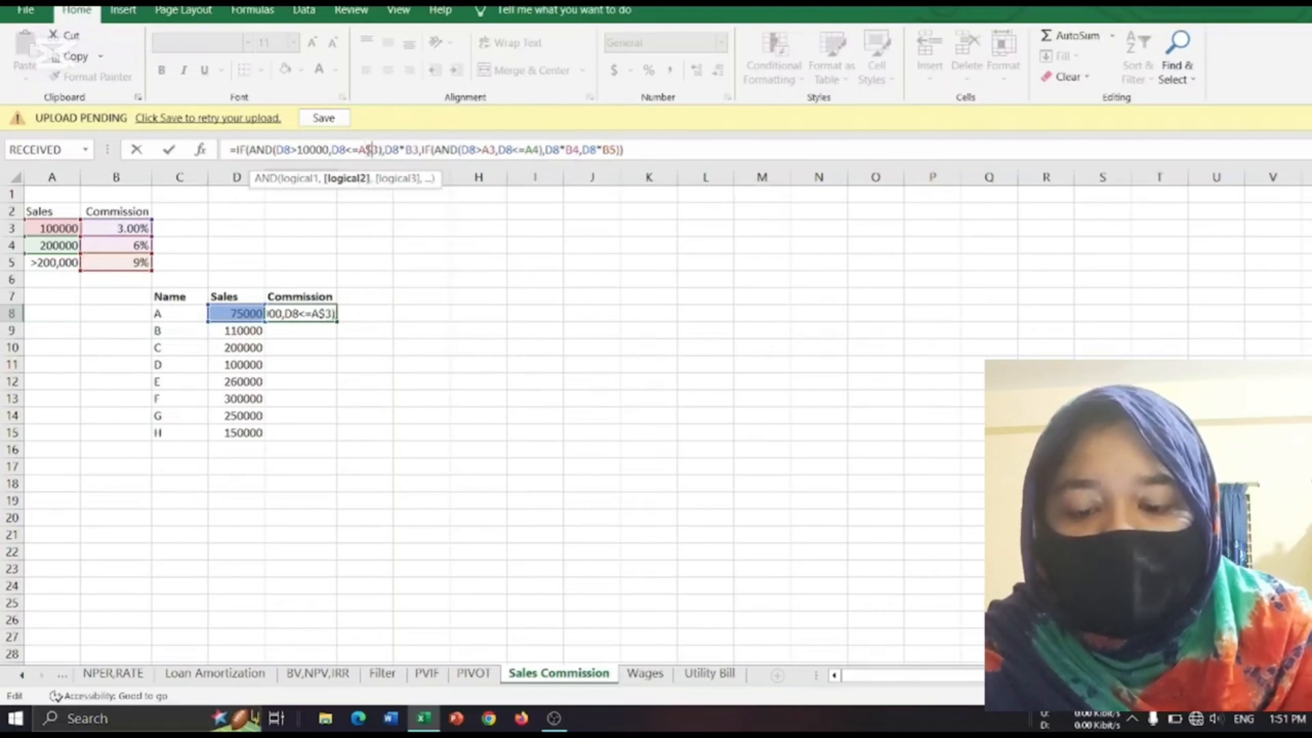
pyautogui.press('BackSpace')
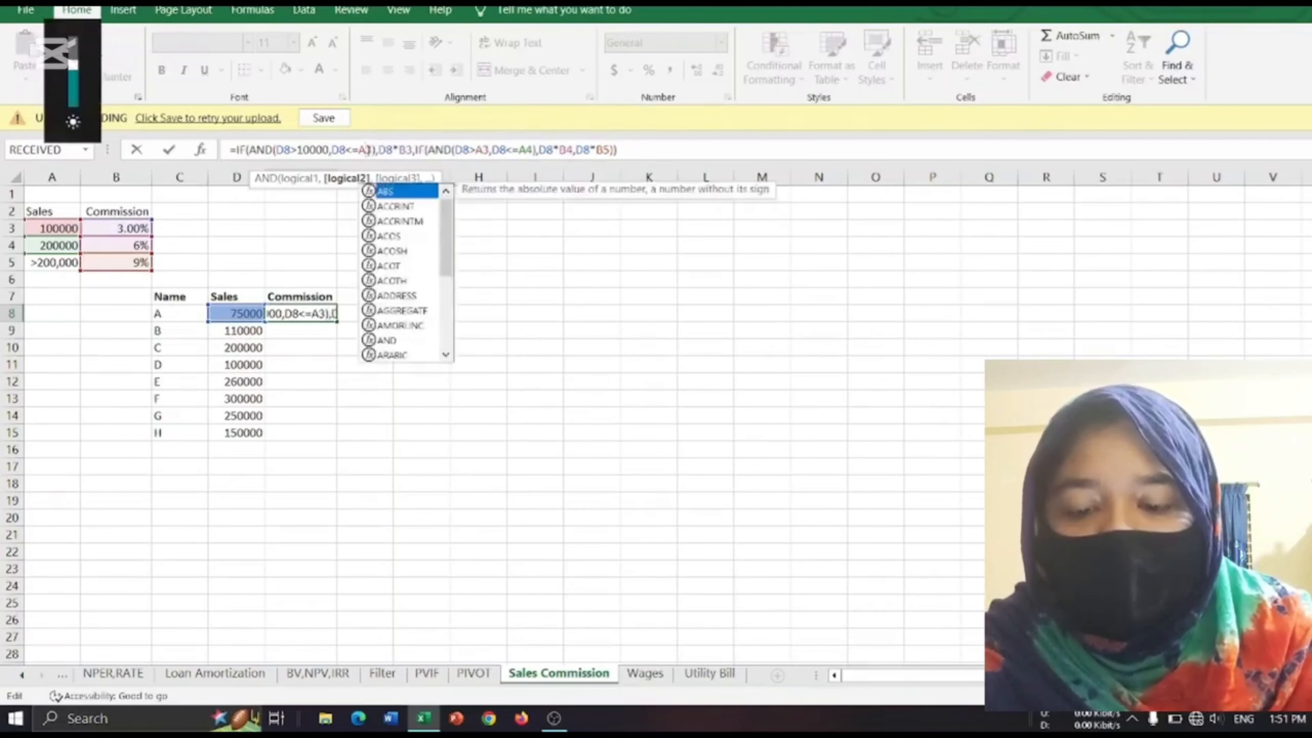
pyautogui.press('F4')
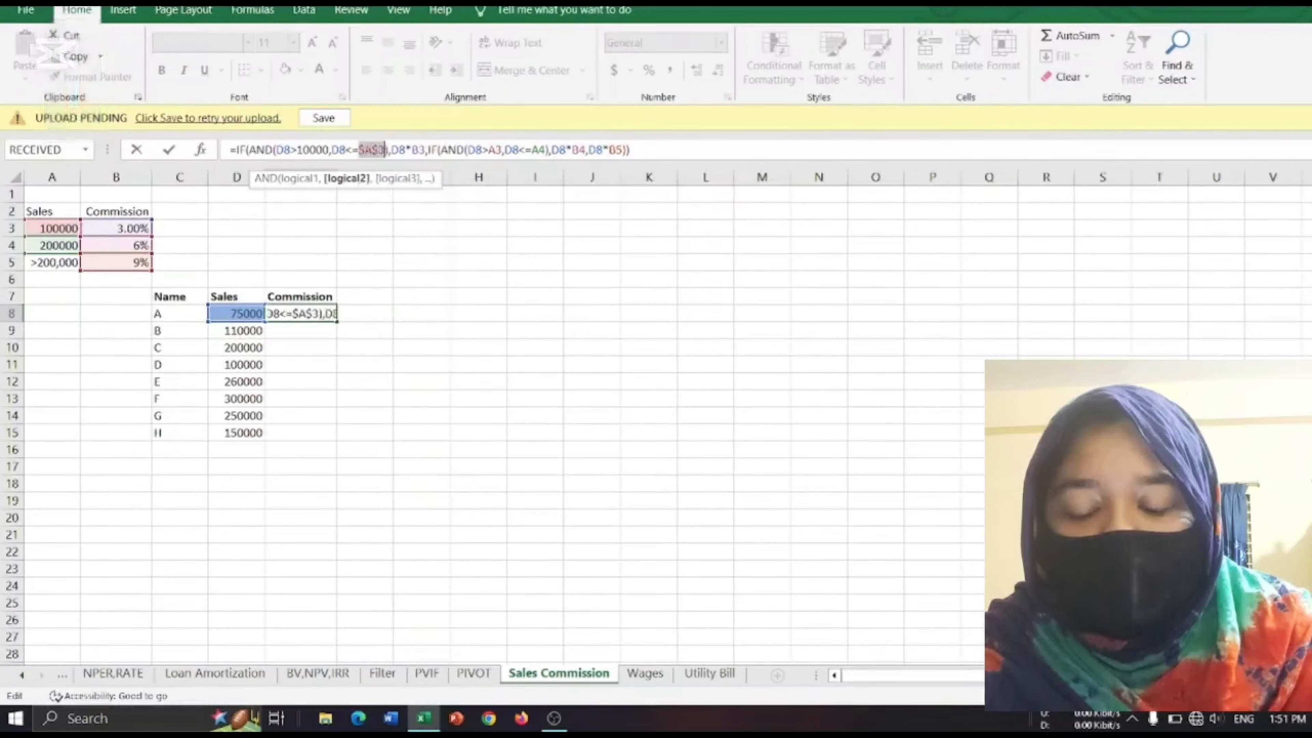
pyautogui.click(418, 150)
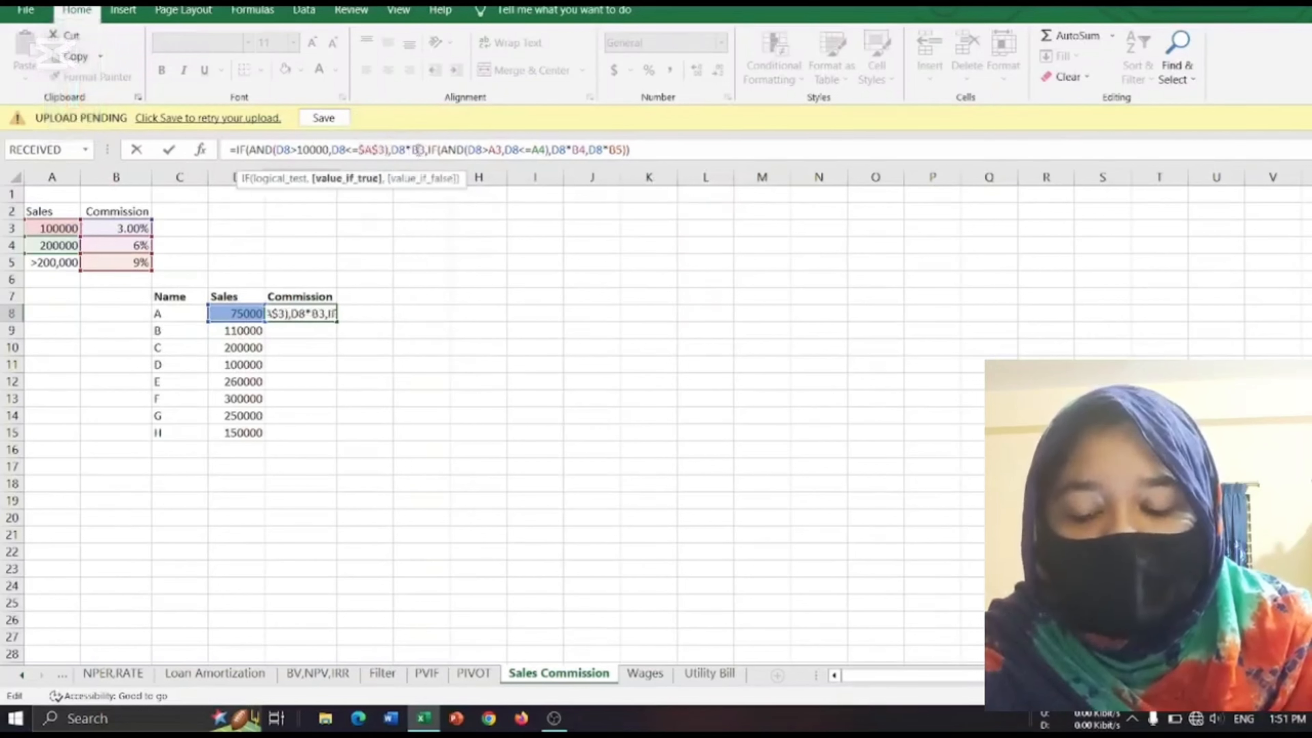
pyautogui.press('F4')
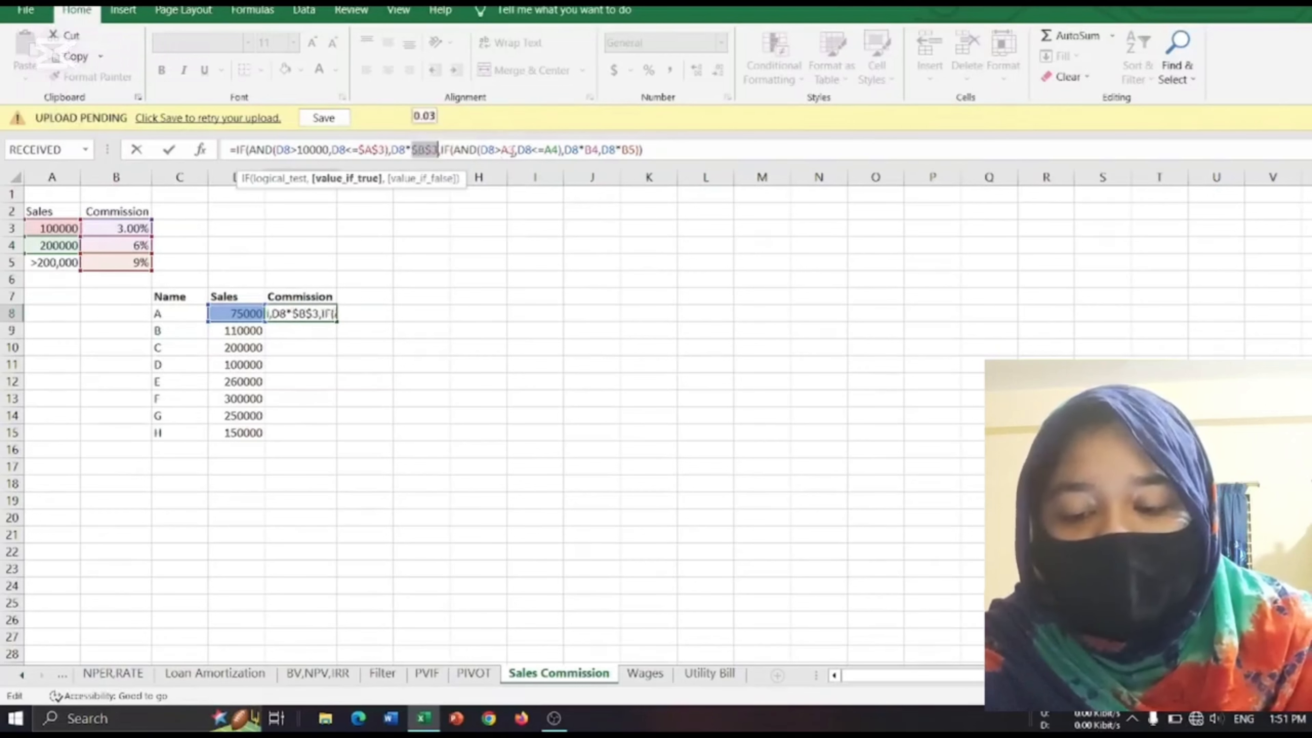
# Make the nested IF's rate-table references absolute as $A$3, $A$4, $B$4 and $B$5, and commit the E8 formula.
pyautogui.click(511, 150)
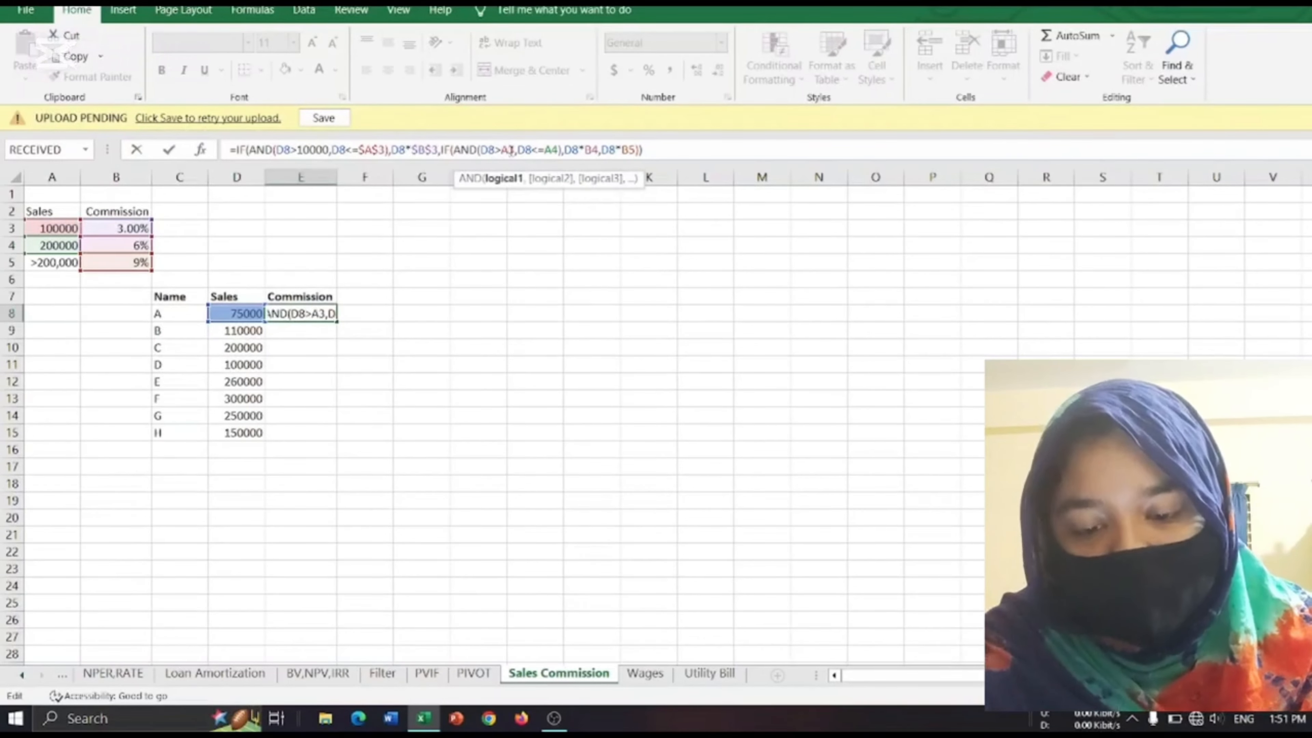
pyautogui.press('F4')
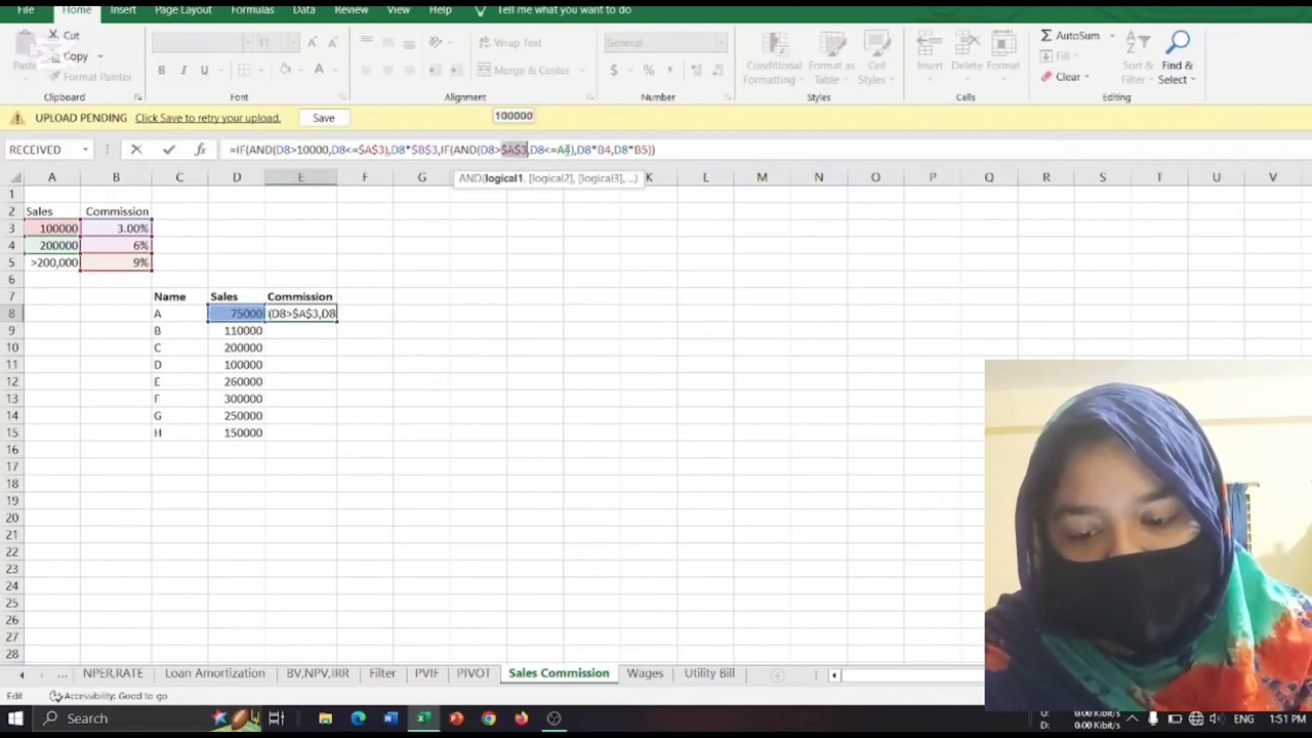
pyautogui.click(566, 150)
pyautogui.press('F4')
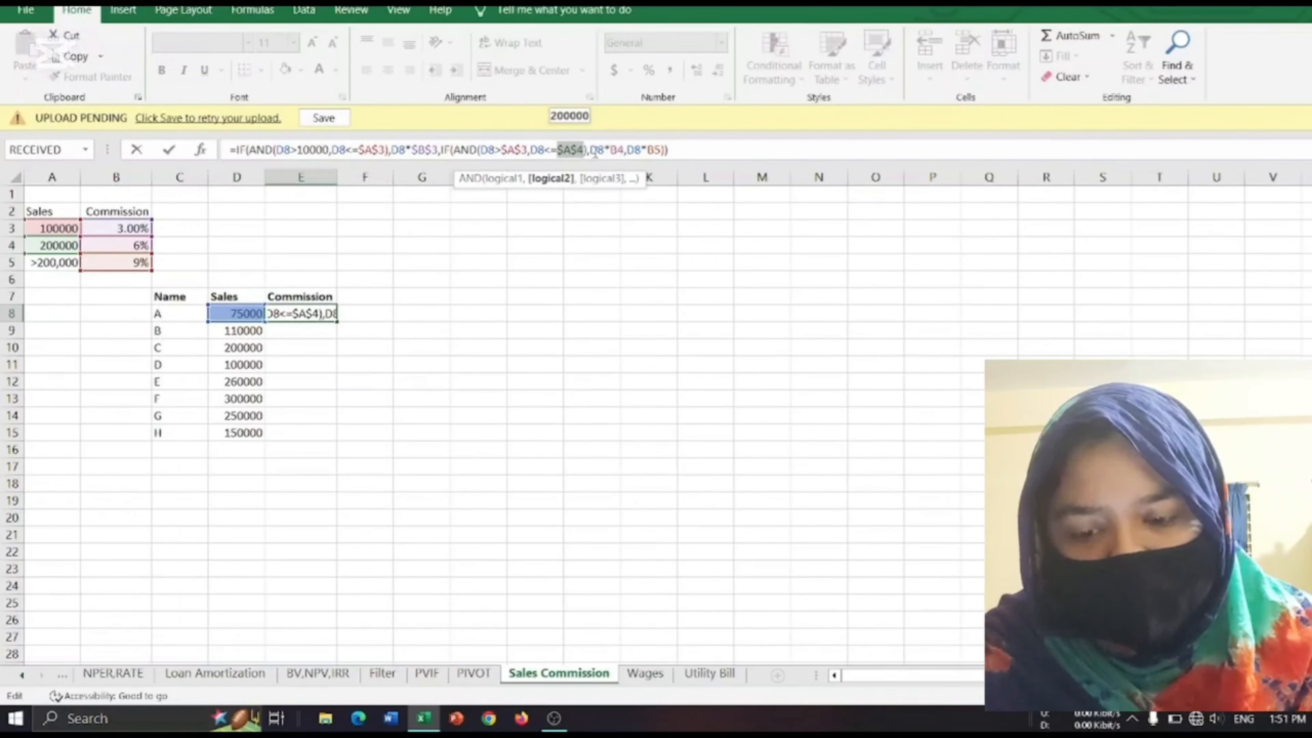
pyautogui.click(618, 150)
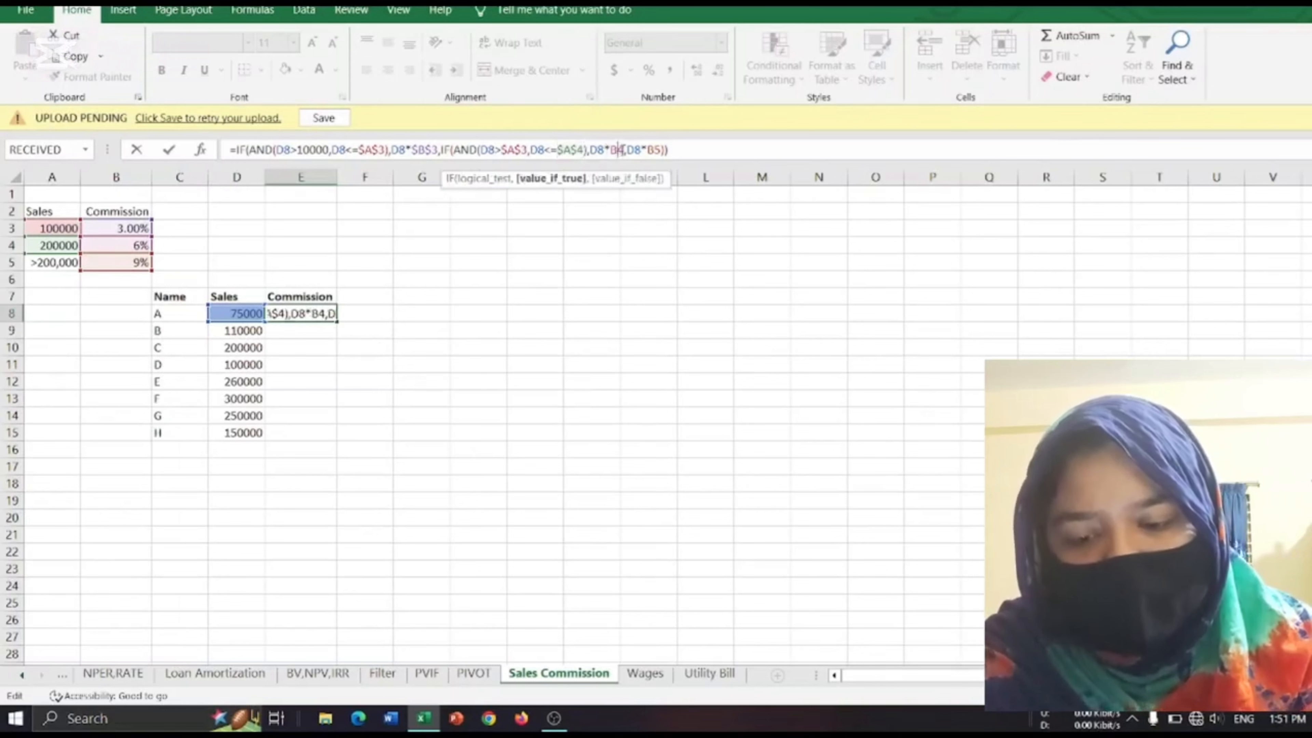
pyautogui.press('F4')
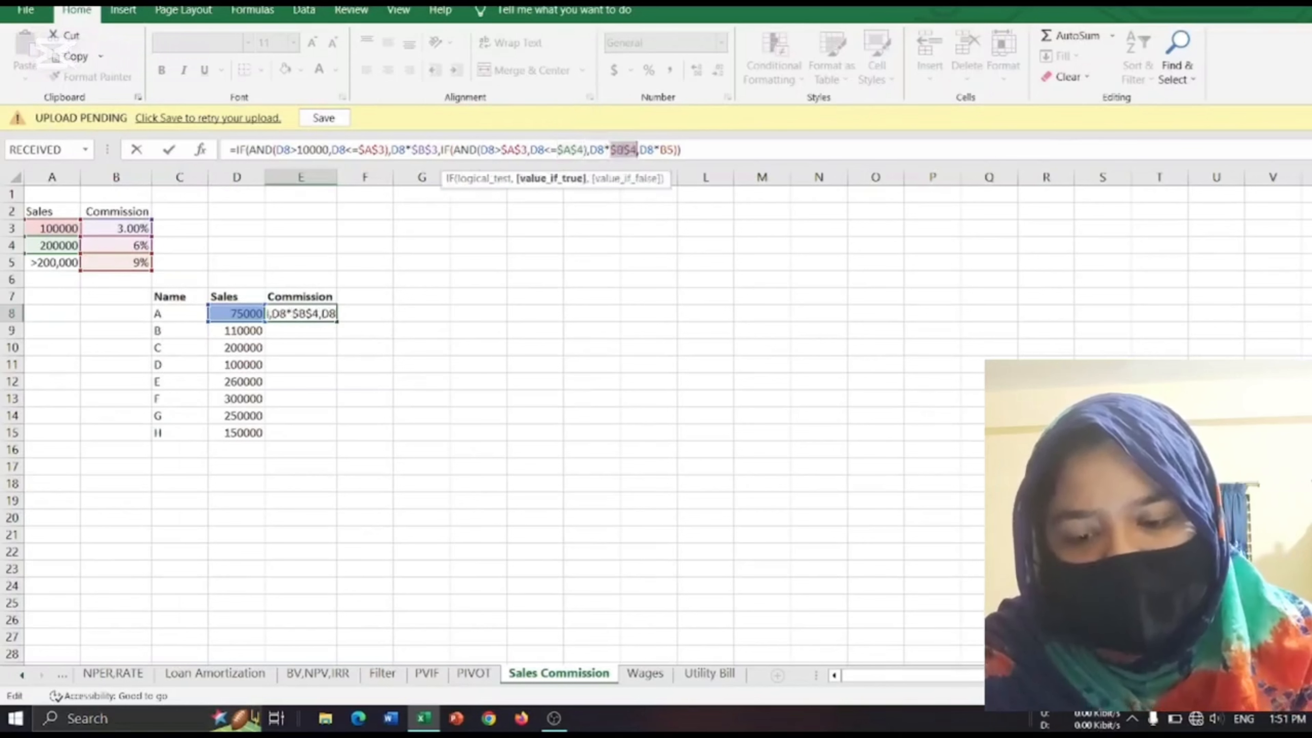
pyautogui.click(667, 154)
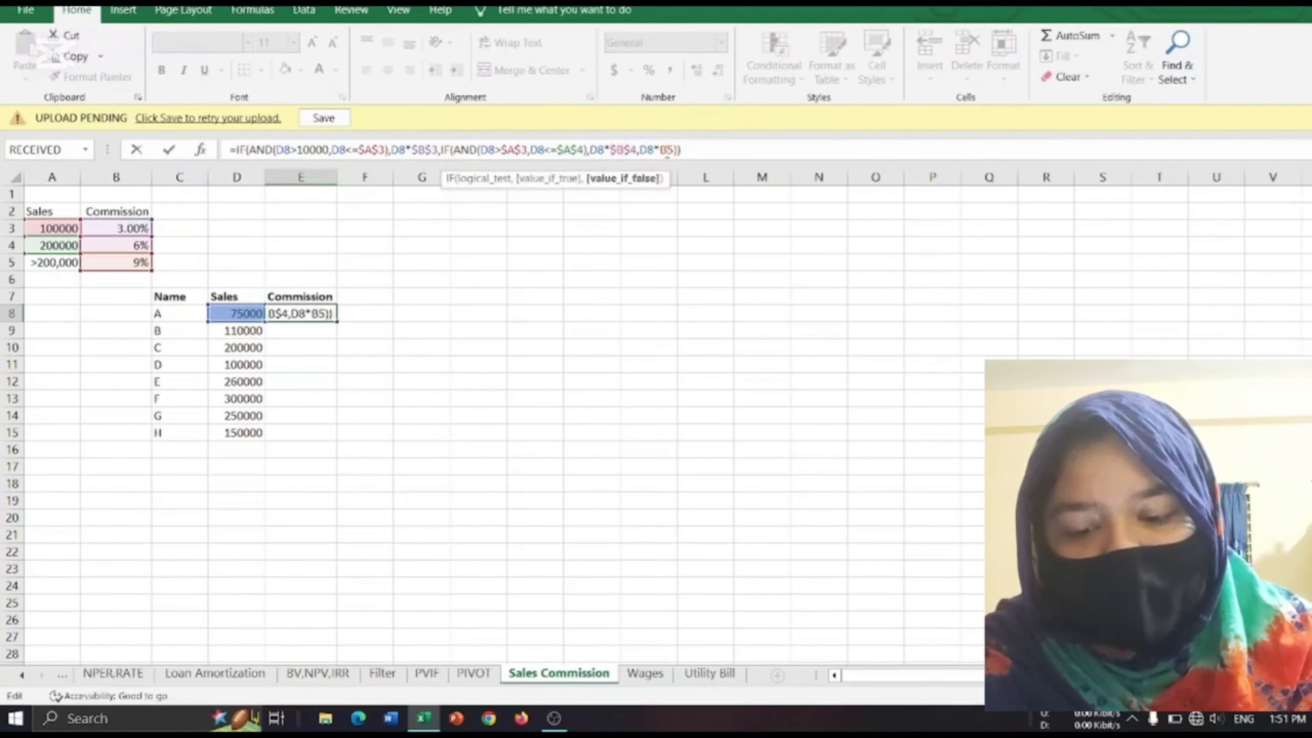
pyautogui.press('F4')
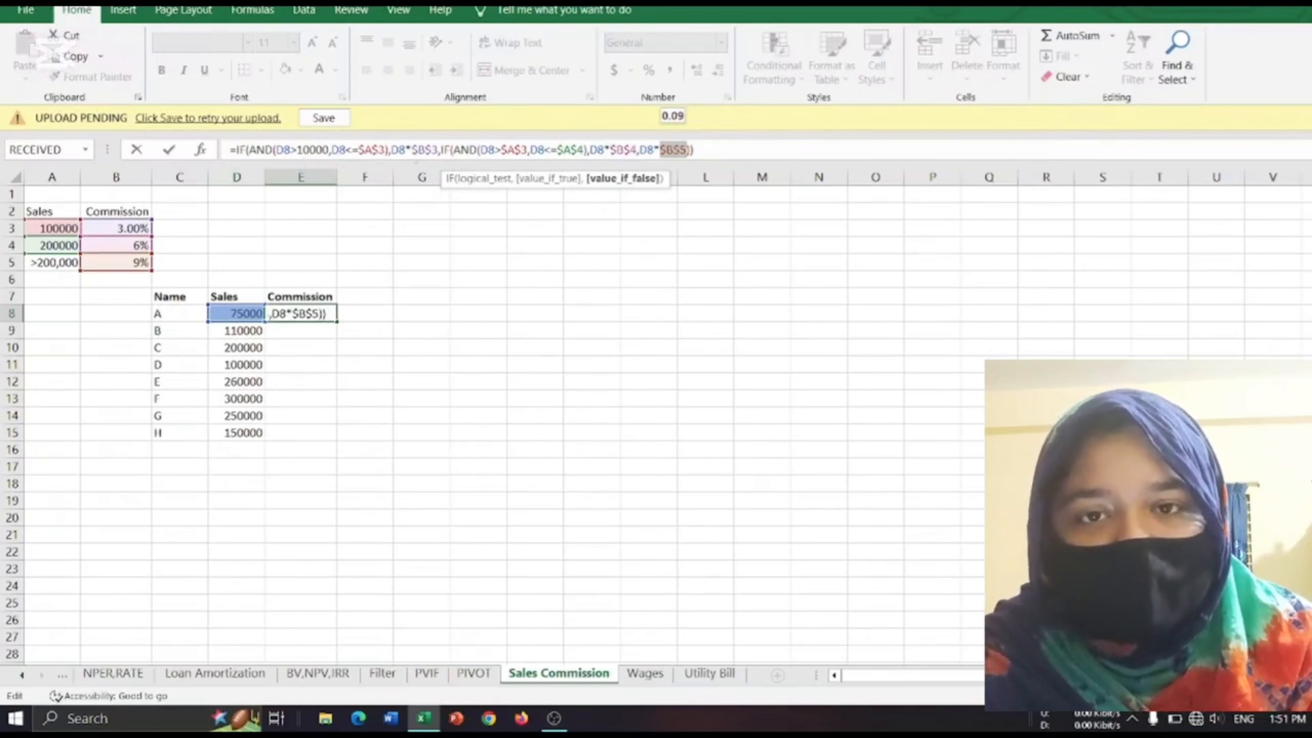
pyautogui.press('Return')
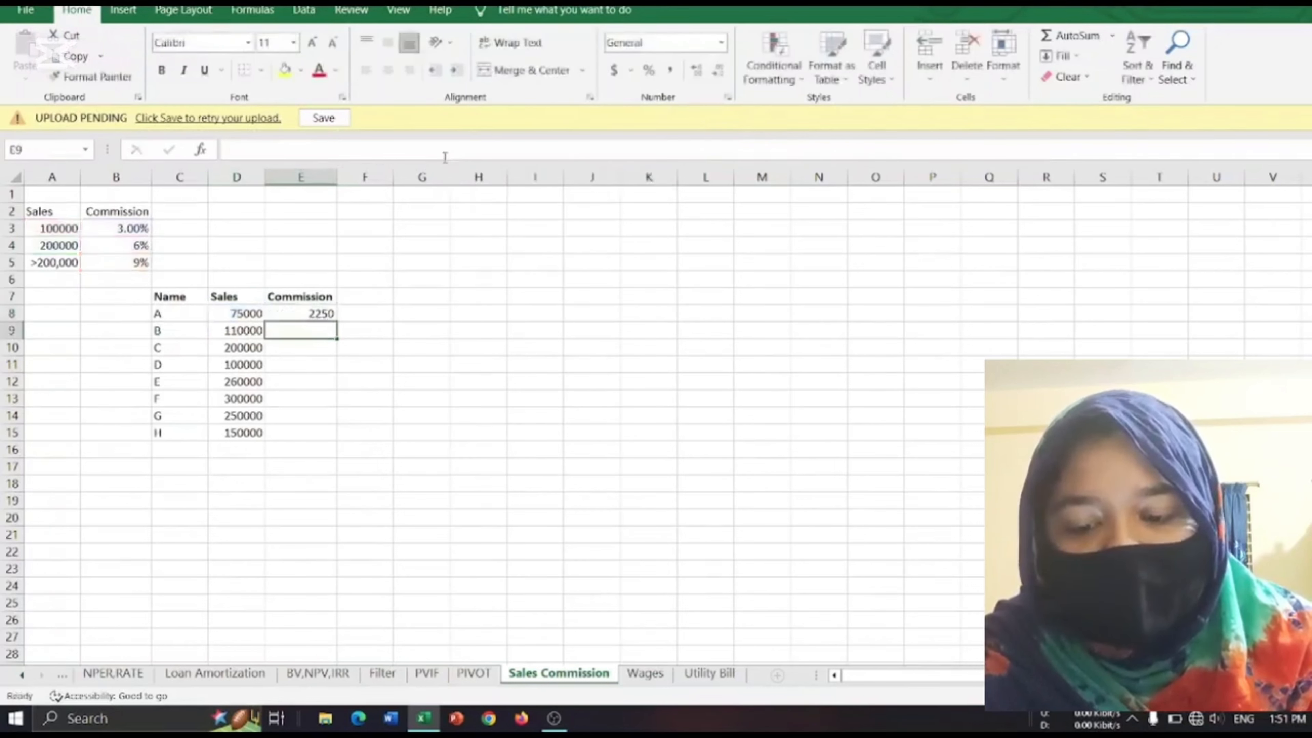
# Fill the commission formula from E8 down to E15 for all the remaining people.
pyautogui.click(323, 313)
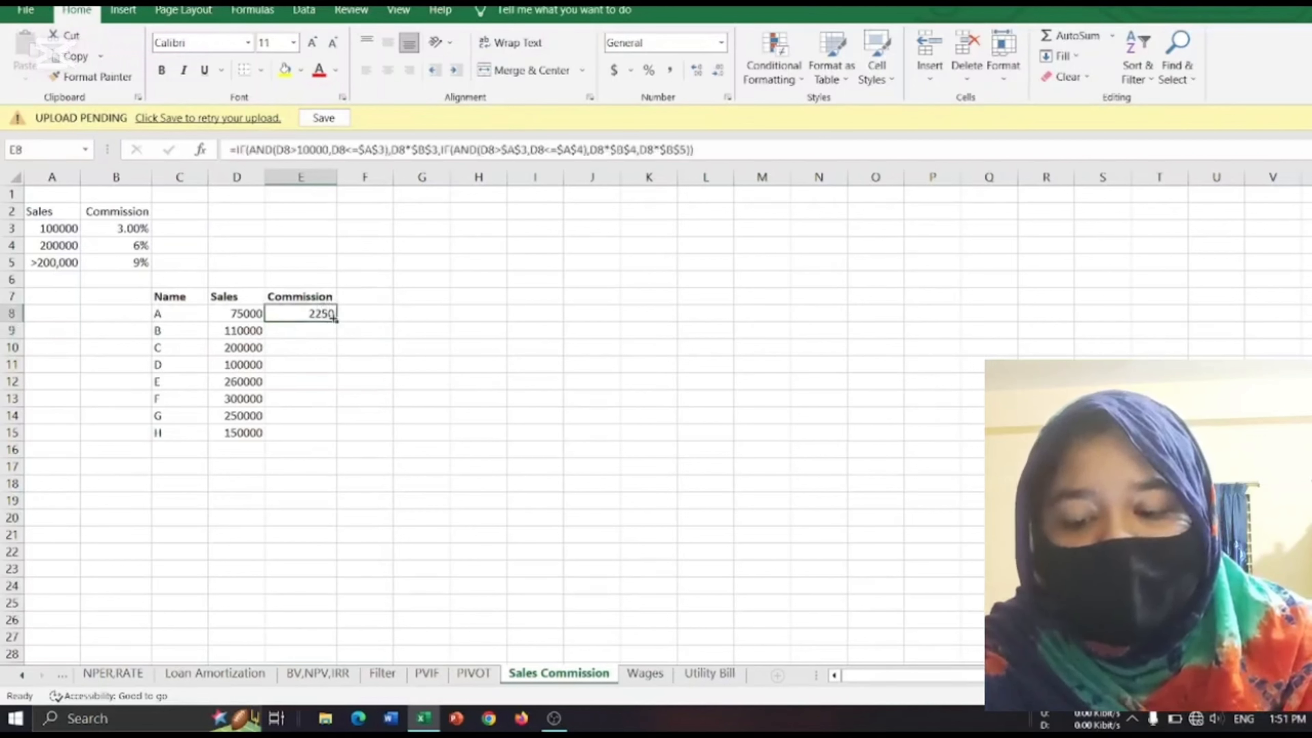
pyautogui.moveTo(335, 319); pyautogui.dragTo(339, 445)
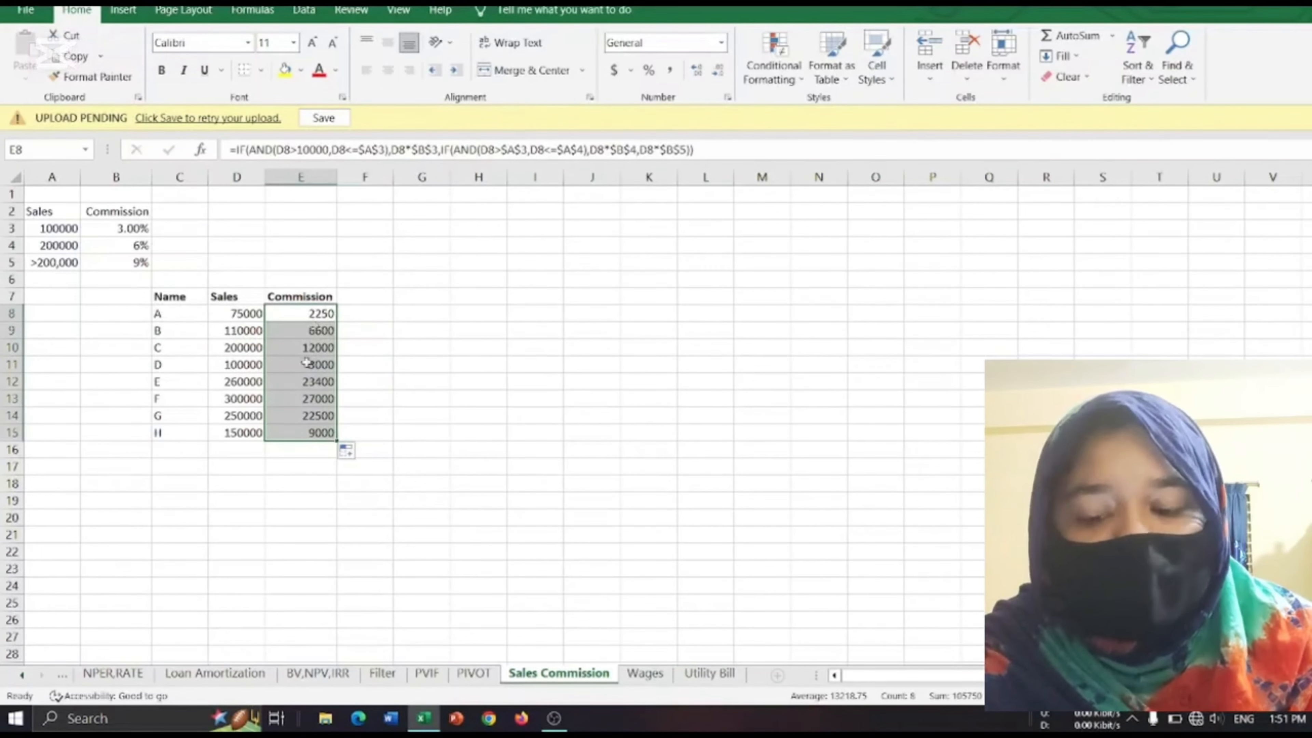
pyautogui.click(365, 434)
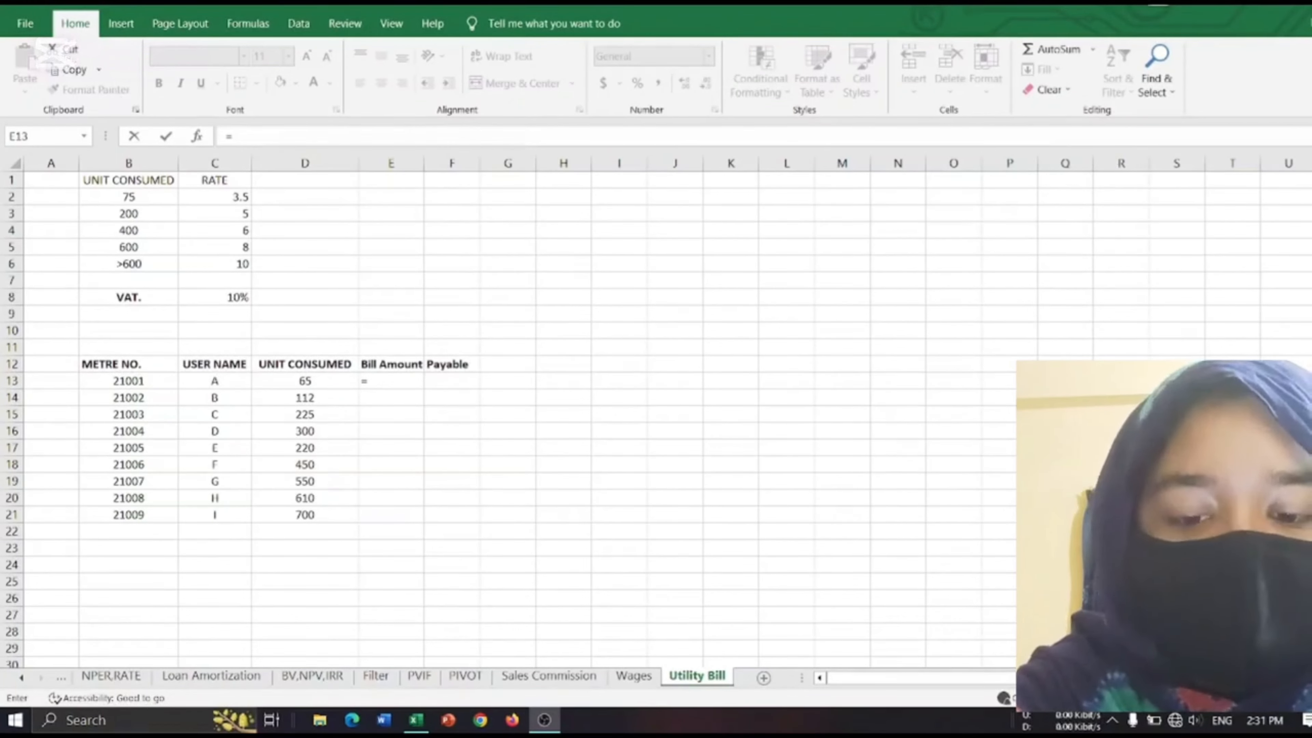
# Start an IF formula in the first Bill Amount cell, E13, of the Utility Bill sheet with the test D13<=B2.
pyautogui.click(1030, 10)
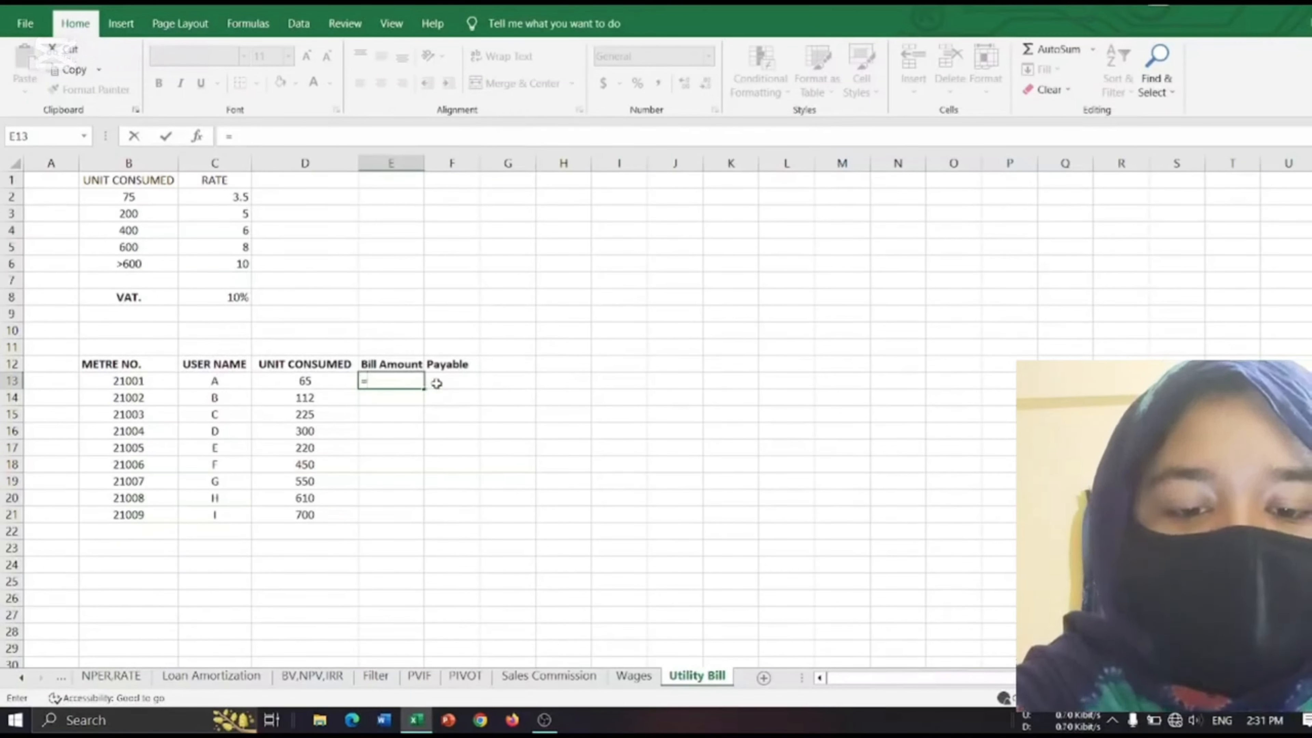
pyautogui.write('i')
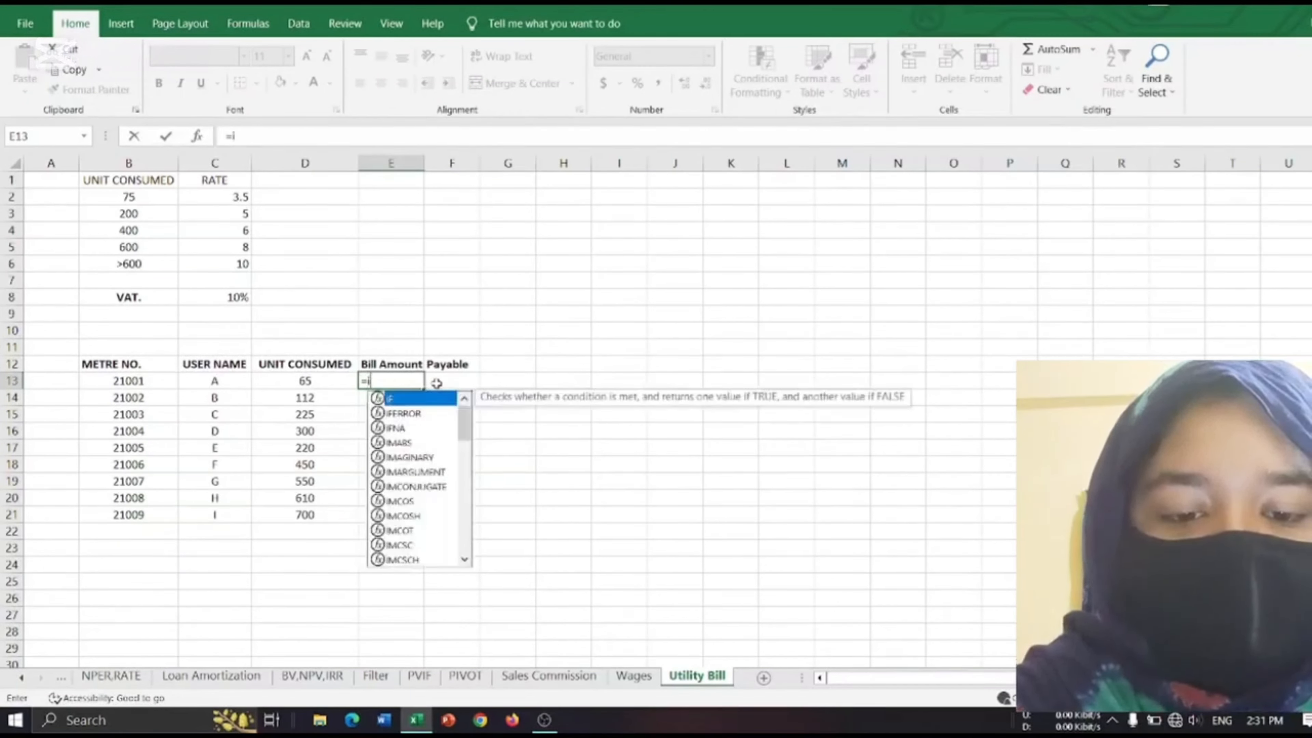
pyautogui.write('f')
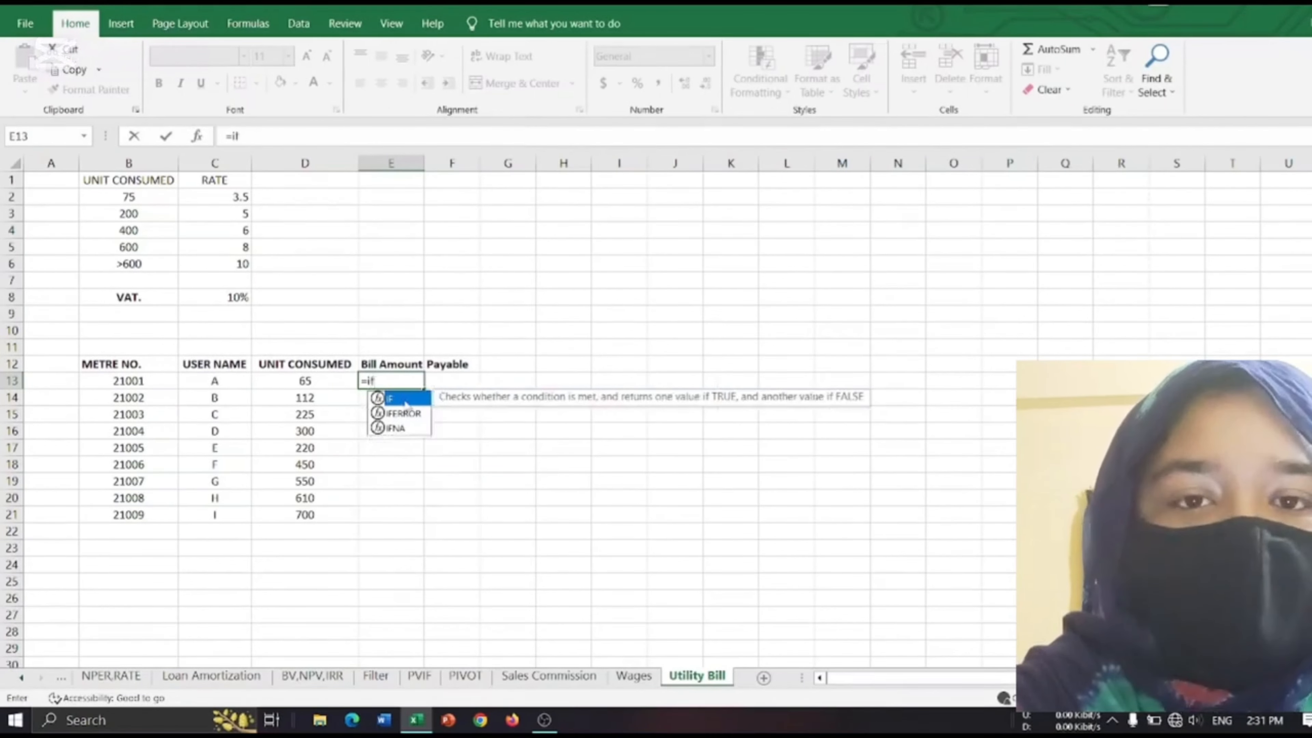
pyautogui.doubleClick(406, 397)
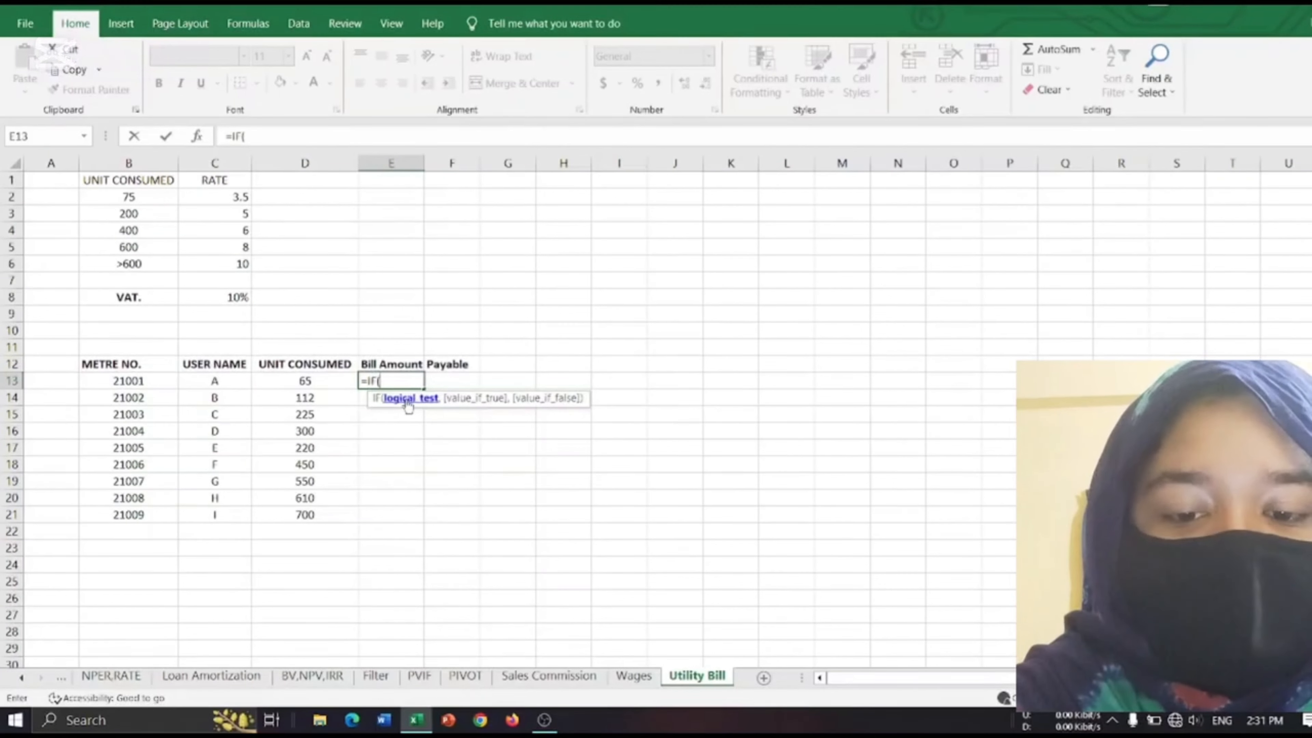
pyautogui.click(311, 381)
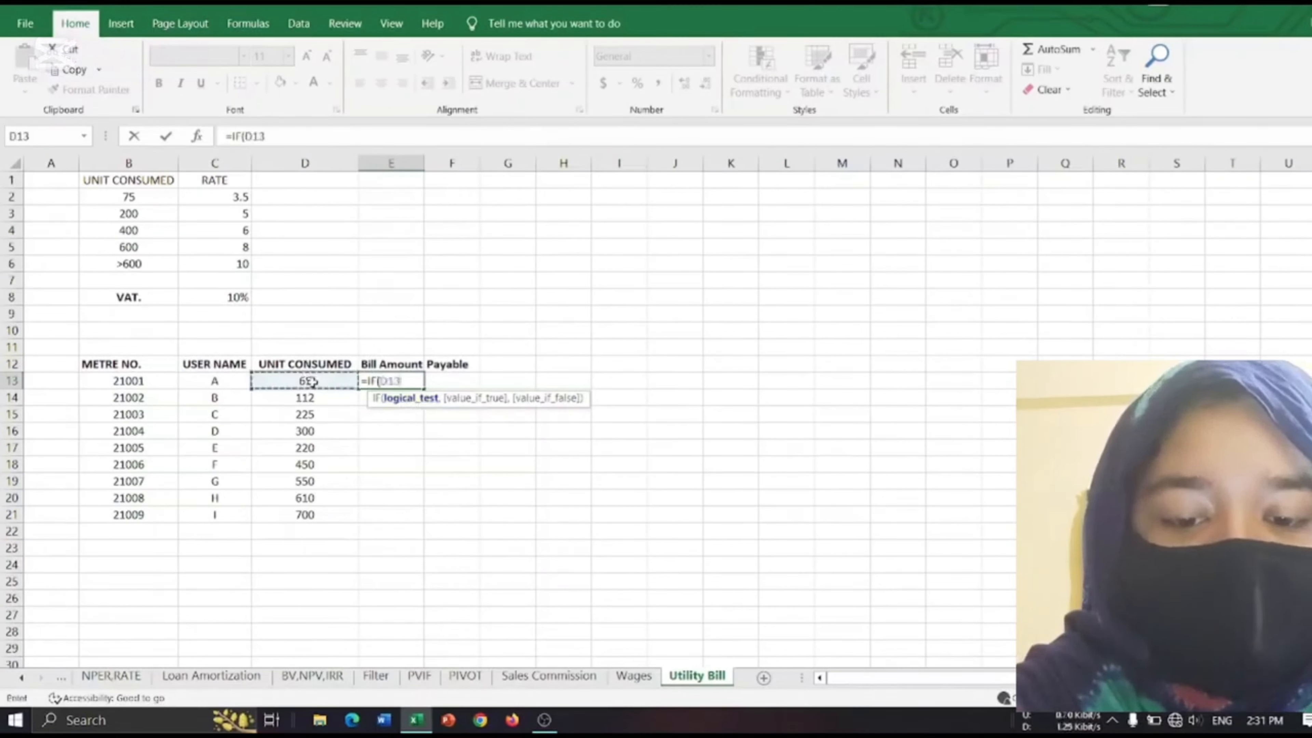
pyautogui.write('<=B2,')
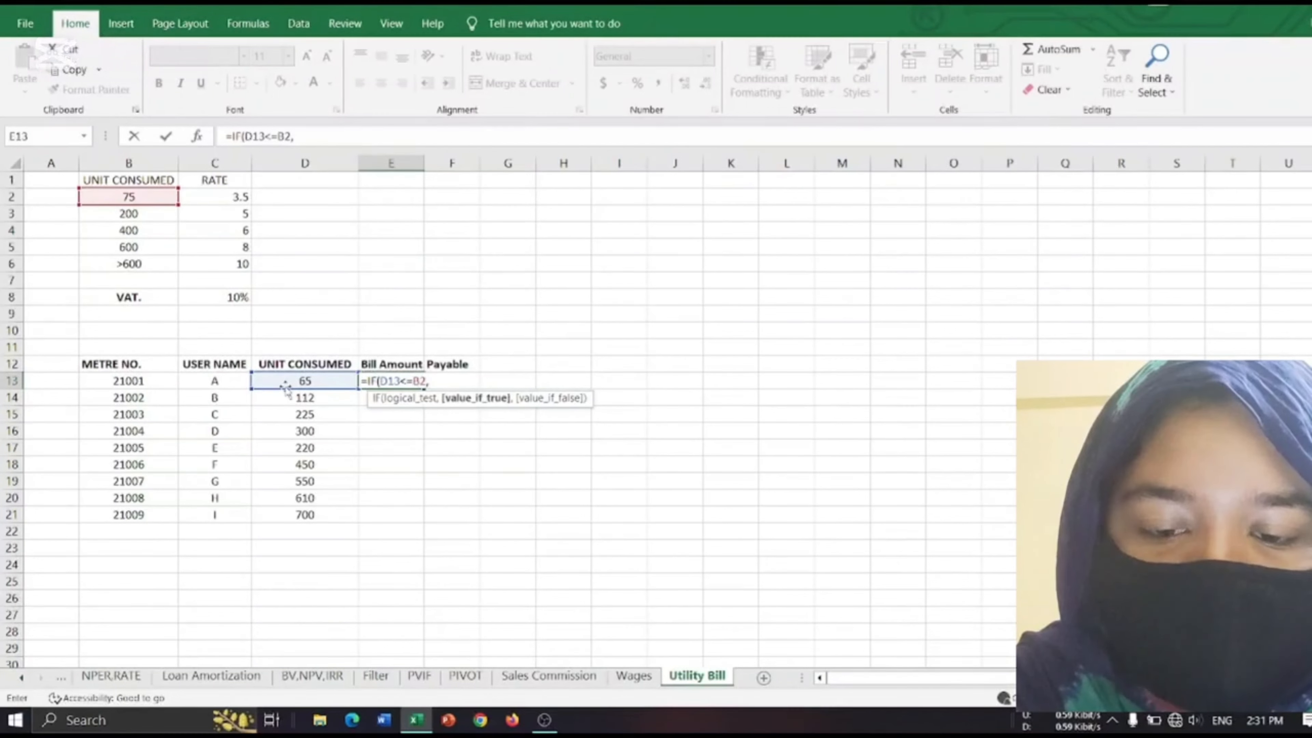
# Make the IF return the units consumed times the first rate, D13*C2, when its test is true.
pyautogui.click(292, 383)
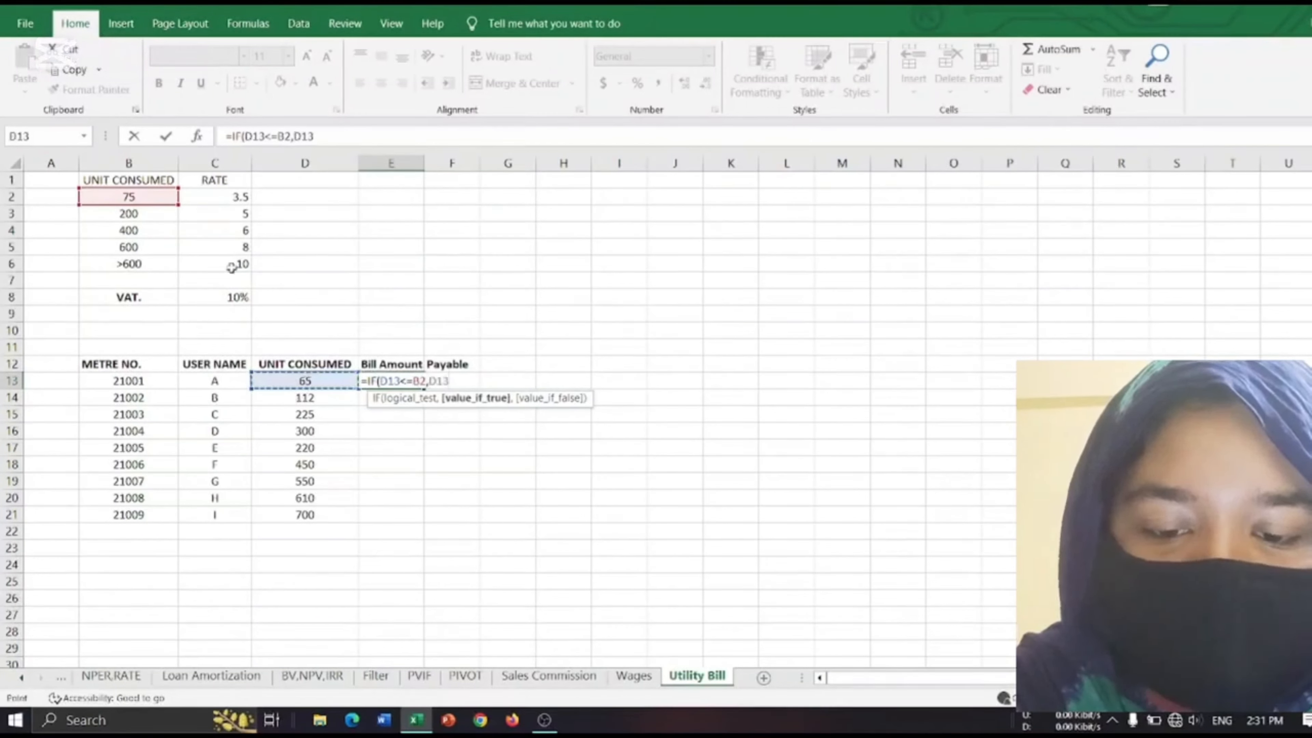
pyautogui.write('*')
pyautogui.click(237, 197)
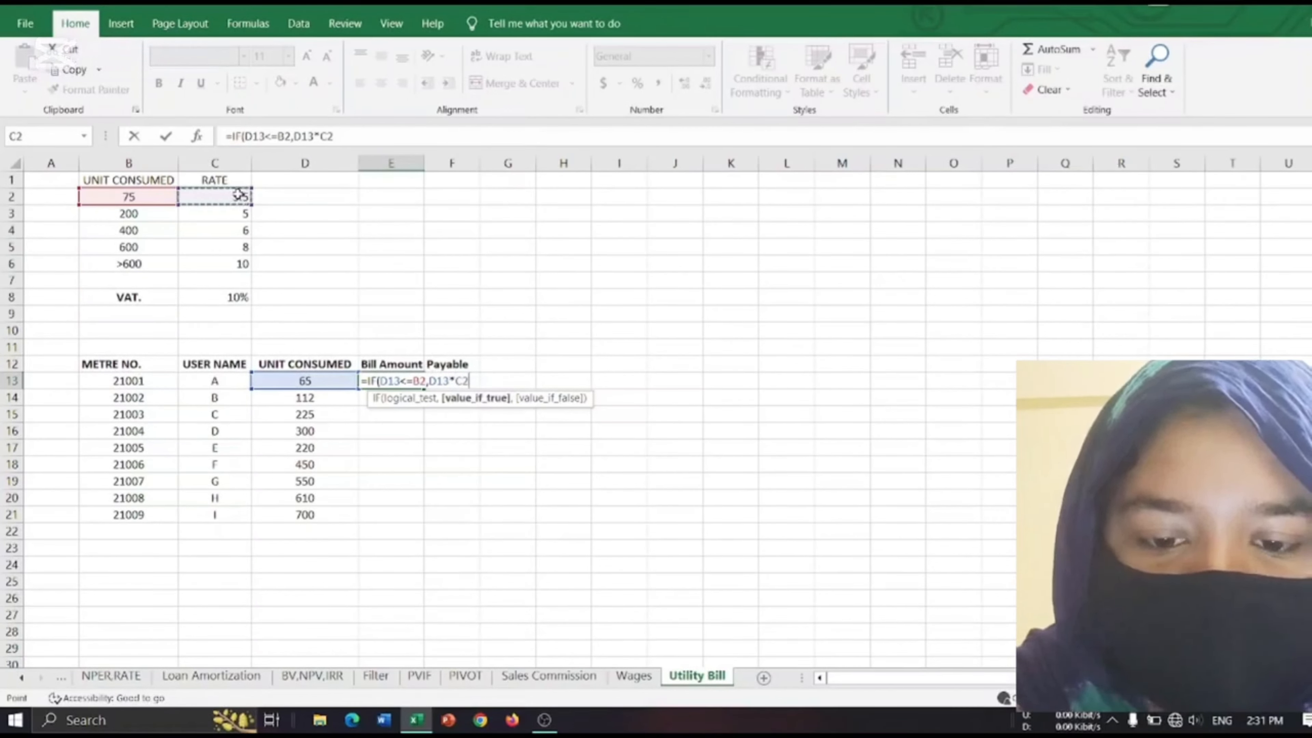
pyautogui.write(',')
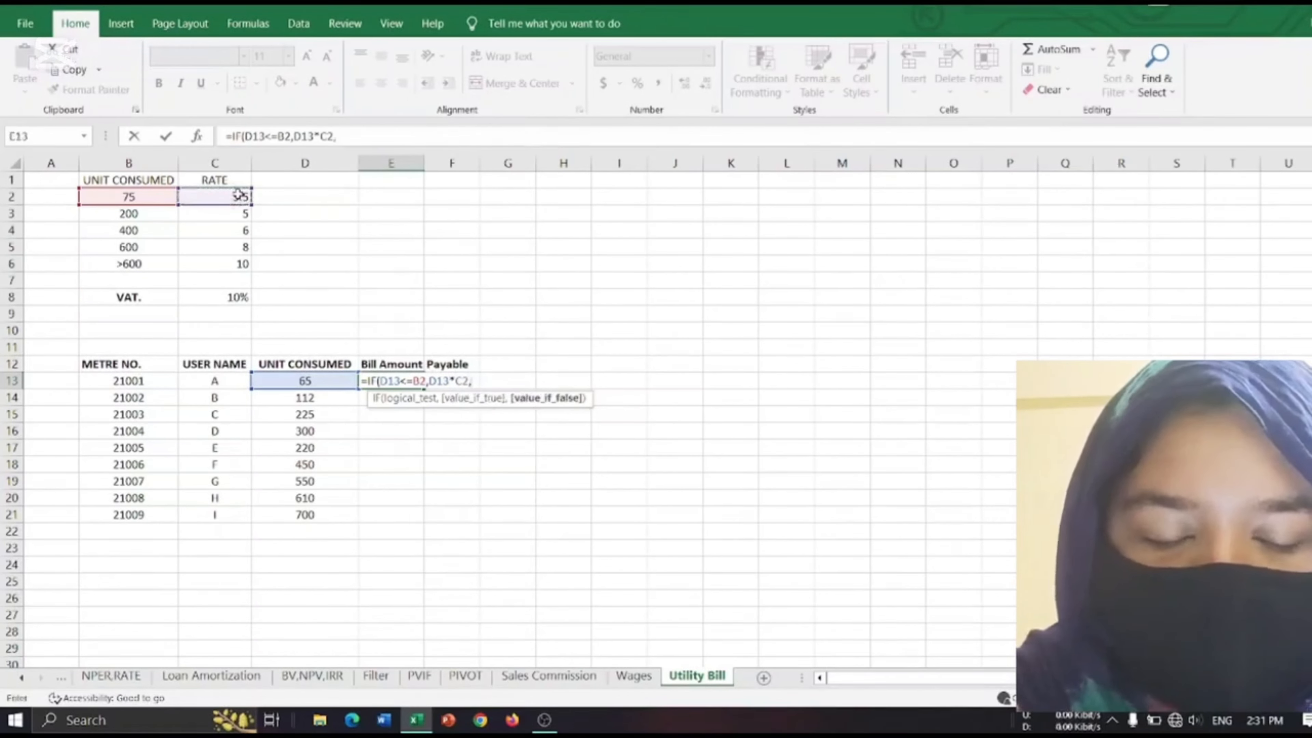
pyautogui.write('if')
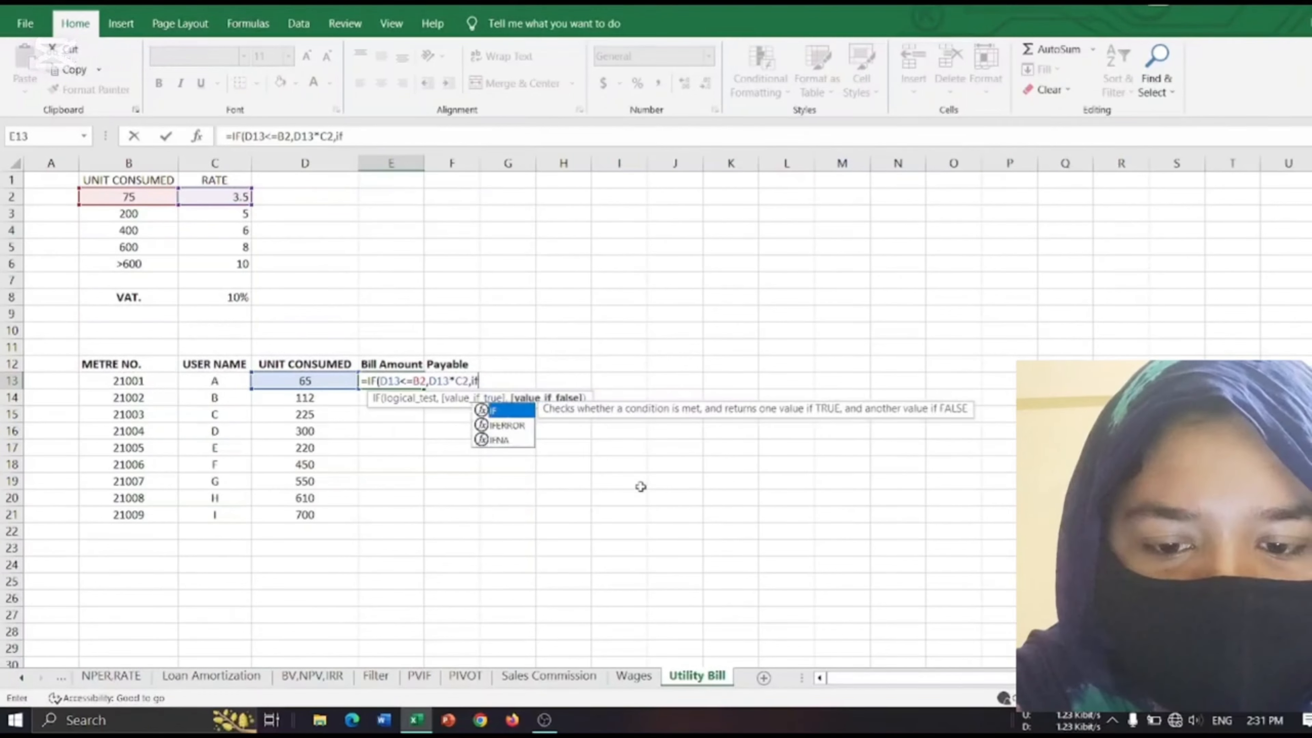
# Nest a second IF as the false value of the E13 formula, with the test D13<=B3.
pyautogui.doubleClick(512, 412)
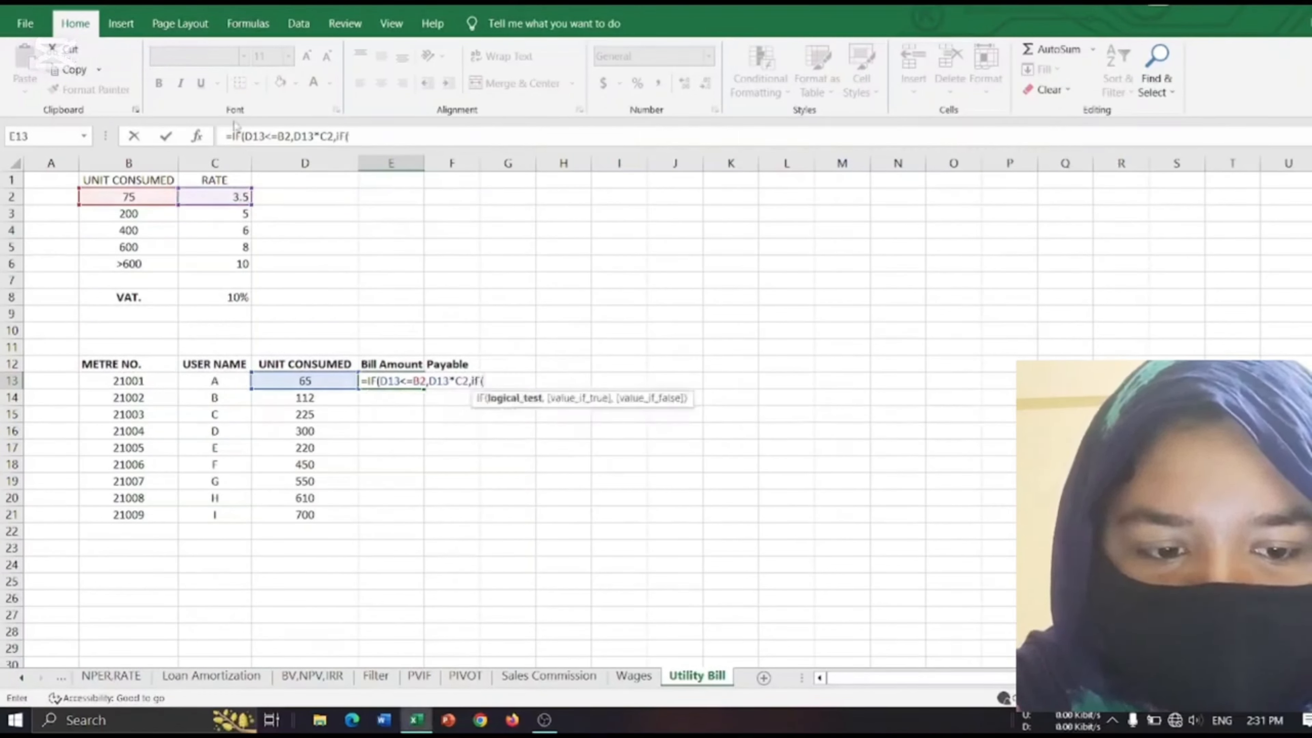
pyautogui.click(321, 380)
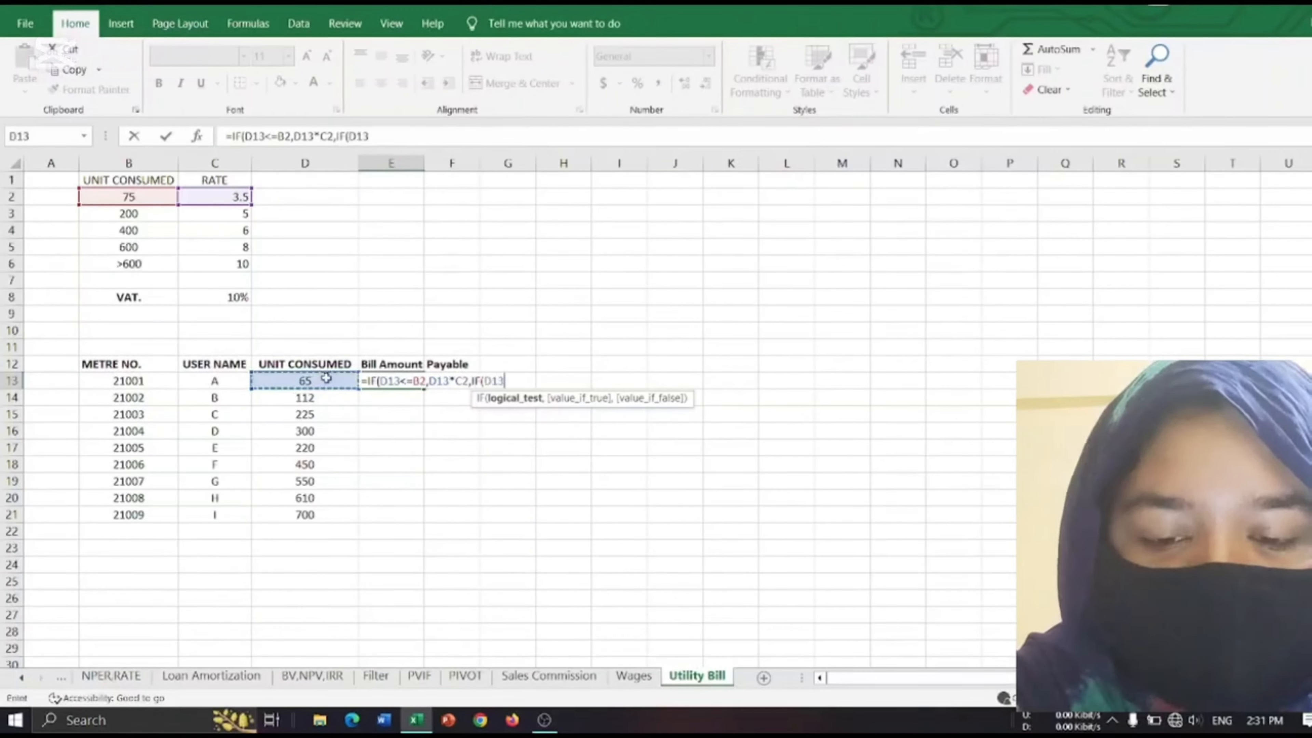
pyautogui.write('<')
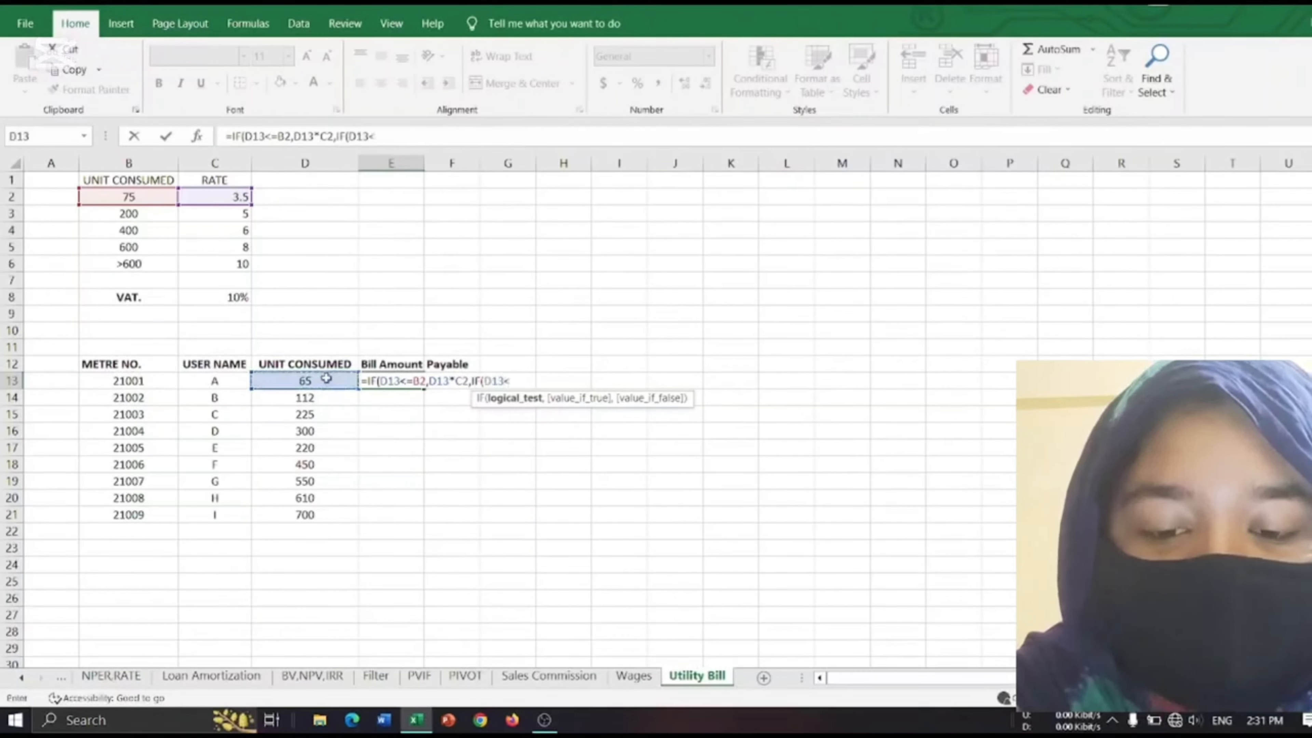
pyautogui.write('=')
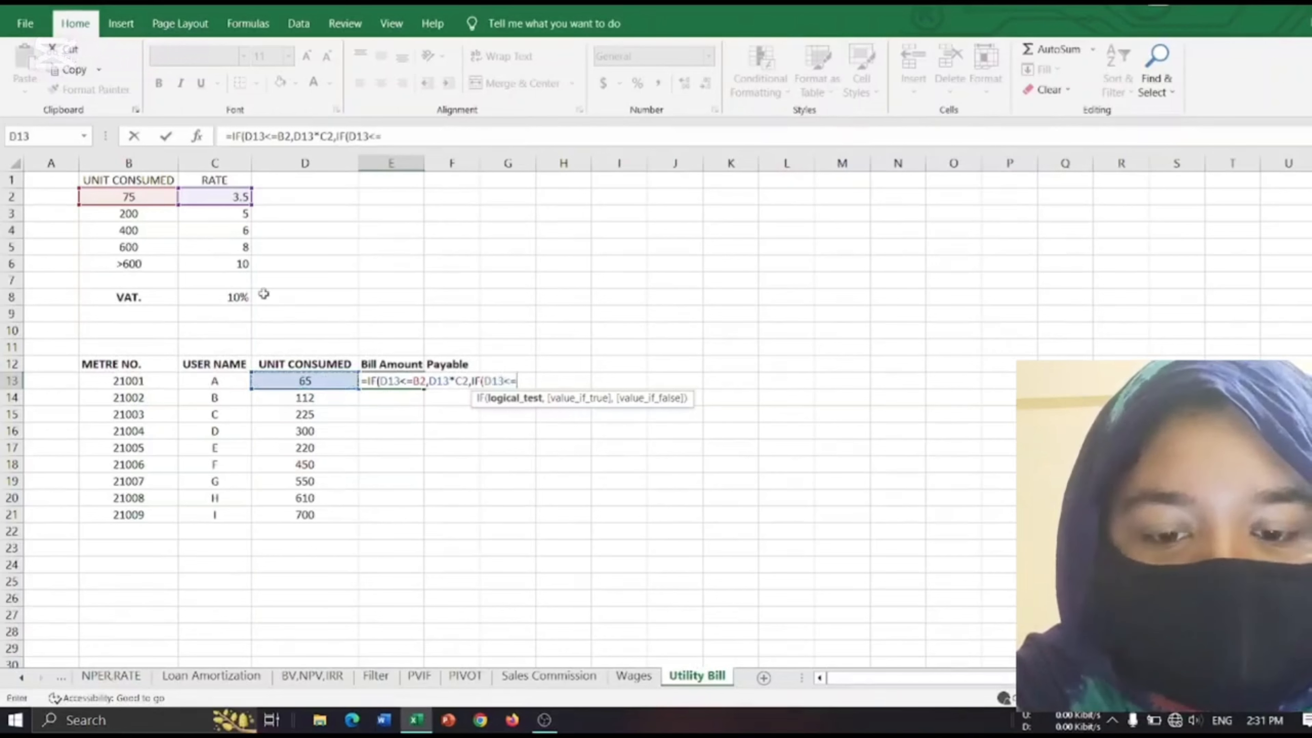
pyautogui.click(143, 216)
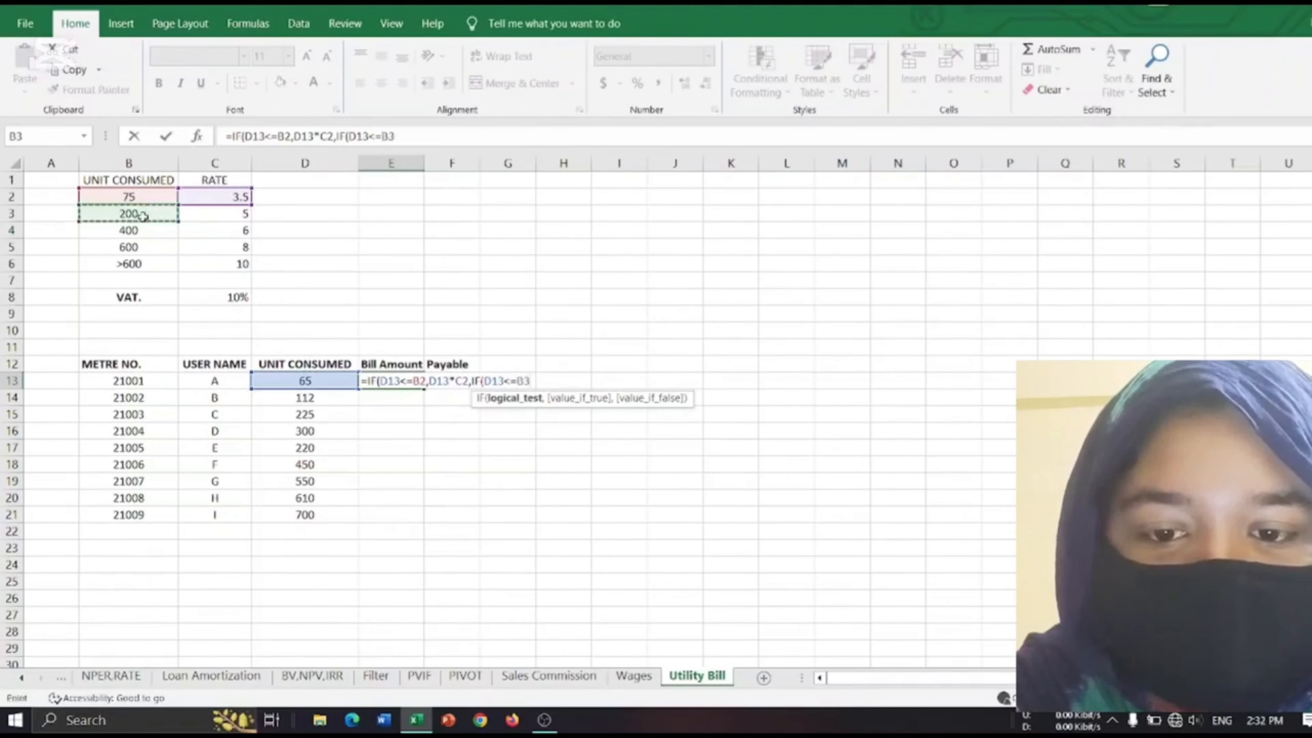
pyautogui.write(',')
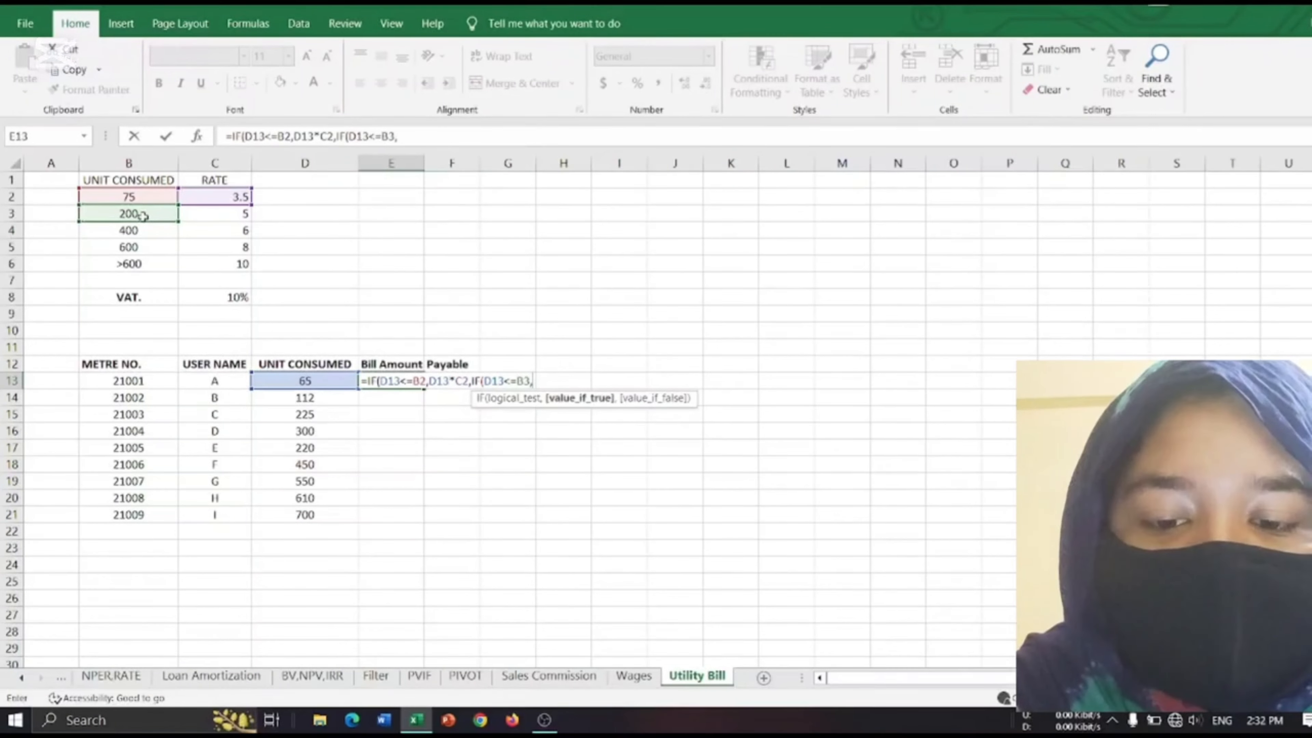
# Make the second IF return the units consumed times the second rate, D13*C3, when its test is true.
pyautogui.click(266, 381)
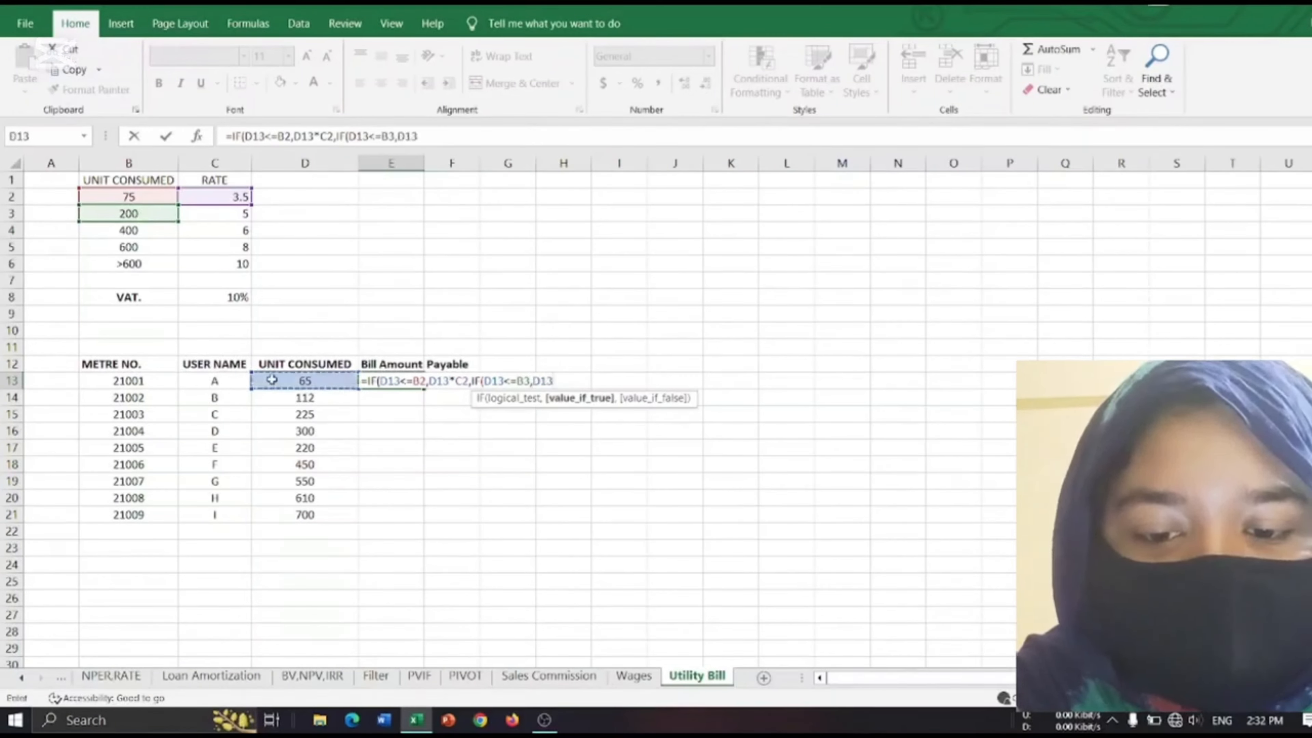
pyautogui.write('*')
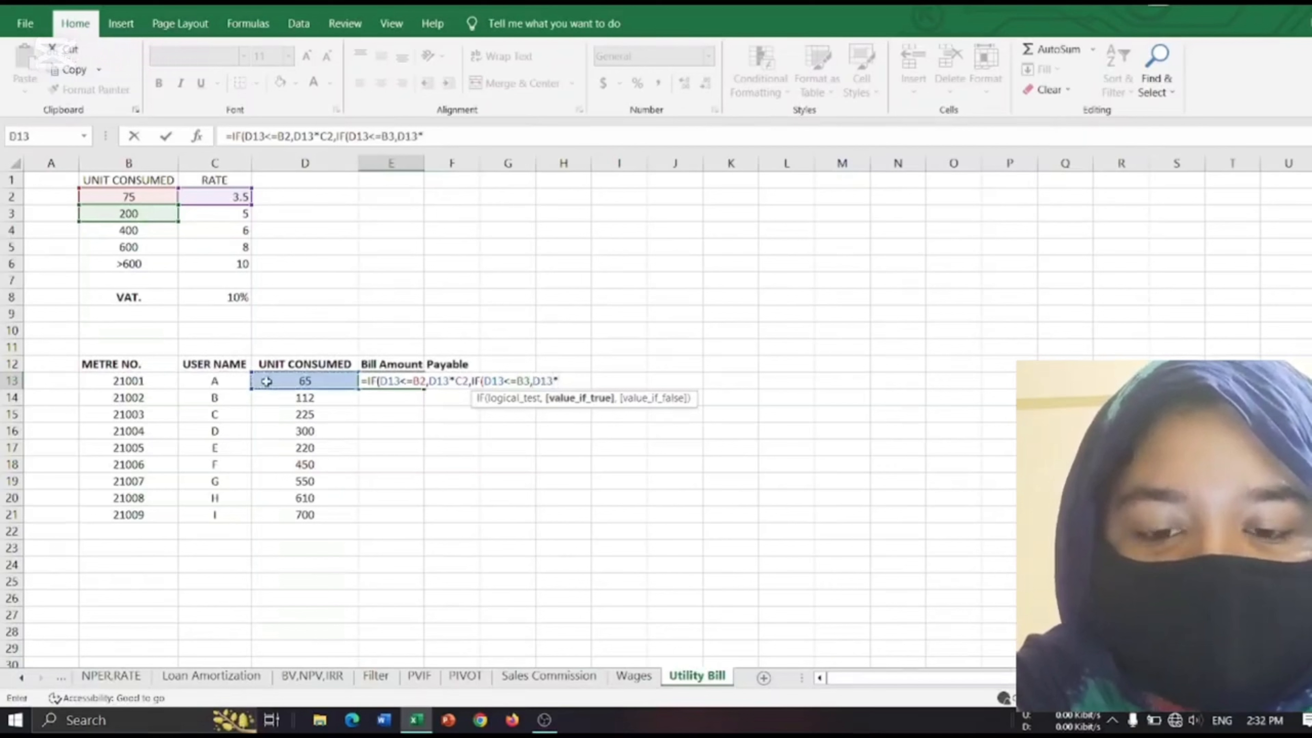
pyautogui.click(234, 211)
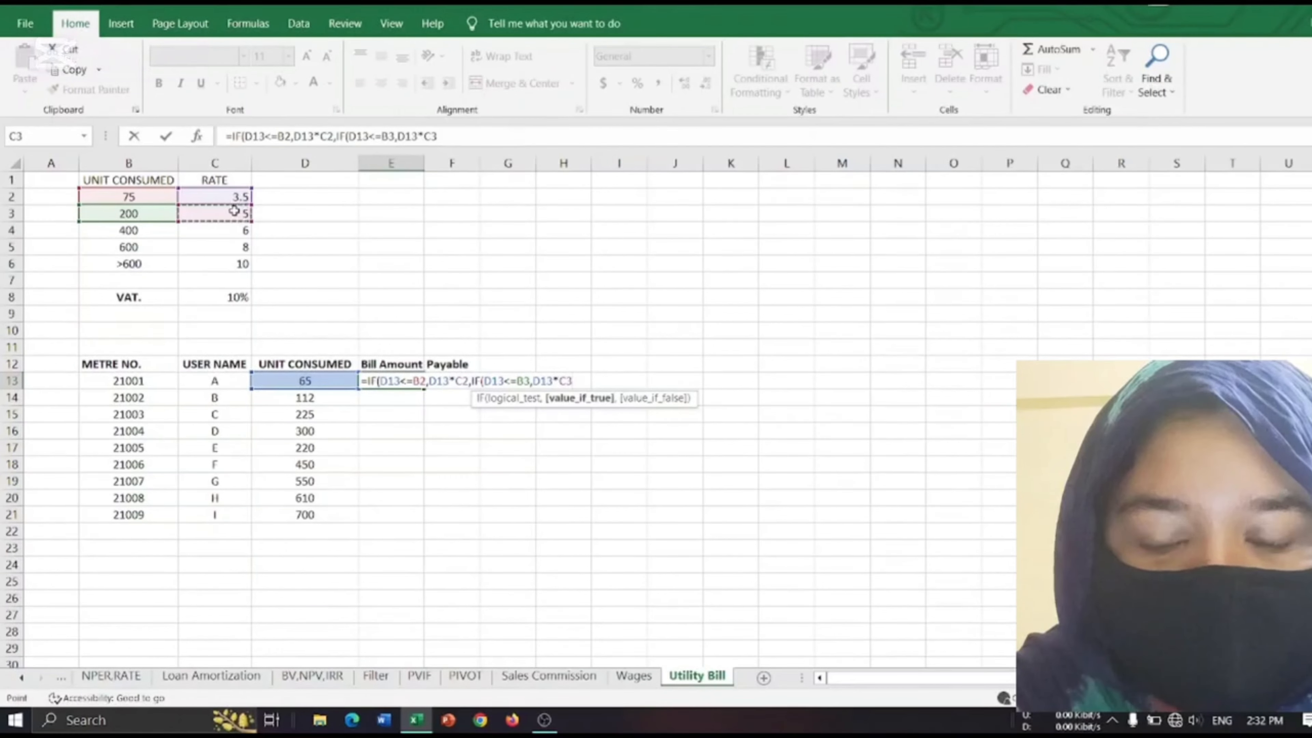
pyautogui.write(',')
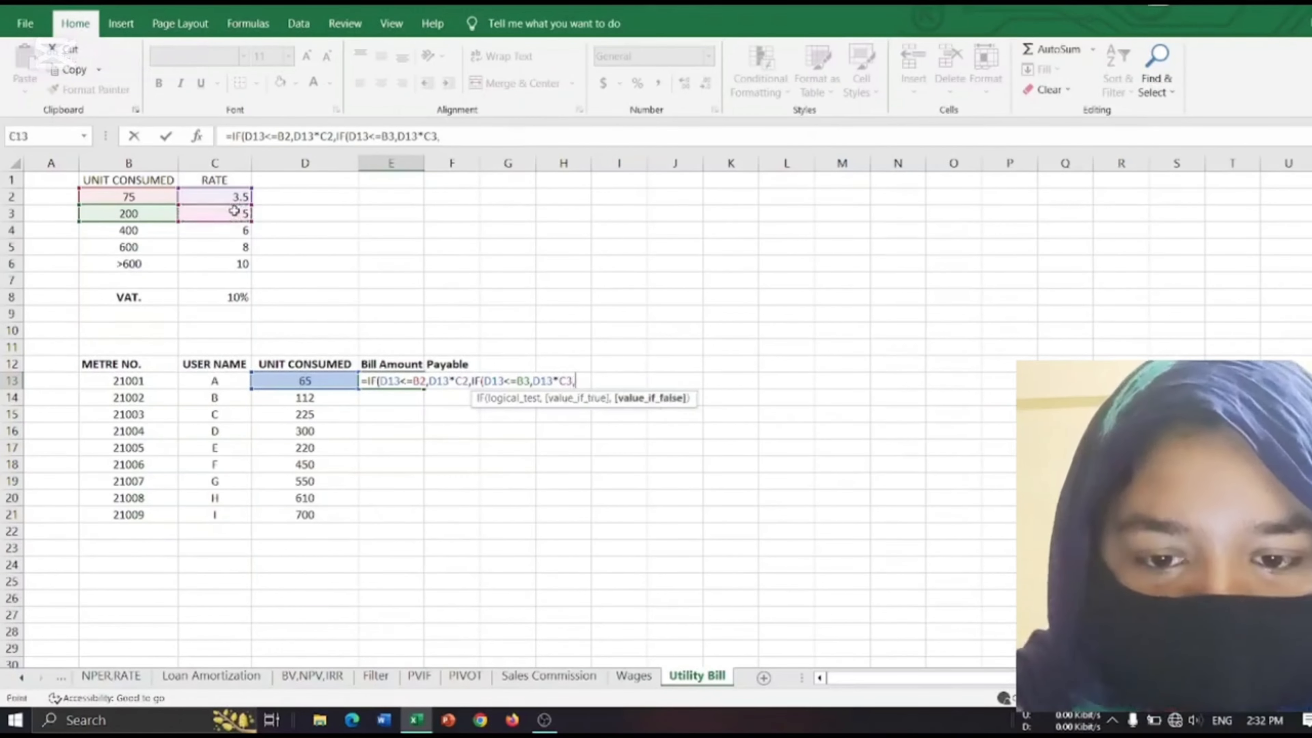
pyautogui.write('If')
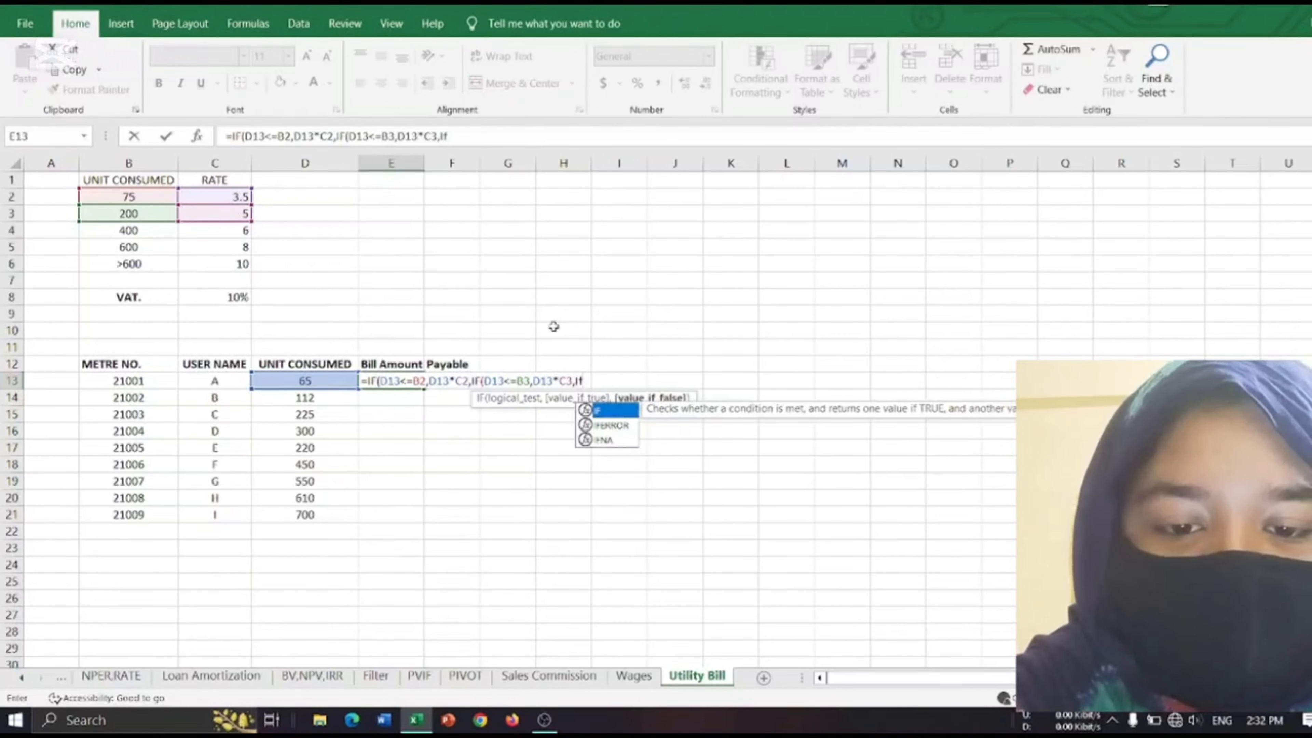
# Nest a third IF as the second IF's false value, with the test D13<=B4.
pyautogui.click(578, 398)
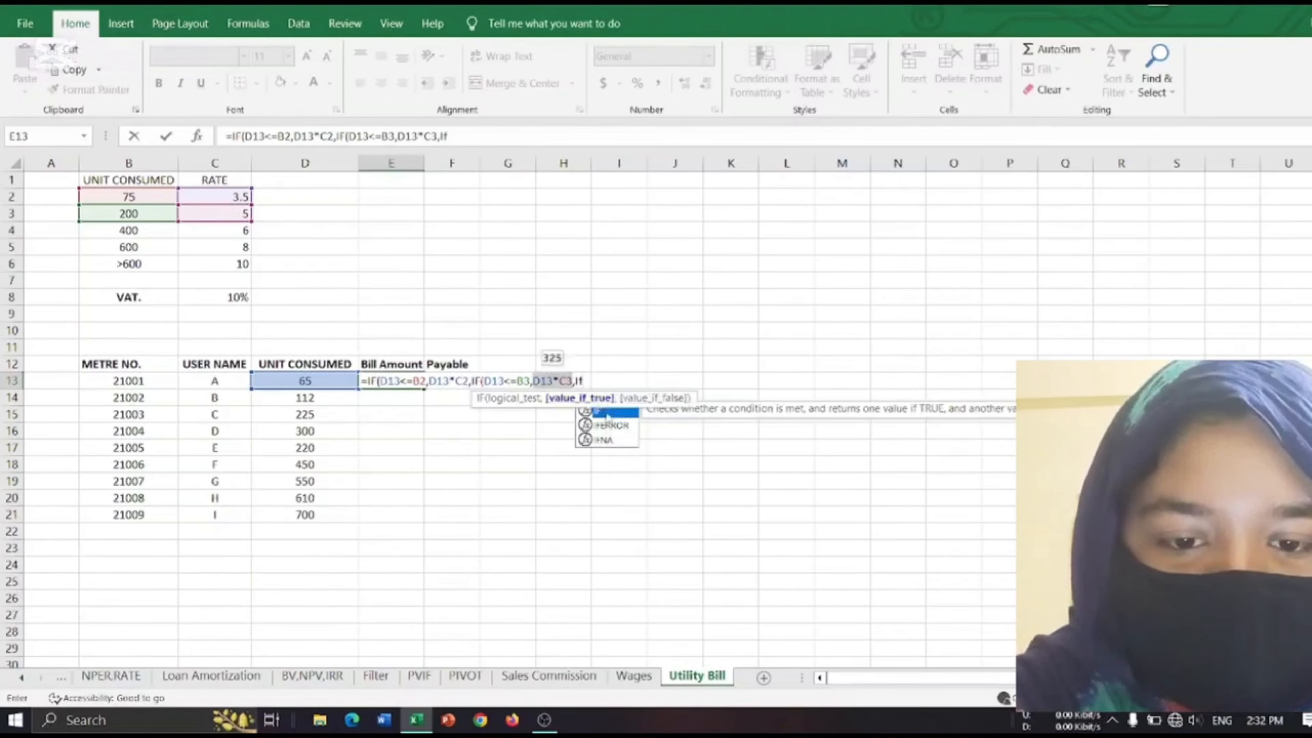
pyautogui.doubleClick(605, 412)
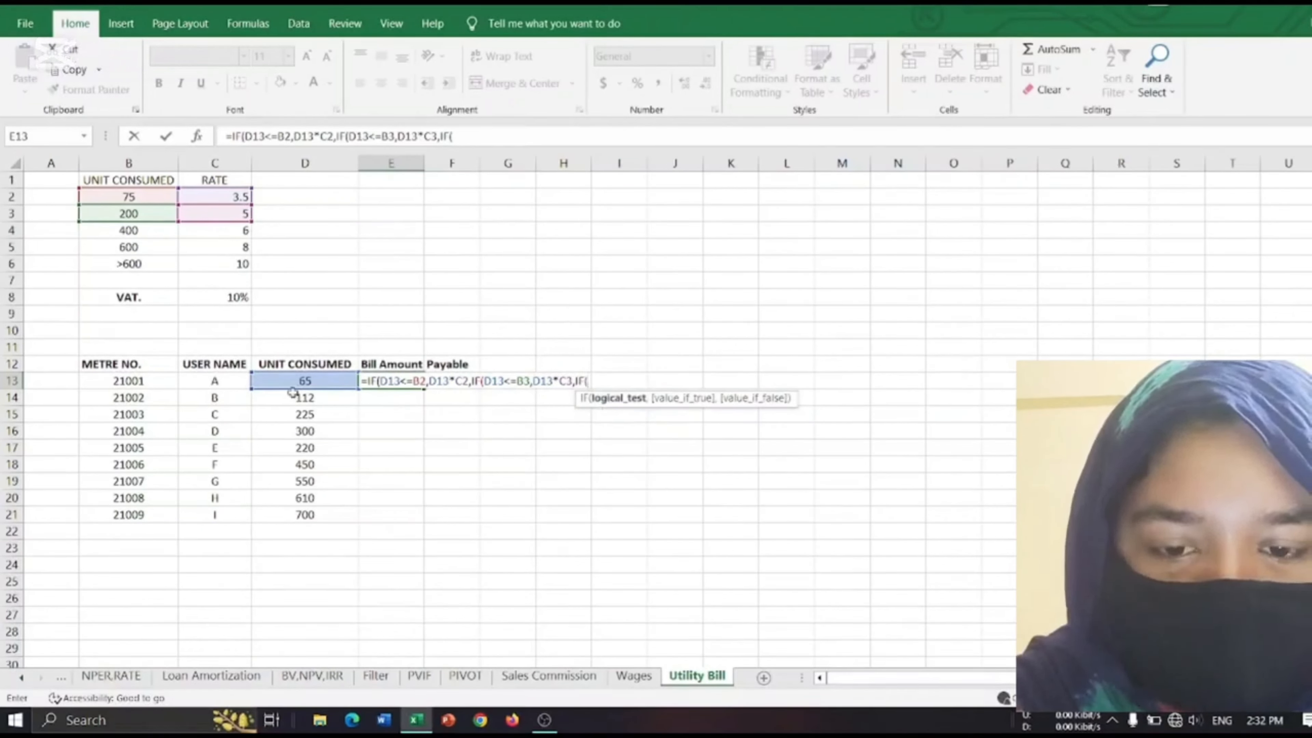
pyautogui.click(305, 380)
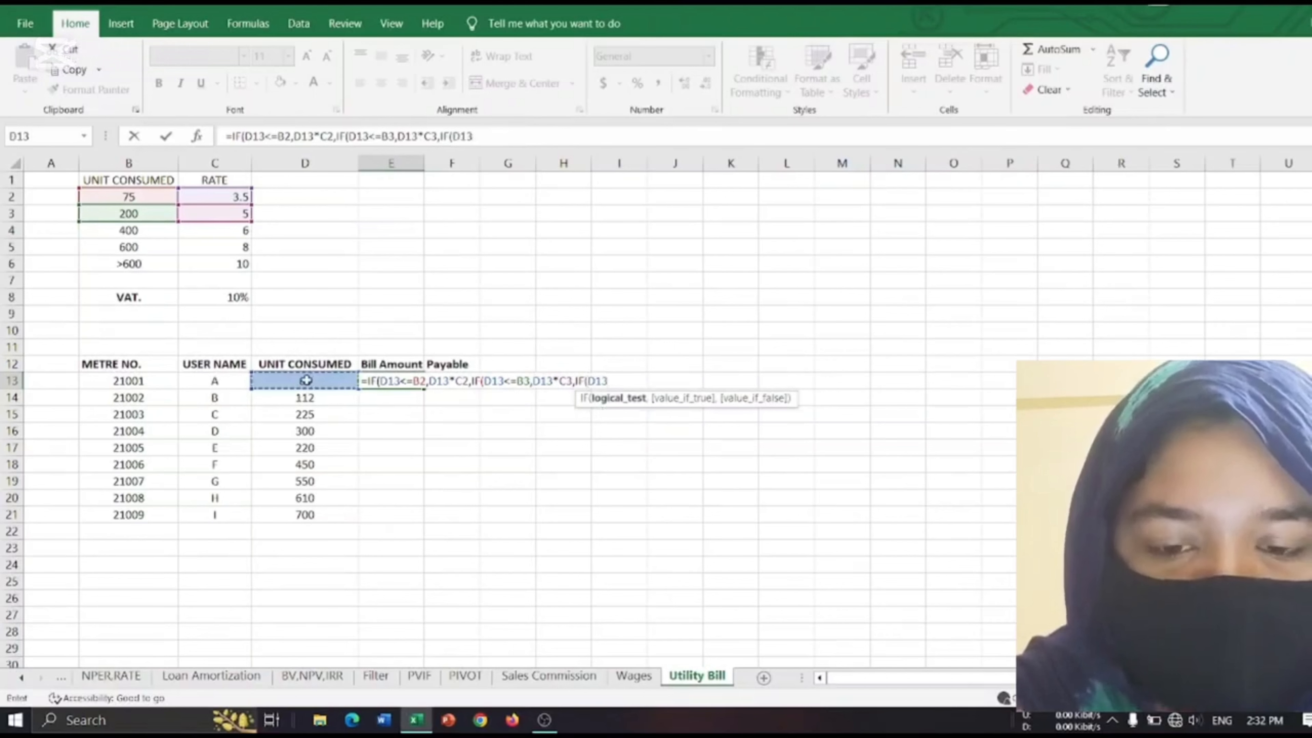
pyautogui.write('<')
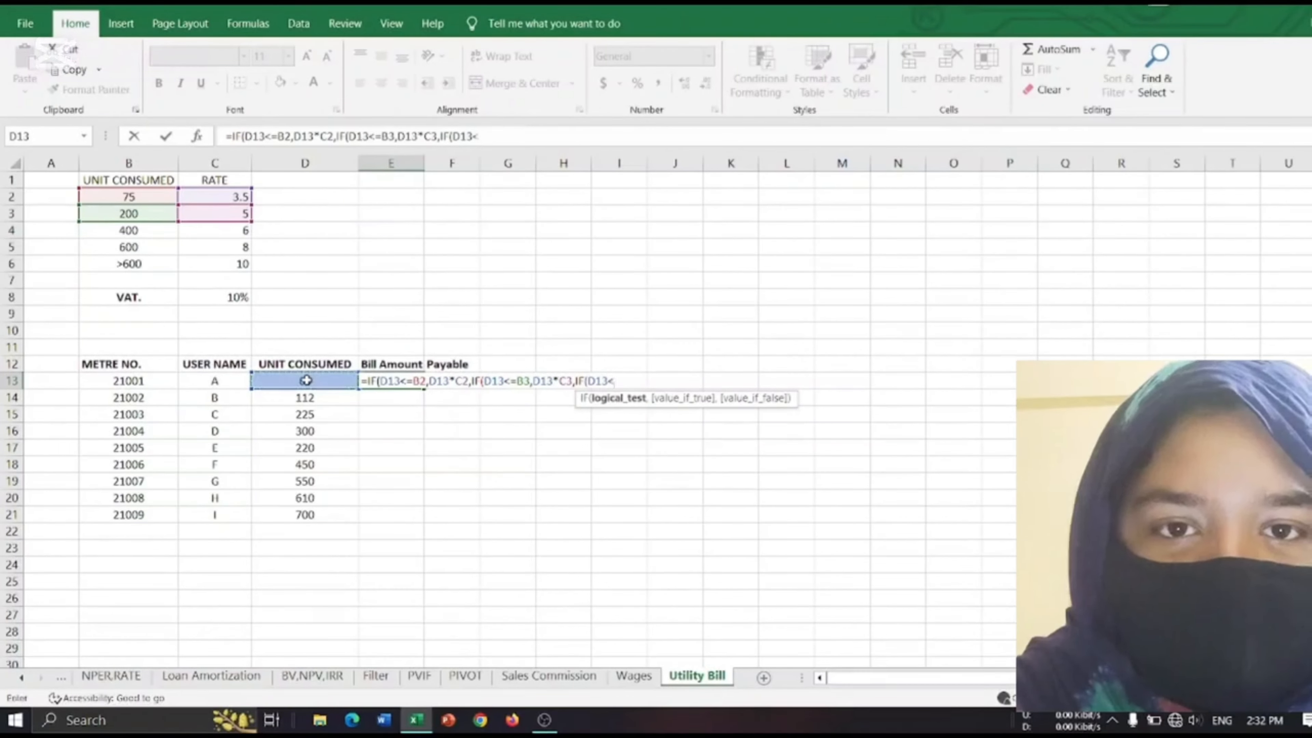
pyautogui.write('=')
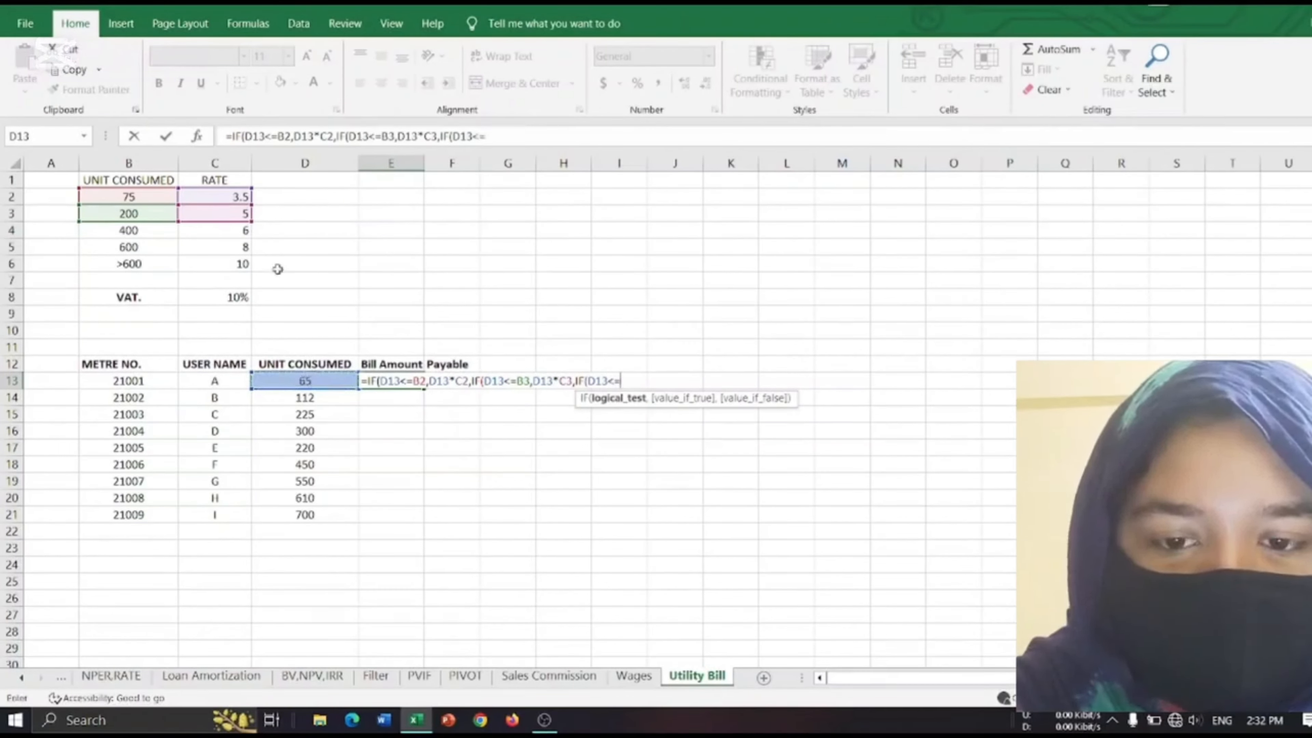
pyautogui.click(148, 233)
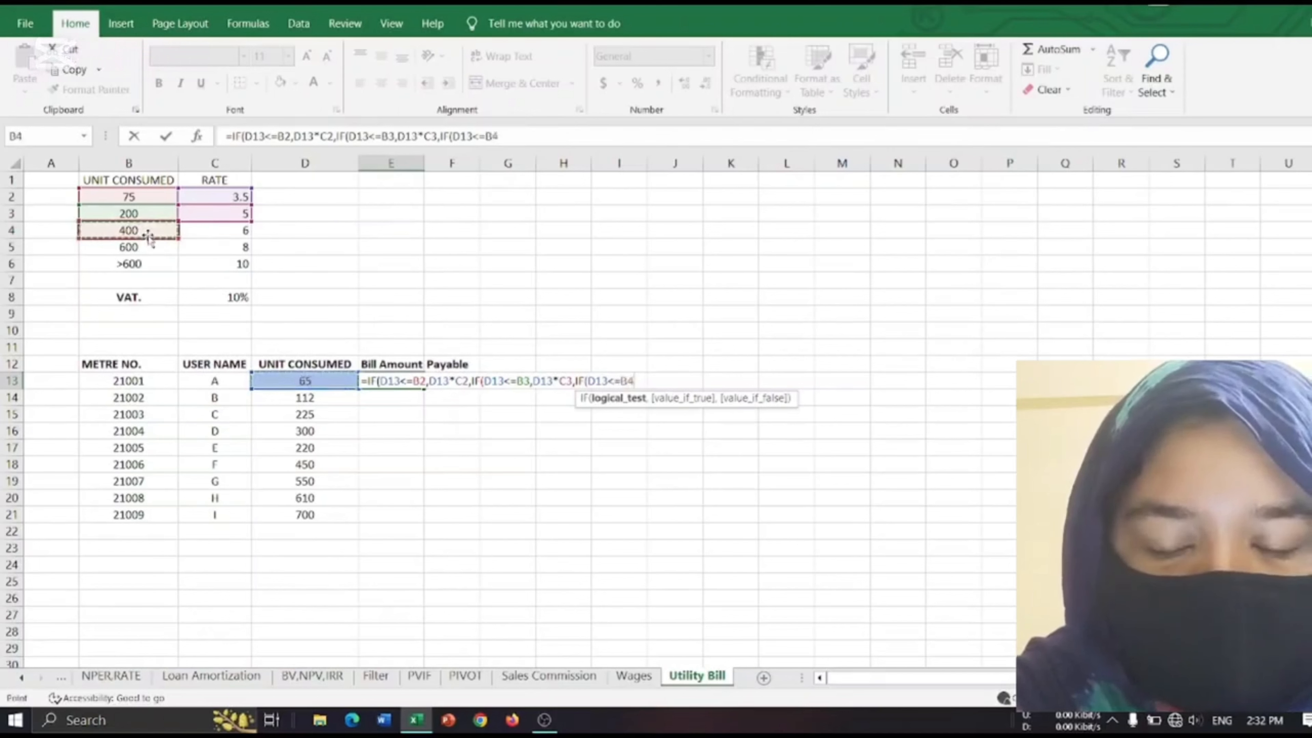
pyautogui.write(',')
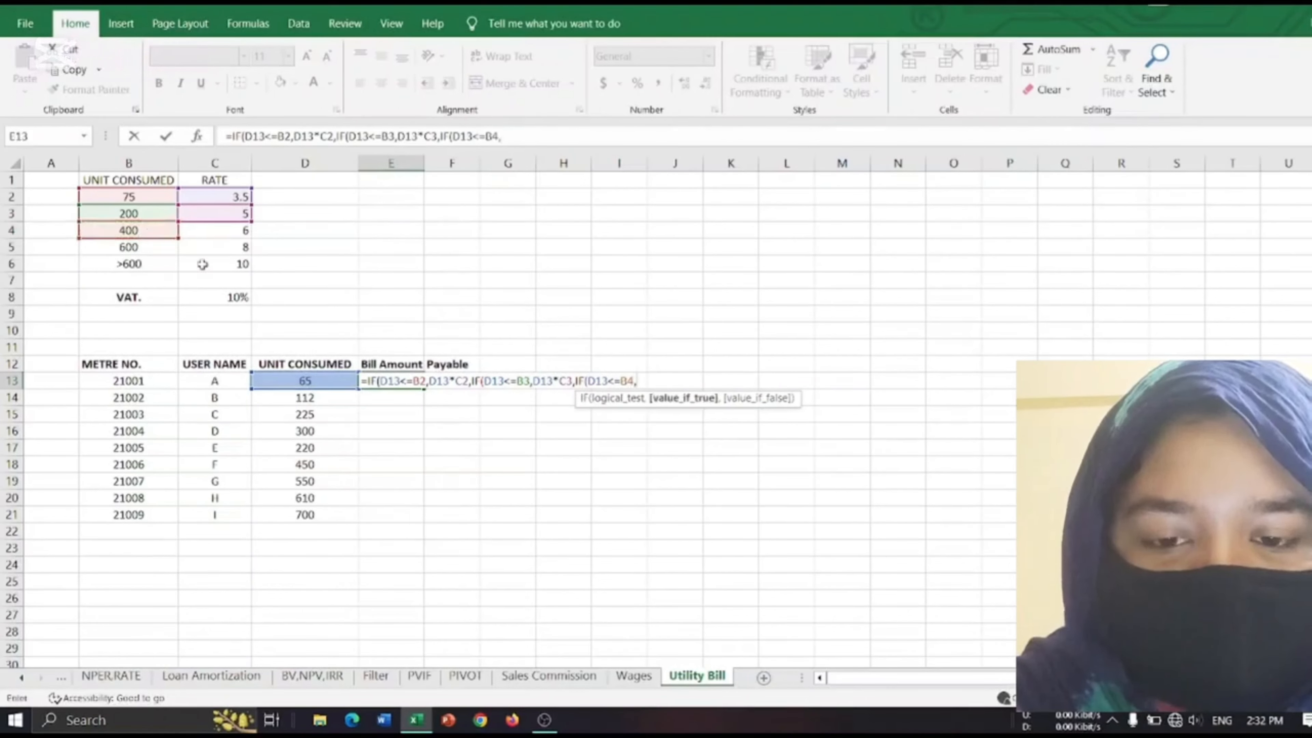
# Begin the third IF's true value as a multiplication of the units consumed in D13.
pyautogui.click(319, 380)
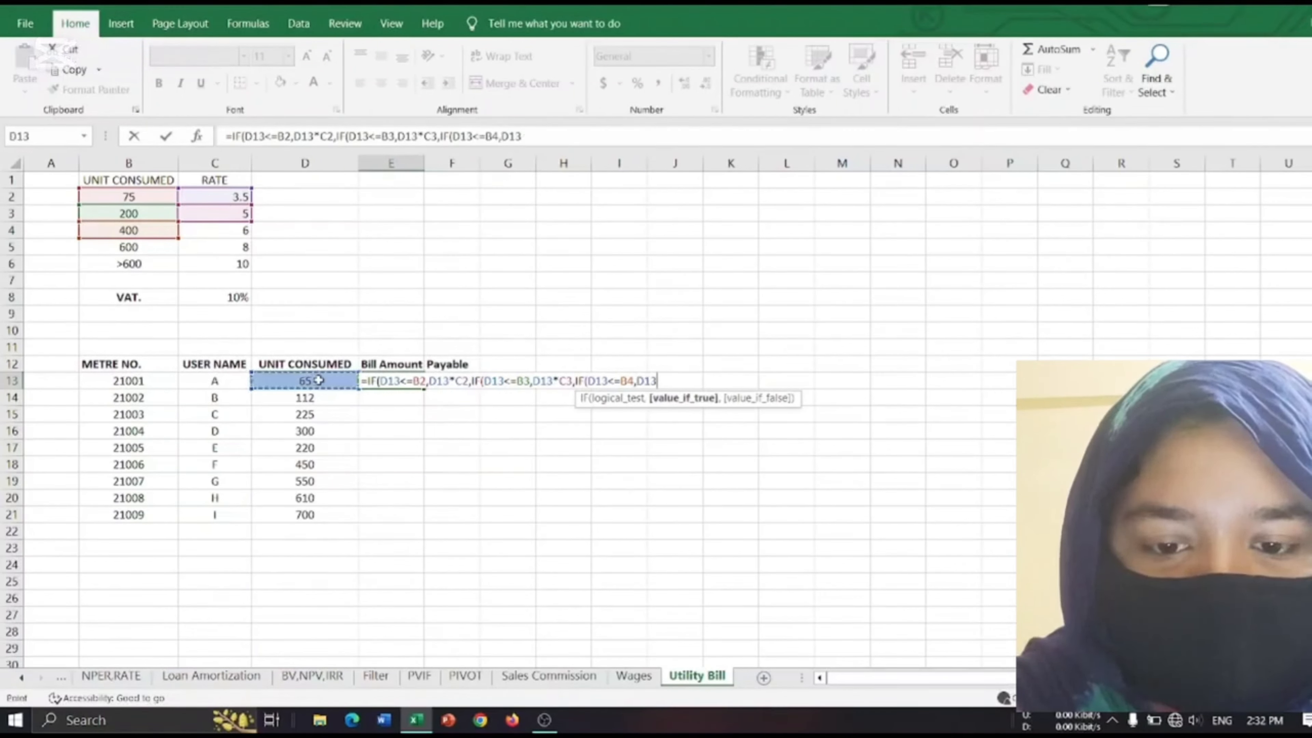
pyautogui.write('*')
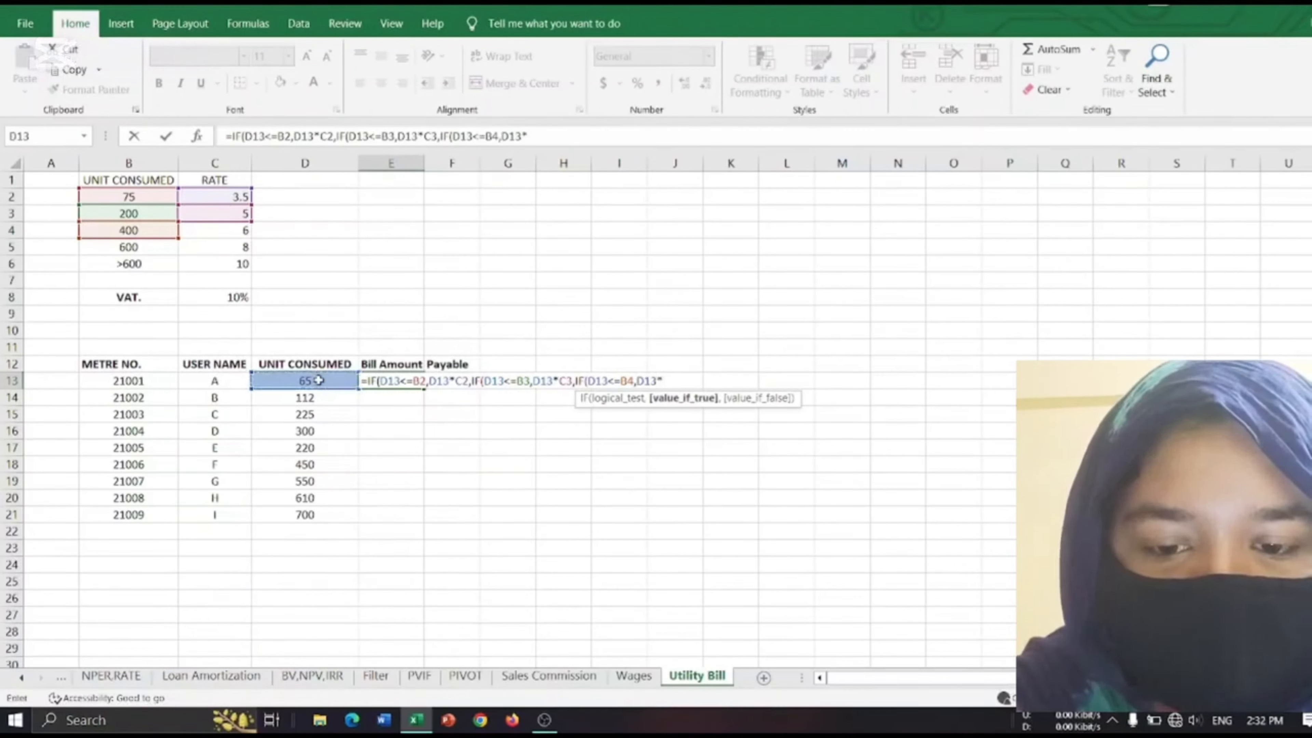
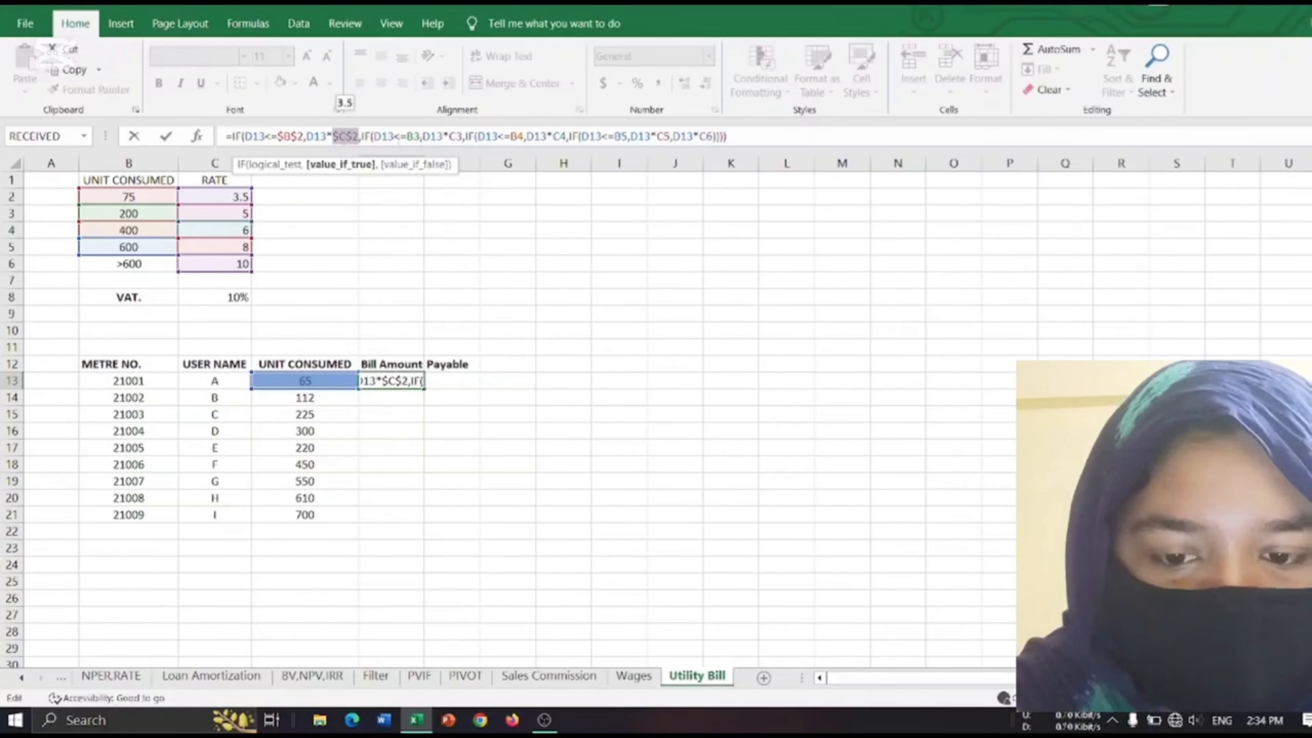
# Make the B3, C3, B4 and C4 references absolute in the nested IF formula of cell E13.
pyautogui.click(411, 136)
pyautogui.press('F4')
pyautogui.click(467, 136)
pyautogui.press('F4')
pyautogui.click(542, 136)
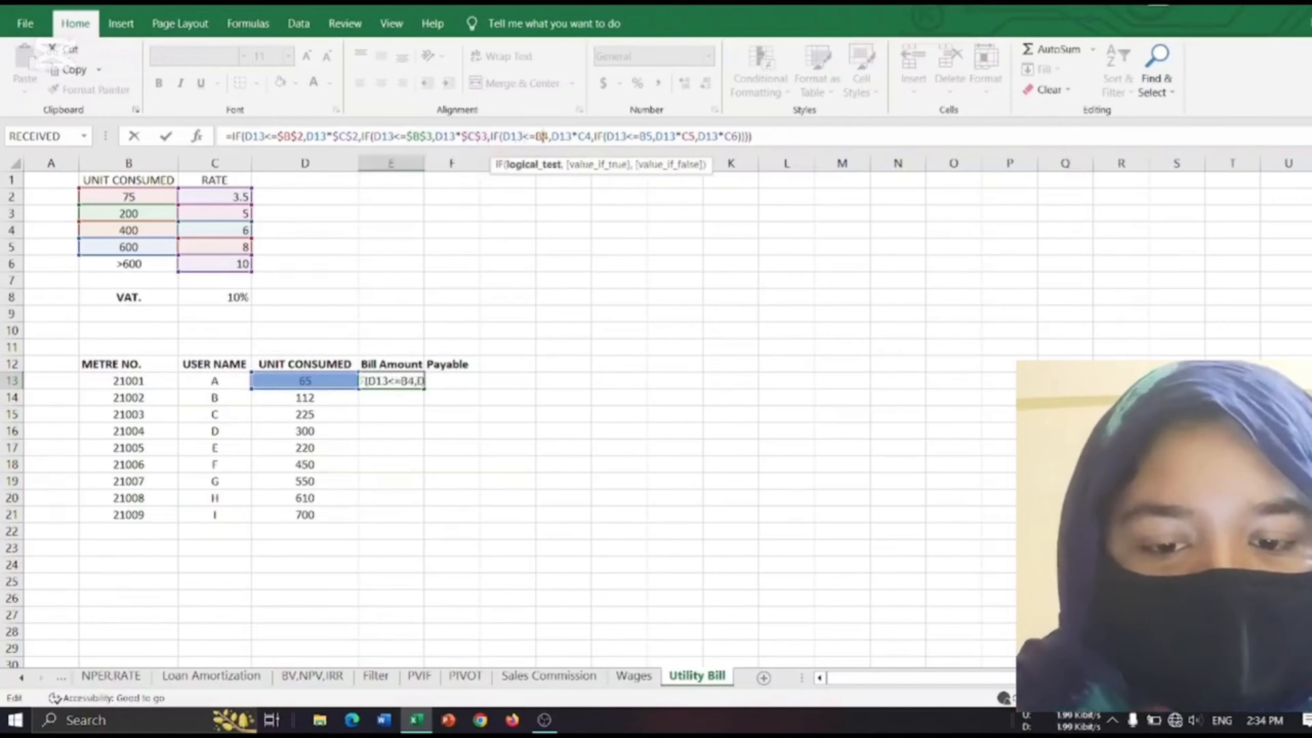
pyautogui.press('F4')
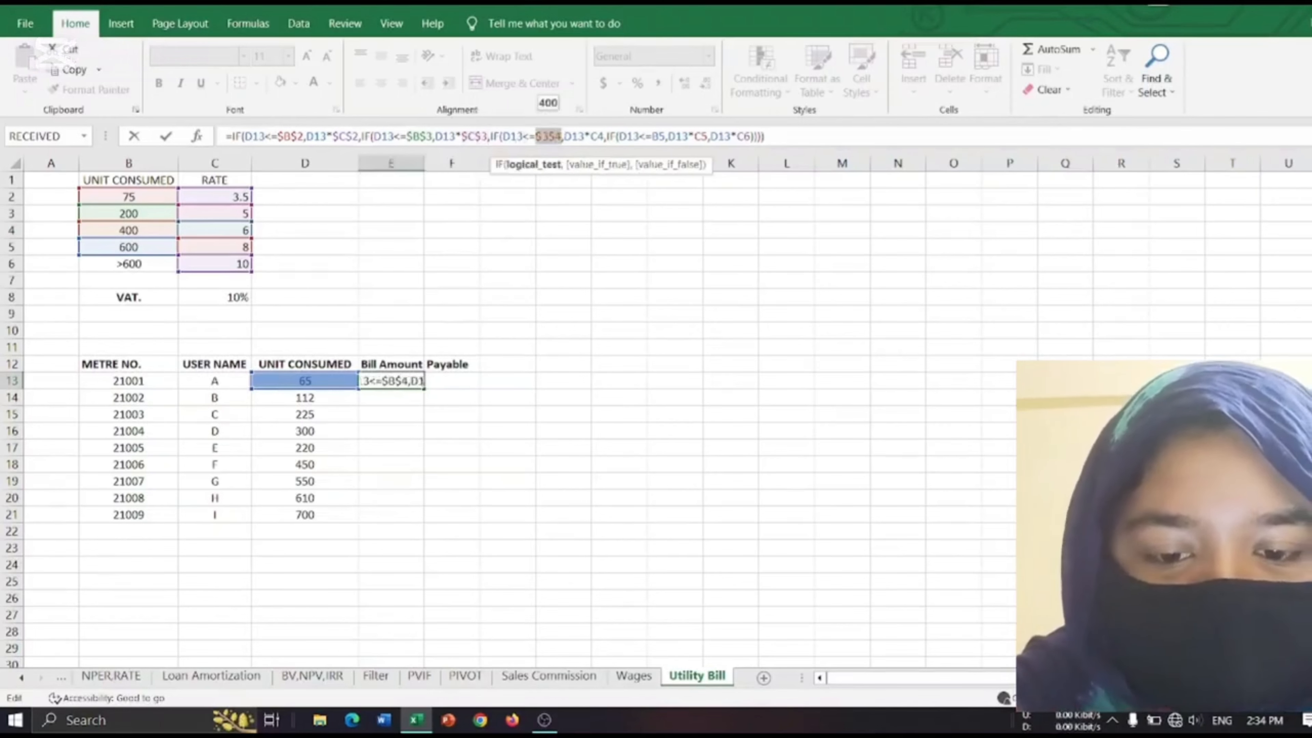
pyautogui.click(598, 136)
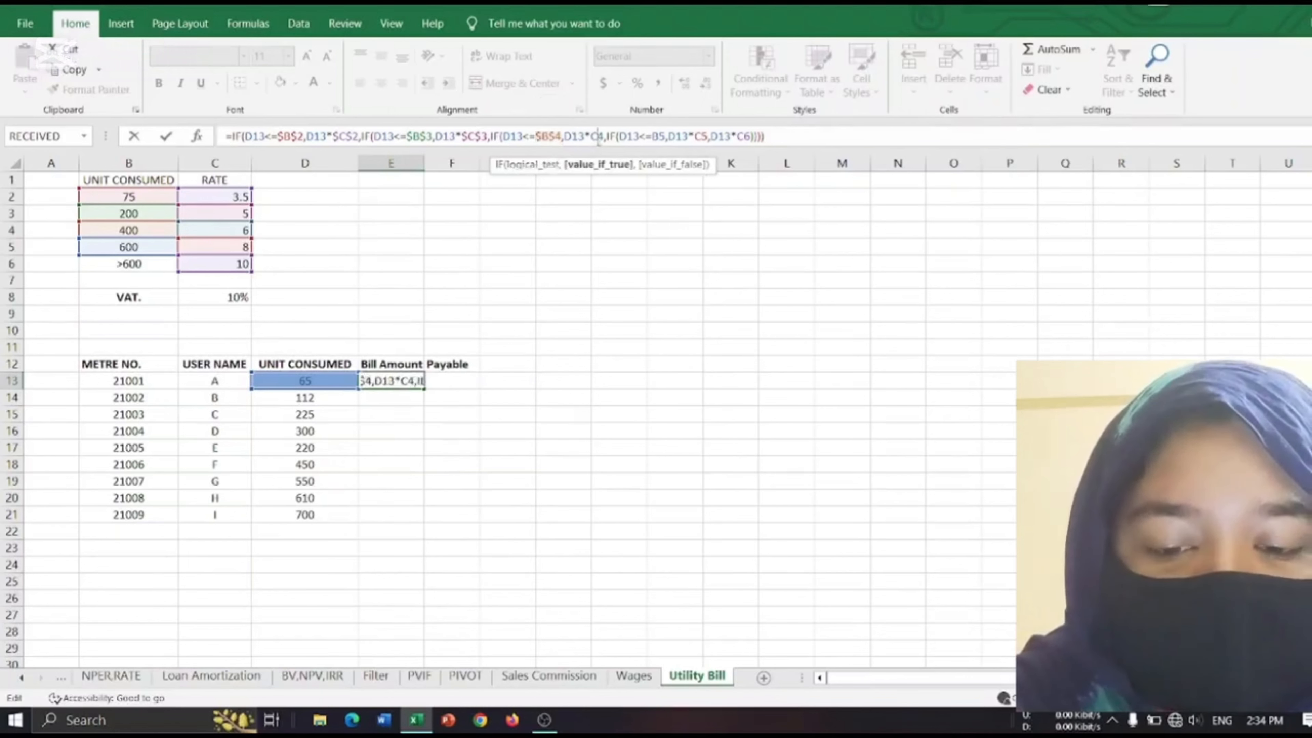
pyautogui.press('F4')
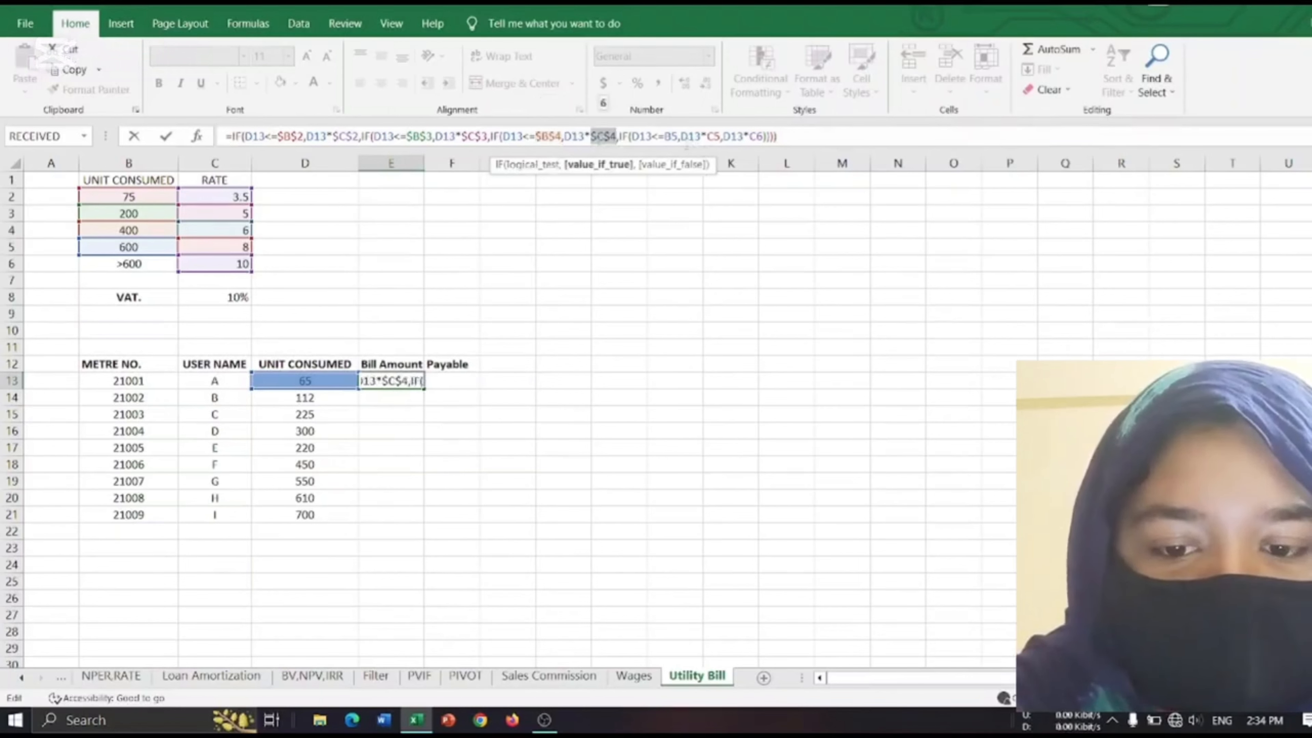
# Make the B5, C5 and C6 references absolute in the E13 formula and fill it down through E21.
pyautogui.click(671, 136)
pyautogui.press('F4')
pyautogui.click(728, 136)
pyautogui.press('F4')
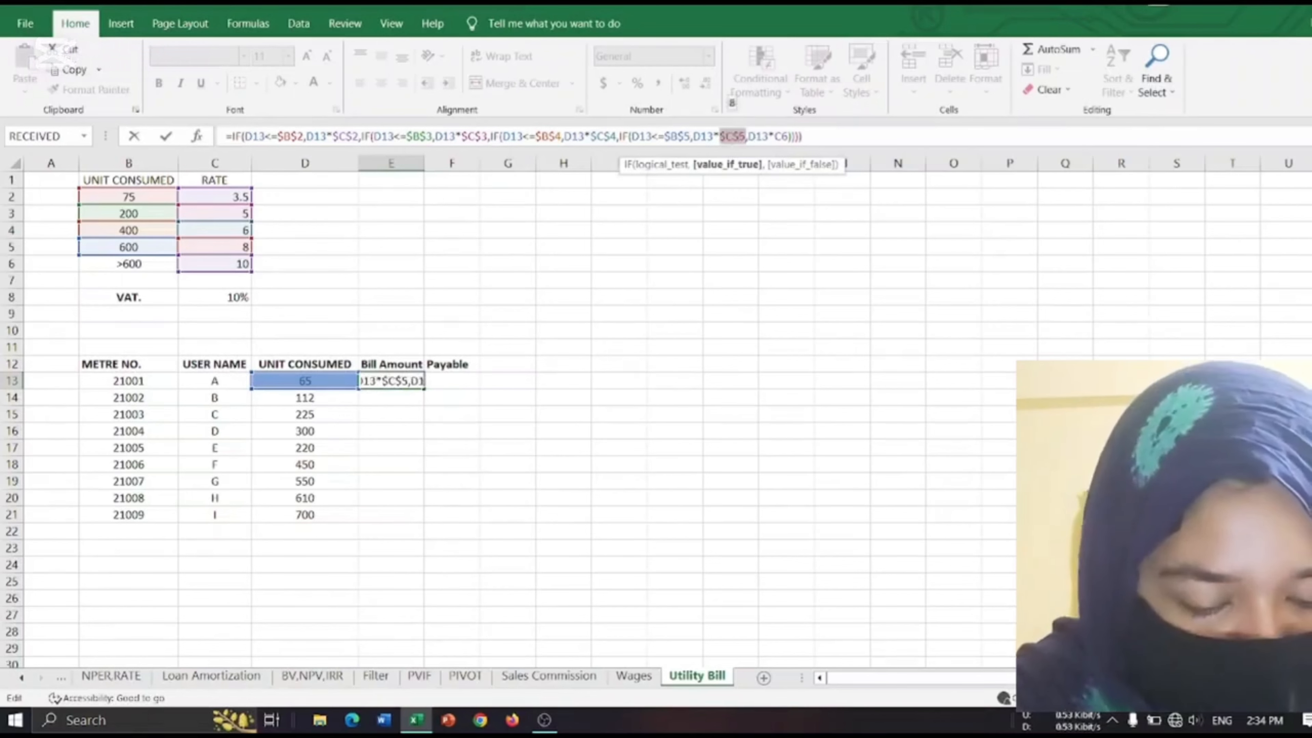
pyautogui.click(783, 136)
pyautogui.click(783, 135)
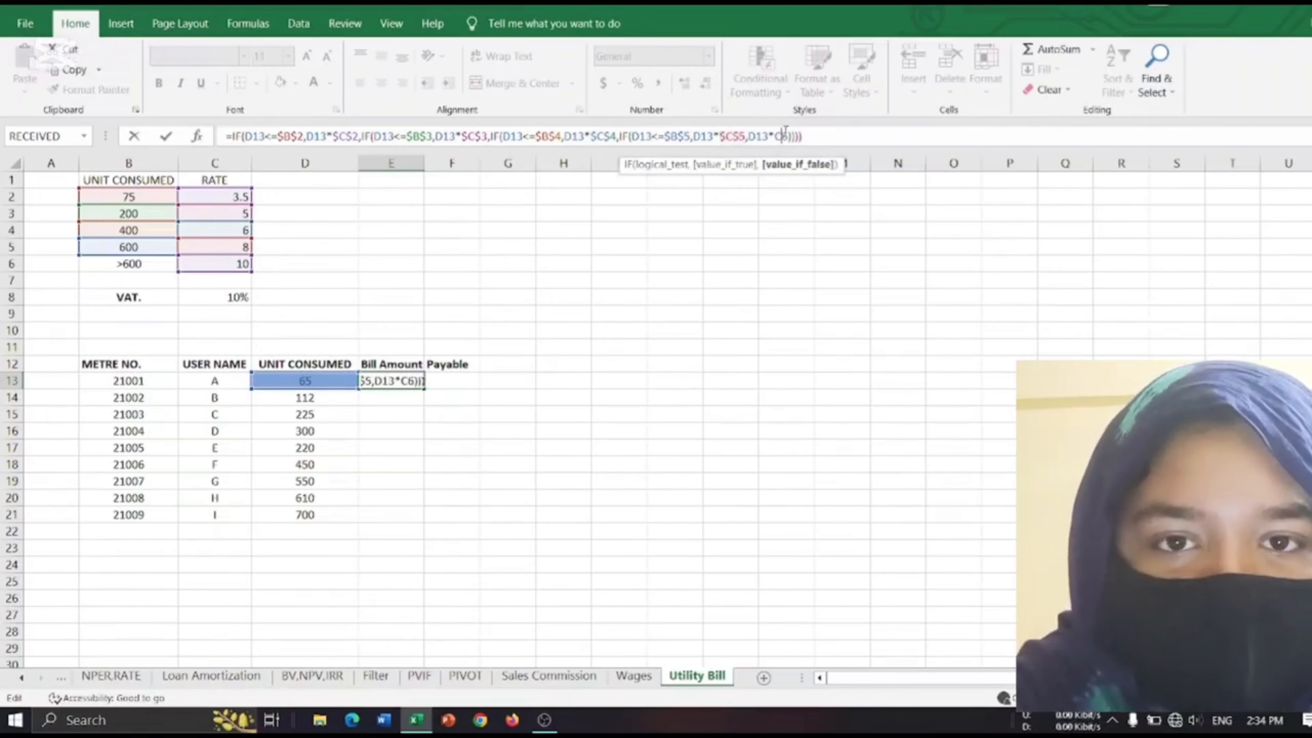
pyautogui.press('F4')
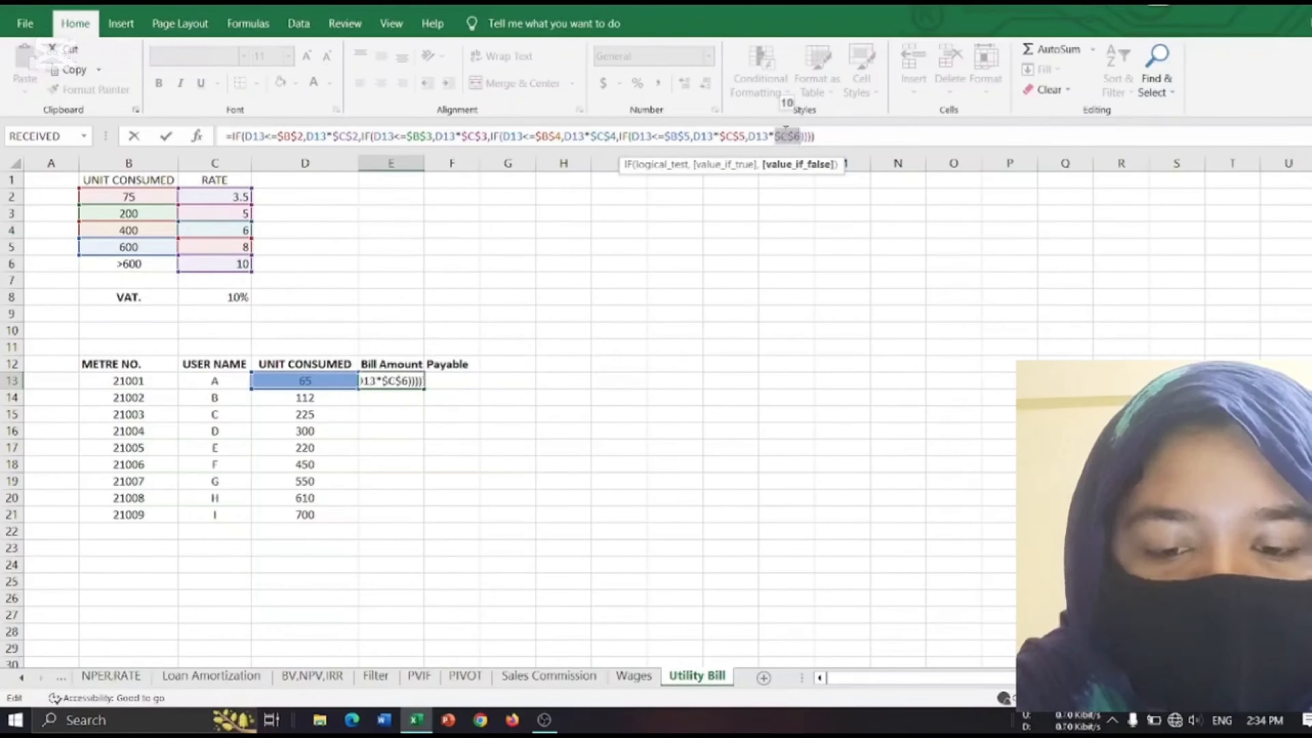
pyautogui.press('Return')
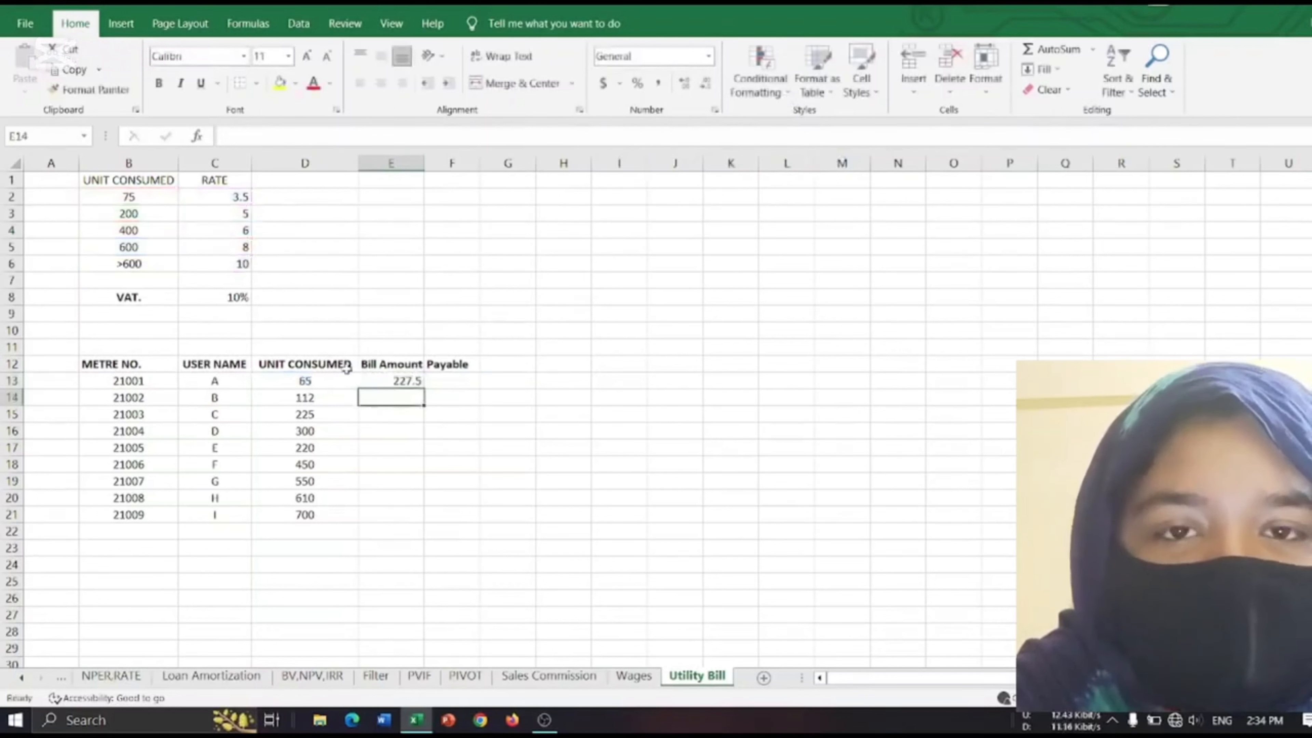
pyautogui.click(404, 381)
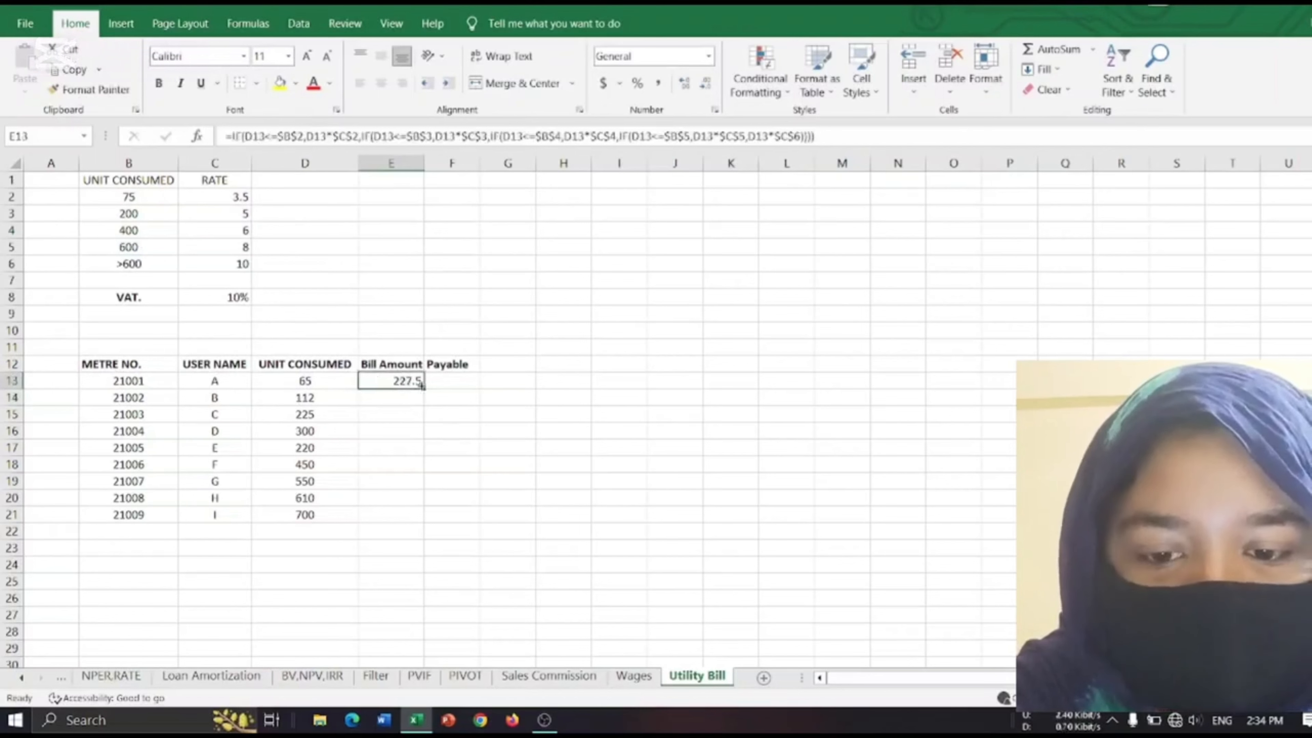
pyautogui.moveTo(423, 386); pyautogui.dragTo(429, 524)
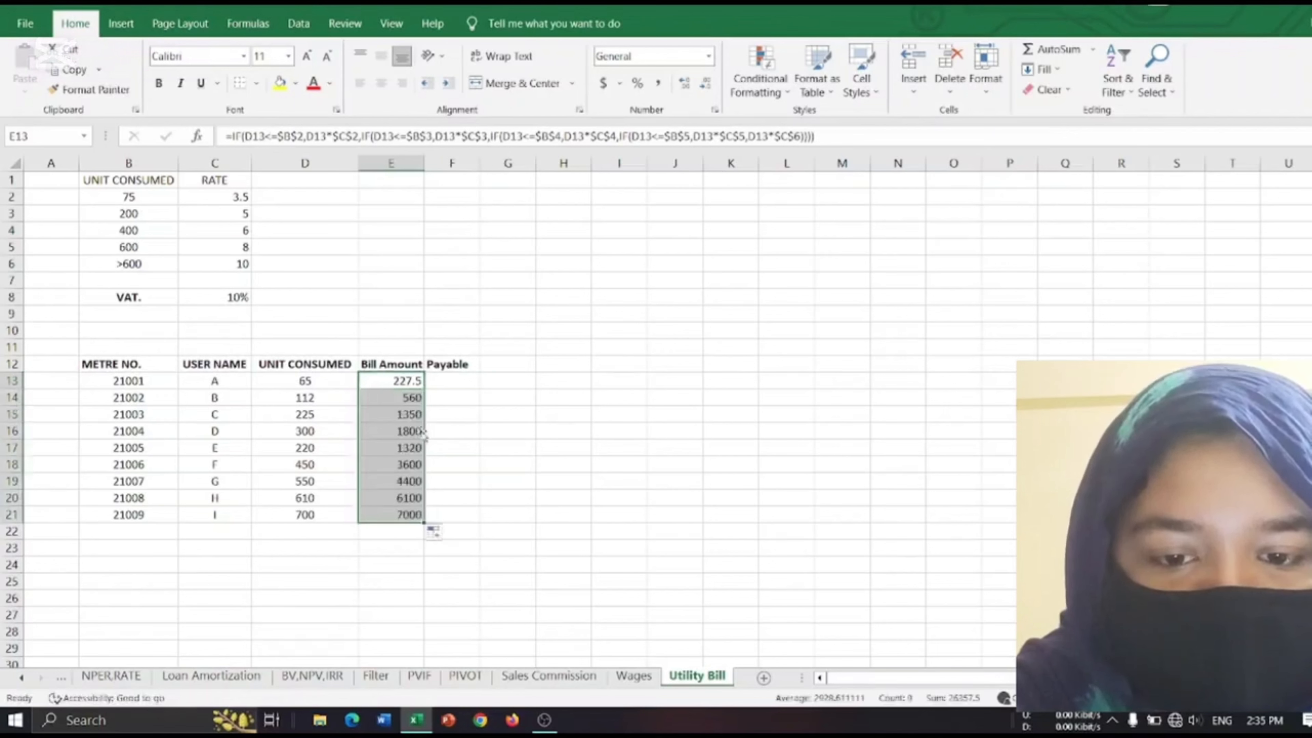
# Calculate the first user's payable amount including VAT in F13 with the formula =E13*(1+C8).
pyautogui.click(444, 376)
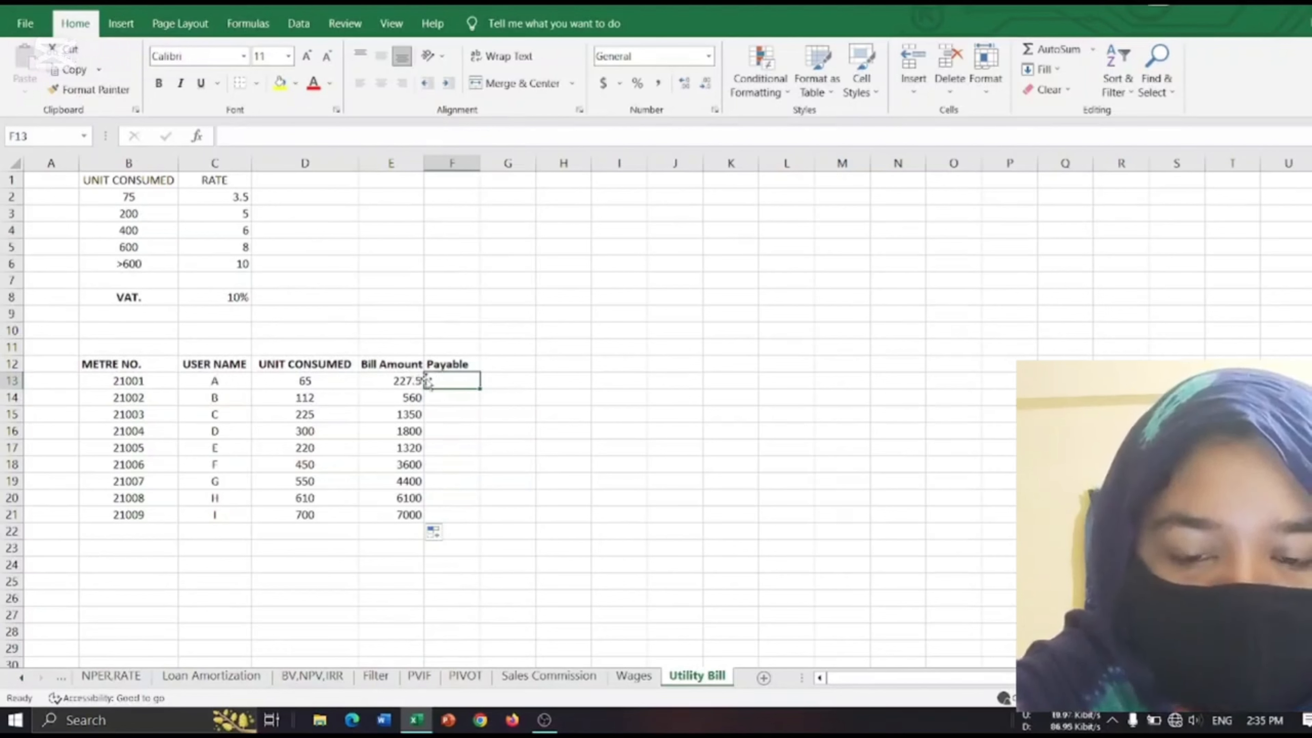
pyautogui.write('=')
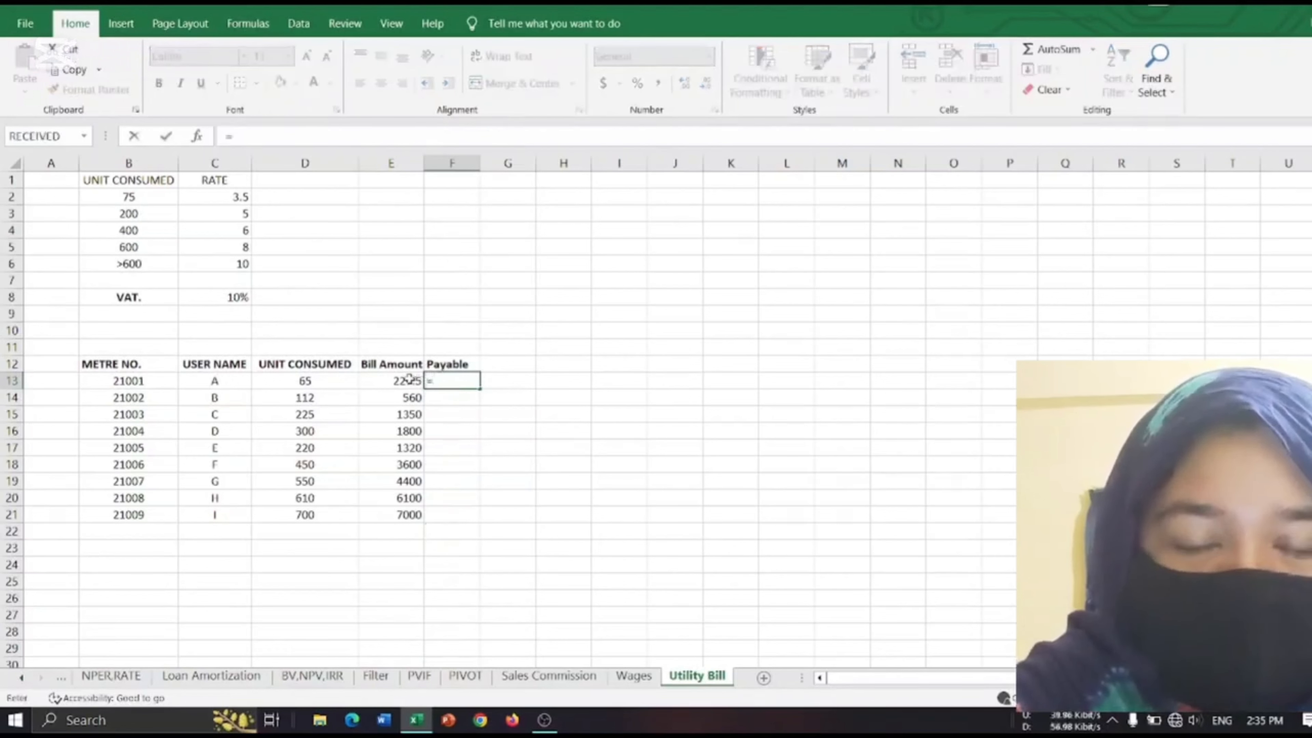
pyautogui.click(410, 380)
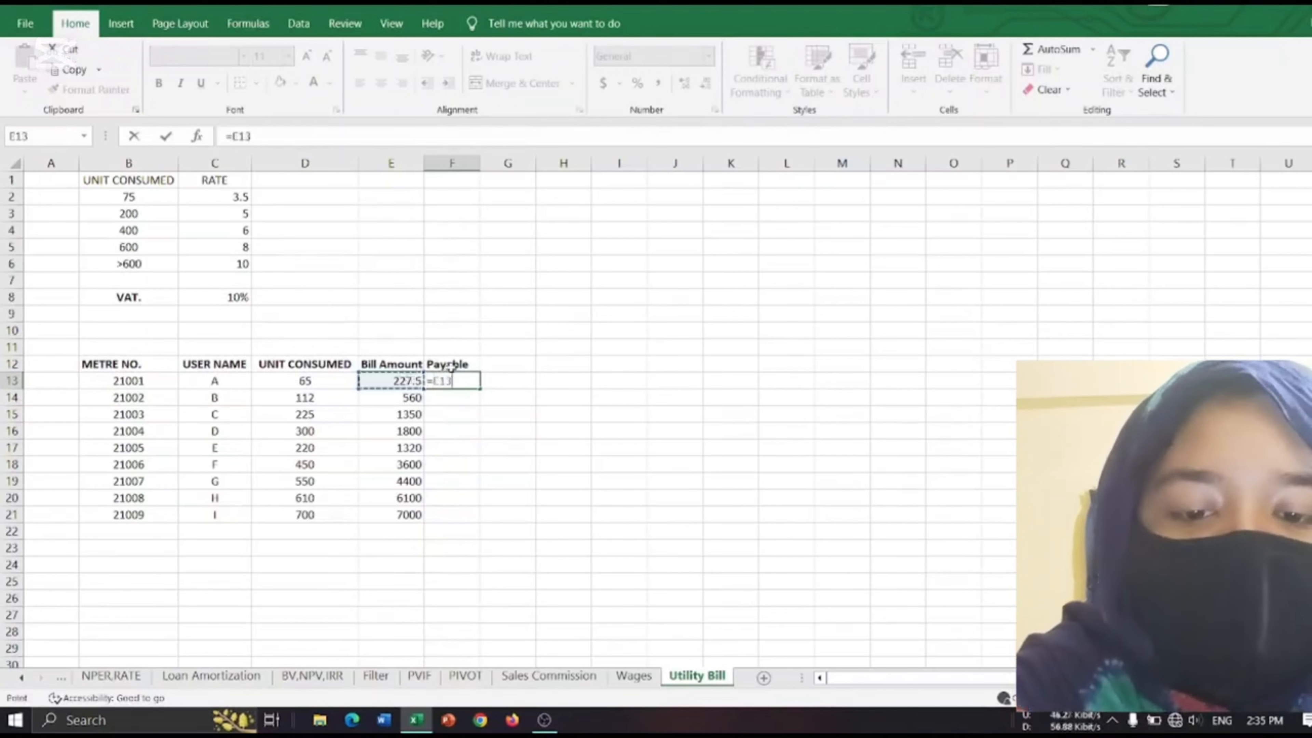
pyautogui.write('*')
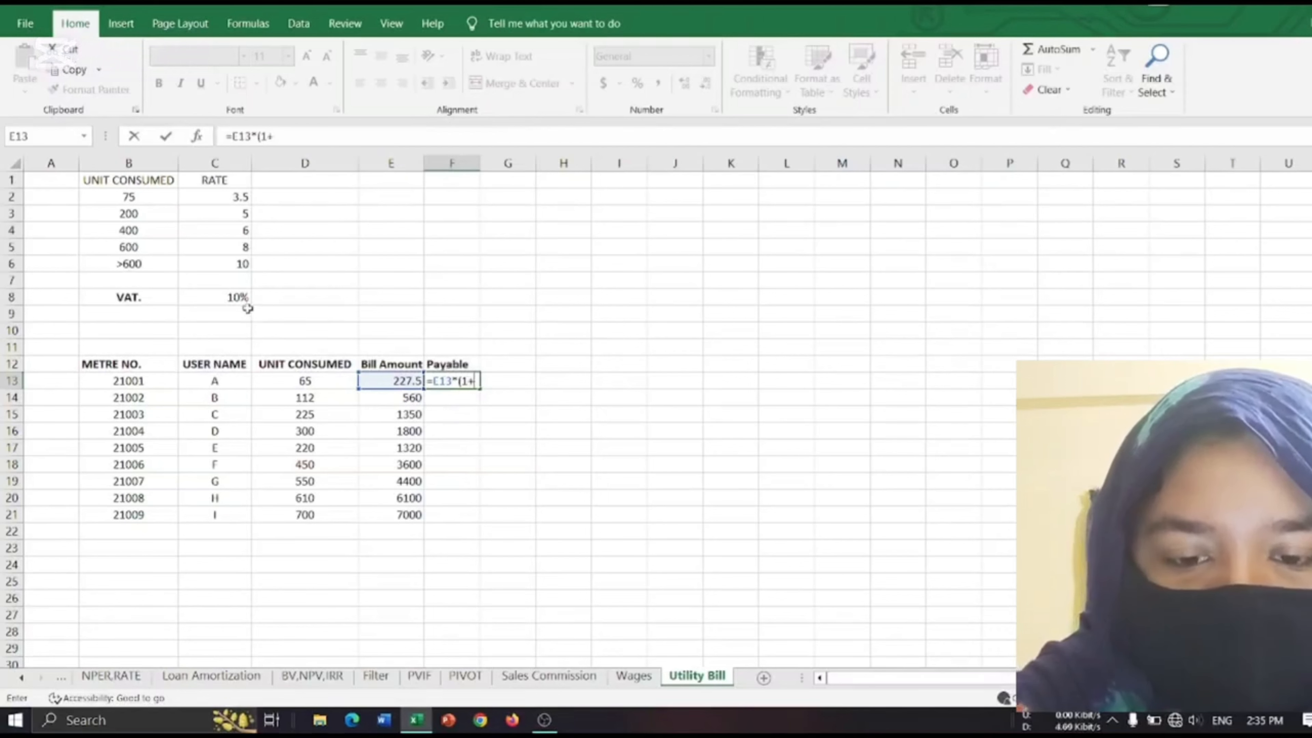
pyautogui.click(236, 296)
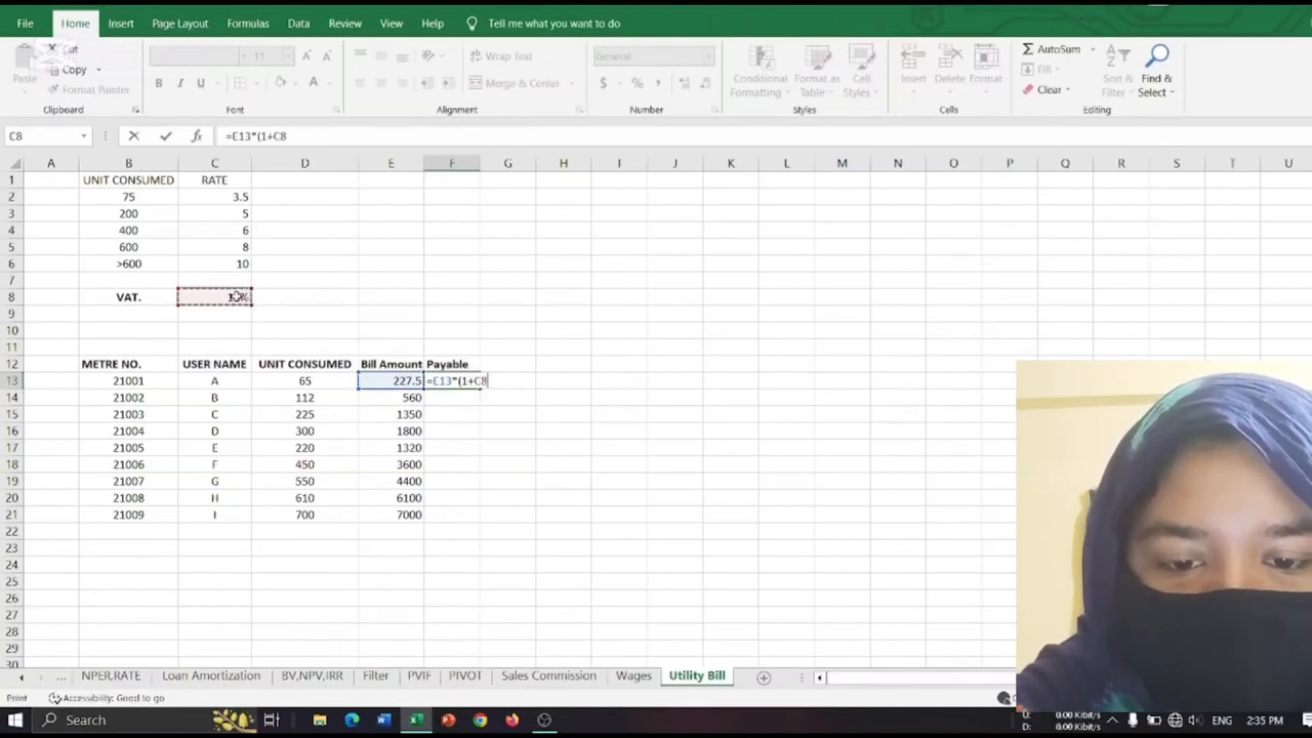
pyautogui.write(')')
pyautogui.press('Return')
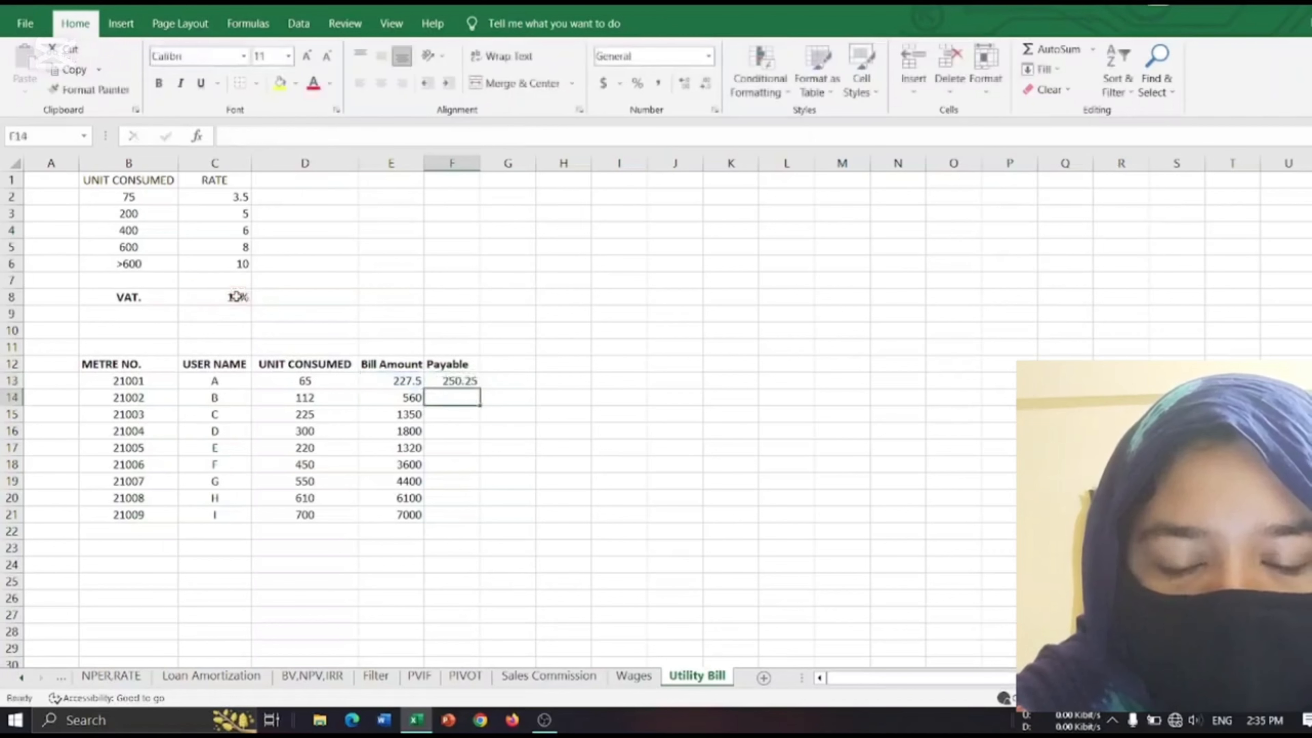
# Make the VAT rate reference absolute in F13, so the formula reads =E13*(1+$C$8).
pyautogui.click(444, 378)
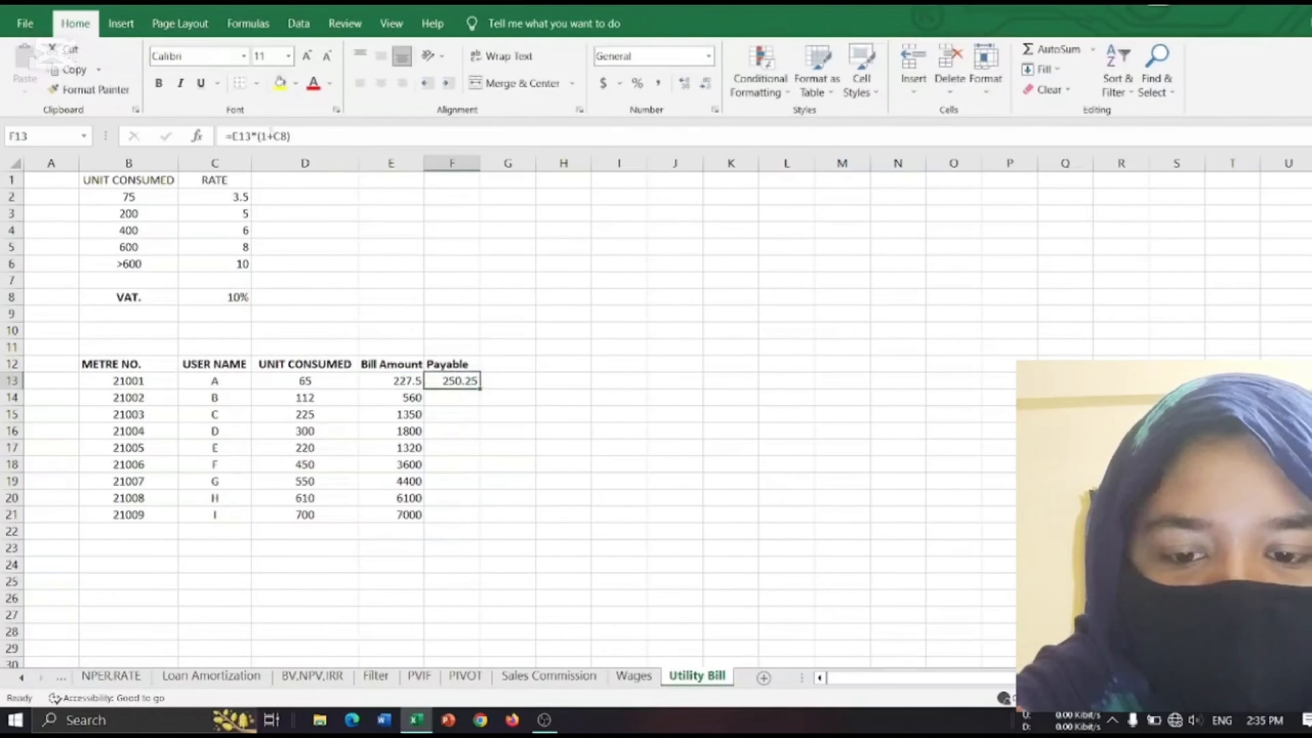
pyautogui.click(277, 136)
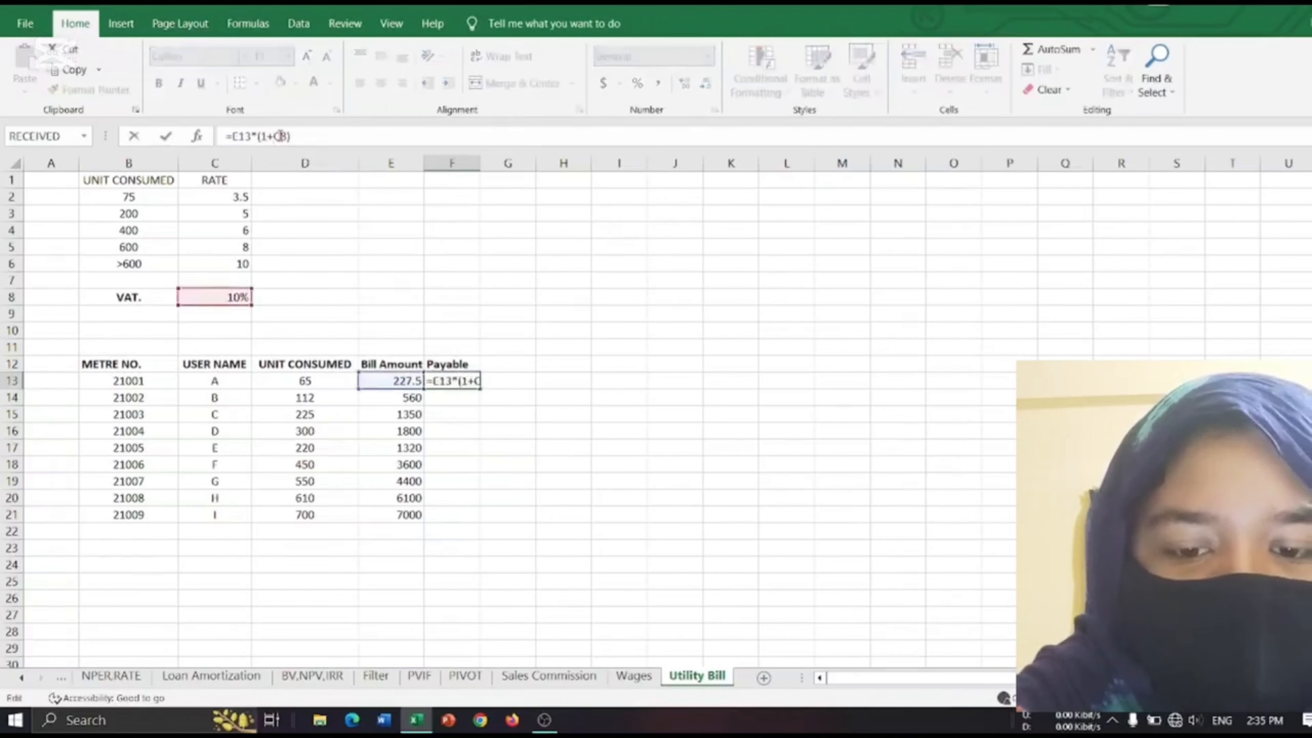
pyautogui.click(281, 136)
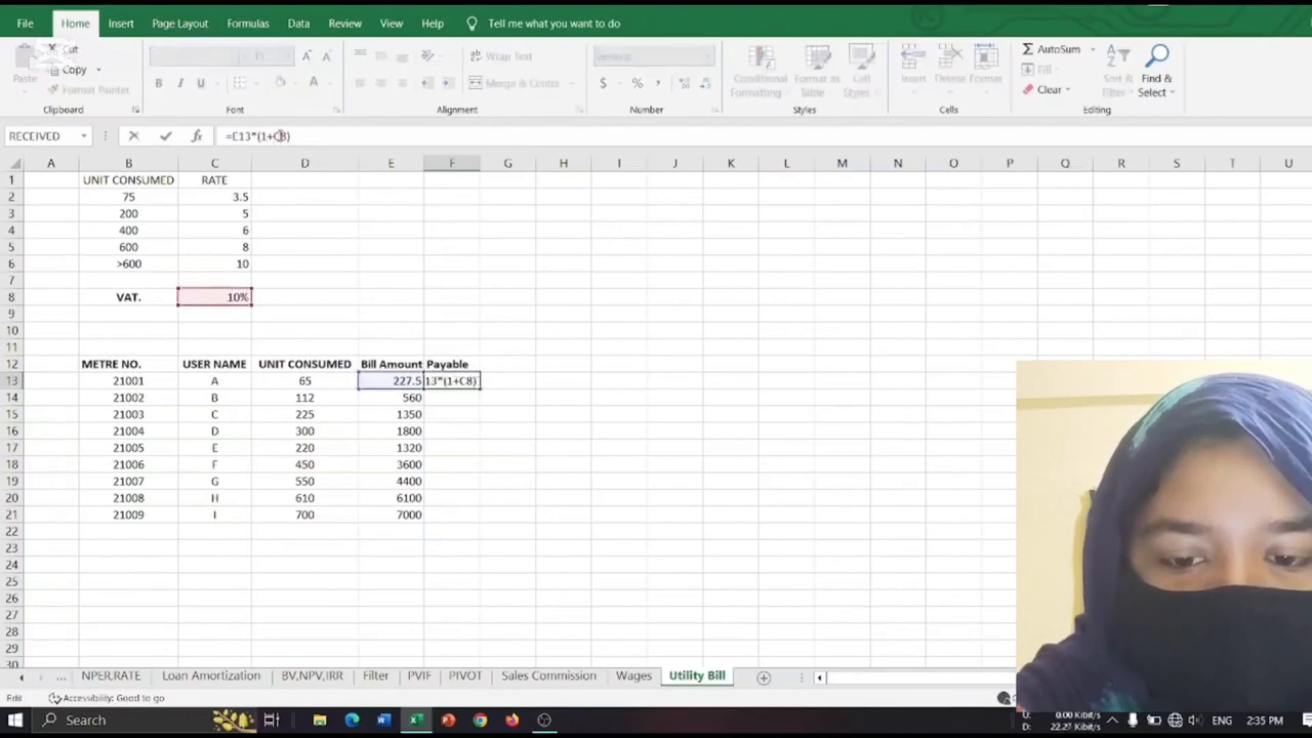
pyautogui.press('XF86MonBrightnessUp')
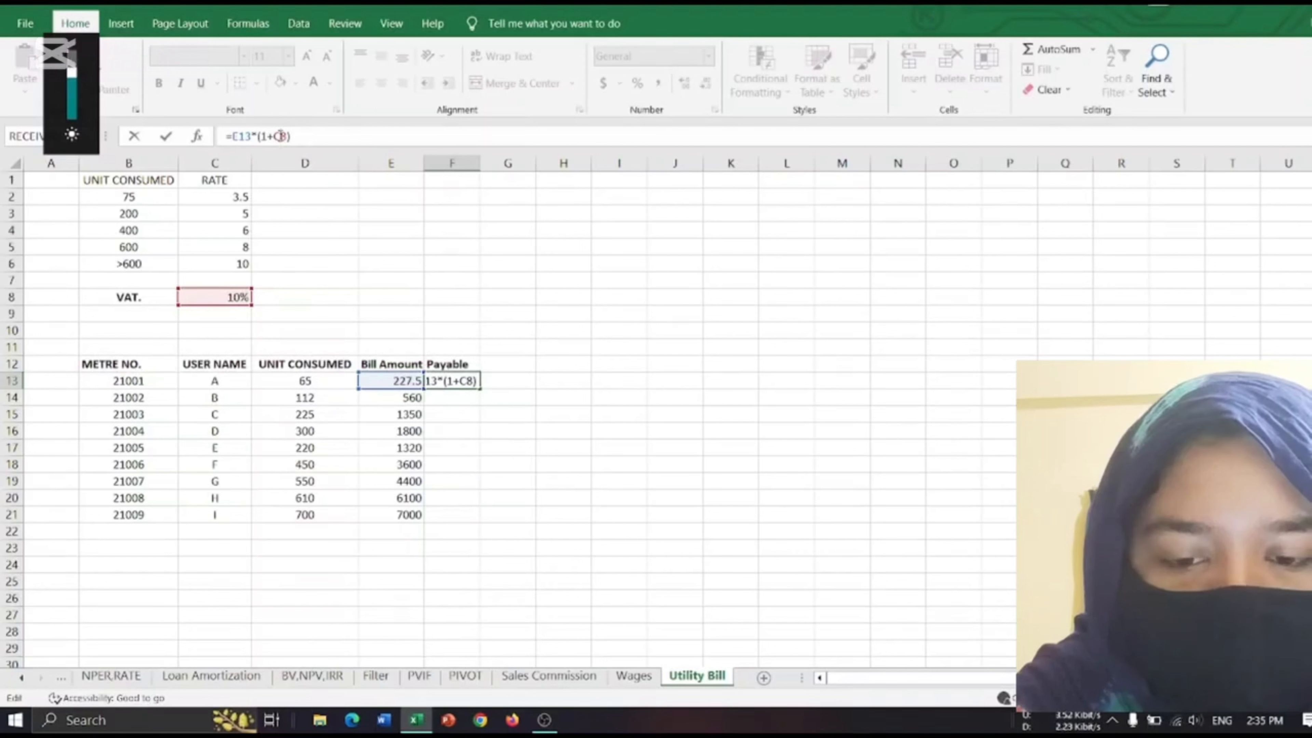
pyautogui.press('F4')
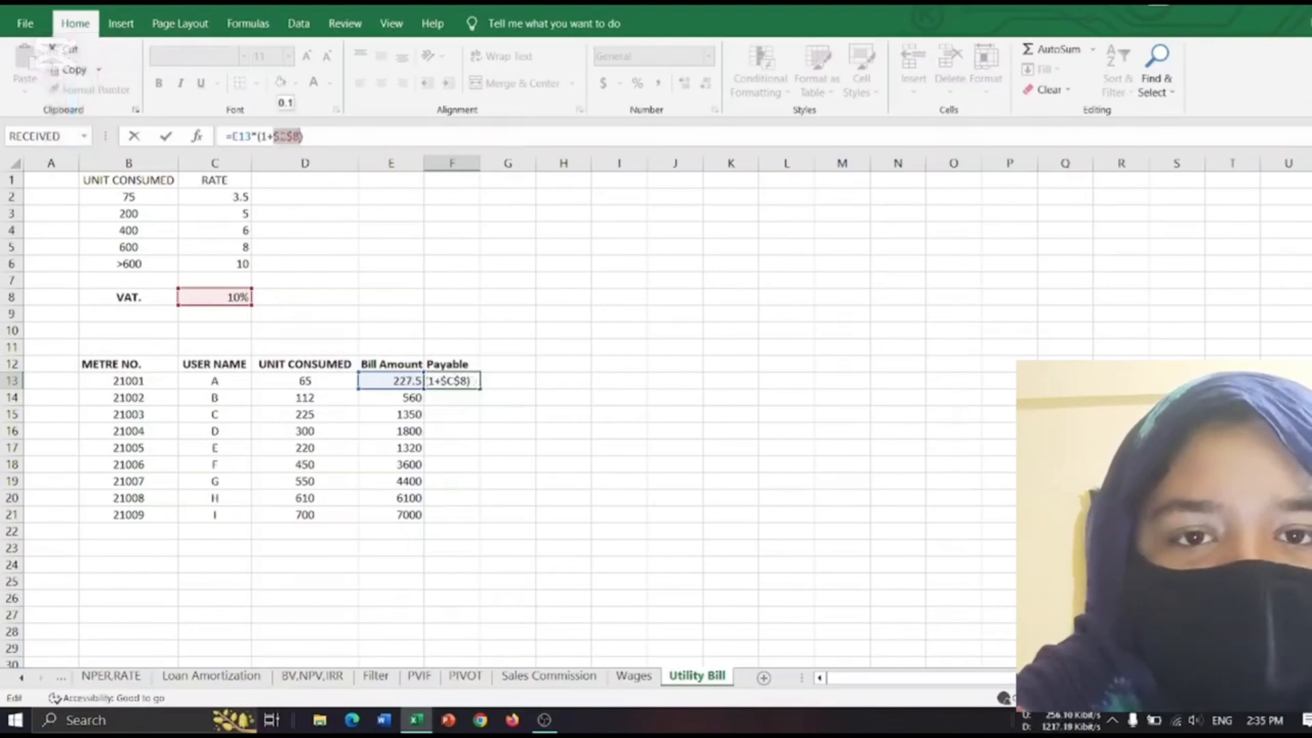
pyautogui.press('Return')
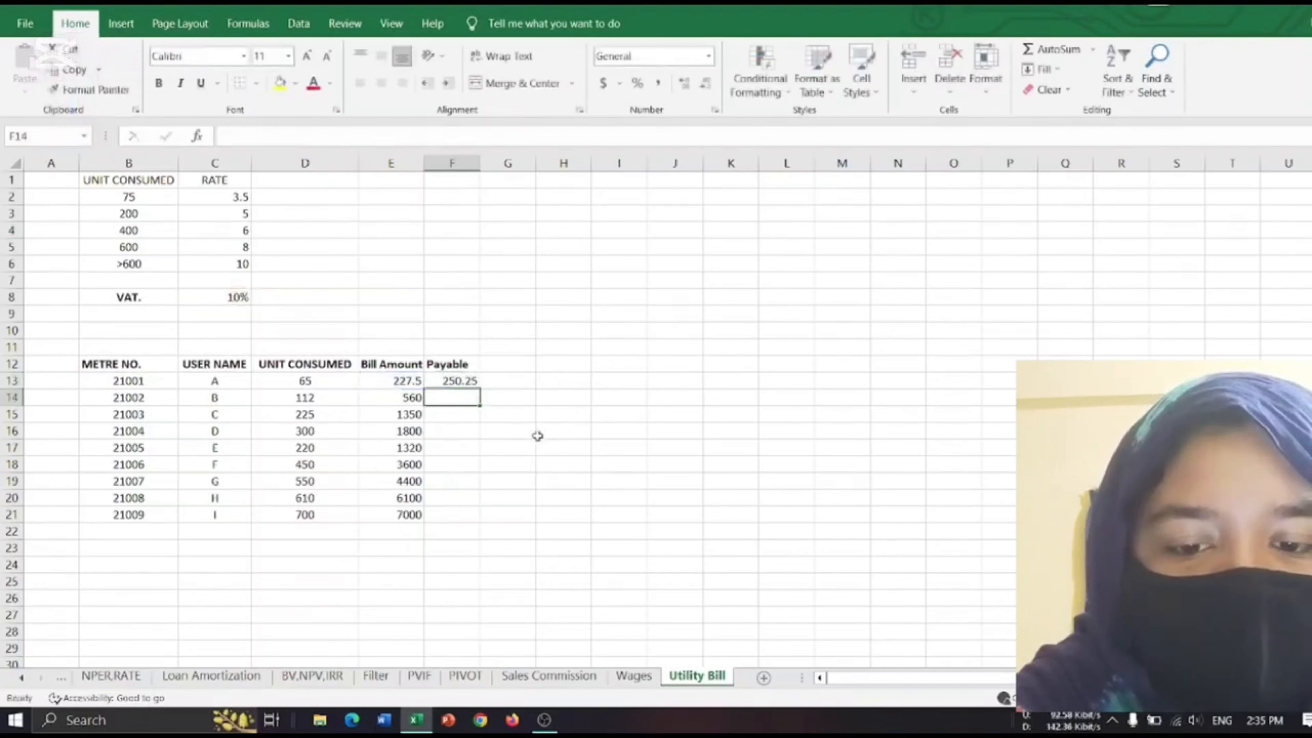
# Fill the Payable formula from F13 down through F21.
pyautogui.click(460, 383)
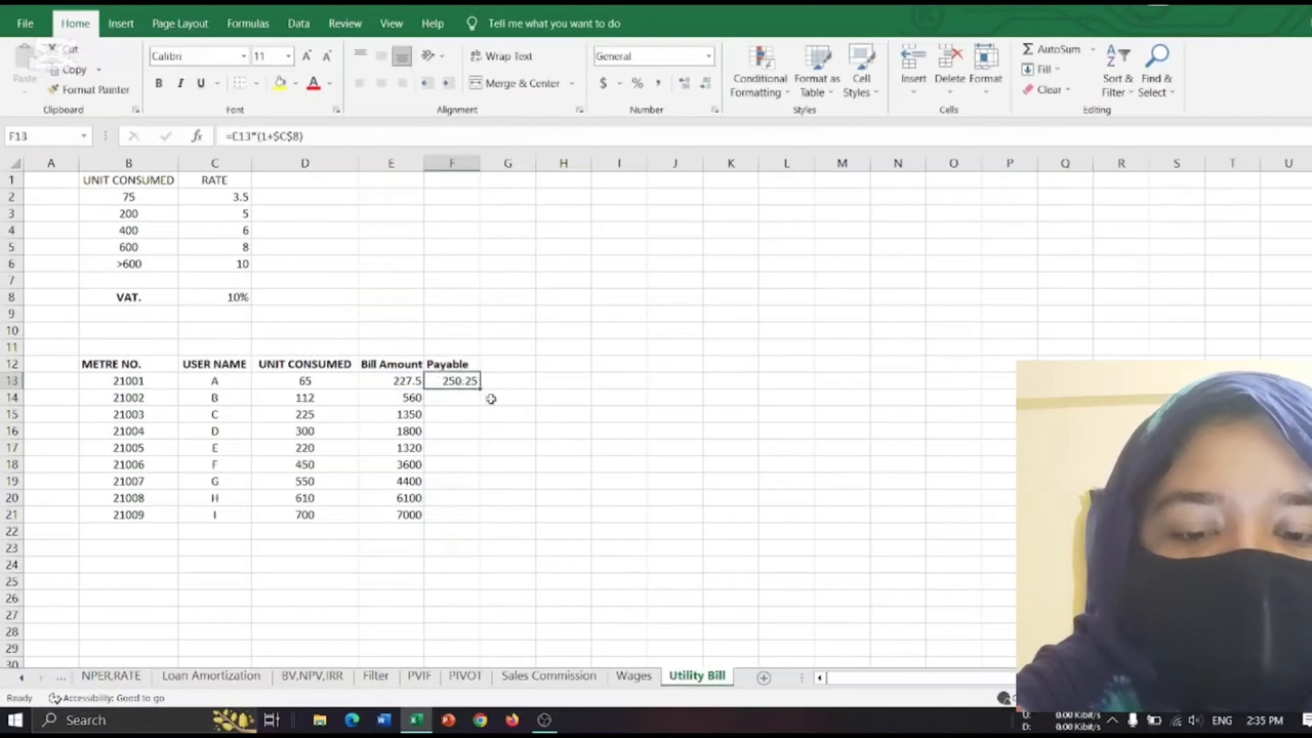
pyautogui.moveTo(478, 383); pyautogui.dragTo(490, 515)
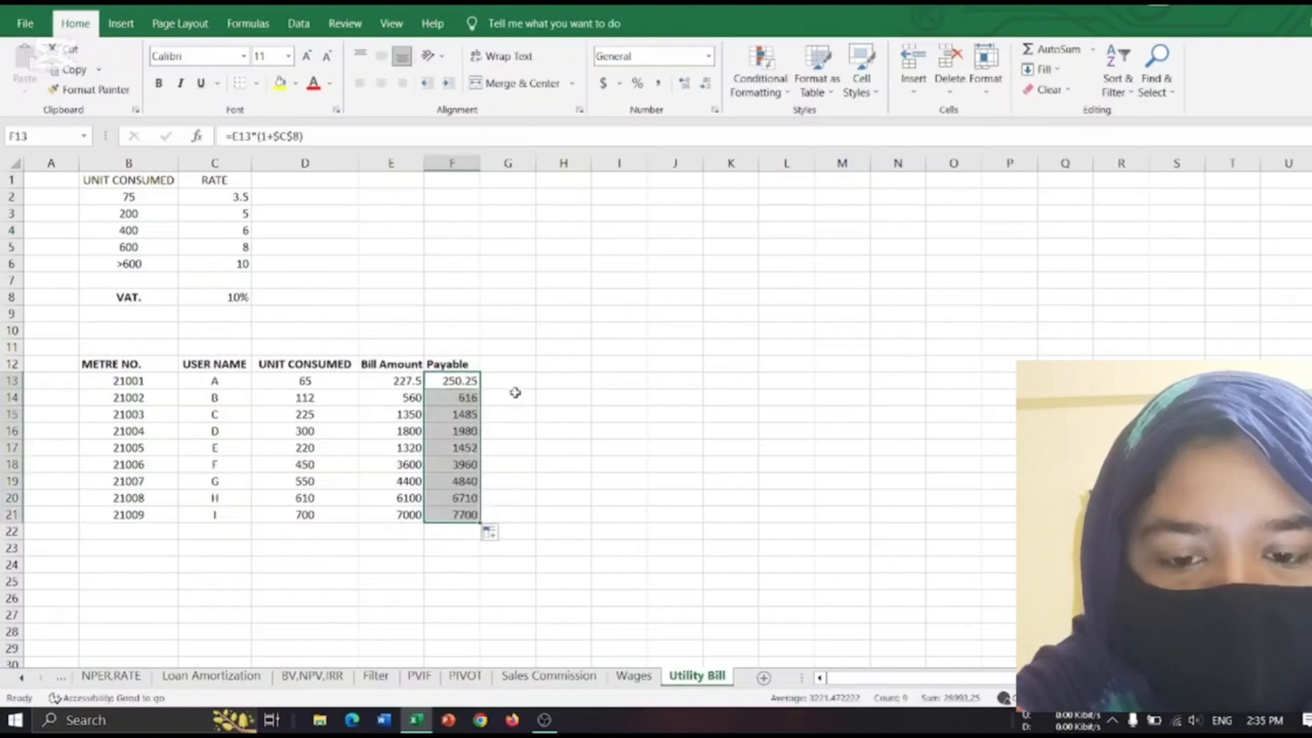
pyautogui.click(517, 380)
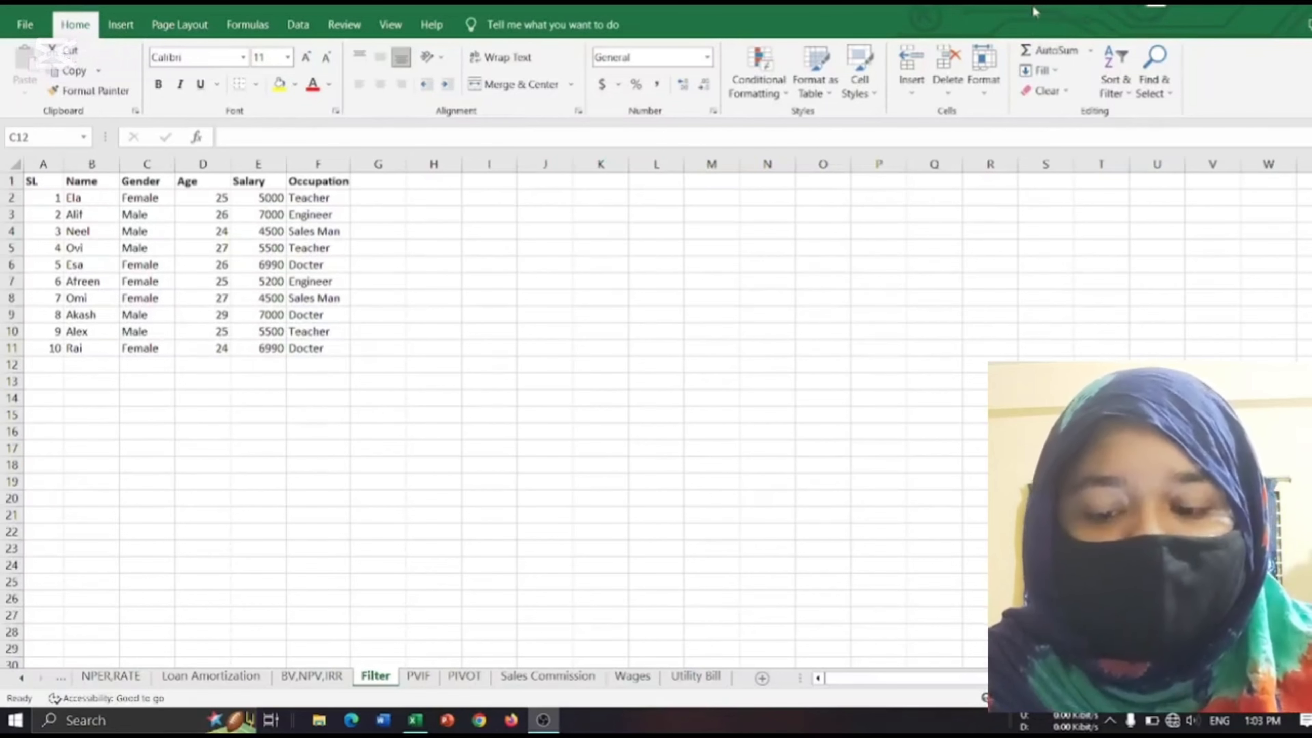
# Turn on column filters for the data table on the Filter sheet.
pyautogui.click(1034, 11)
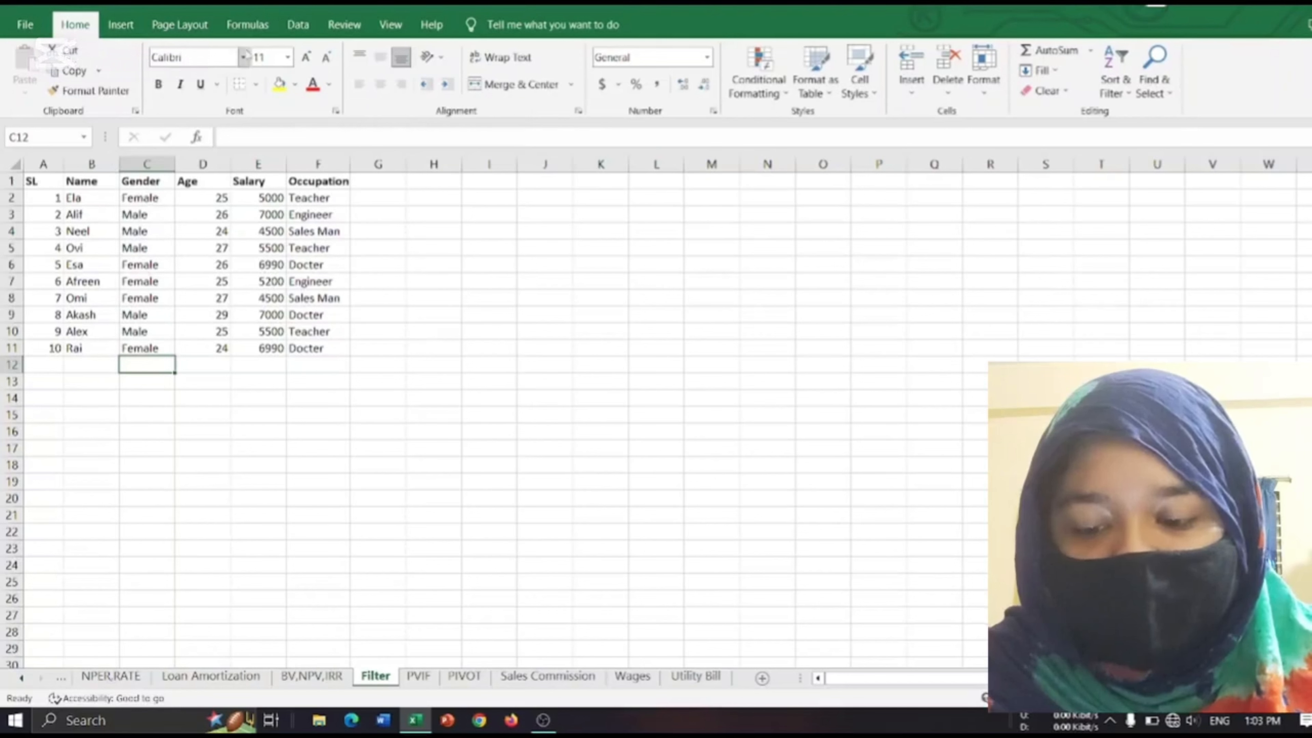
pyautogui.click(295, 26)
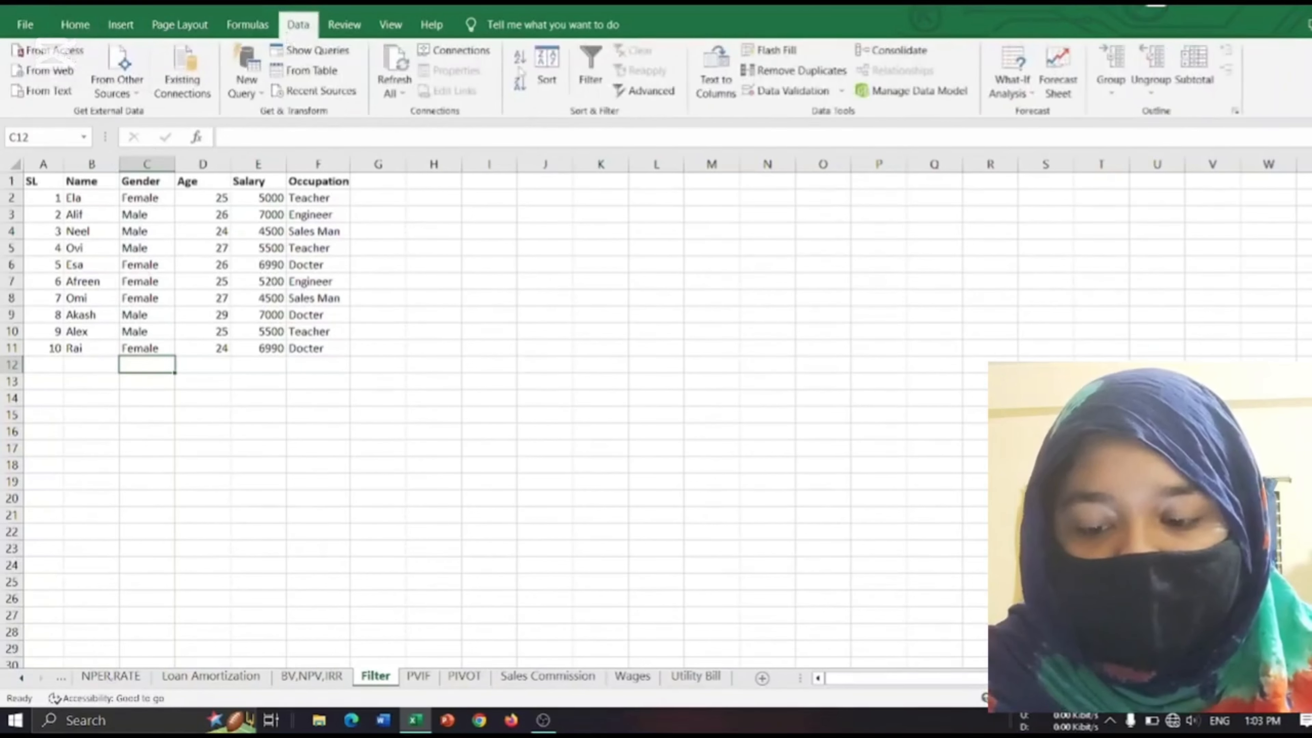
pyautogui.click(588, 73)
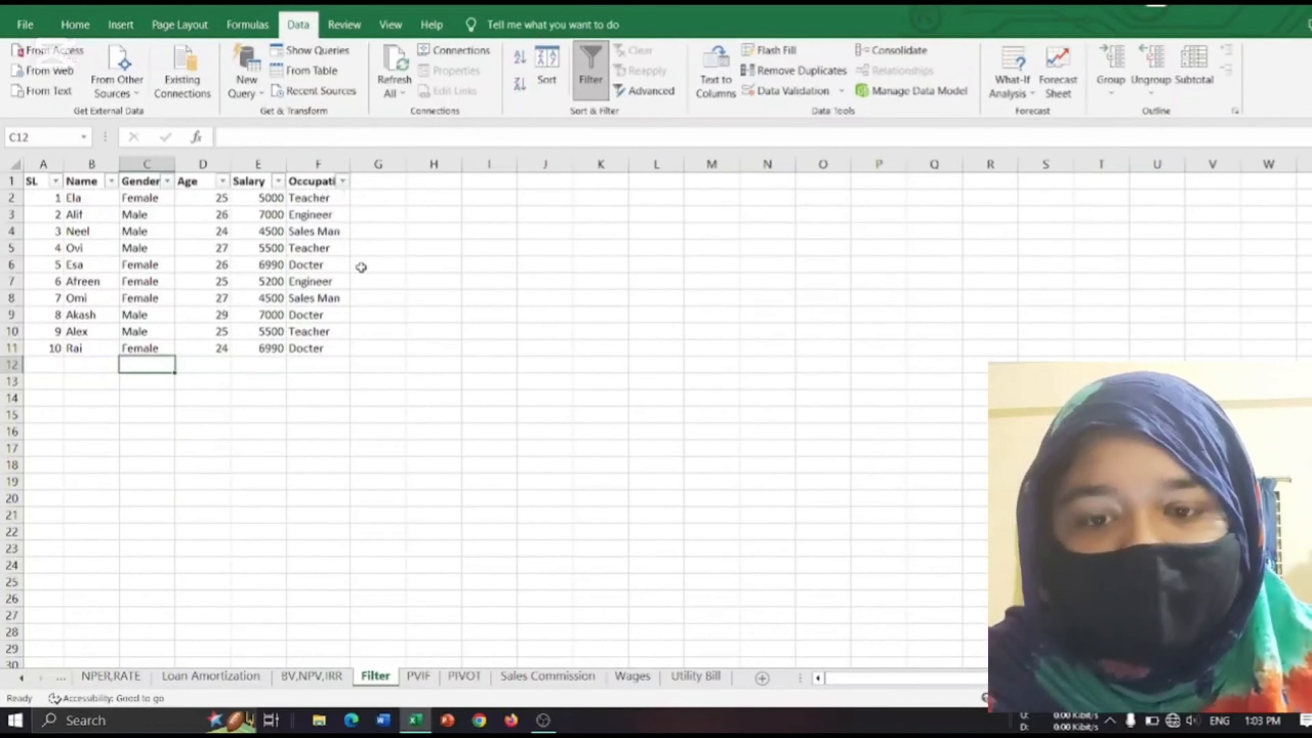
# Filter the Gender column to show only Female records.
pyautogui.click(167, 181)
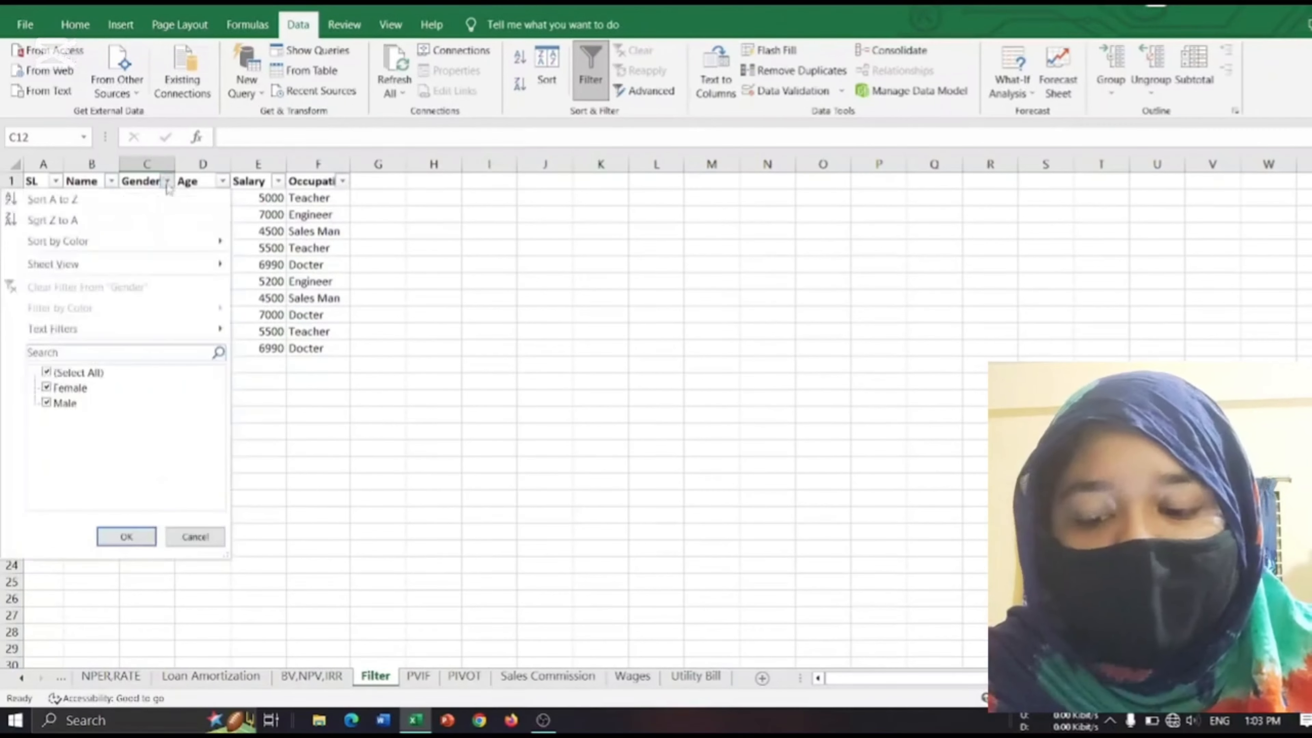
pyautogui.click(83, 387)
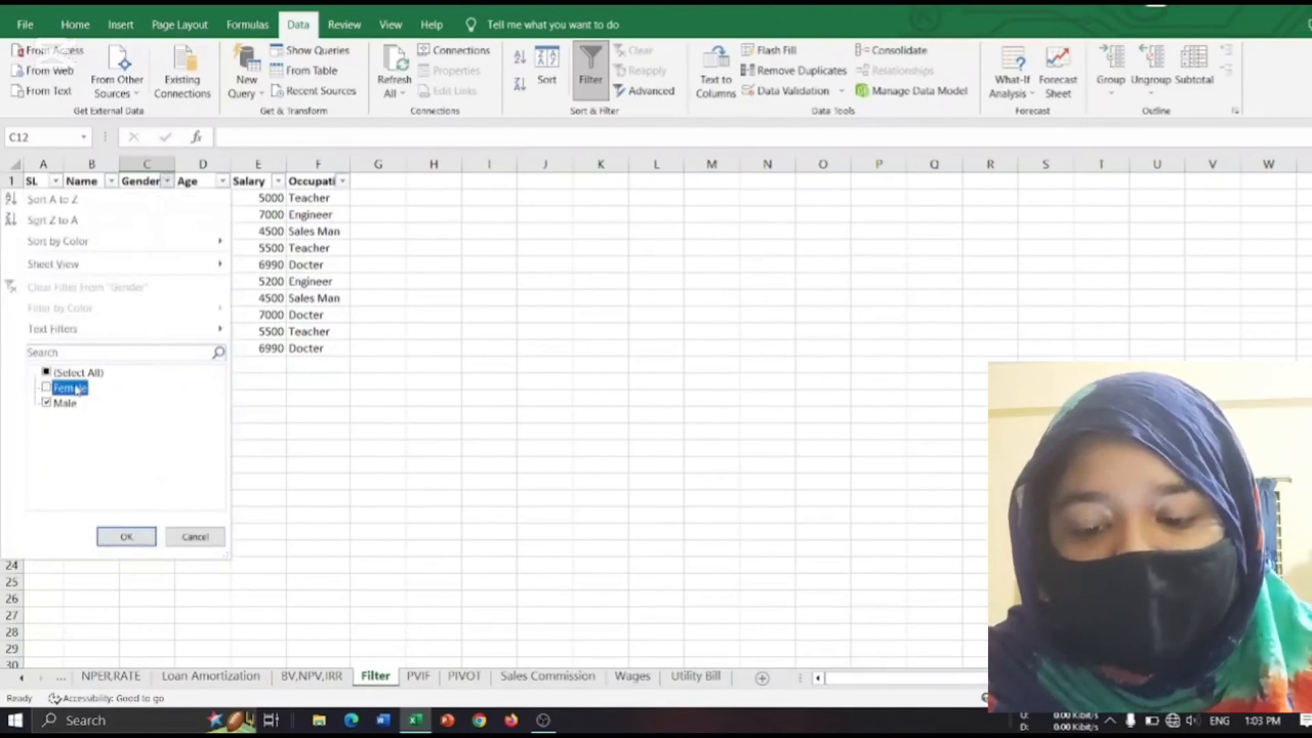
pyautogui.click(46, 404)
pyautogui.click(46, 388)
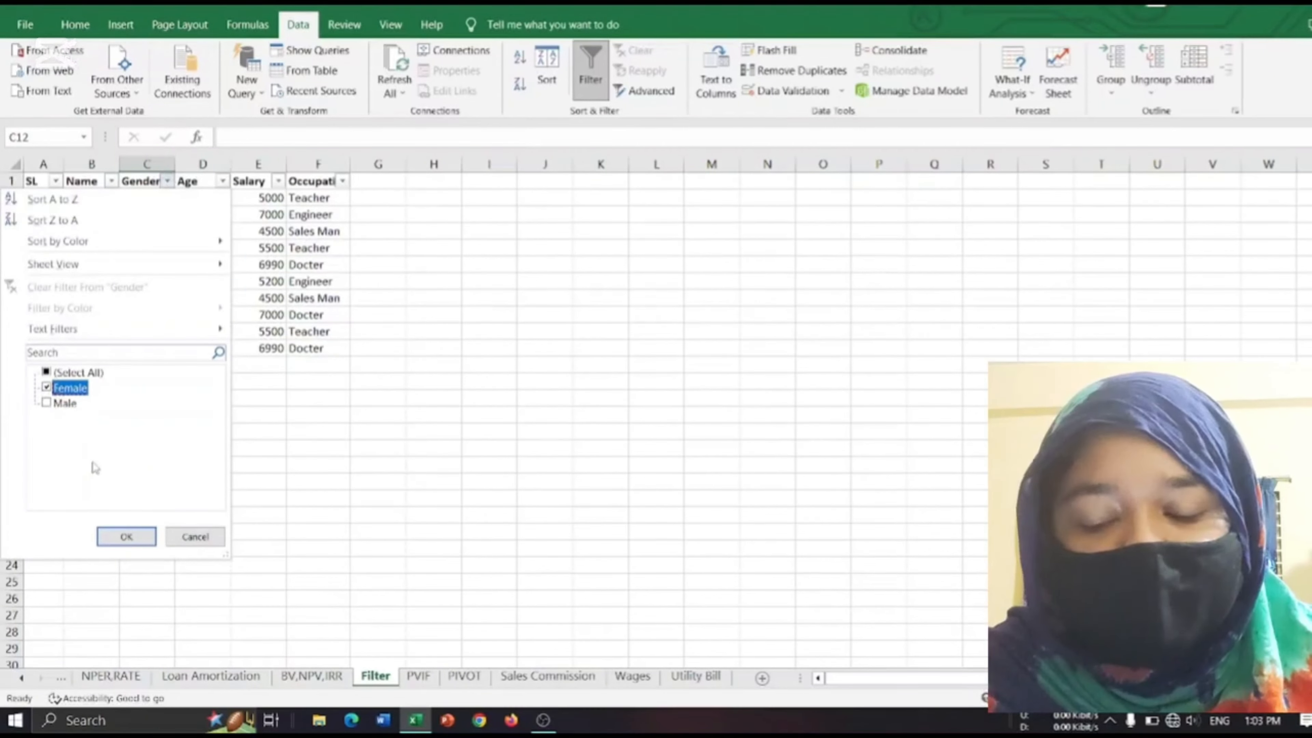
pyautogui.click(126, 536)
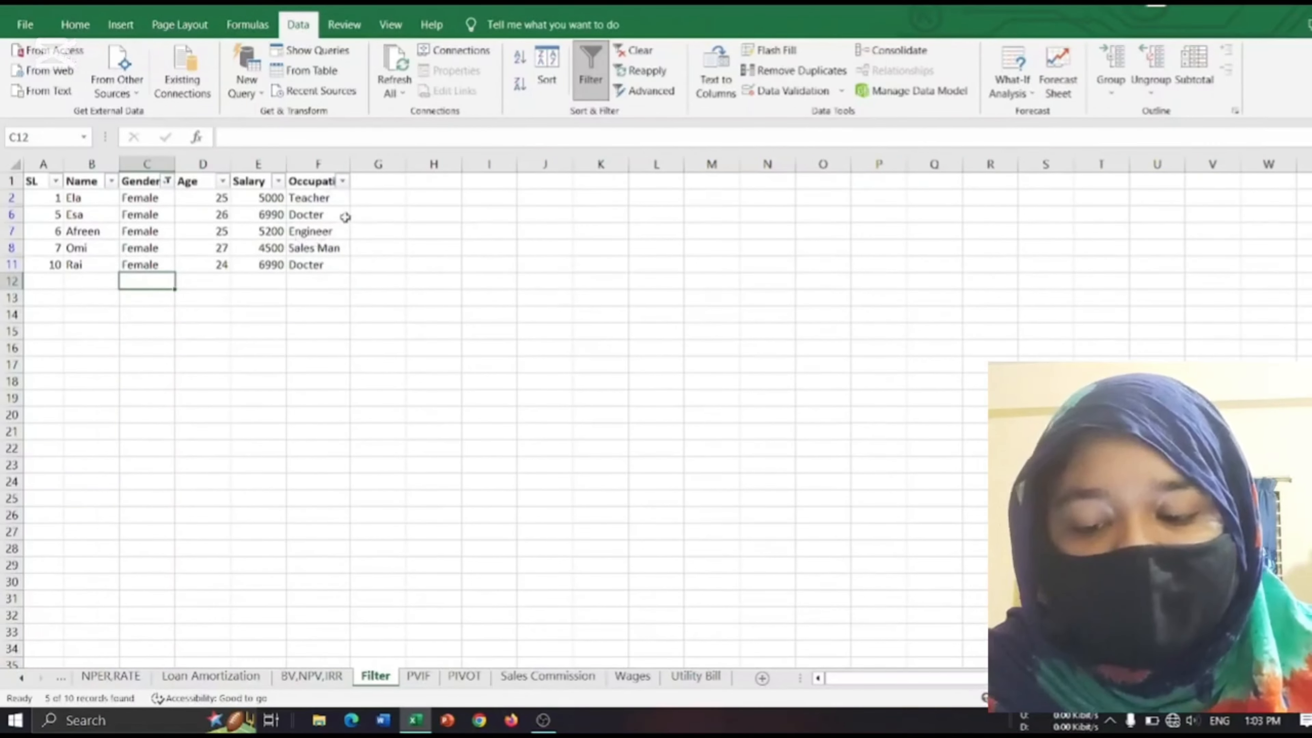
# Filter the Occupation column to show only Docter, excluding Engineer, Sales Man and Teacher.
pyautogui.click(344, 182)
pyautogui.click(164, 434)
pyautogui.click(164, 418)
pyautogui.click(165, 403)
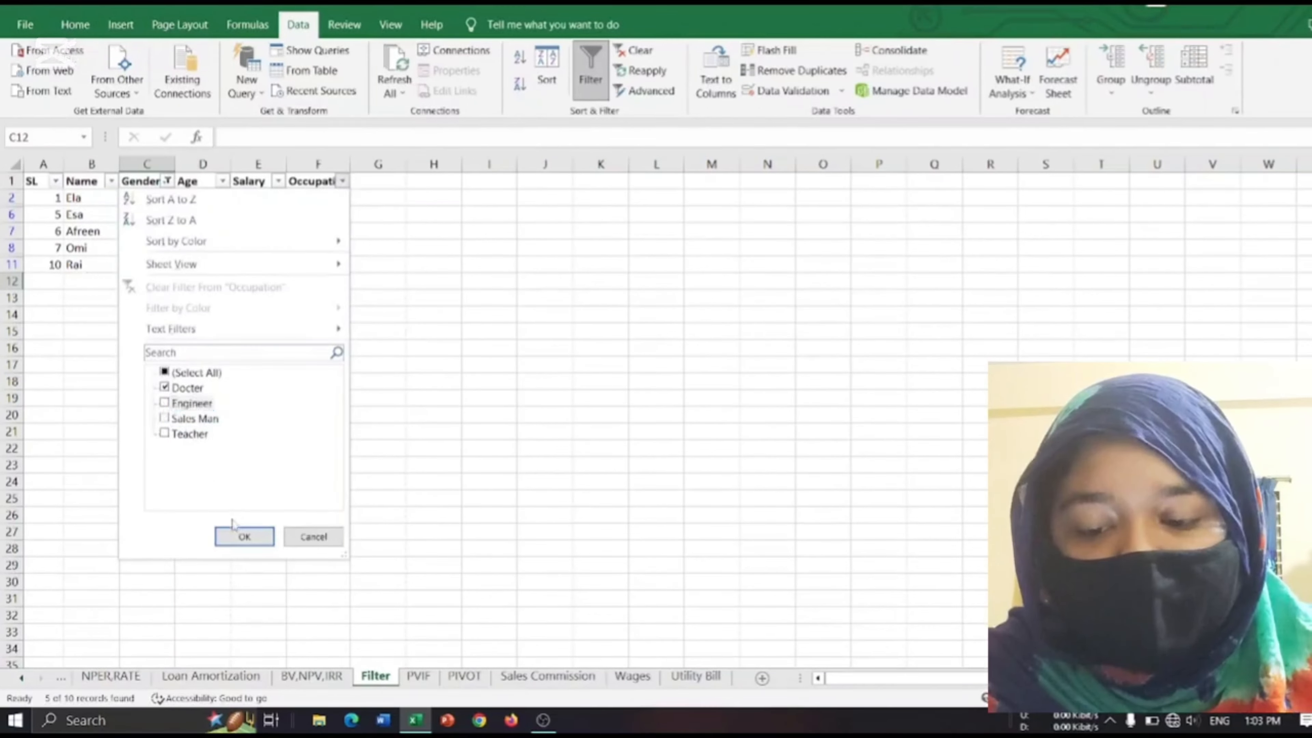
pyautogui.click(243, 537)
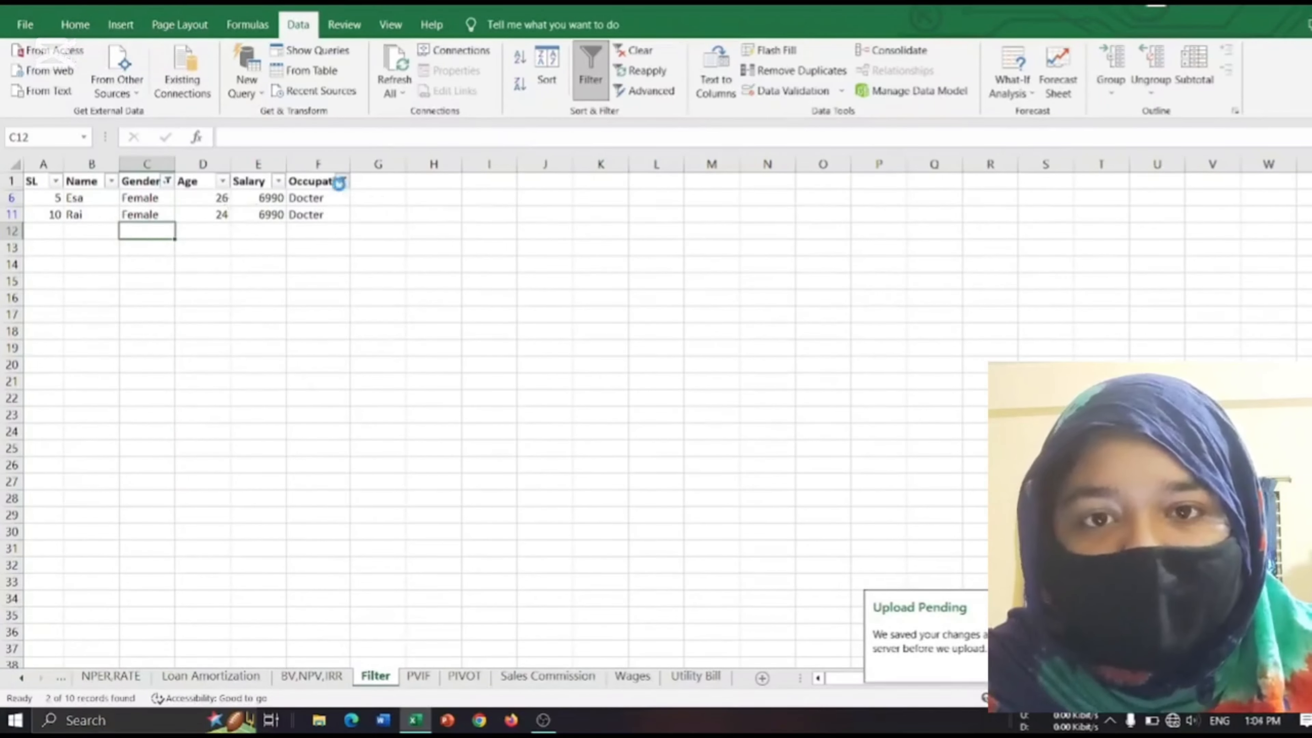
# Change the Occupation filter to show only Engineer instead of Docter.
pyautogui.click(341, 181)
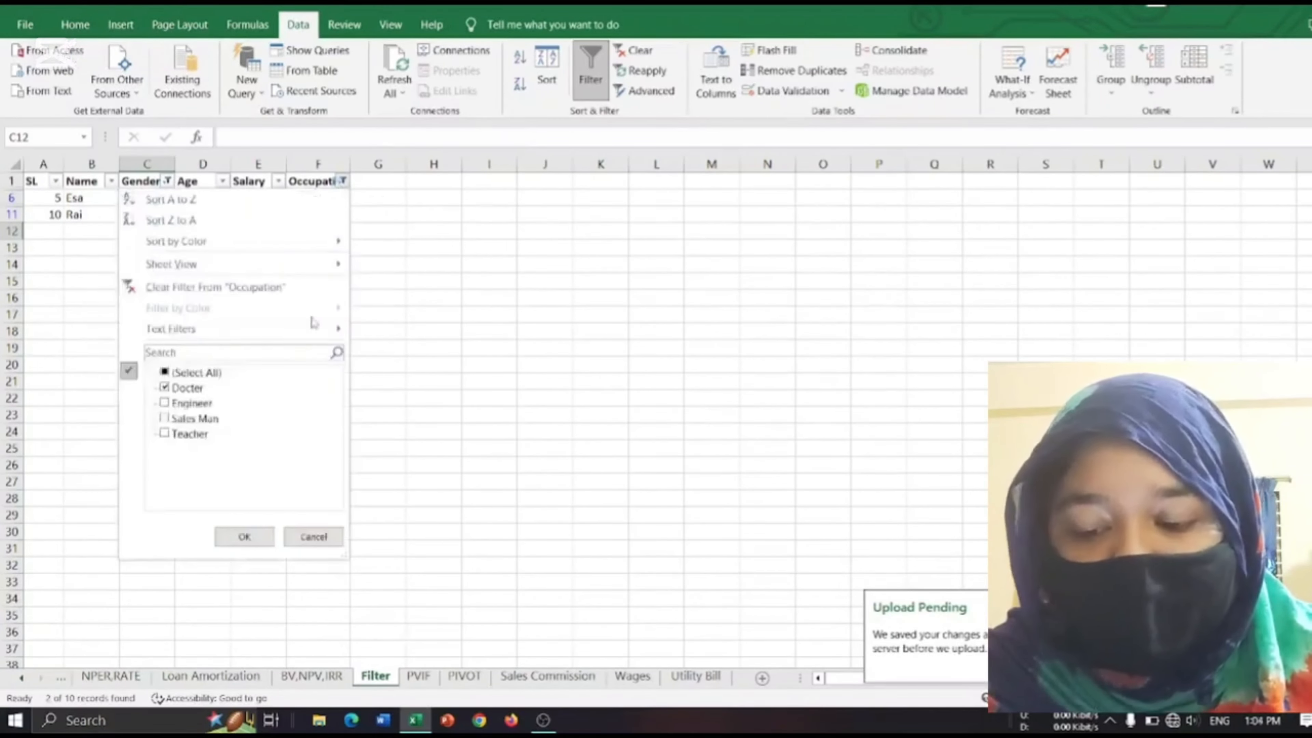
pyautogui.click(164, 387)
pyautogui.click(164, 402)
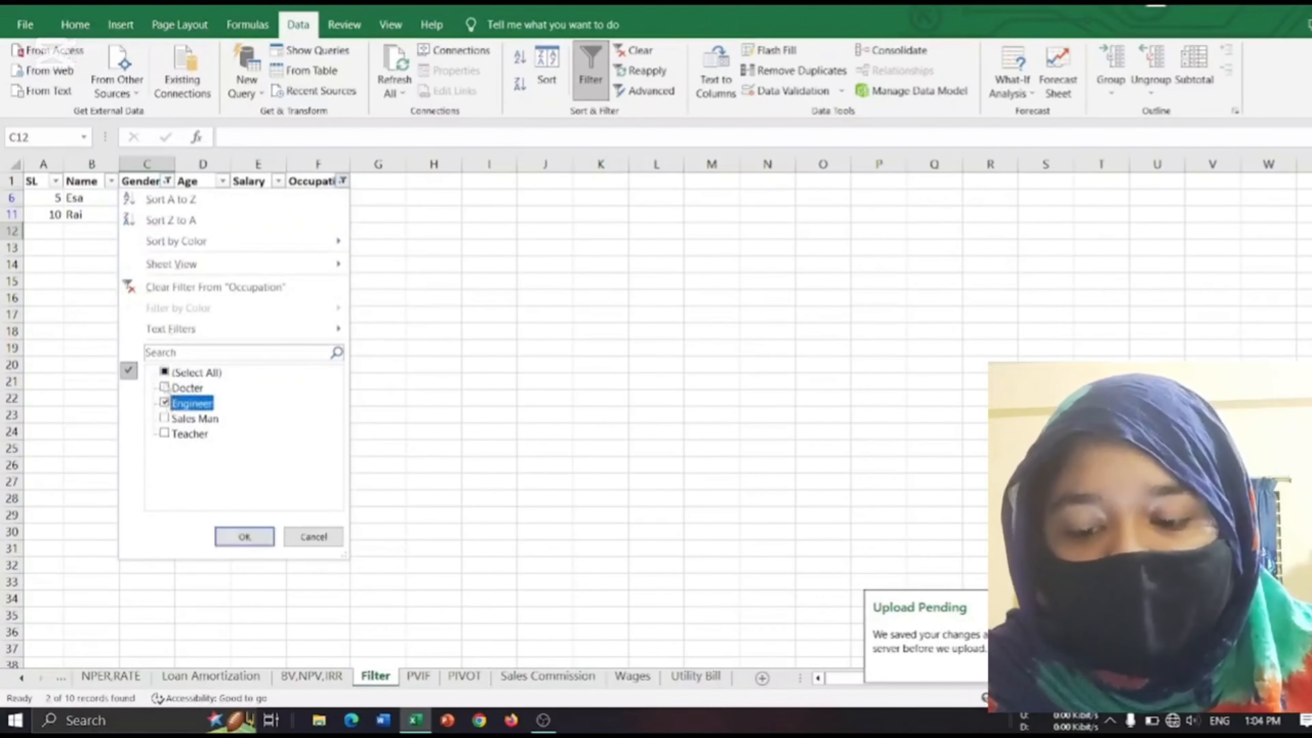
pyautogui.click(247, 533)
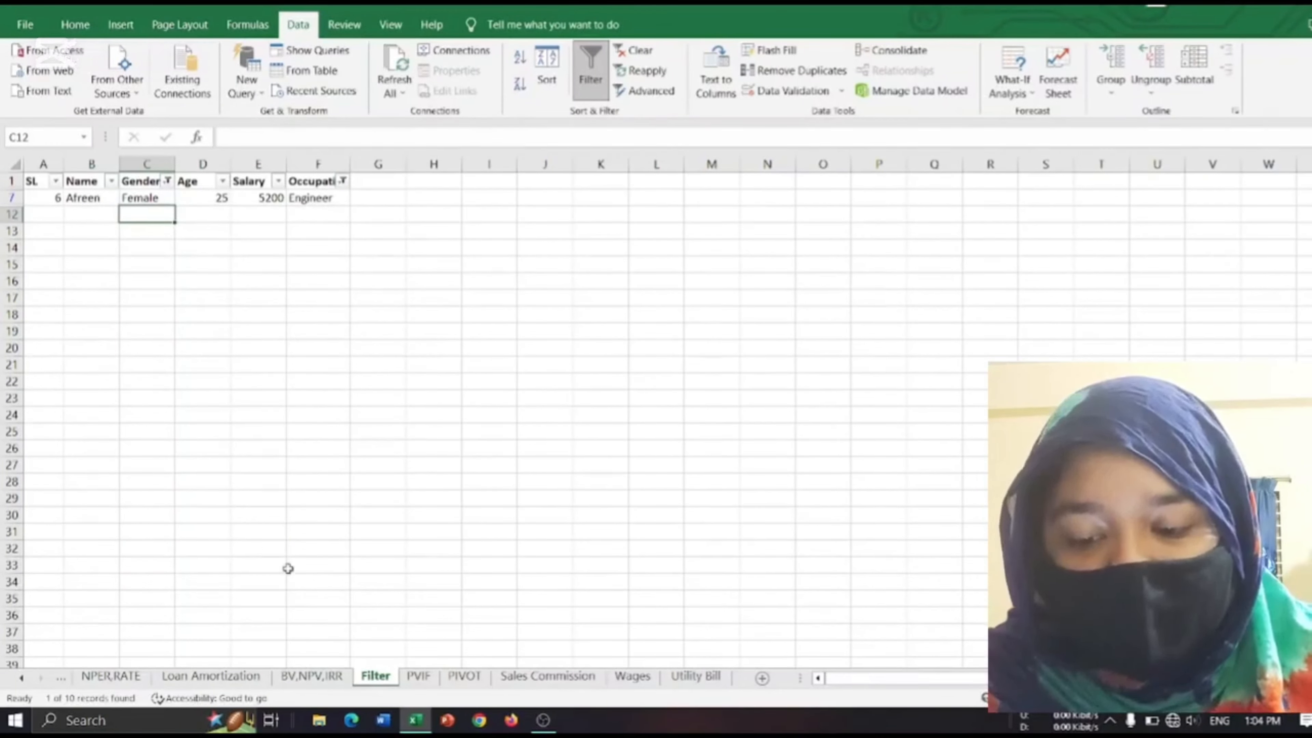
# Insert a PivotTable from the range A1:C8 on the PIVOT sheet, placed on the same sheet at D1.
pyautogui.click(478, 678)
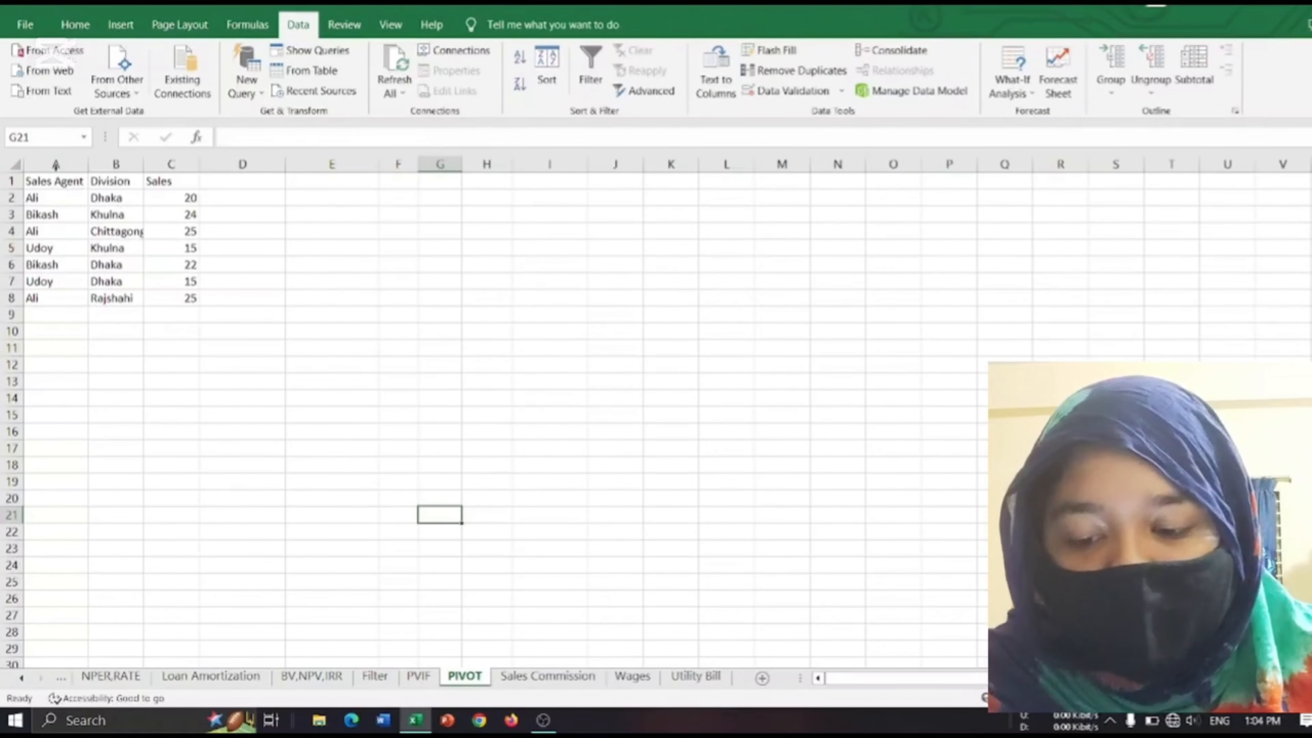
pyautogui.click(77, 26)
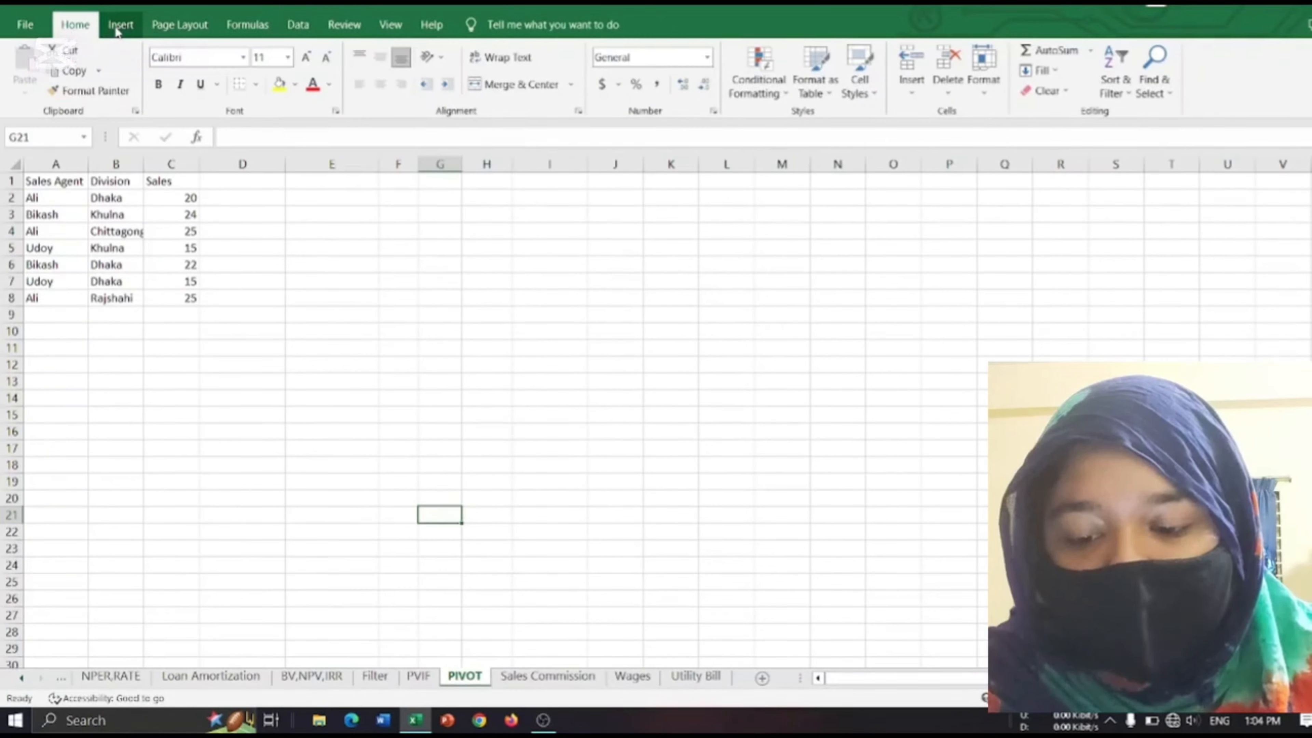
pyautogui.click(118, 27)
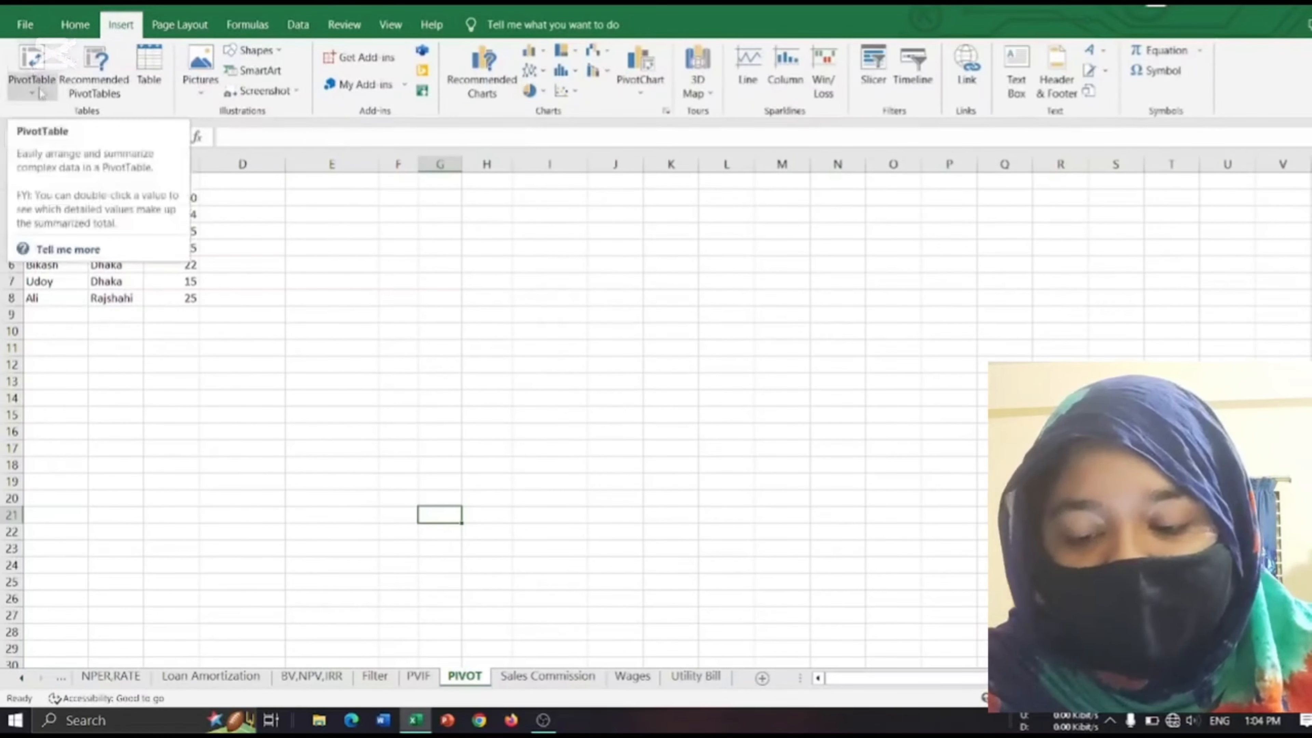
pyautogui.click(35, 77)
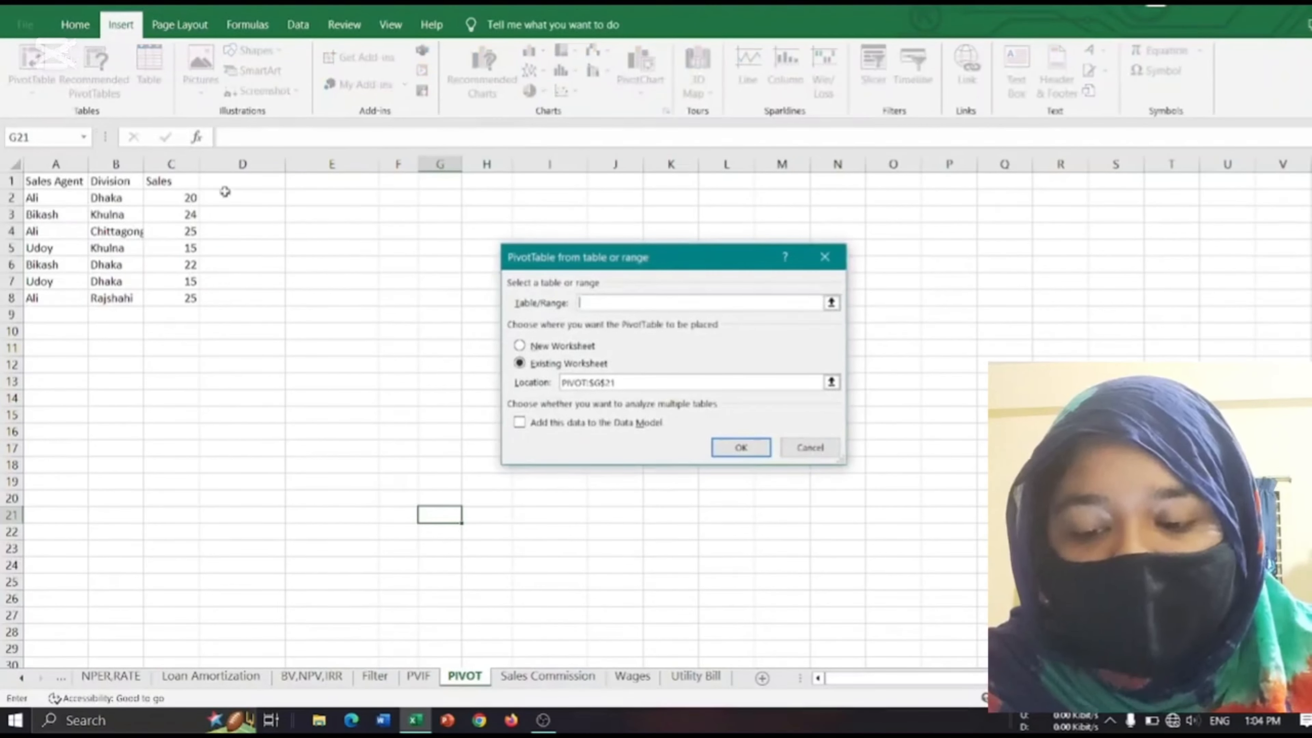
pyautogui.click(824, 257)
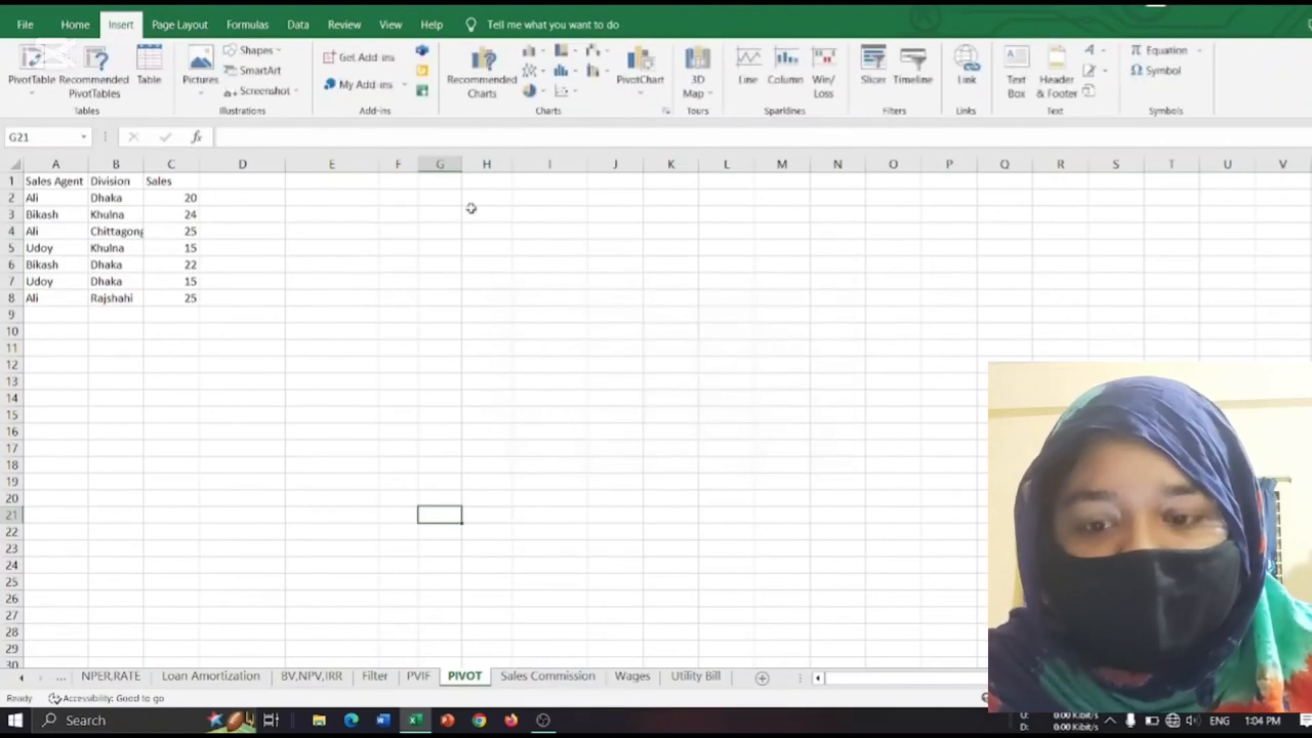
pyautogui.click(250, 181)
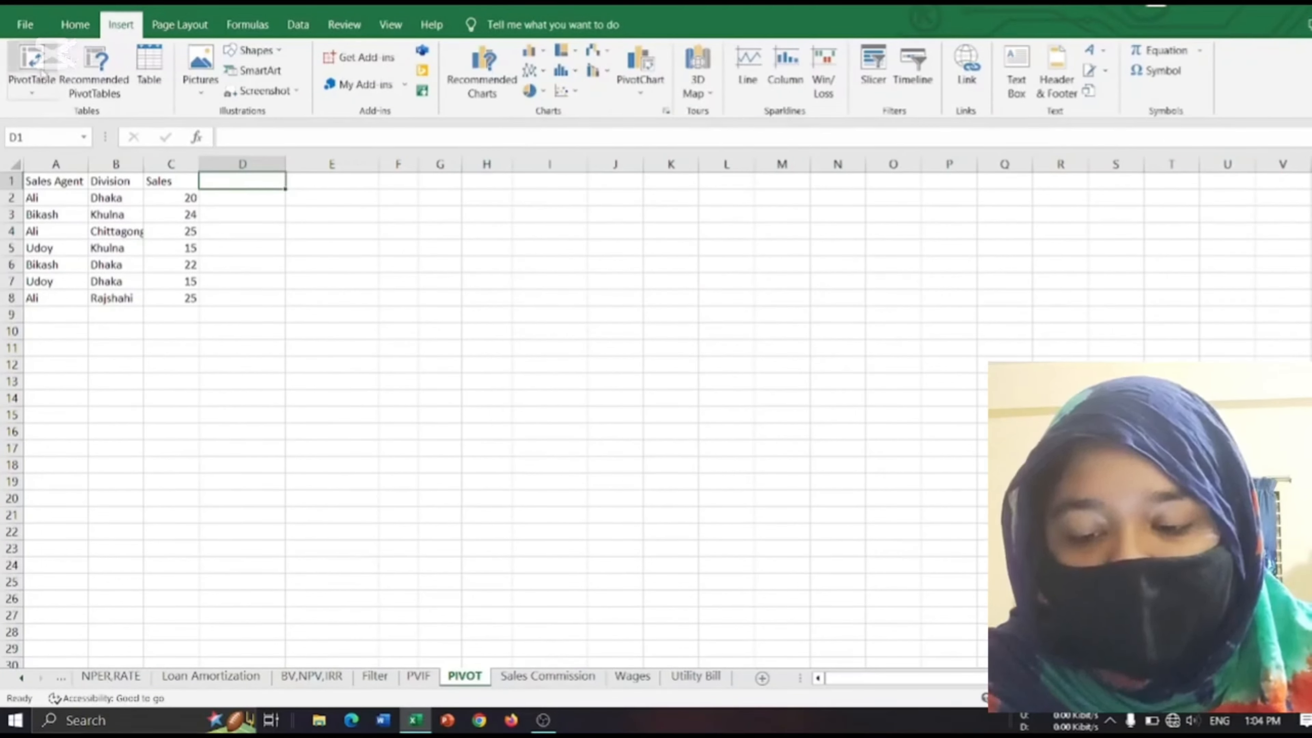
pyautogui.click(32, 61)
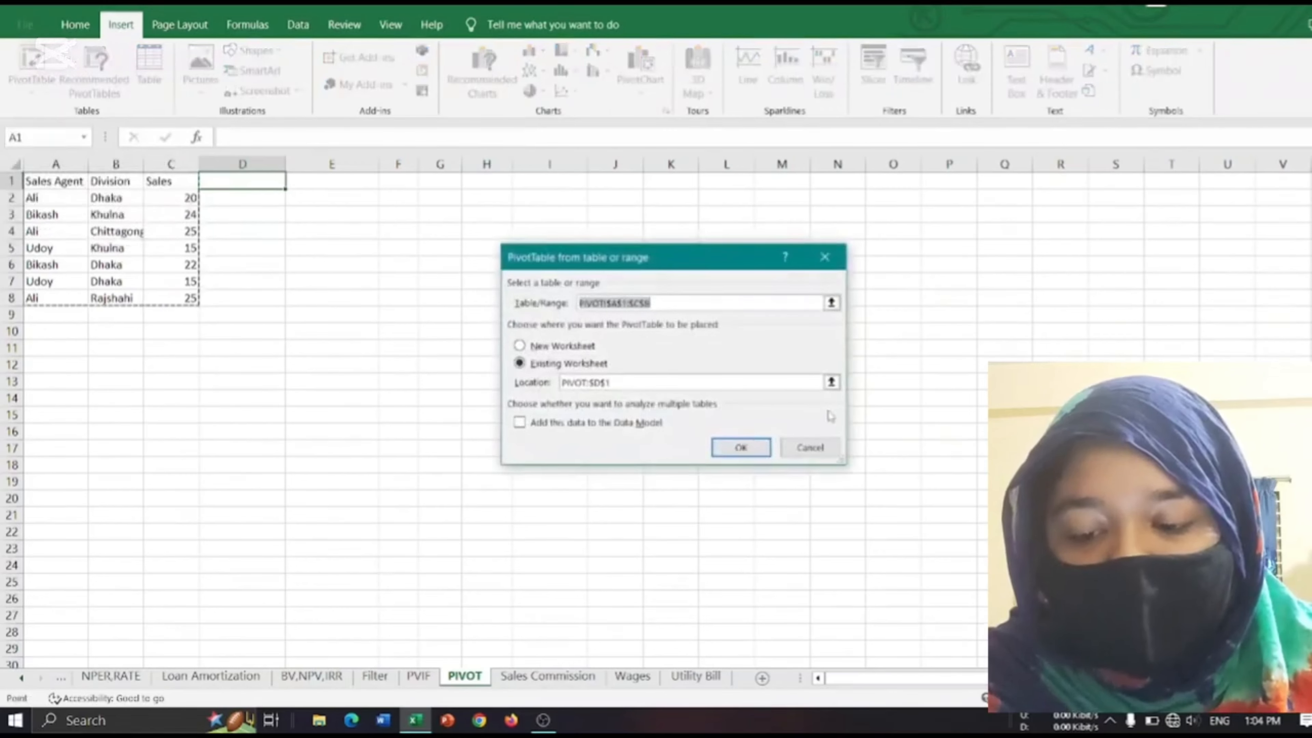
pyautogui.click(758, 444)
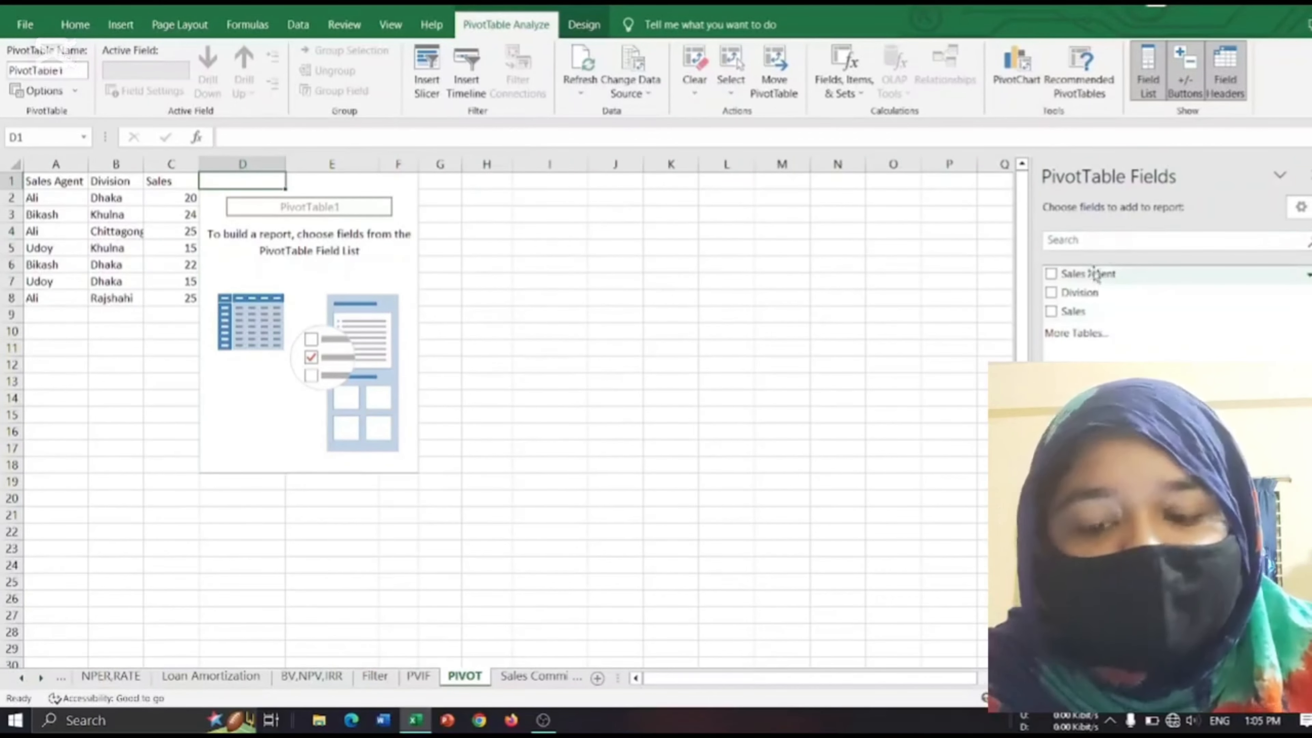
# Add the Sales Agent, Division and Sales fields to the PivotTable report.
pyautogui.moveTo(1096, 275); pyautogui.dragTo(1100, 517)
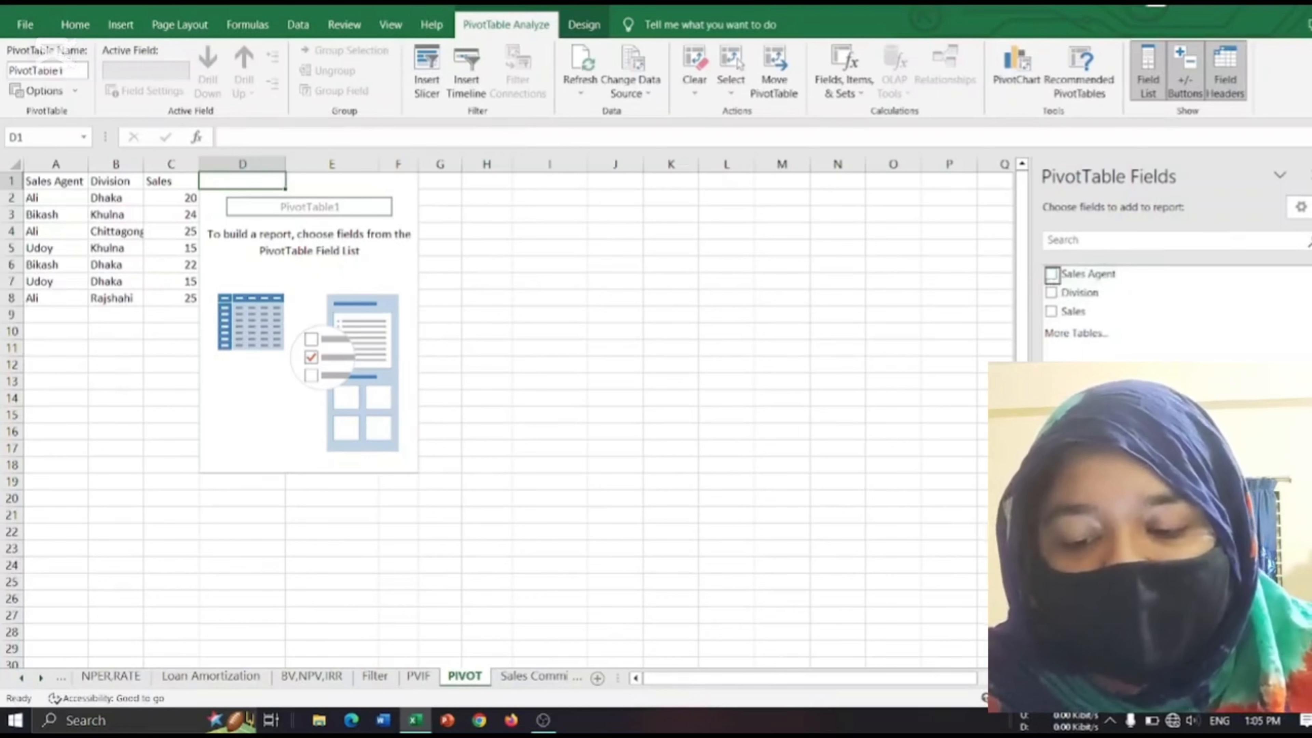
pyautogui.click(1052, 274)
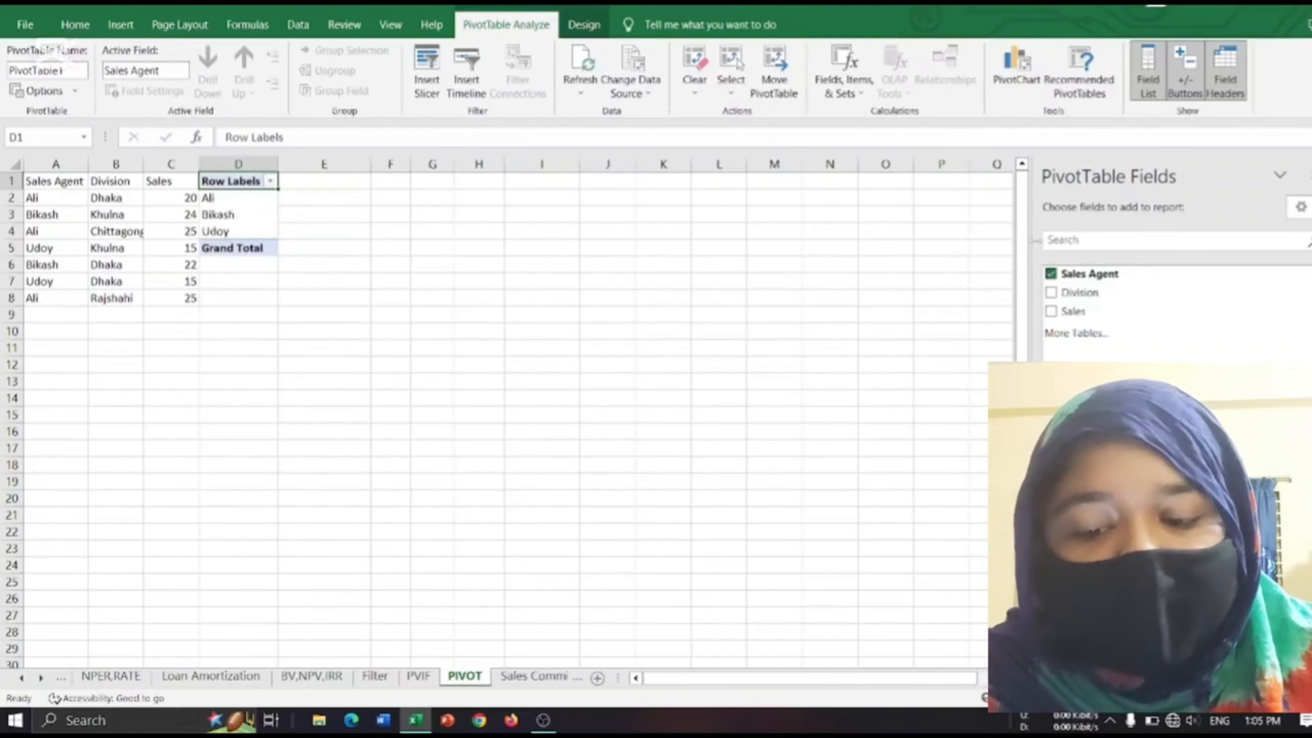
pyautogui.moveTo(1056, 293); pyautogui.dragTo(1074, 321)
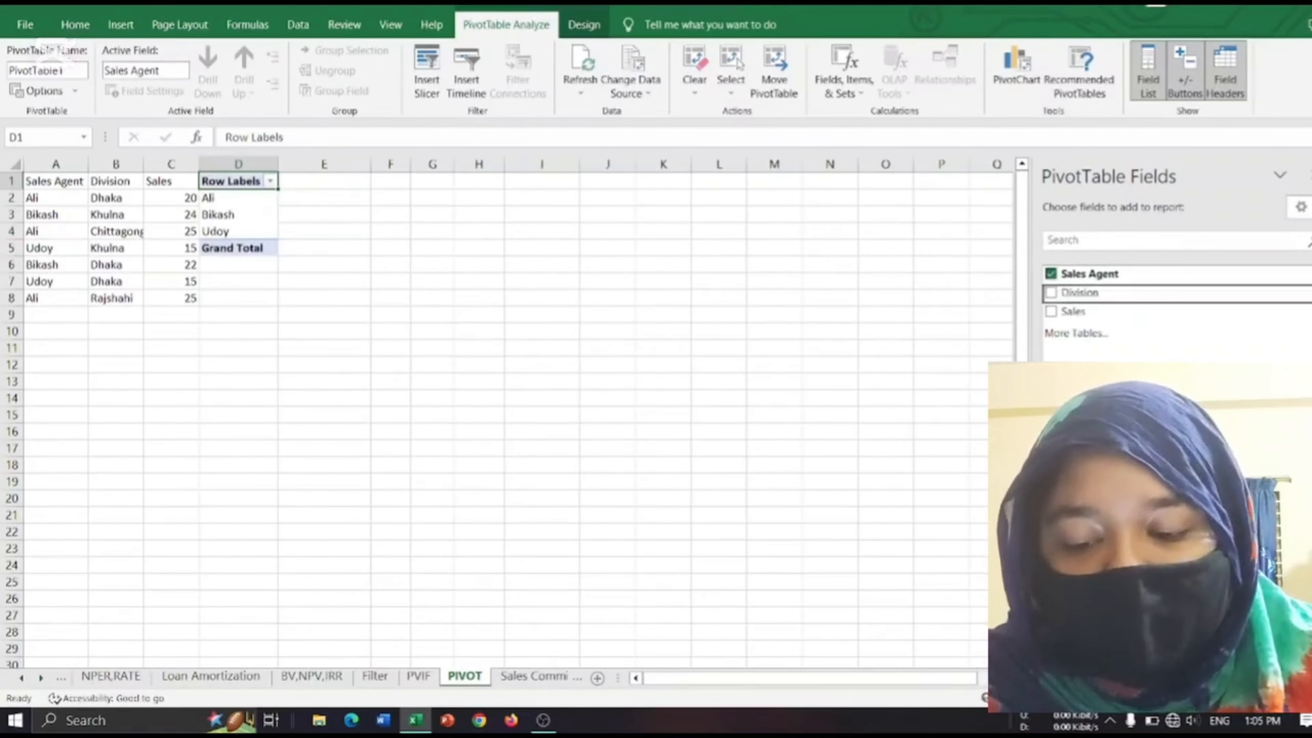
pyautogui.click(1052, 292)
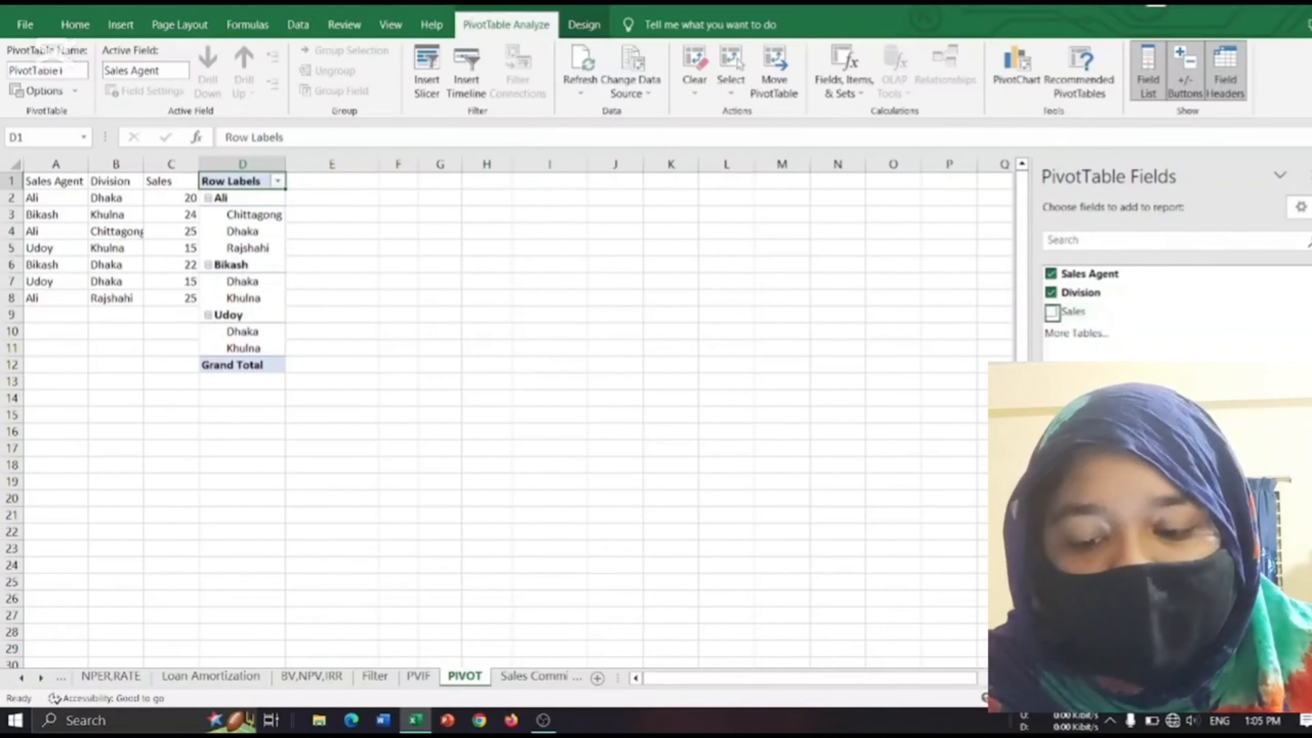
pyautogui.click(1051, 311)
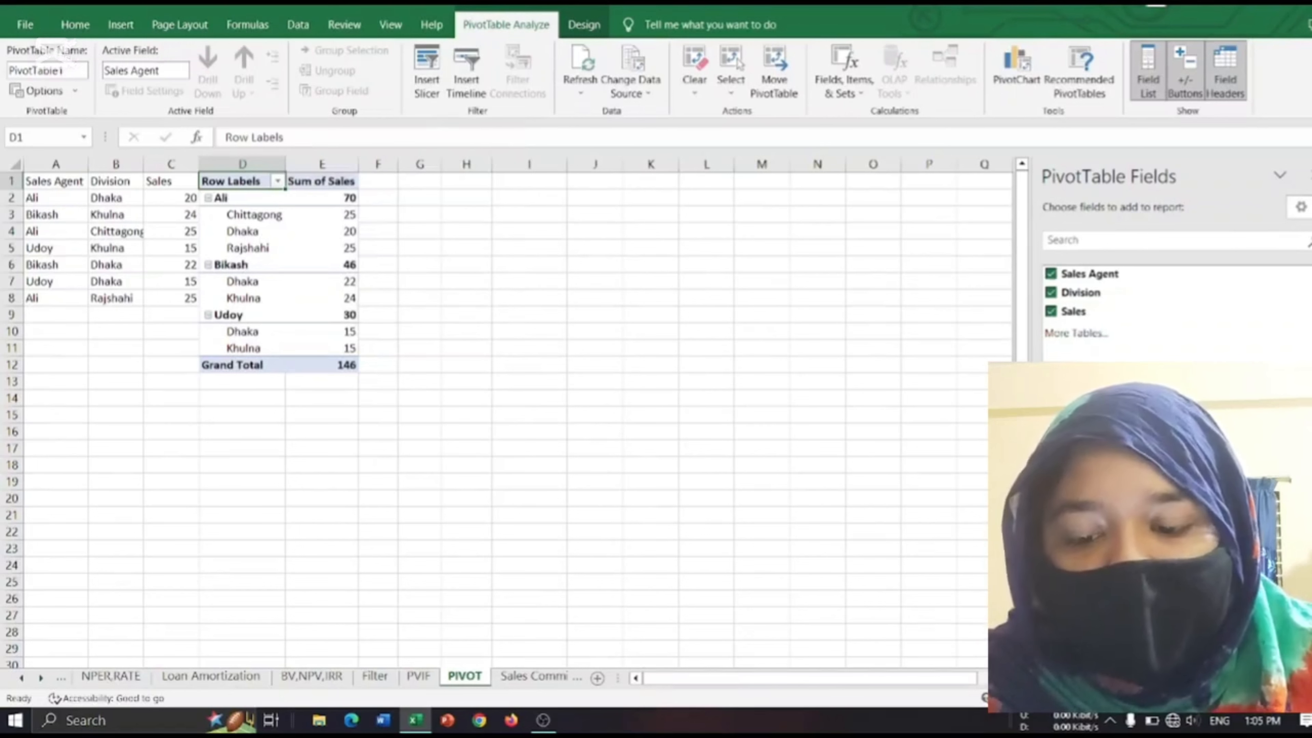
# Summarize the PivotTable's Sales values by Average.
pyautogui.click(1232, 584)
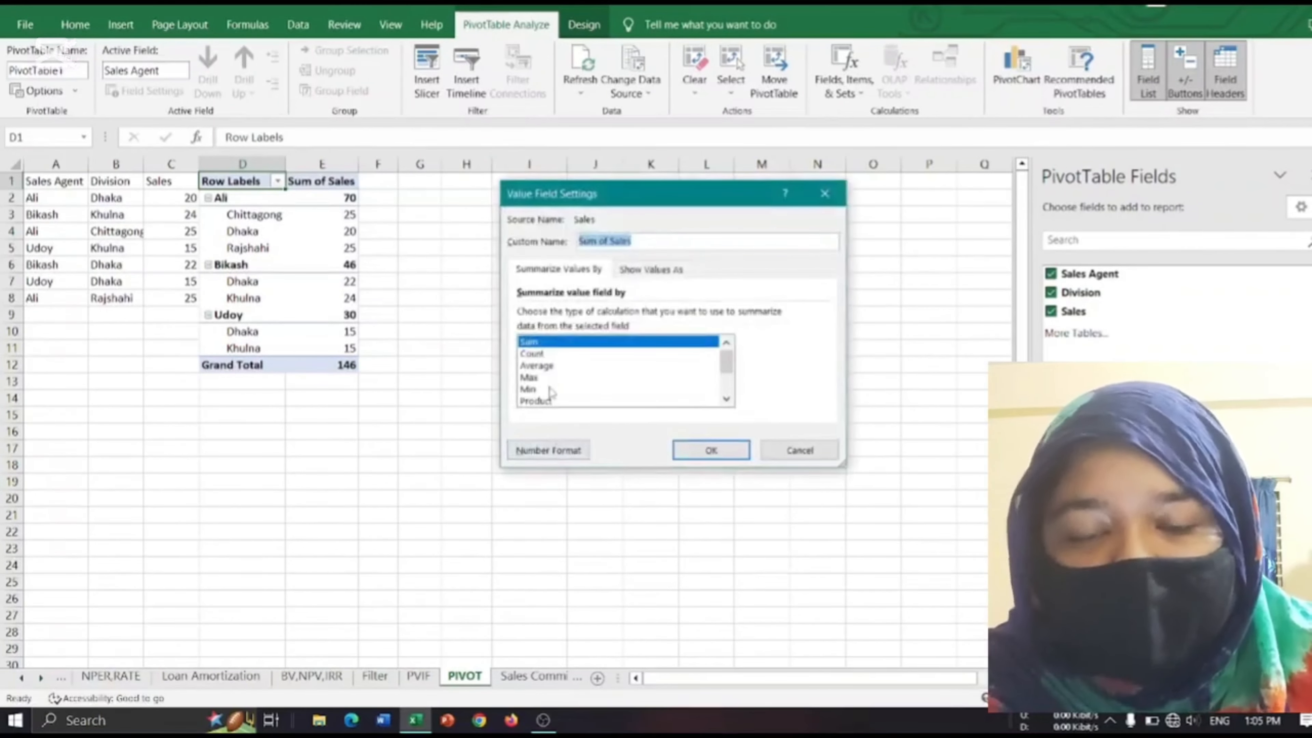
pyautogui.click(550, 369)
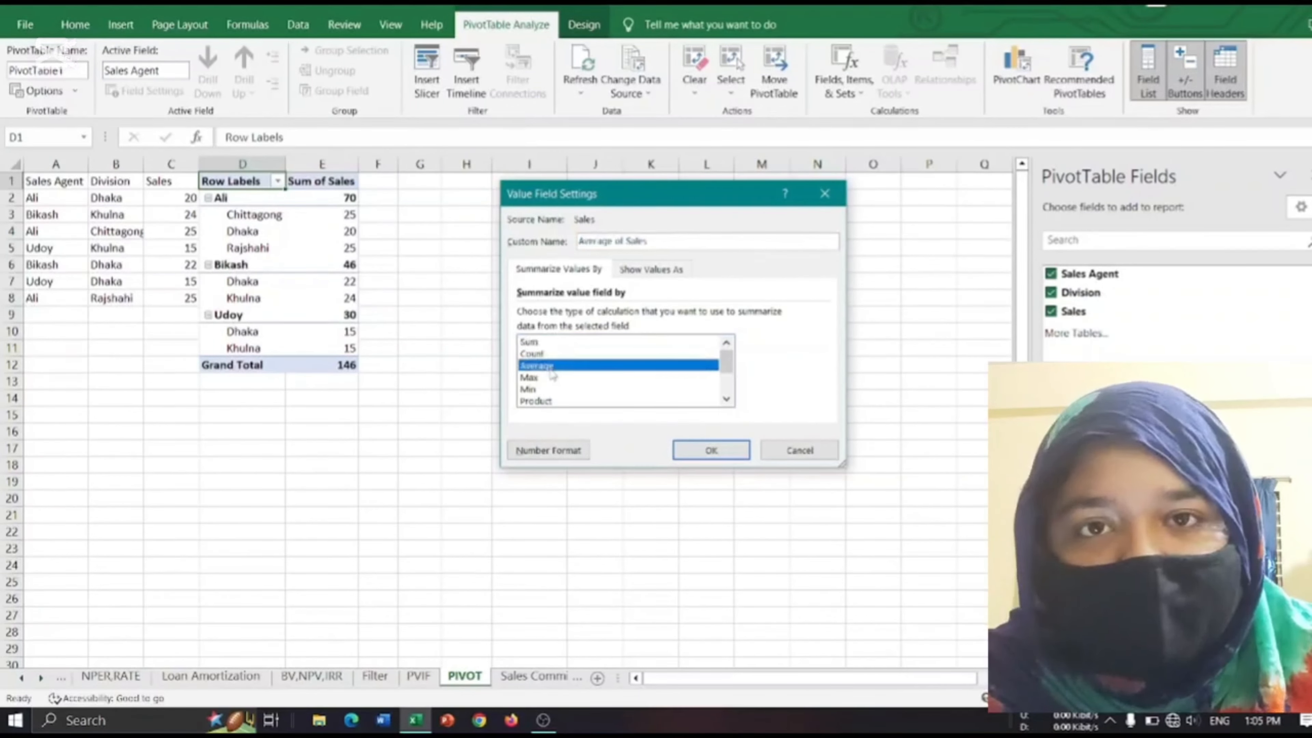
pyautogui.click(711, 450)
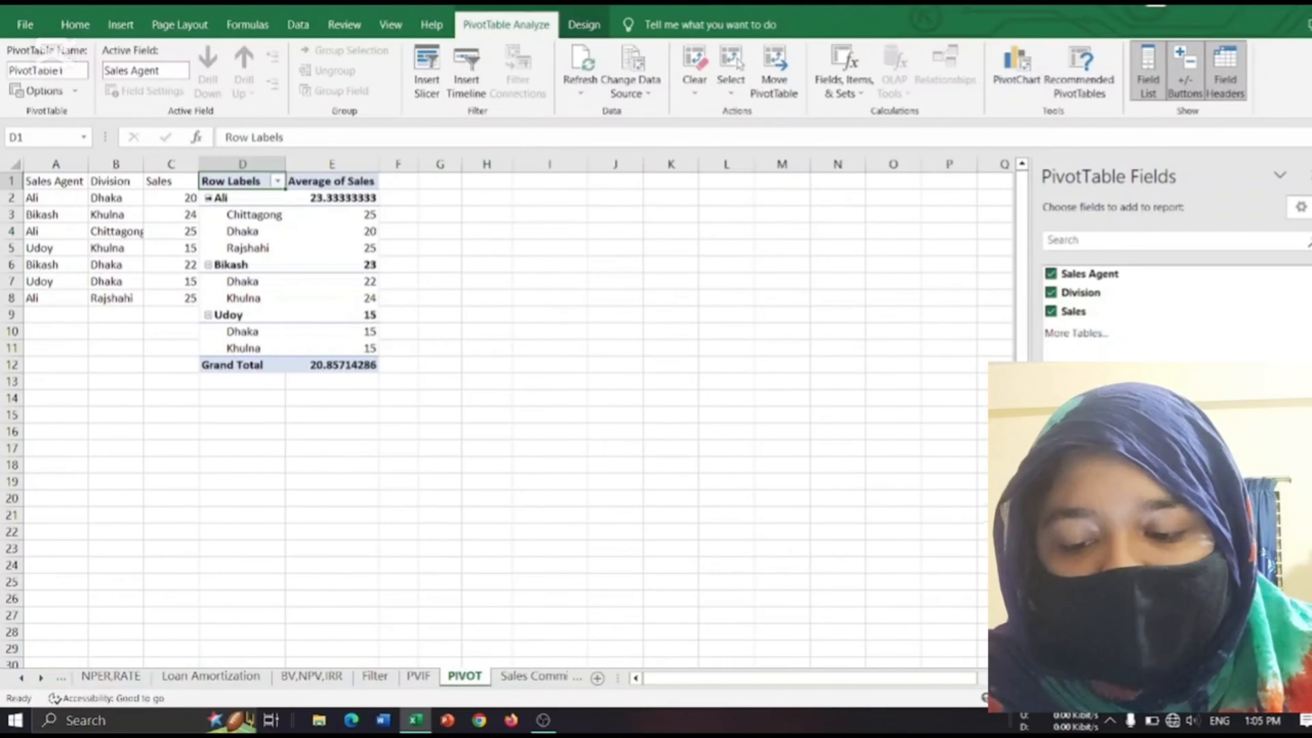
# Collapse and re-expand the division rows of the last sales agent in the PivotTable.
pyautogui.click(207, 198)
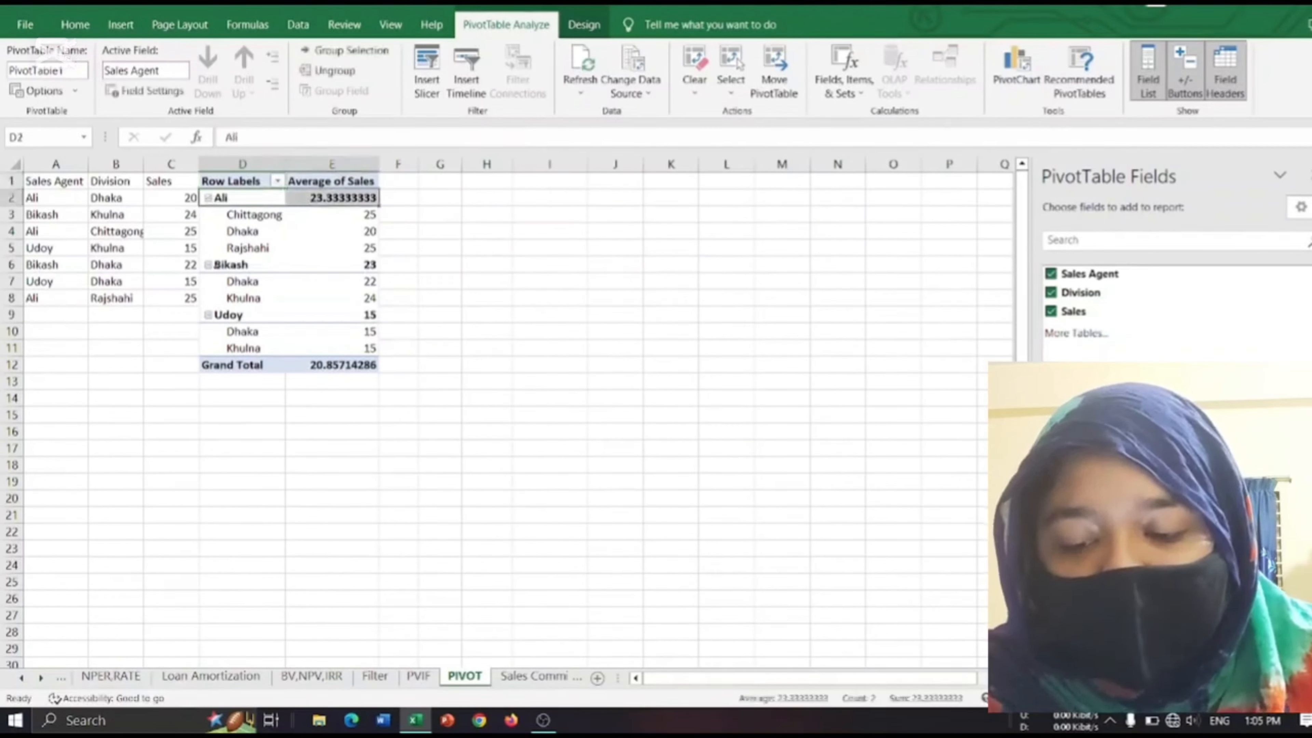
pyautogui.click(335, 264)
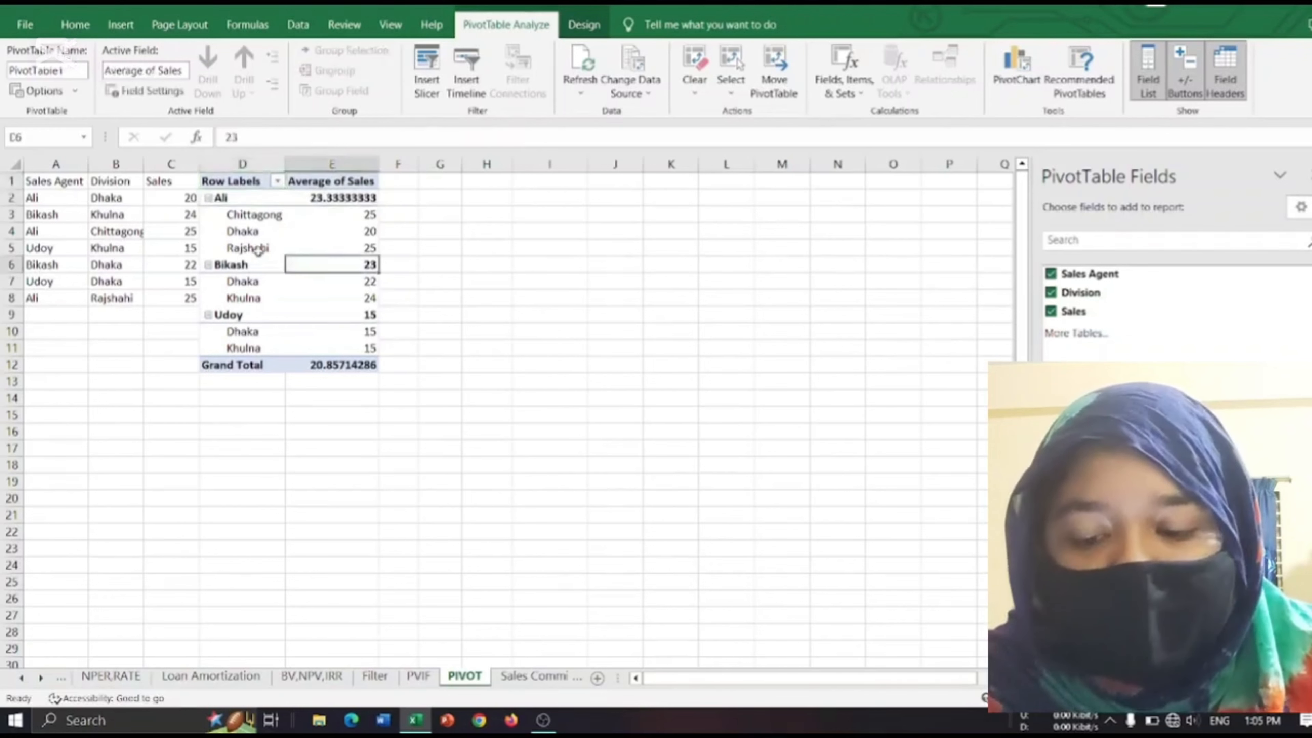
pyautogui.click(209, 264)
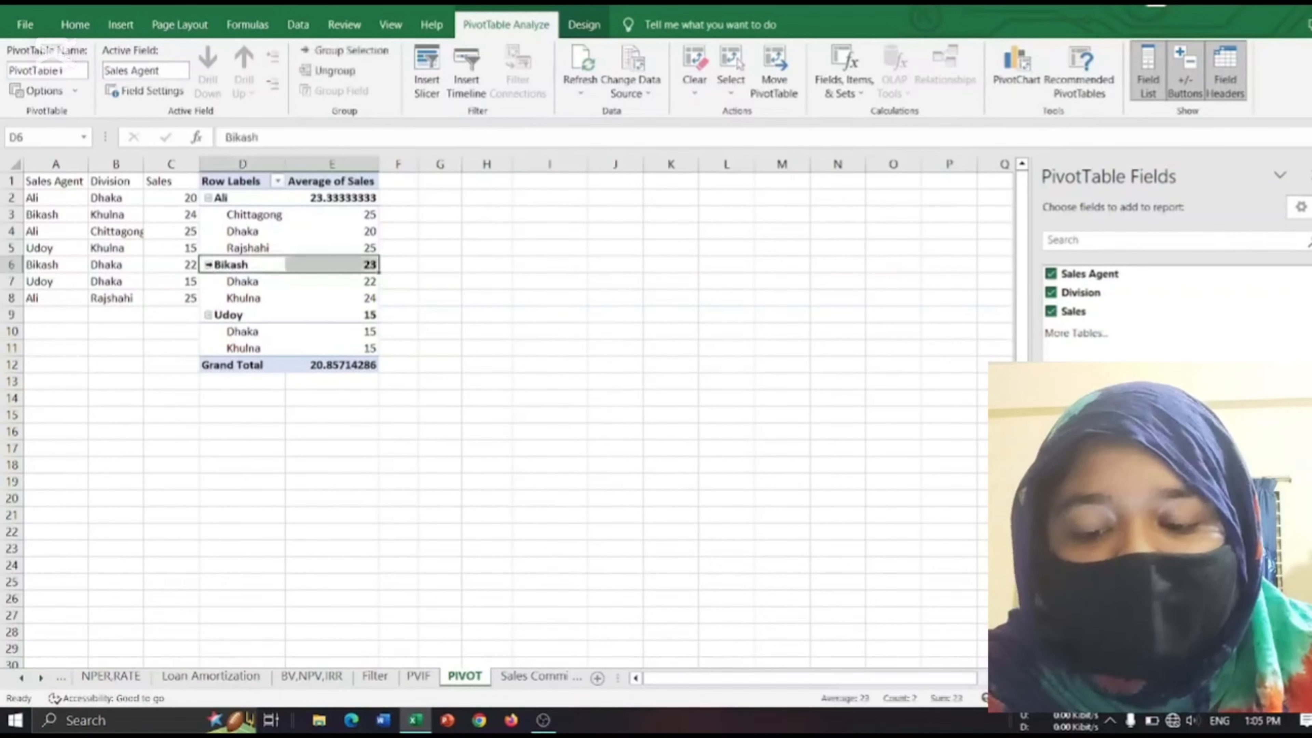
pyautogui.click(209, 315)
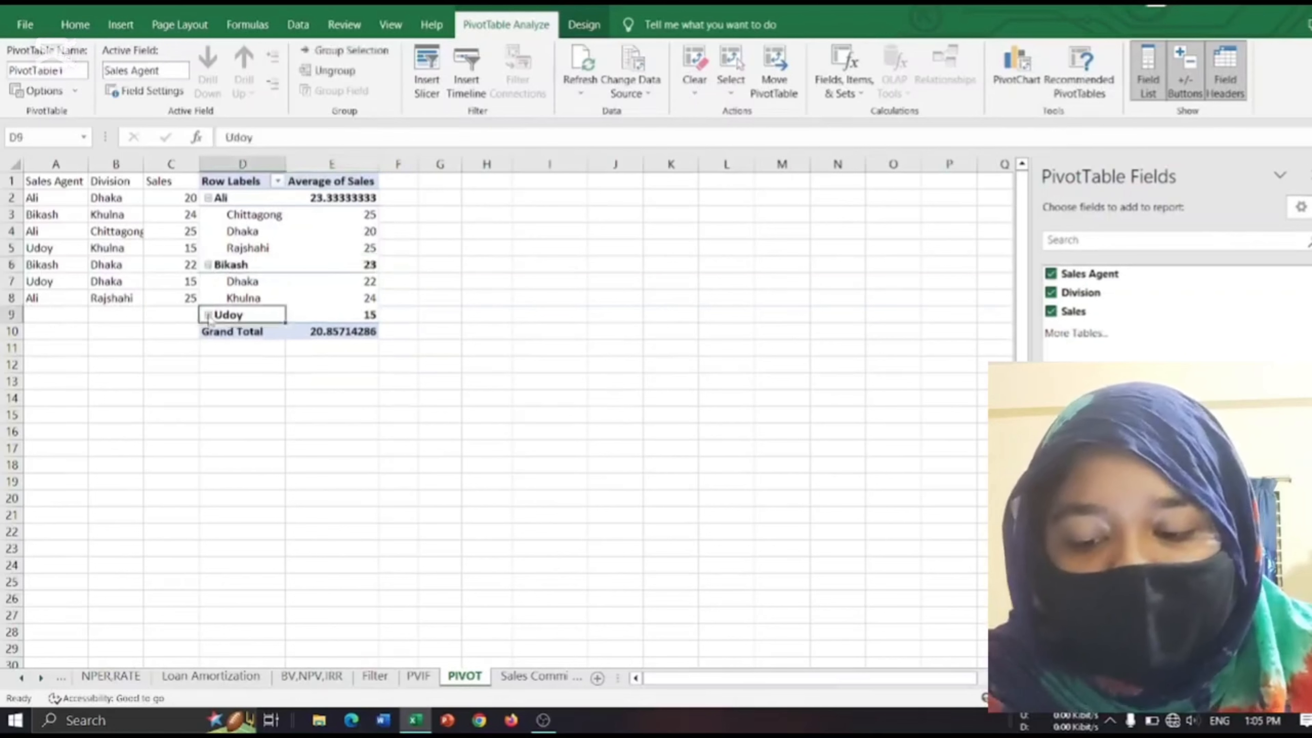
pyautogui.click(208, 316)
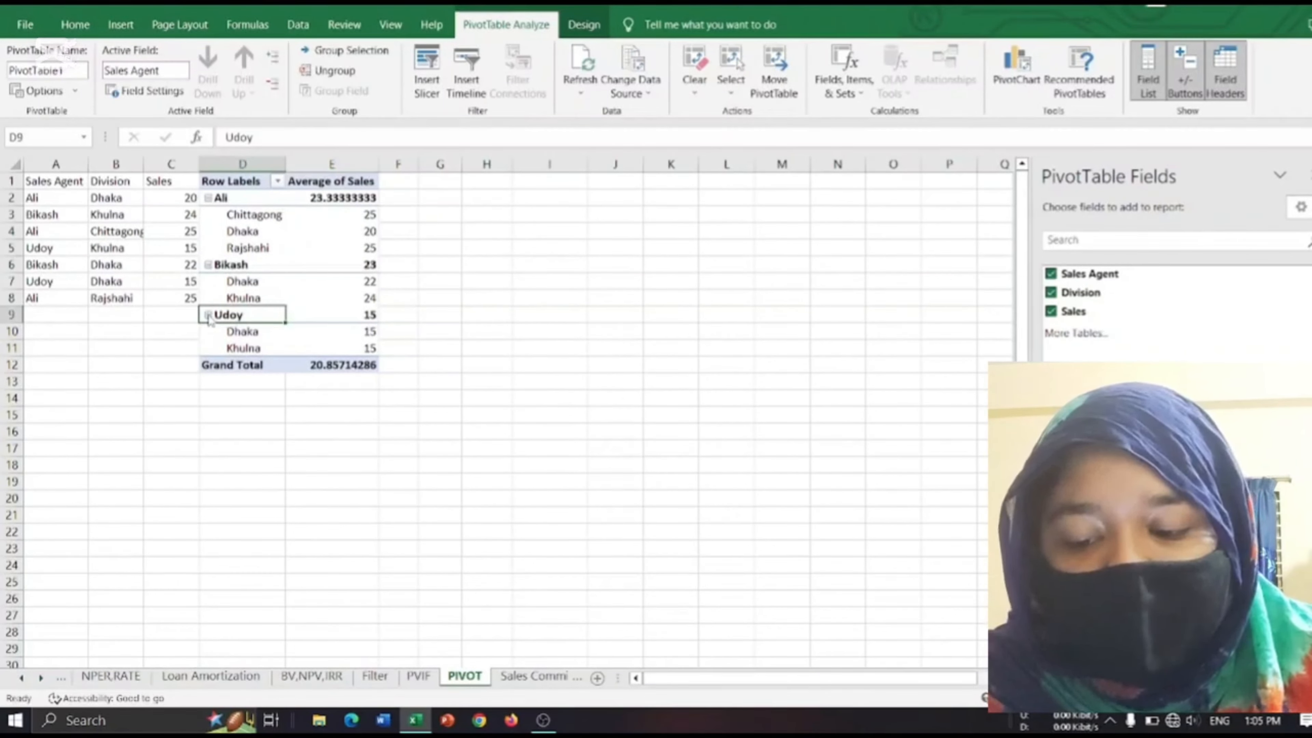
pyautogui.click(208, 265)
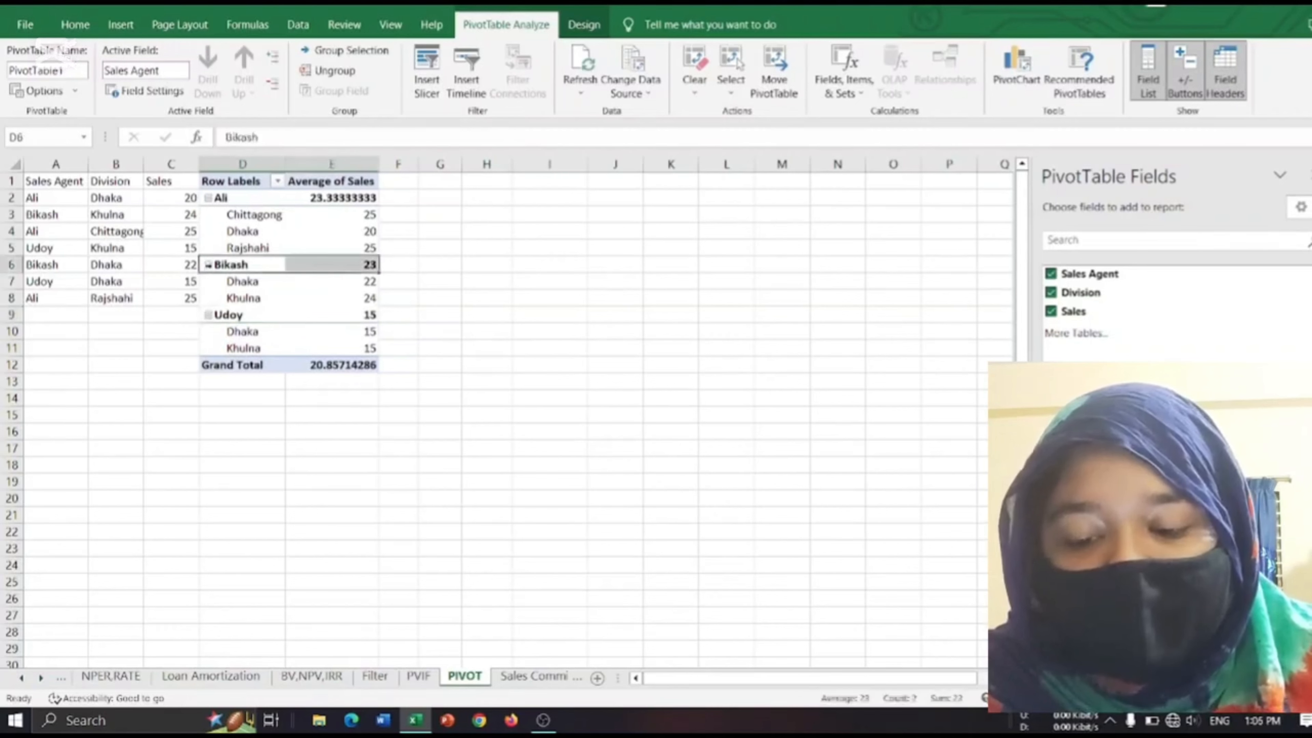
# Collapse the division rows of all three sales agents in the PivotTable.
pyautogui.click(214, 198)
pyautogui.click(208, 198)
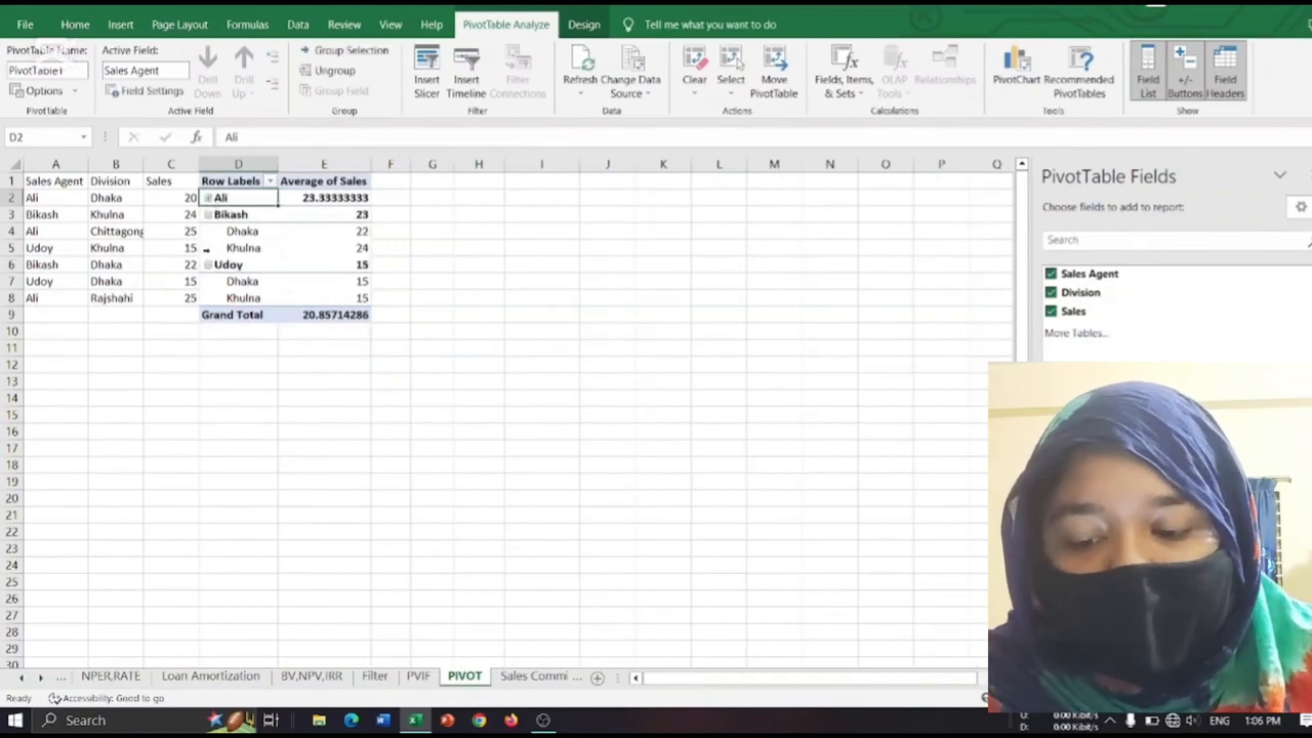
pyautogui.click(210, 213)
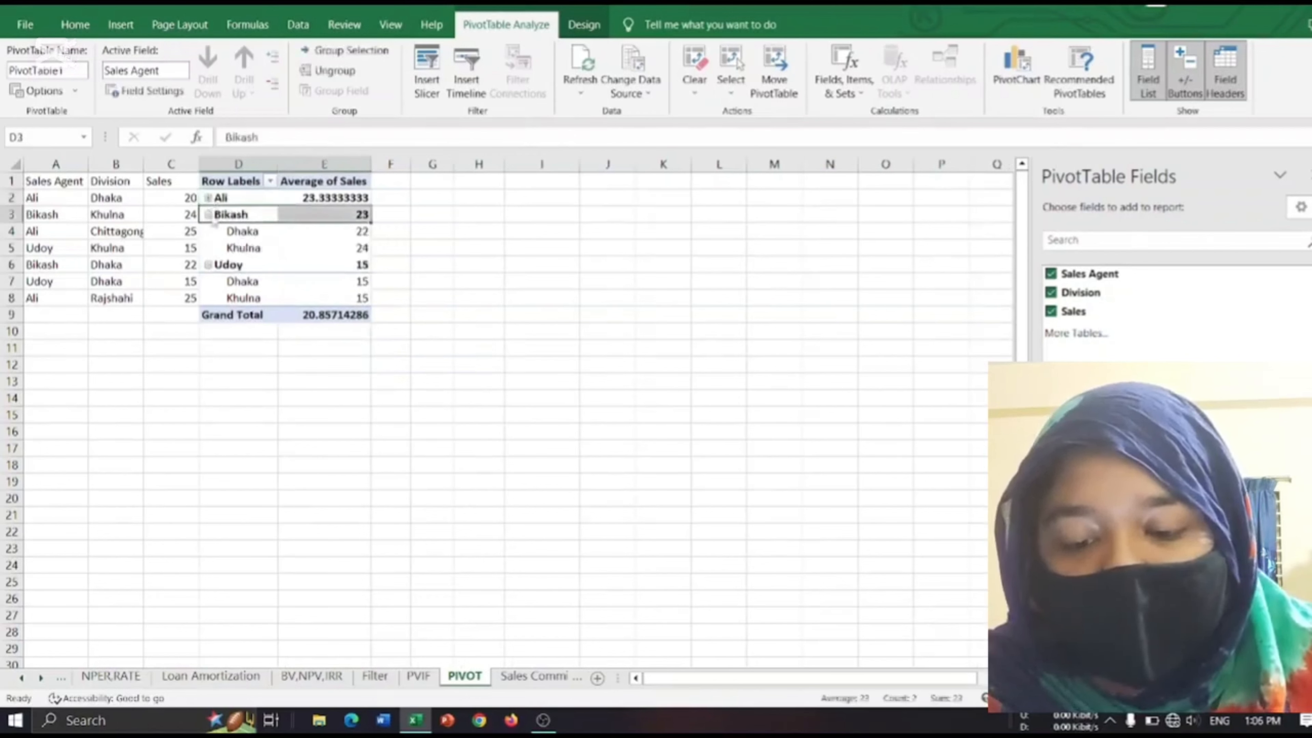
pyautogui.click(209, 215)
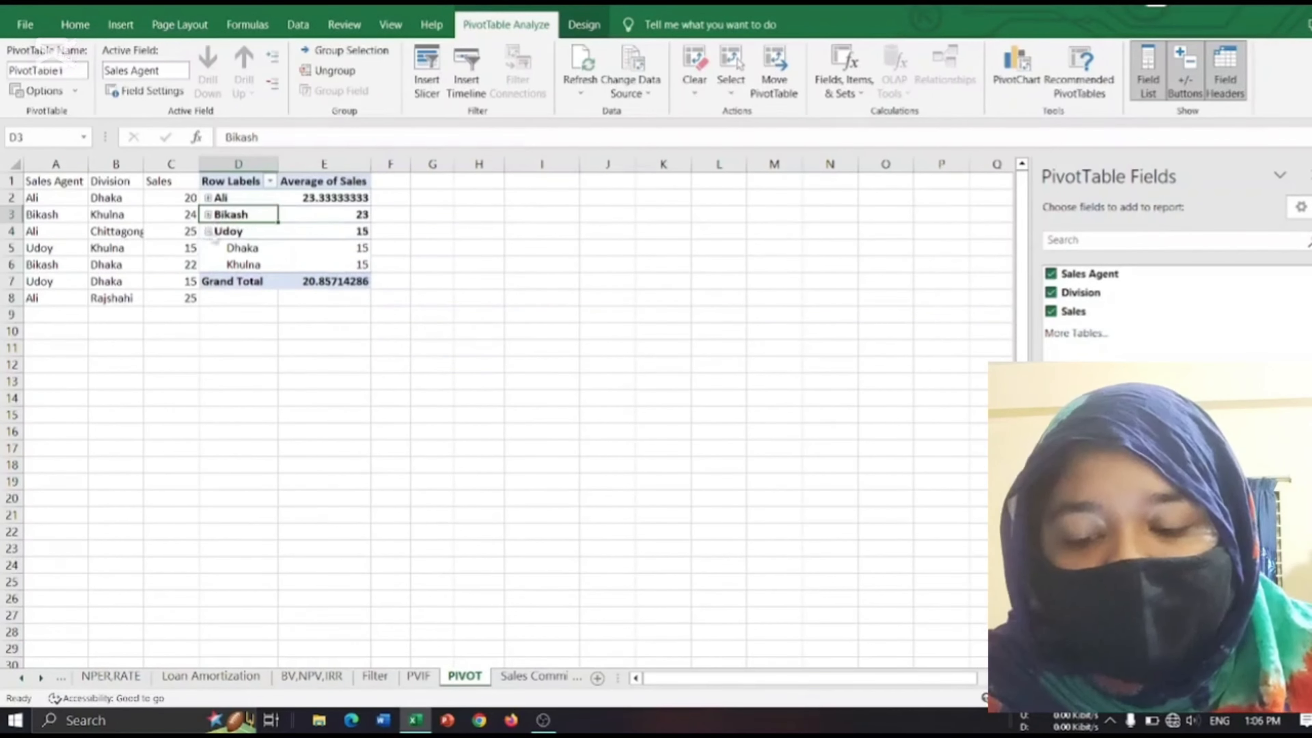
pyautogui.click(209, 231)
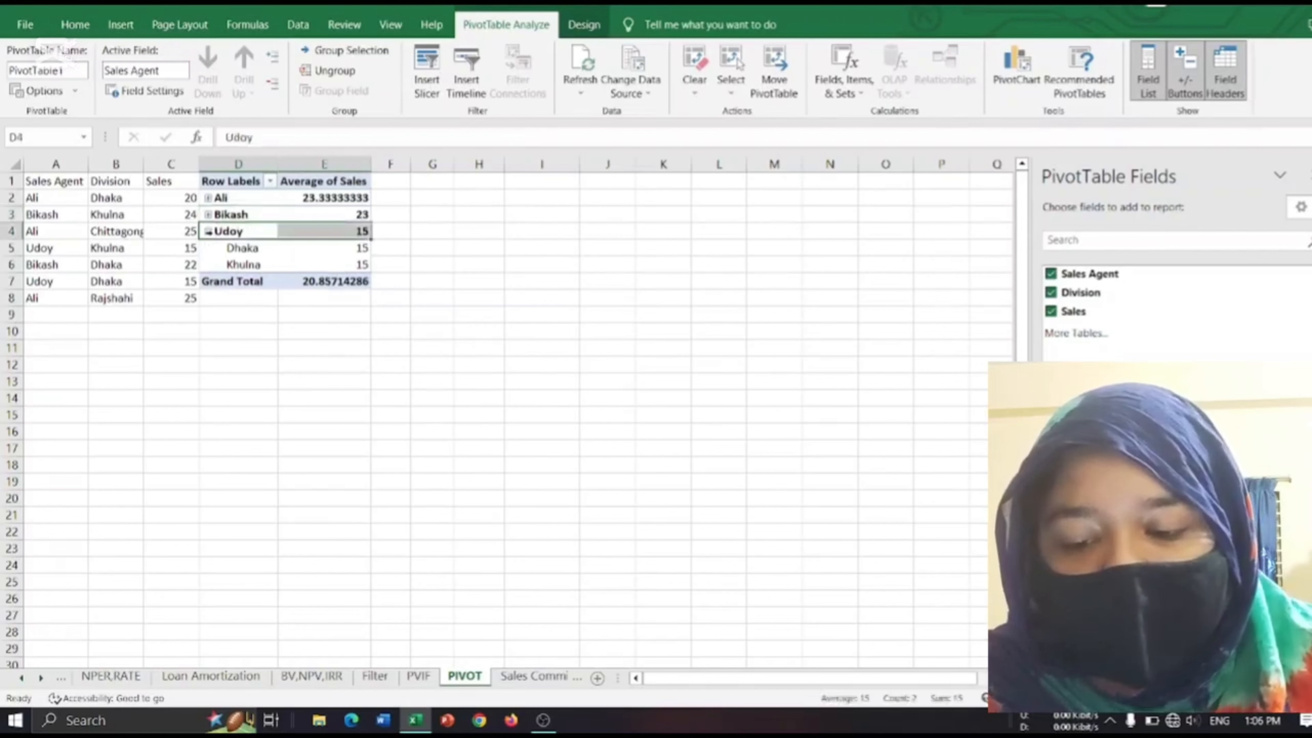
pyautogui.click(208, 232)
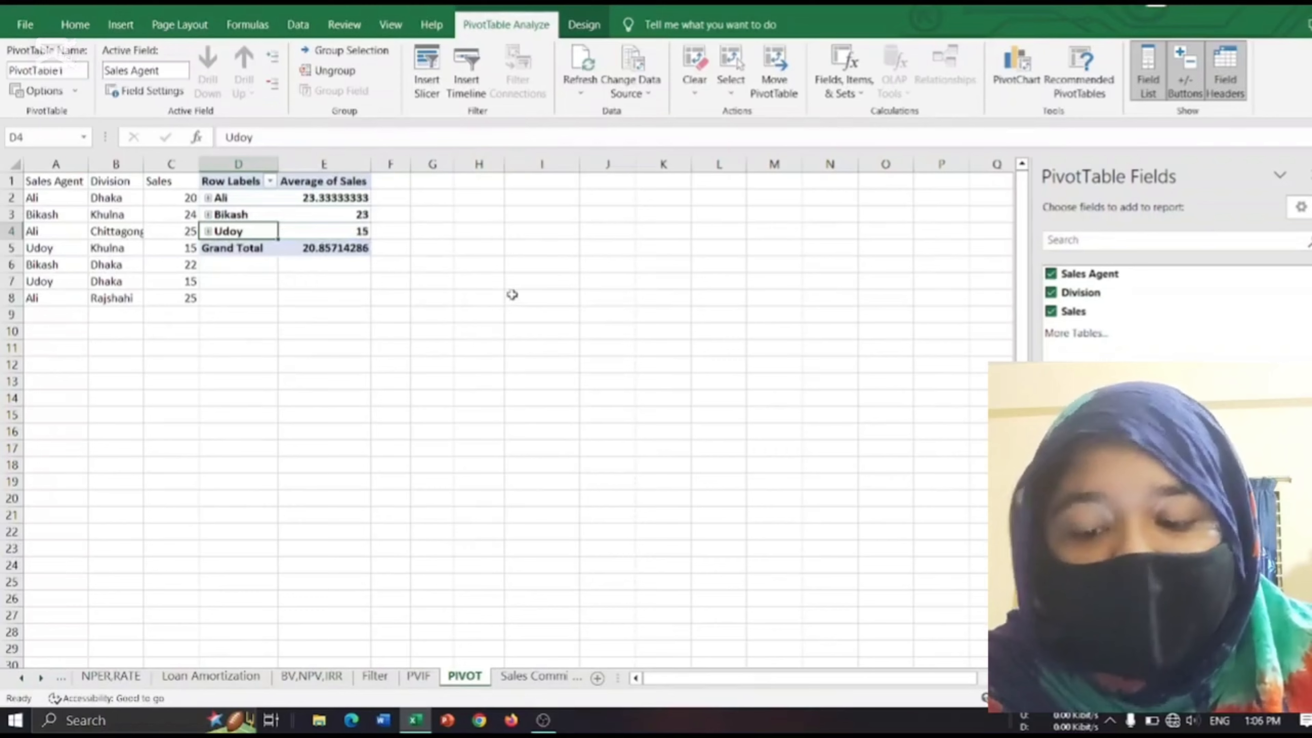
pyautogui.click(539, 725)
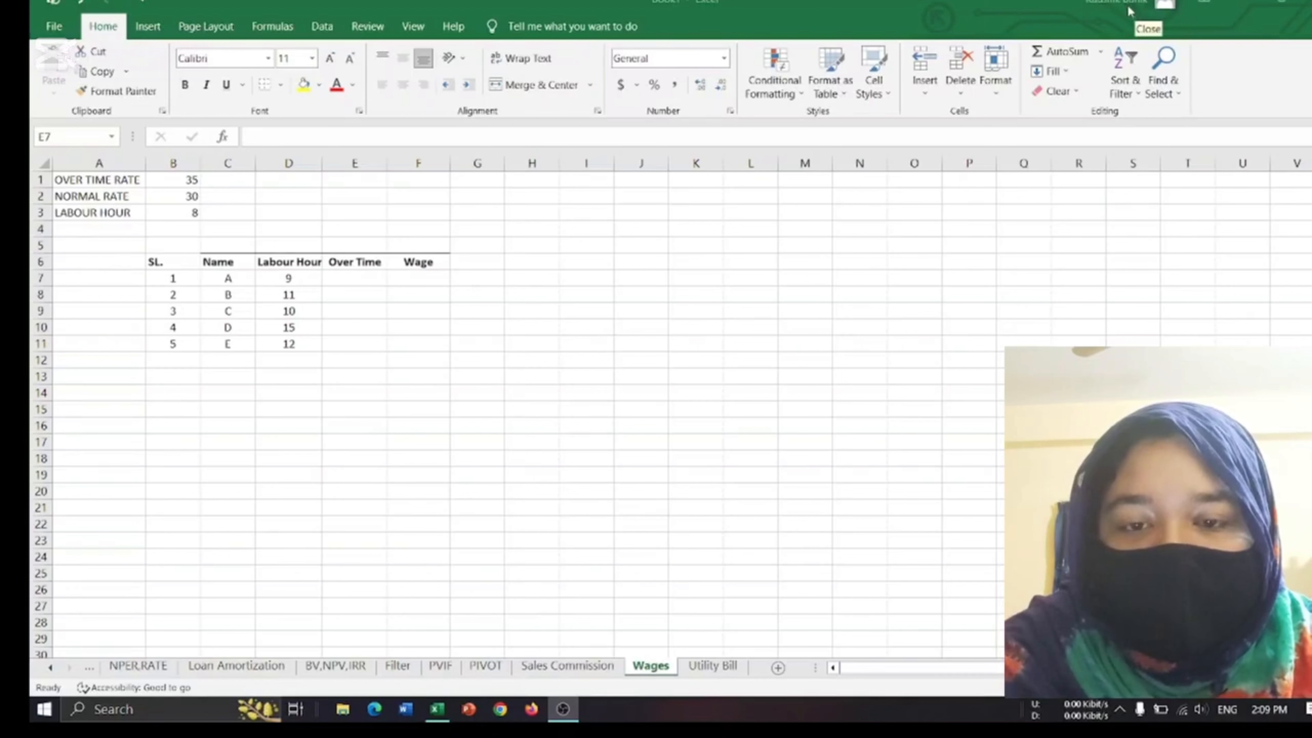
# Begin an IF formula in the first Over Time cell, E7, with the logical test D7>B3.
pyautogui.click(1061, 23)
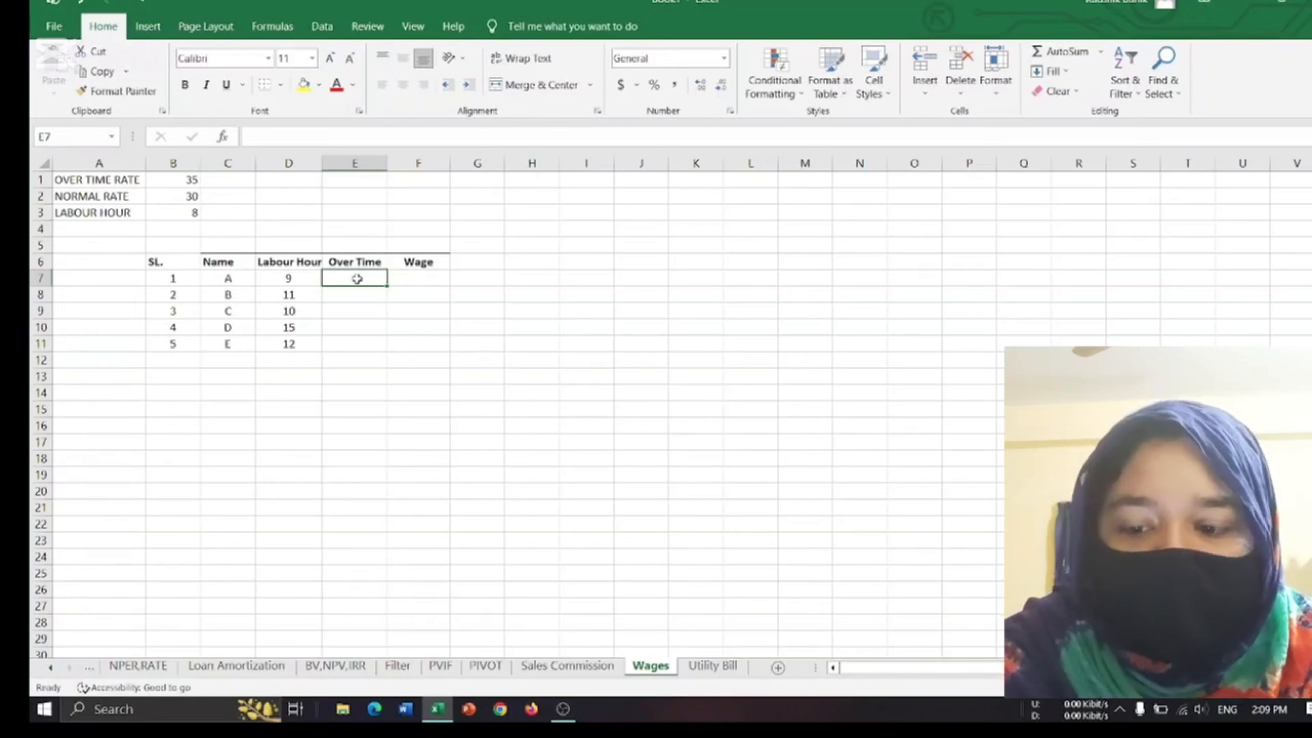
pyautogui.write('if')
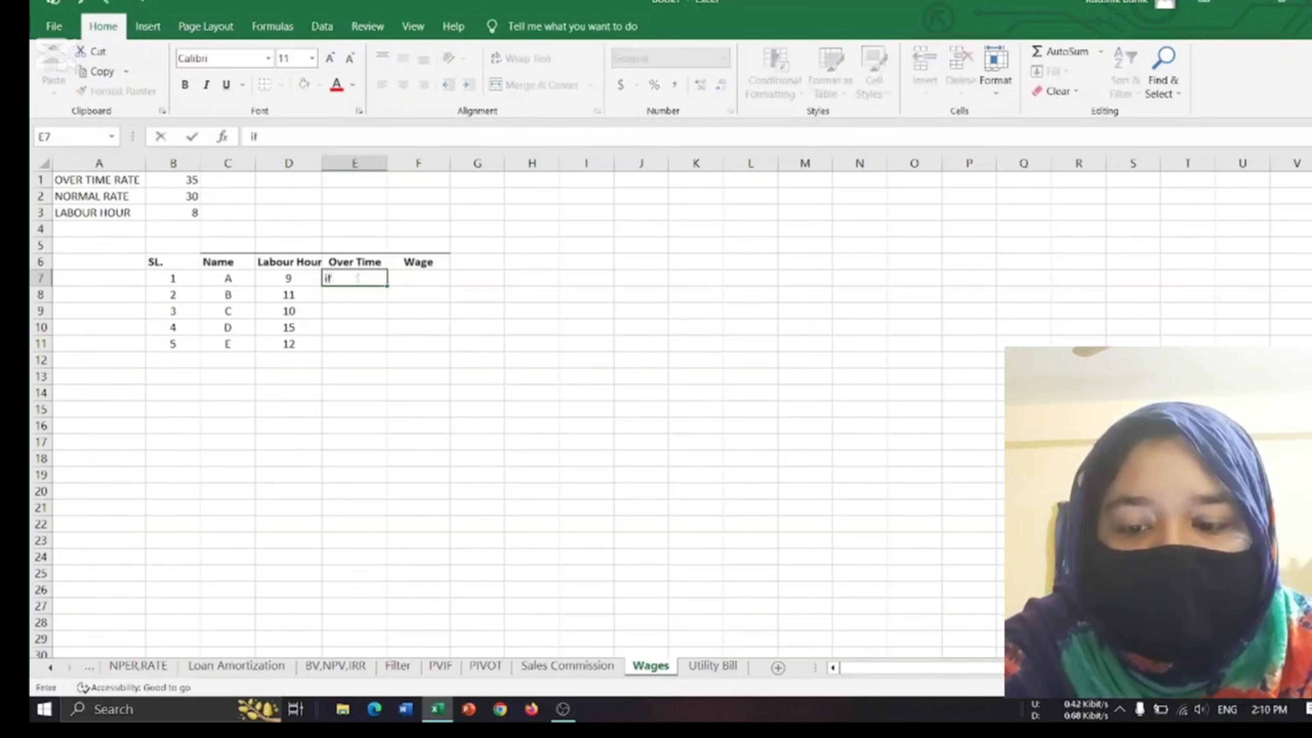
pyautogui.press('BackSpace')
pyautogui.press('BackSpace')
pyautogui.write('=')
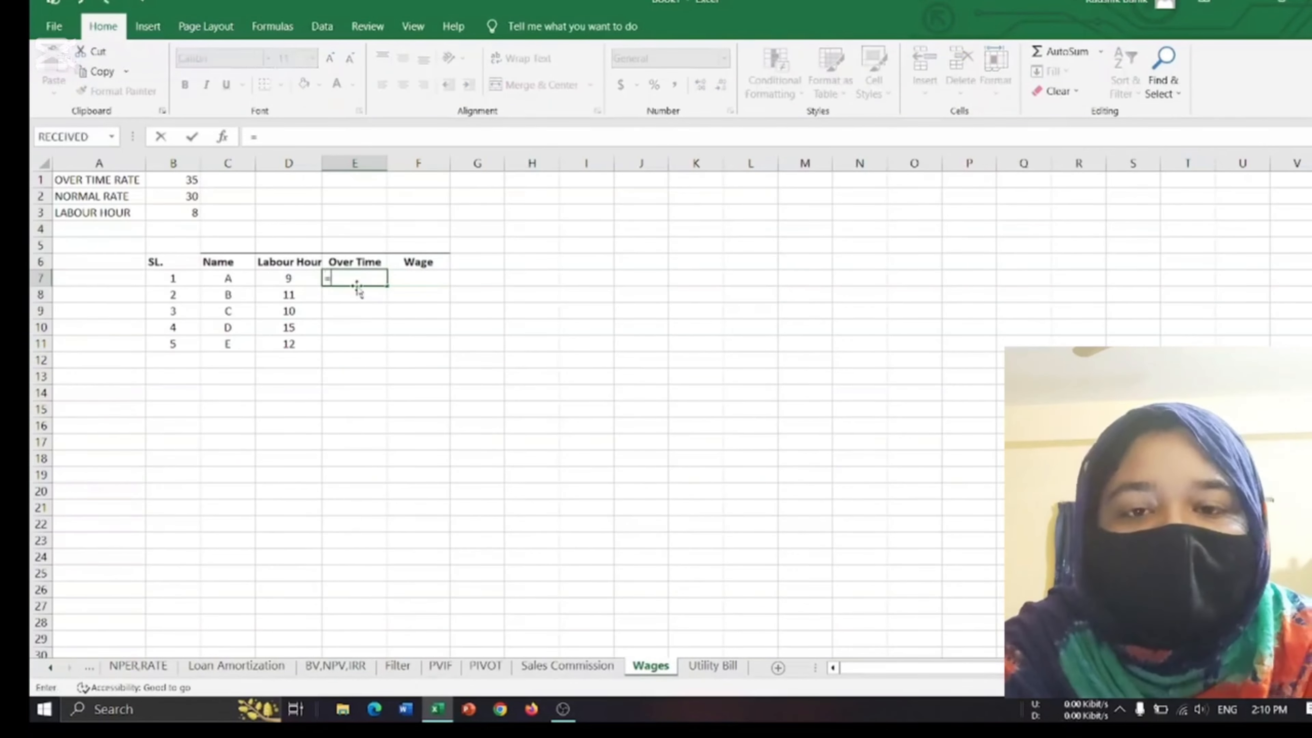
pyautogui.write('IF(')
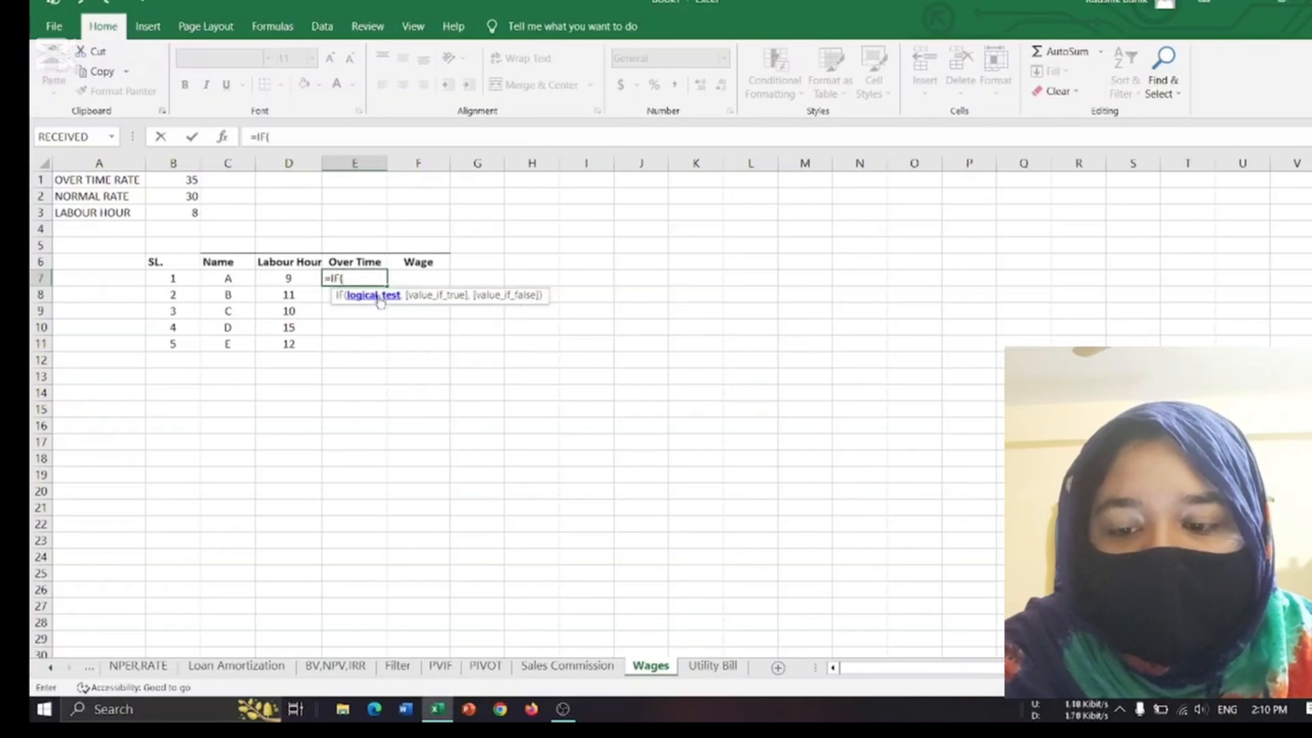
pyautogui.click(292, 279)
pyautogui.write('>')
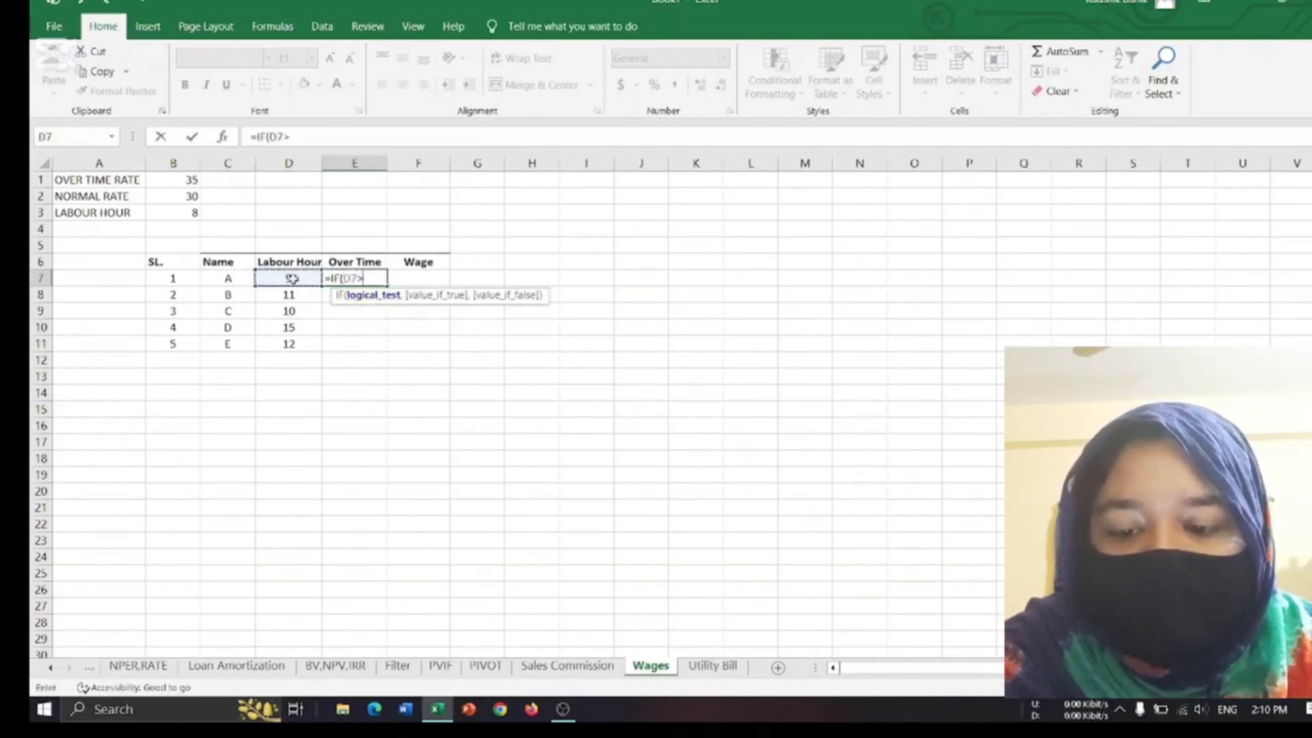
pyautogui.click(180, 211)
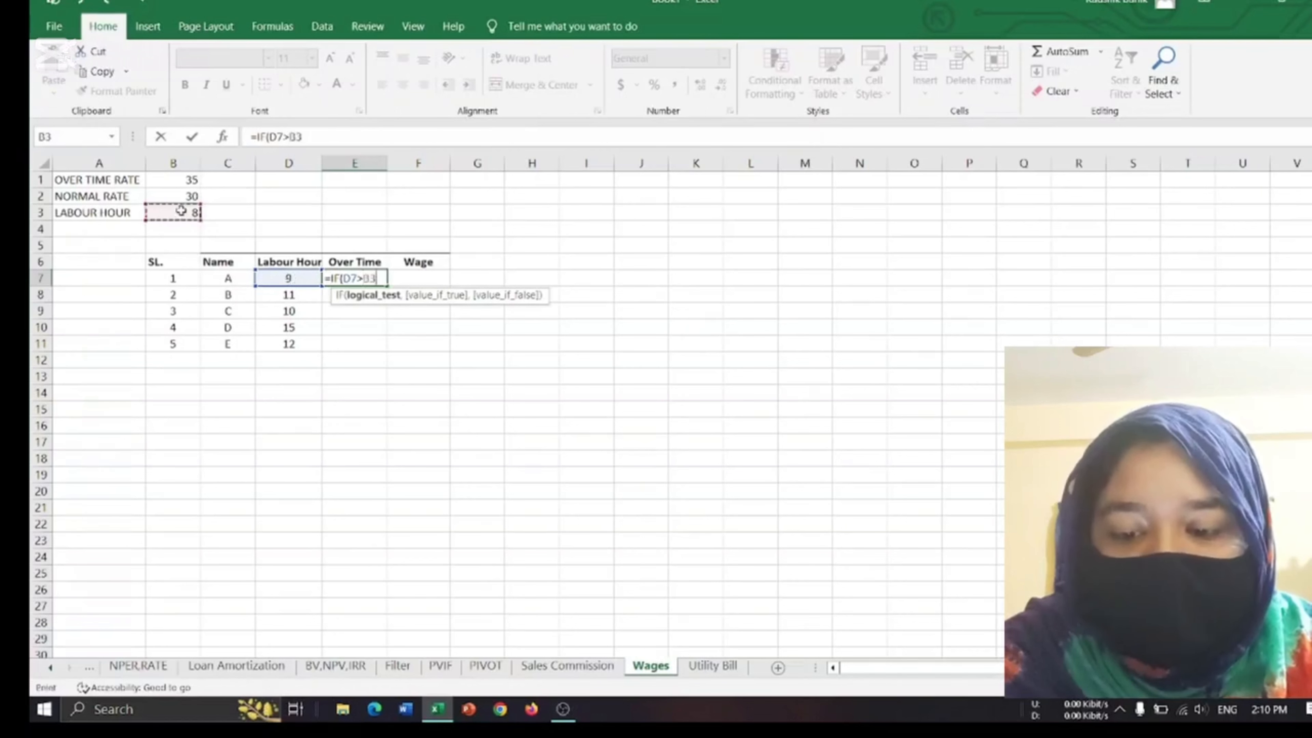
pyautogui.write(',')
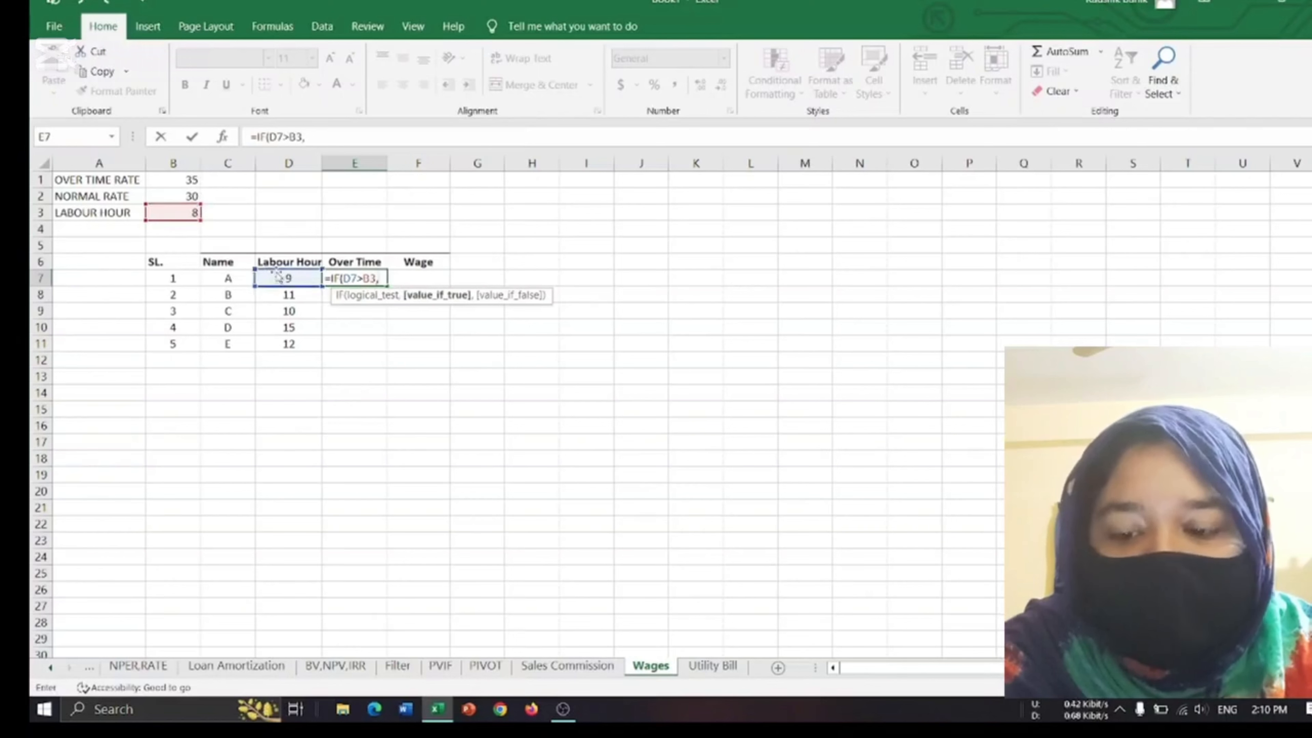
# Complete the E7 overtime formula with D7-B3 as the value if true and 0 as the value if false.
pyautogui.click(297, 294)
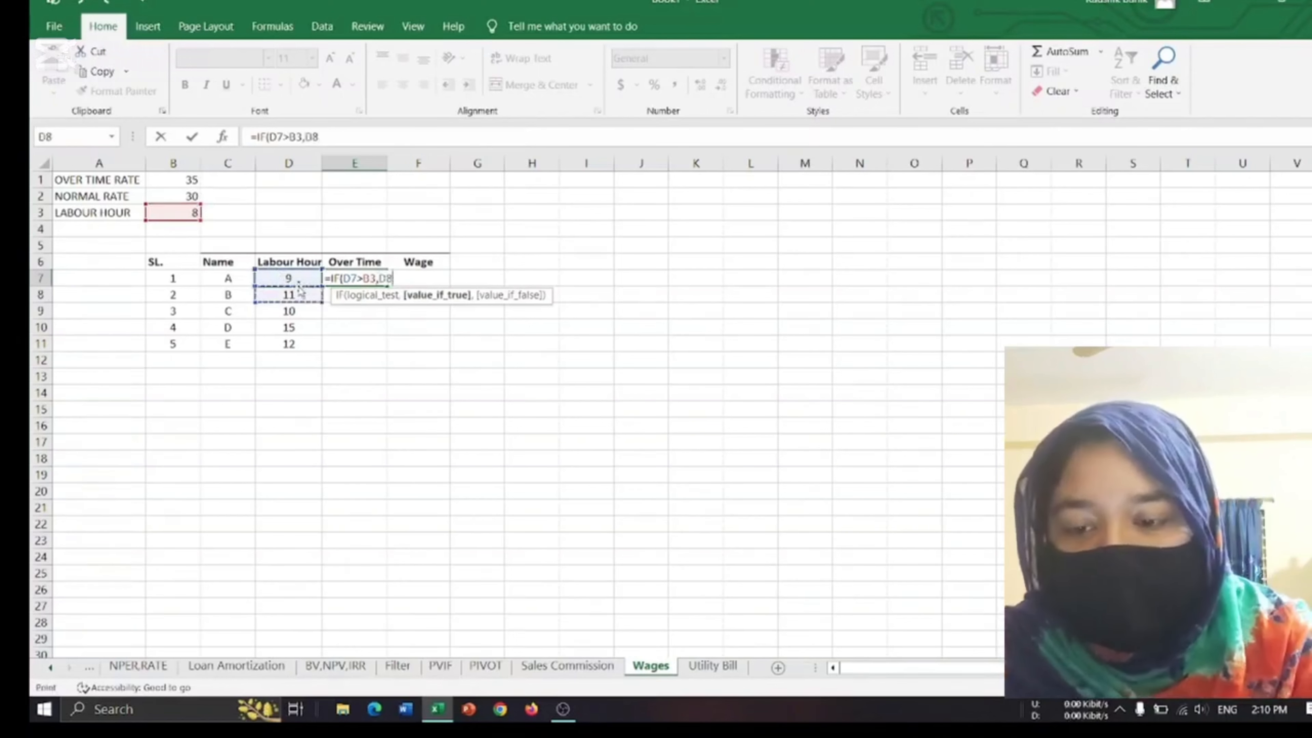
pyautogui.click(299, 278)
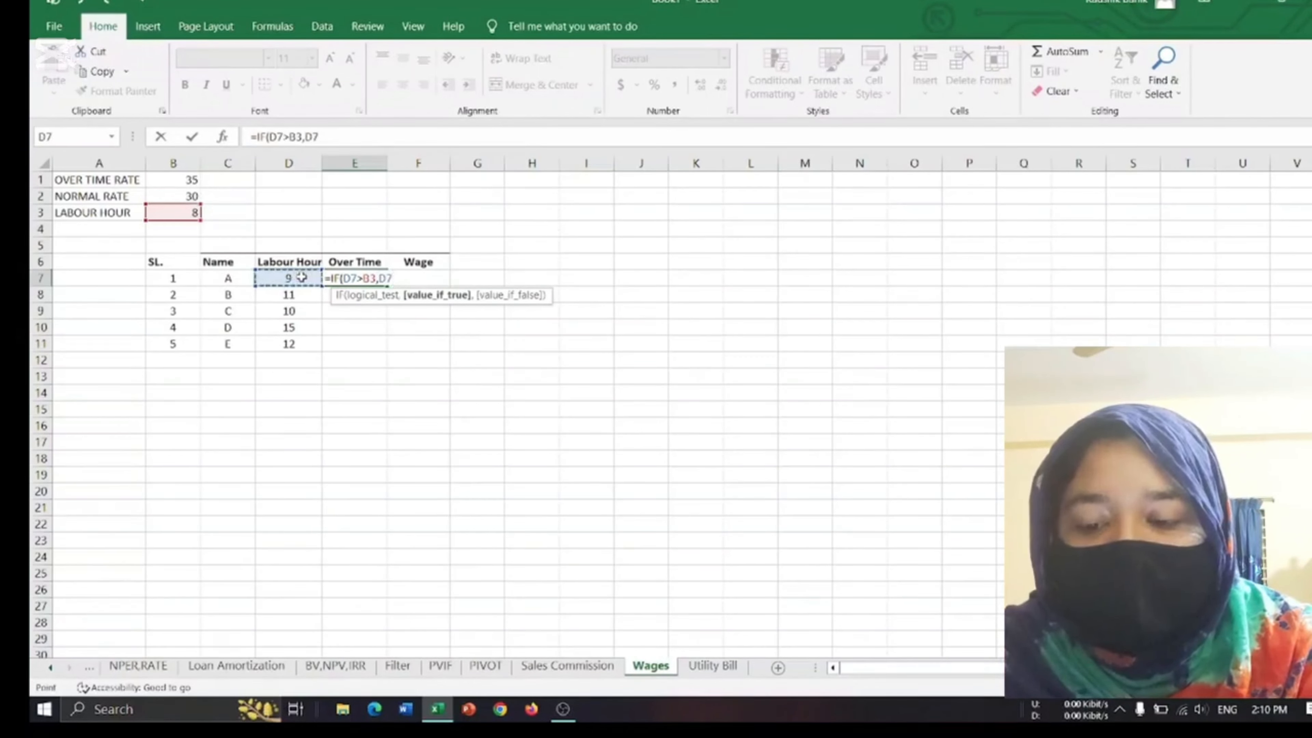
pyautogui.write('-')
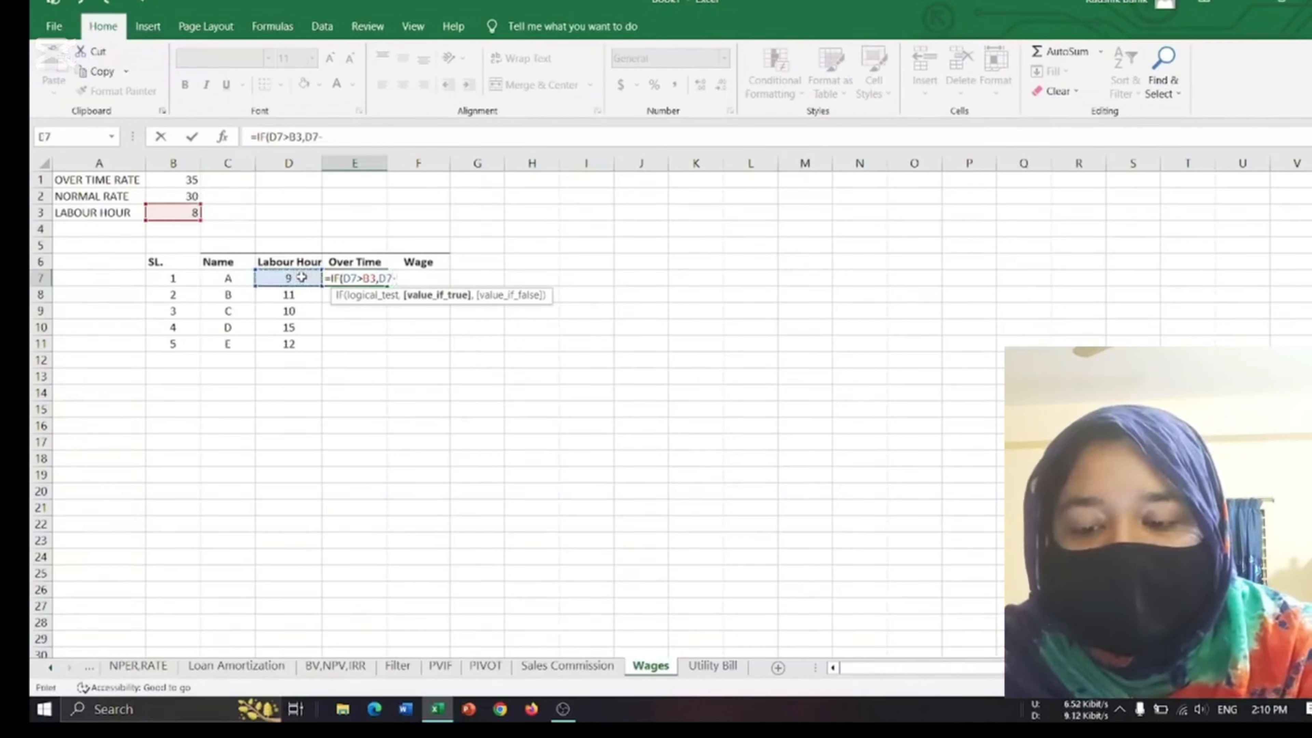
pyautogui.click(181, 213)
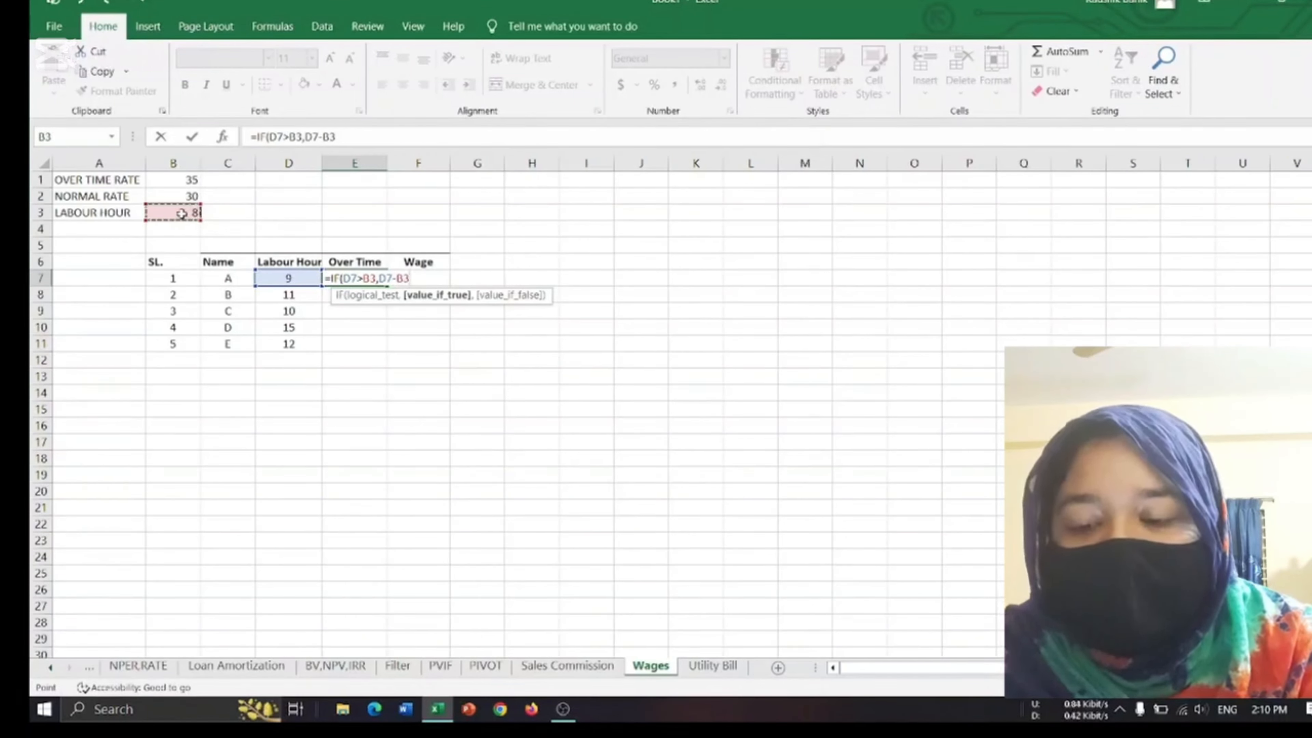
pyautogui.write(',0')
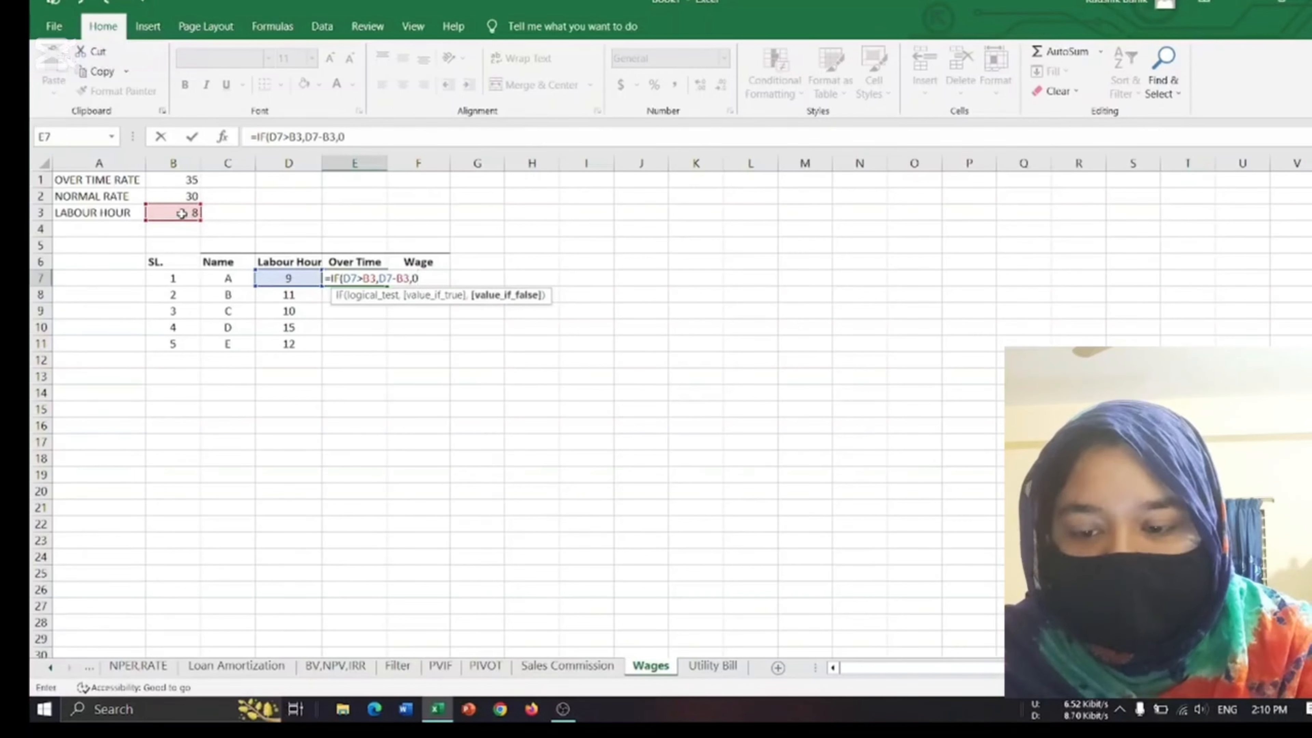
pyautogui.write(')')
pyautogui.hotkey('ctrl', 'Return')
pyautogui.press('Return')
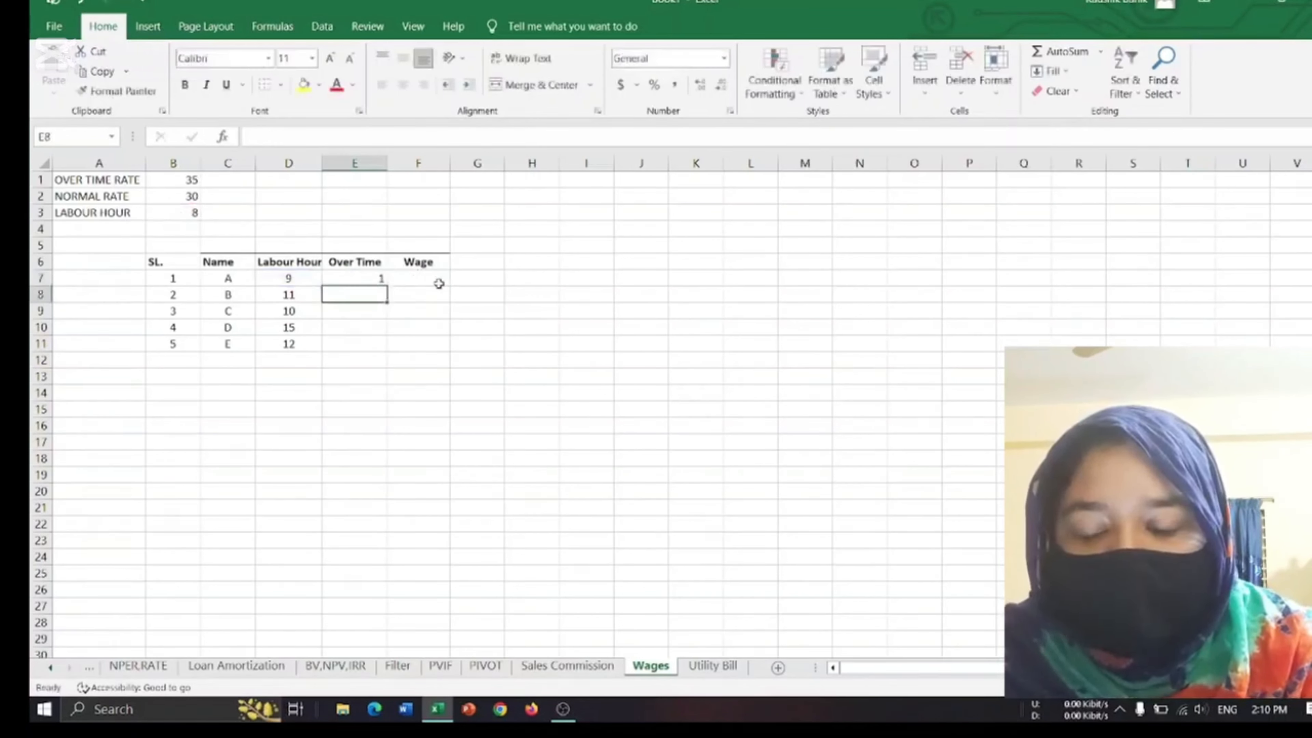
# Make both B3 references in the E7 overtime formula absolute and fill it down through E11.
pyautogui.click(367, 274)
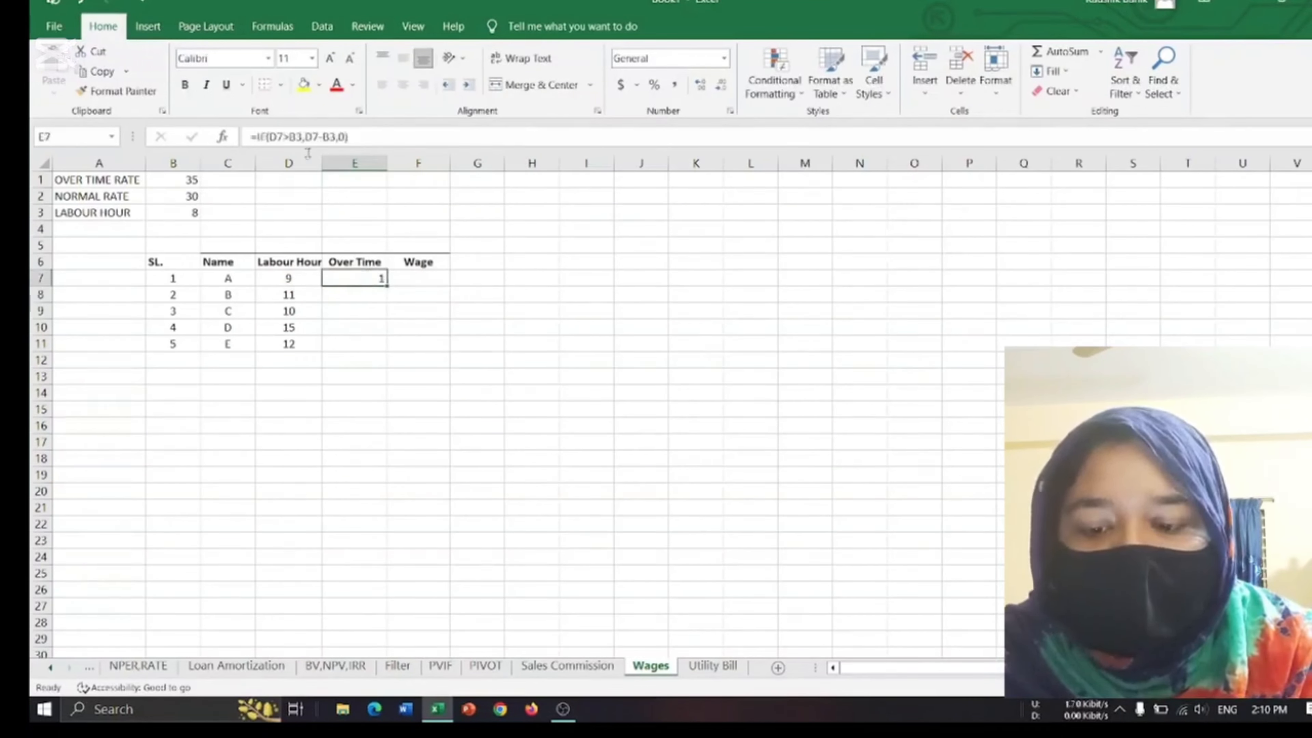
pyautogui.click(298, 137)
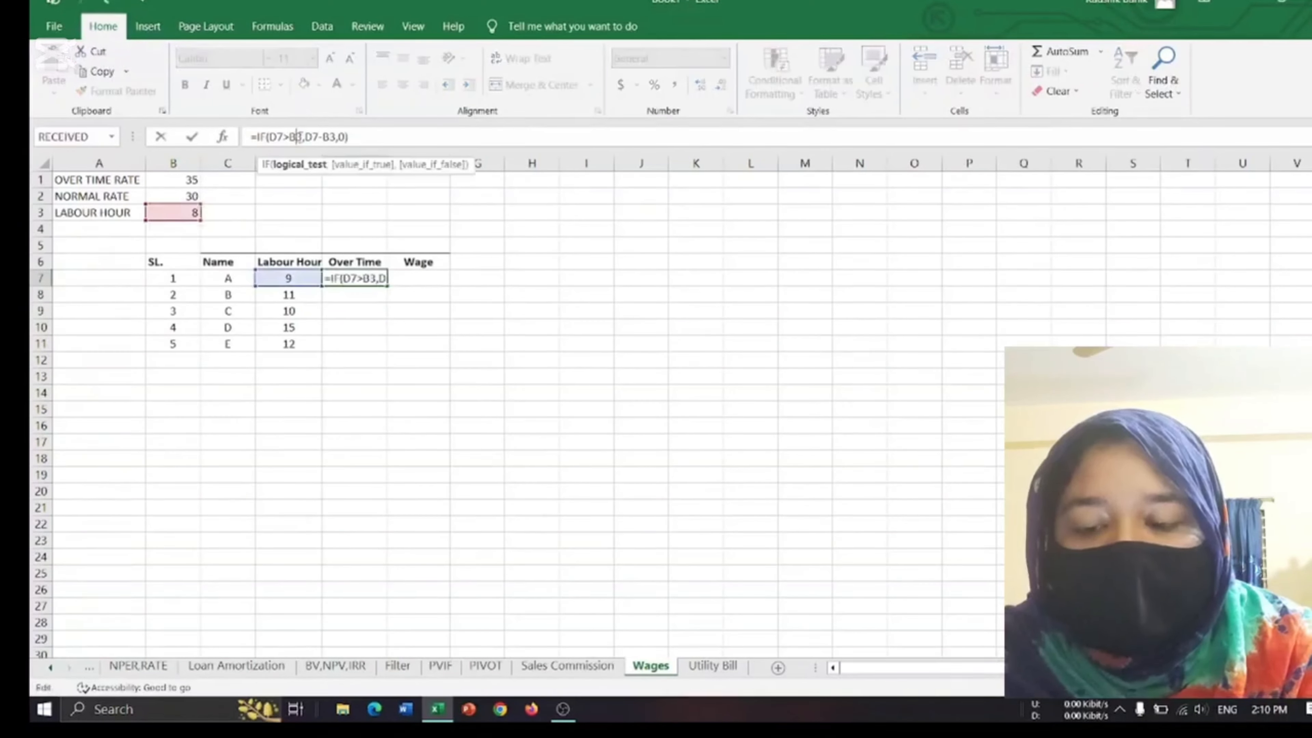
pyautogui.press('F4')
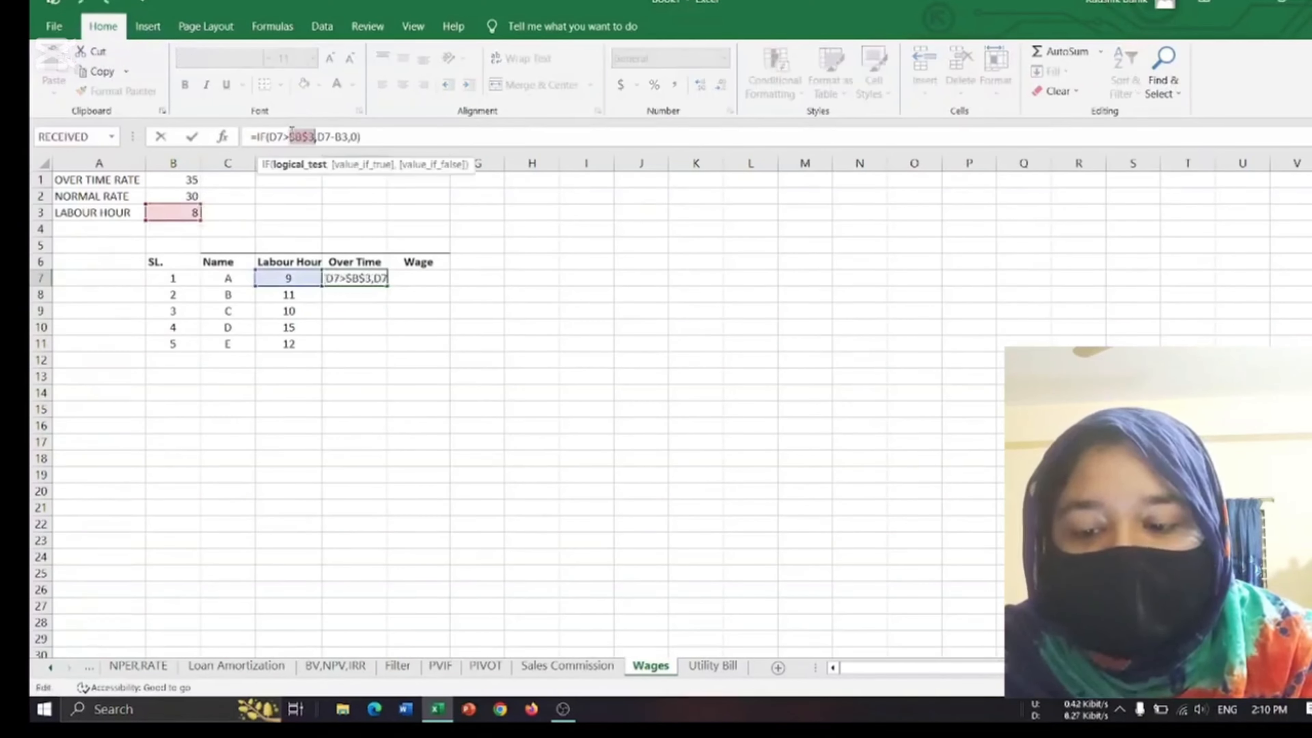
pyautogui.click(341, 136)
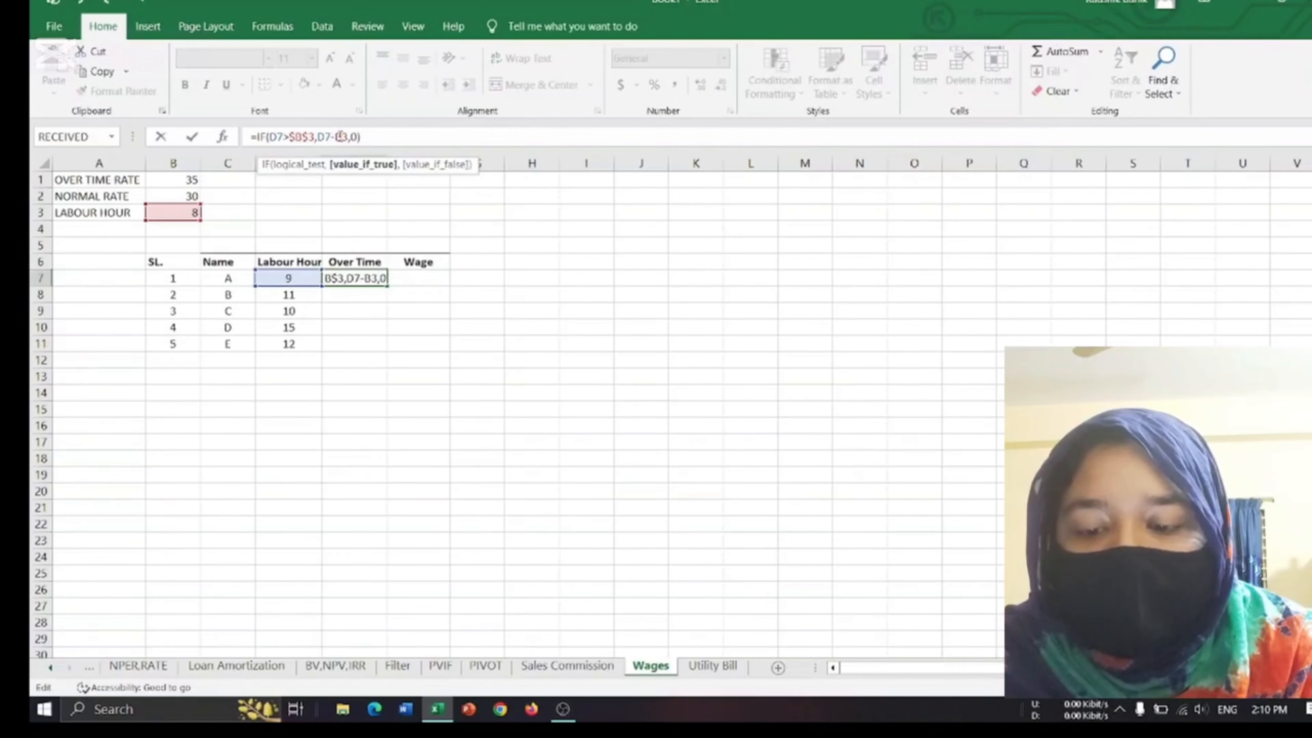
pyautogui.press('F4')
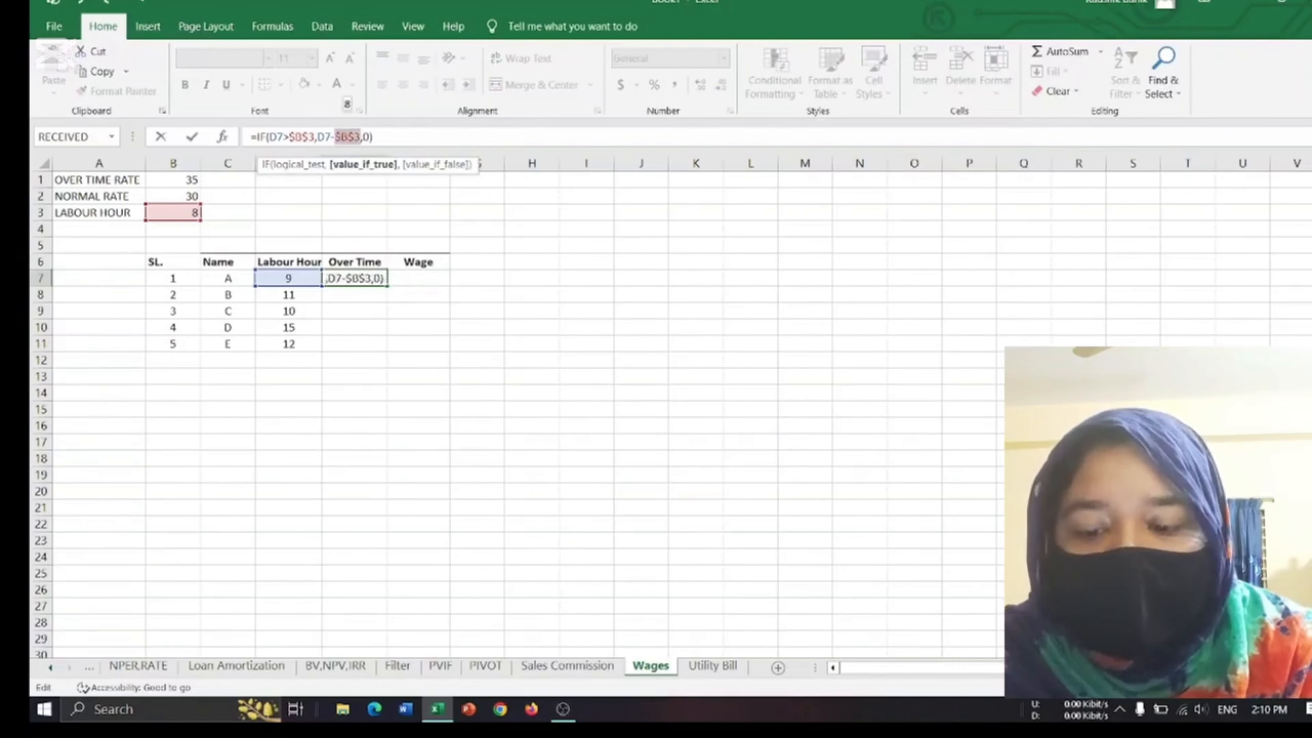
pyautogui.press('Return')
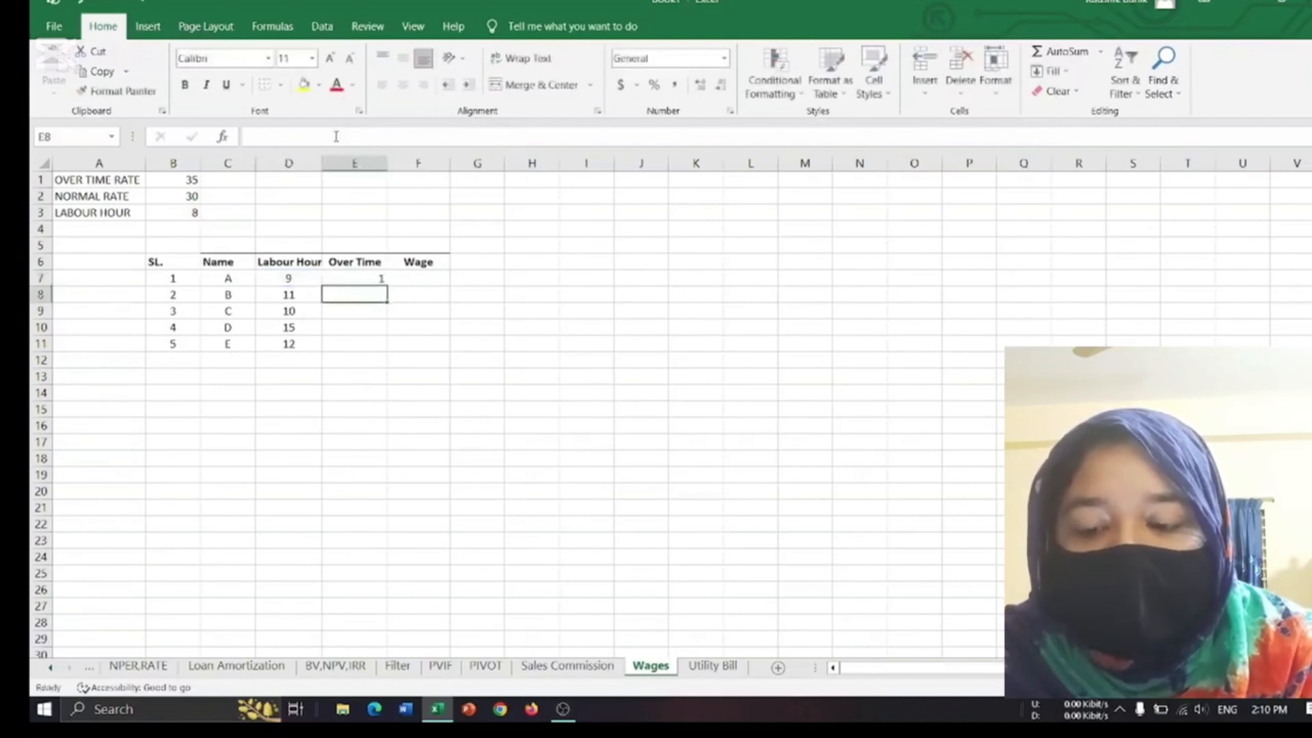
pyautogui.click(363, 277)
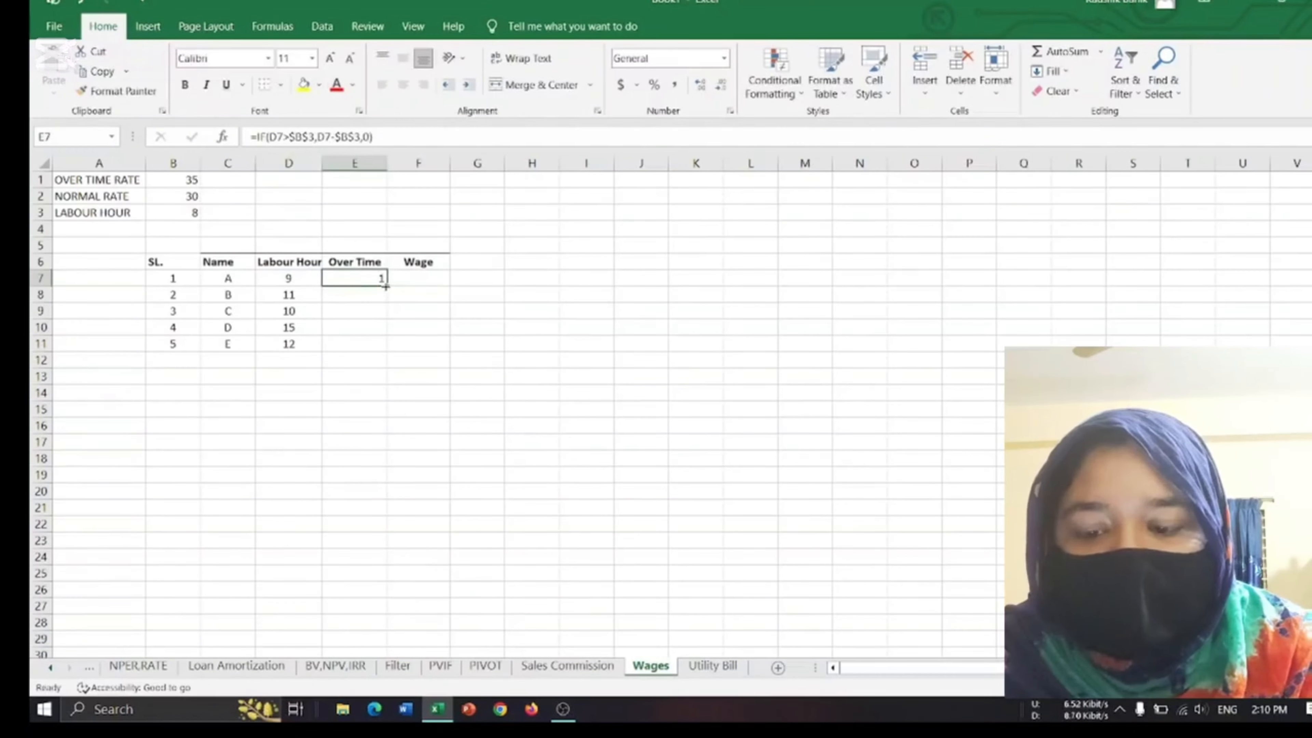
pyautogui.moveTo(386, 286); pyautogui.dragTo(369, 347)
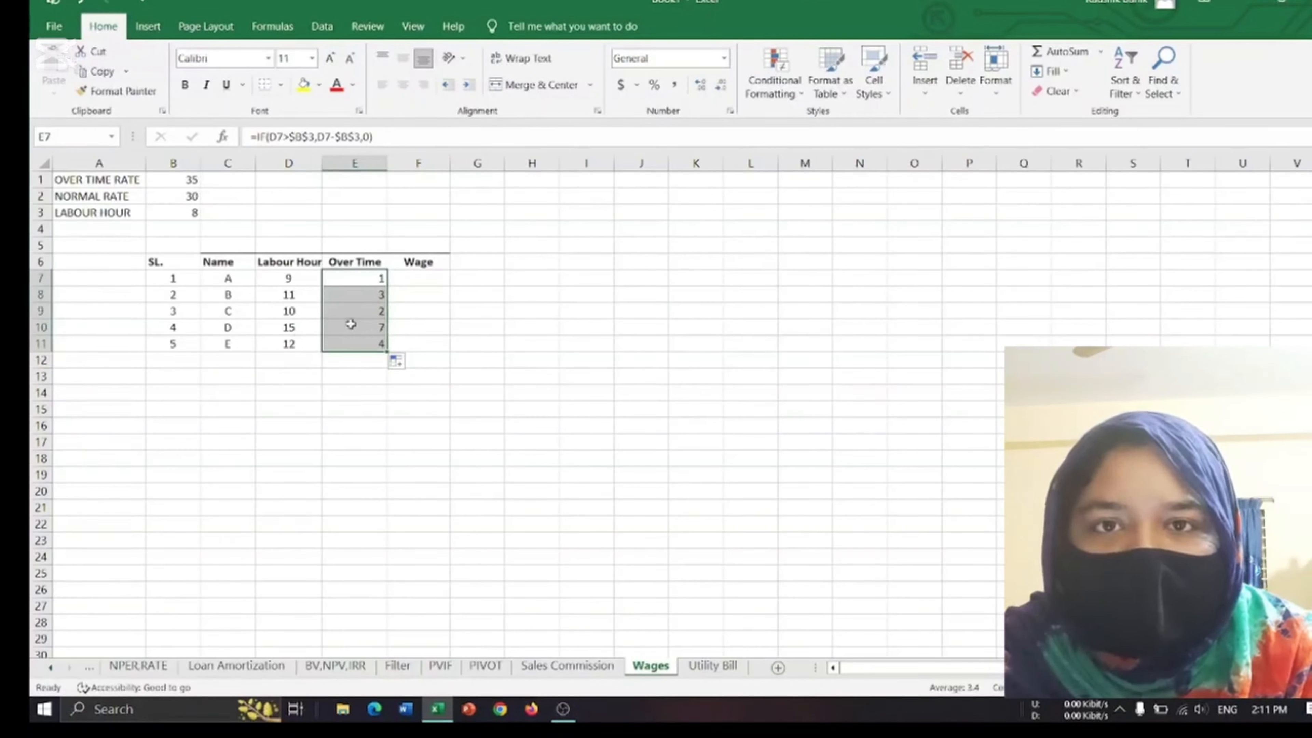
# Begin an IF formula in the first Wage cell, F7, with the logical test D7>B3.
pyautogui.click(417, 281)
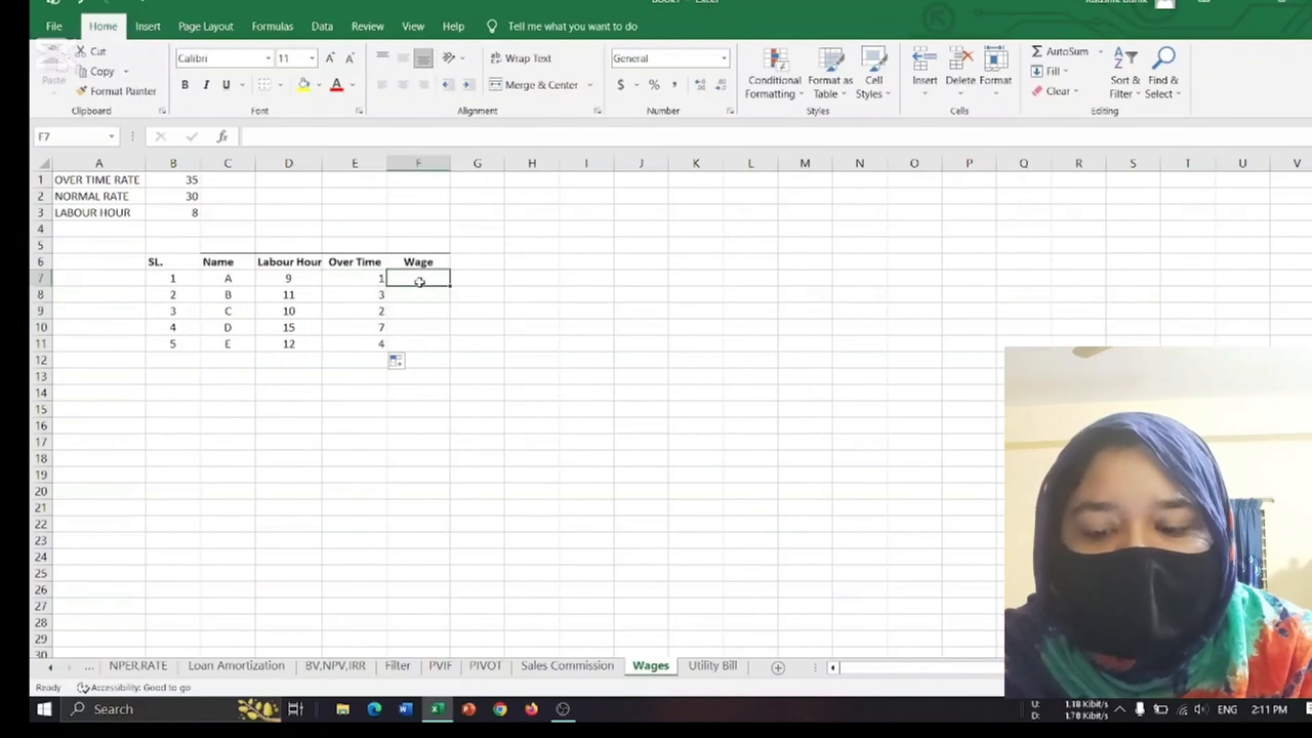
pyautogui.write('=')
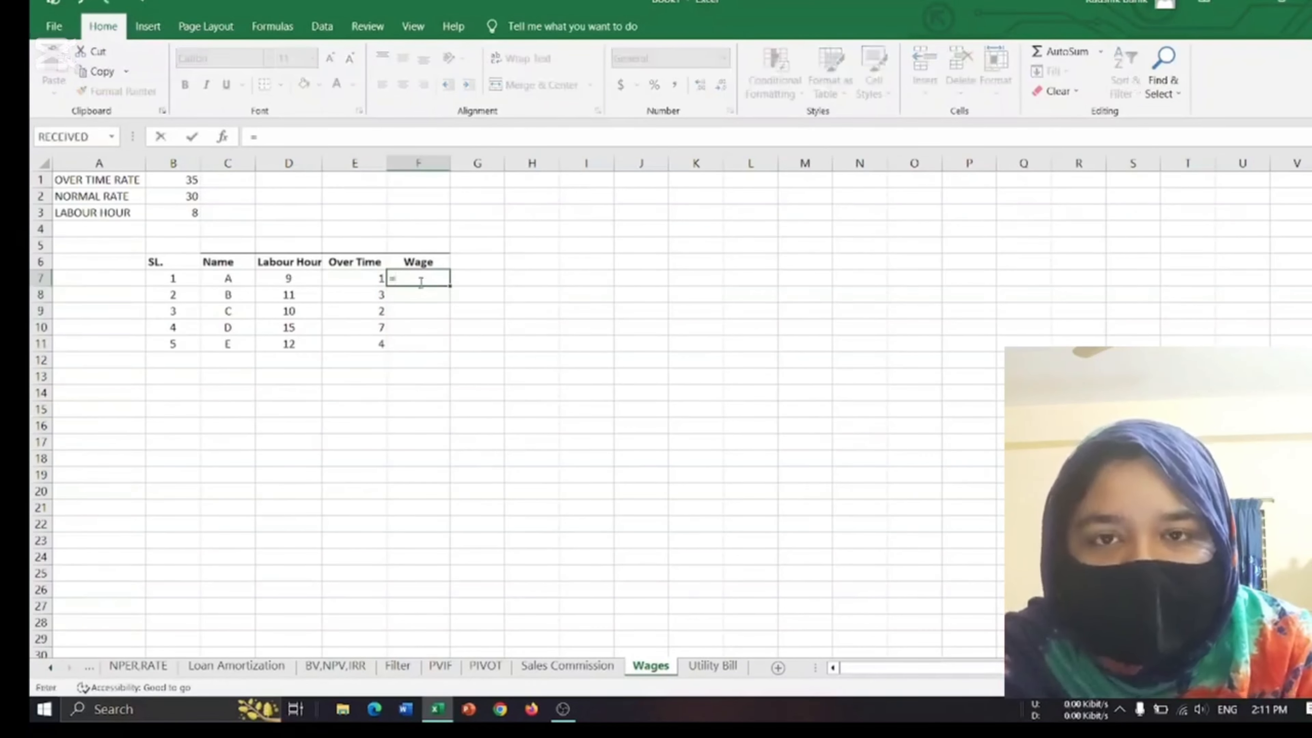
pyautogui.write('if')
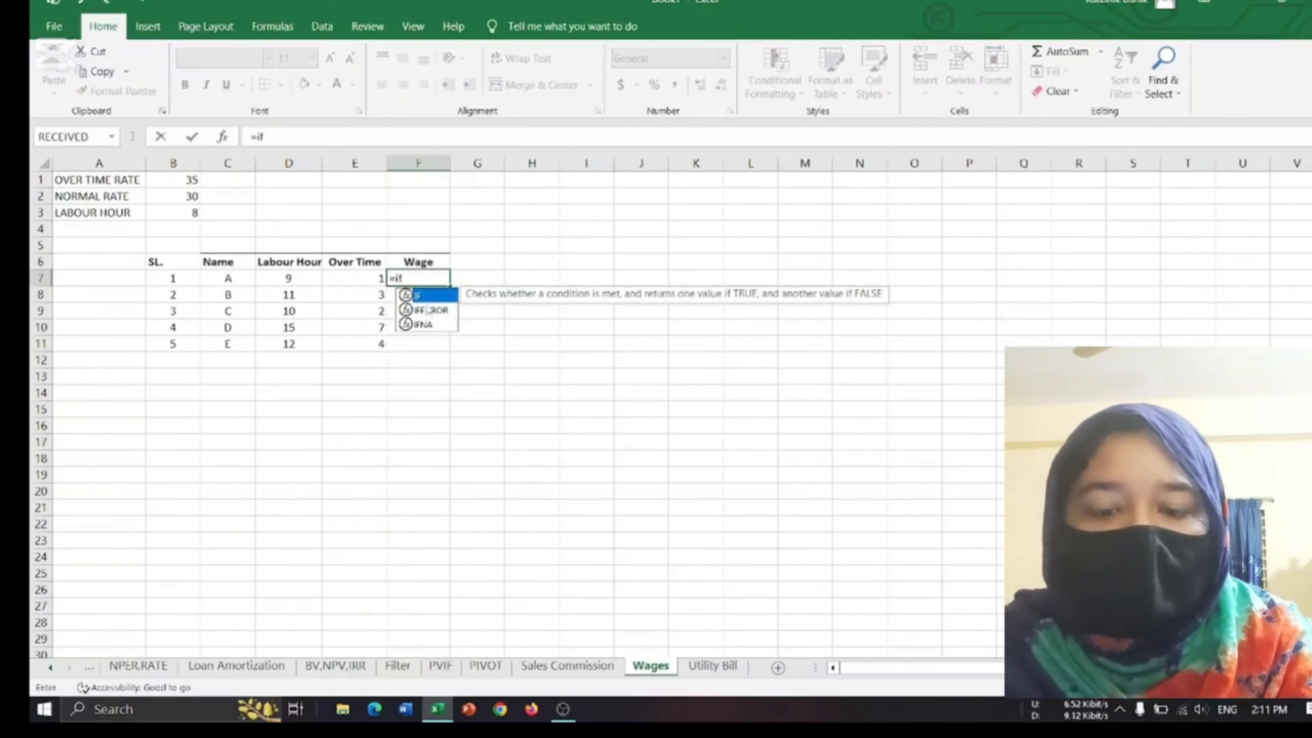
pyautogui.doubleClick(432, 295)
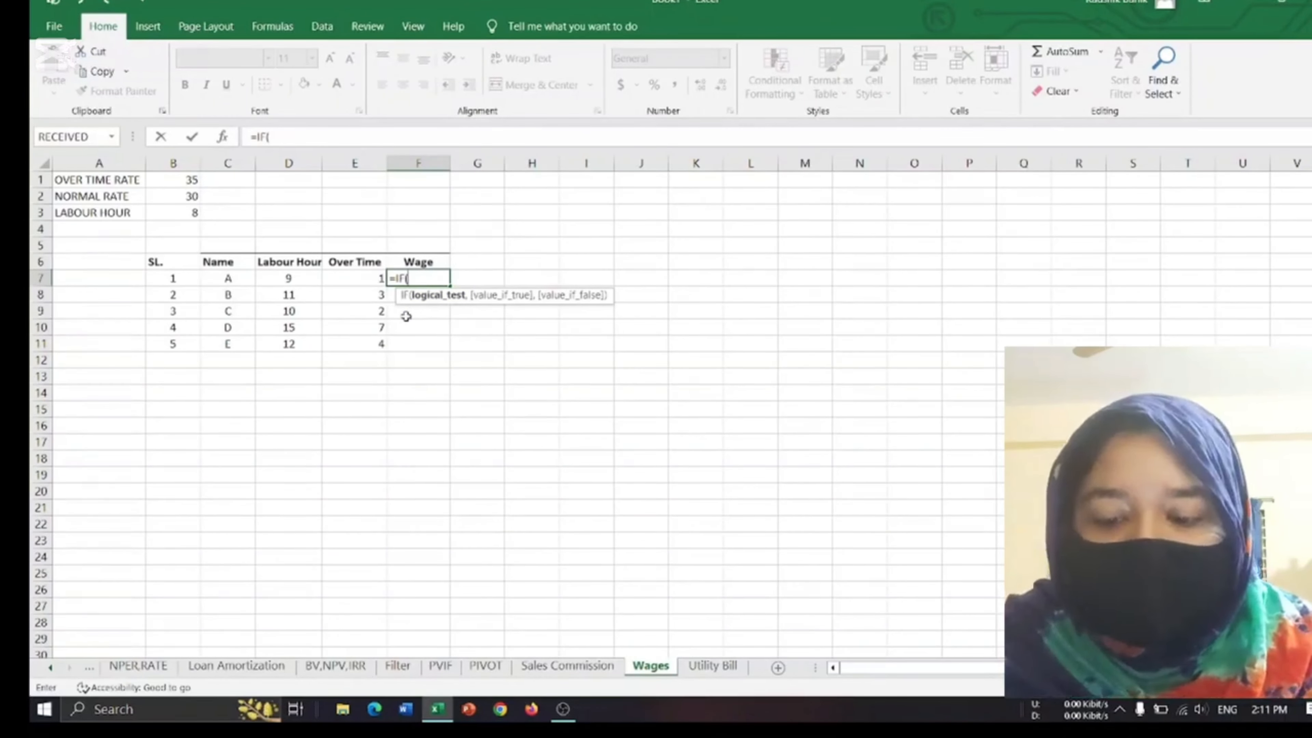
pyautogui.click(310, 280)
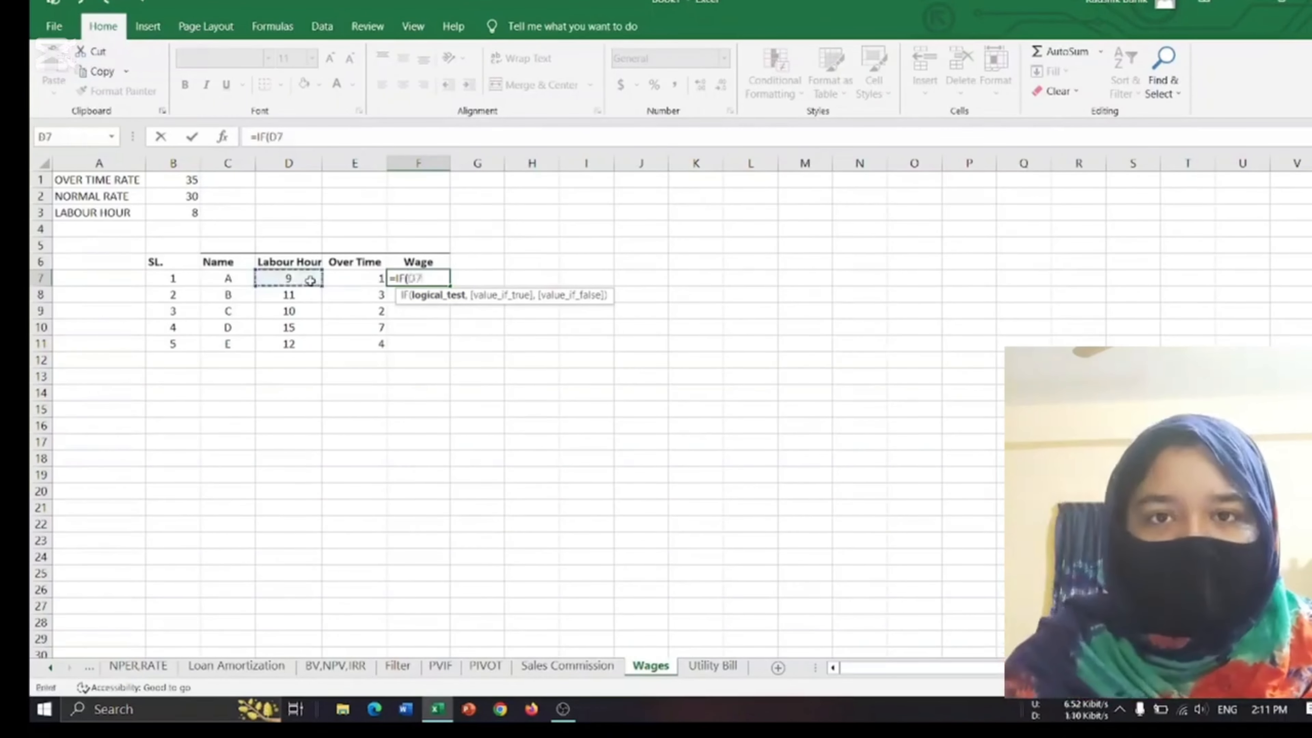
pyautogui.write('>')
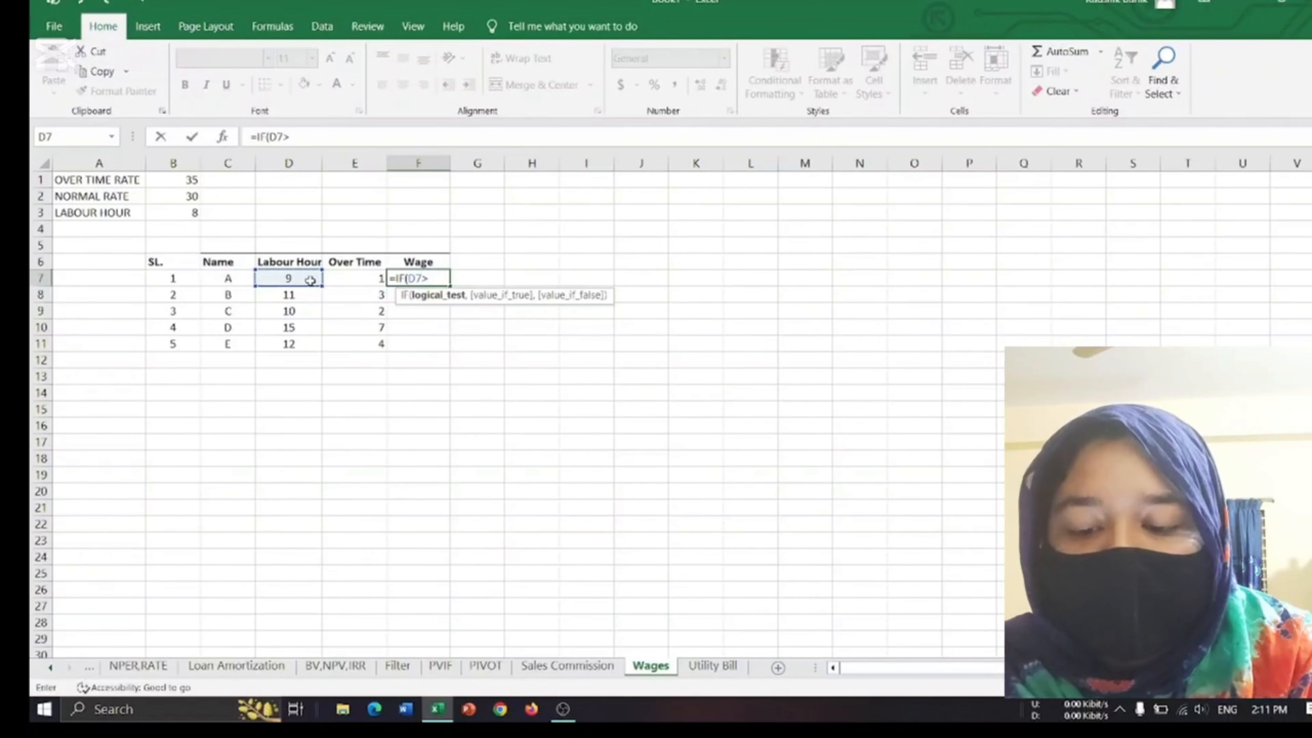
pyautogui.click(187, 213)
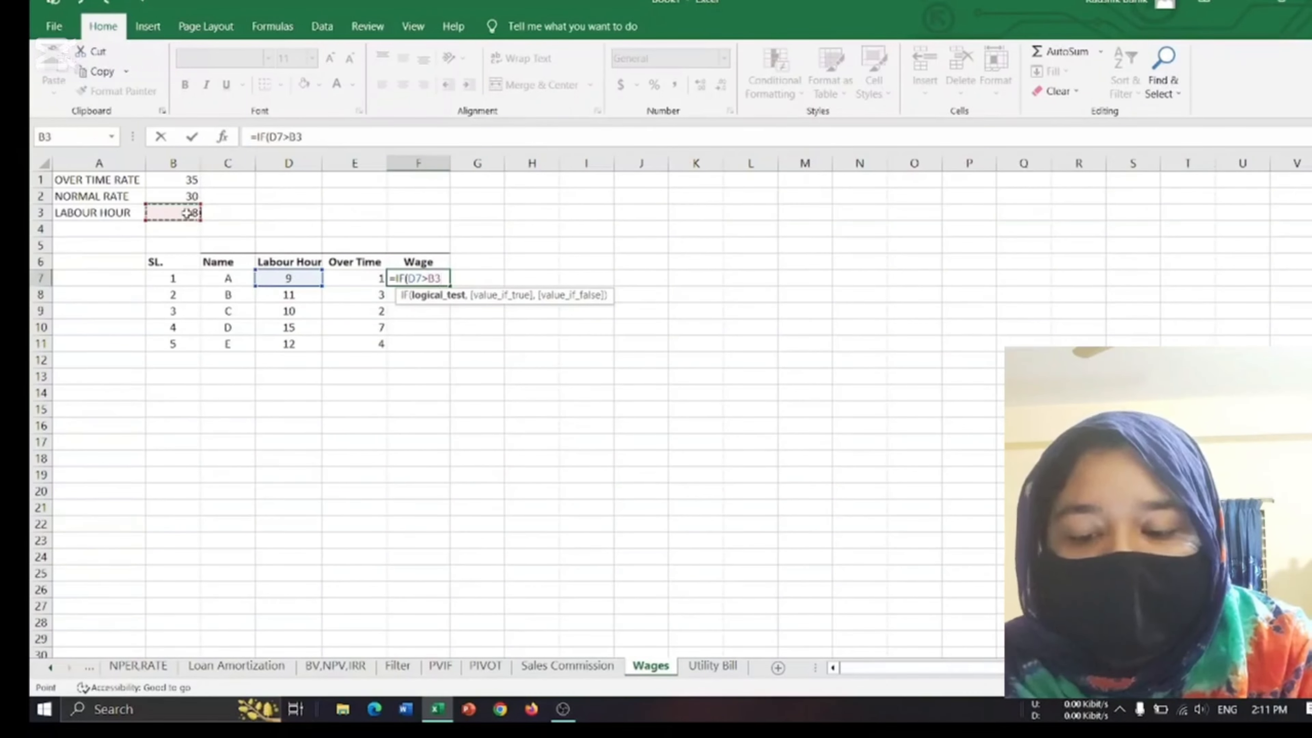
pyautogui.write(',')
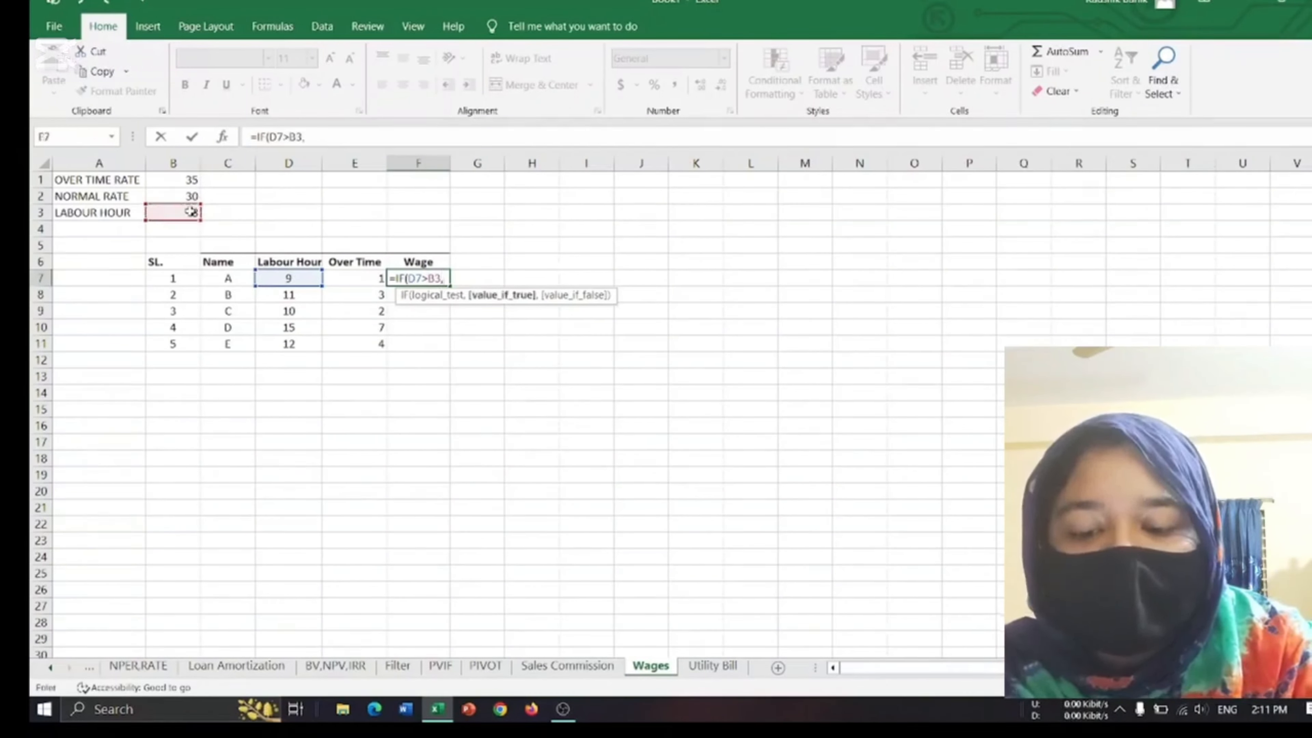
# Enter D7*B2+E7*B1 as the value if true in the F7 wage formula.
pyautogui.click(272, 278)
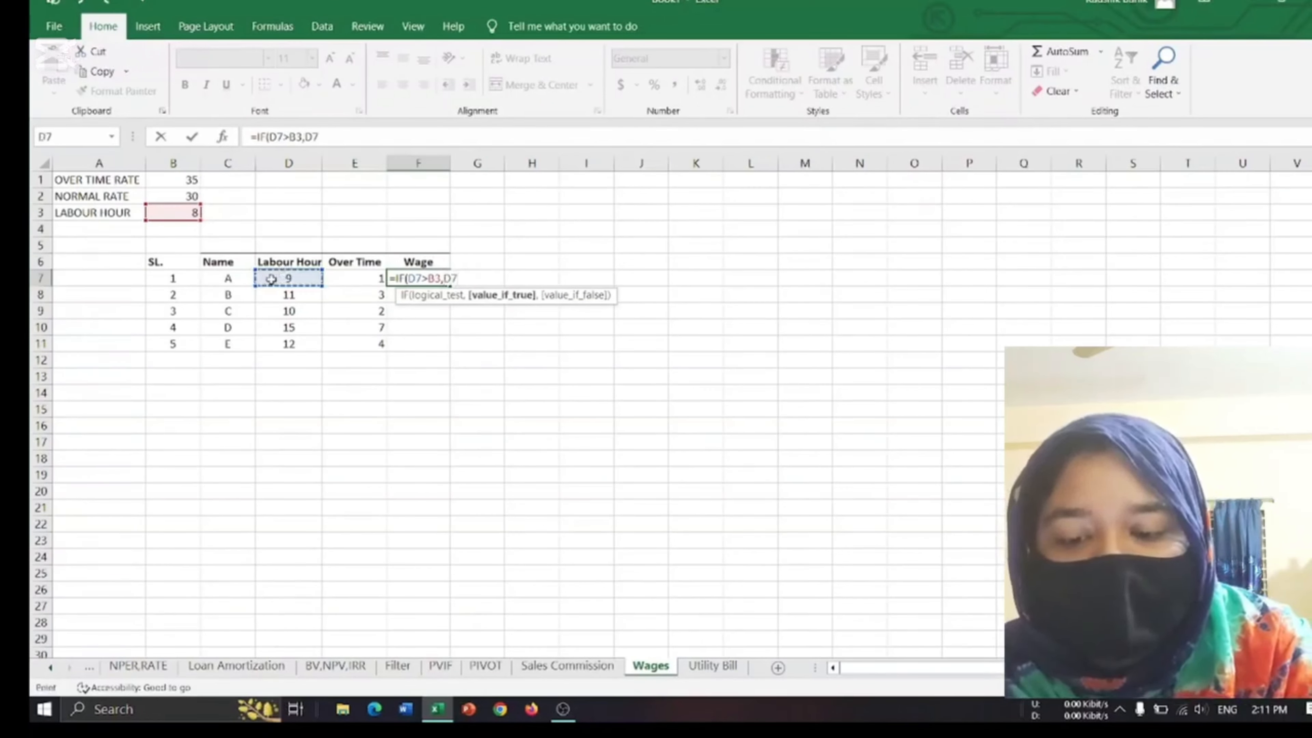
pyautogui.write('*')
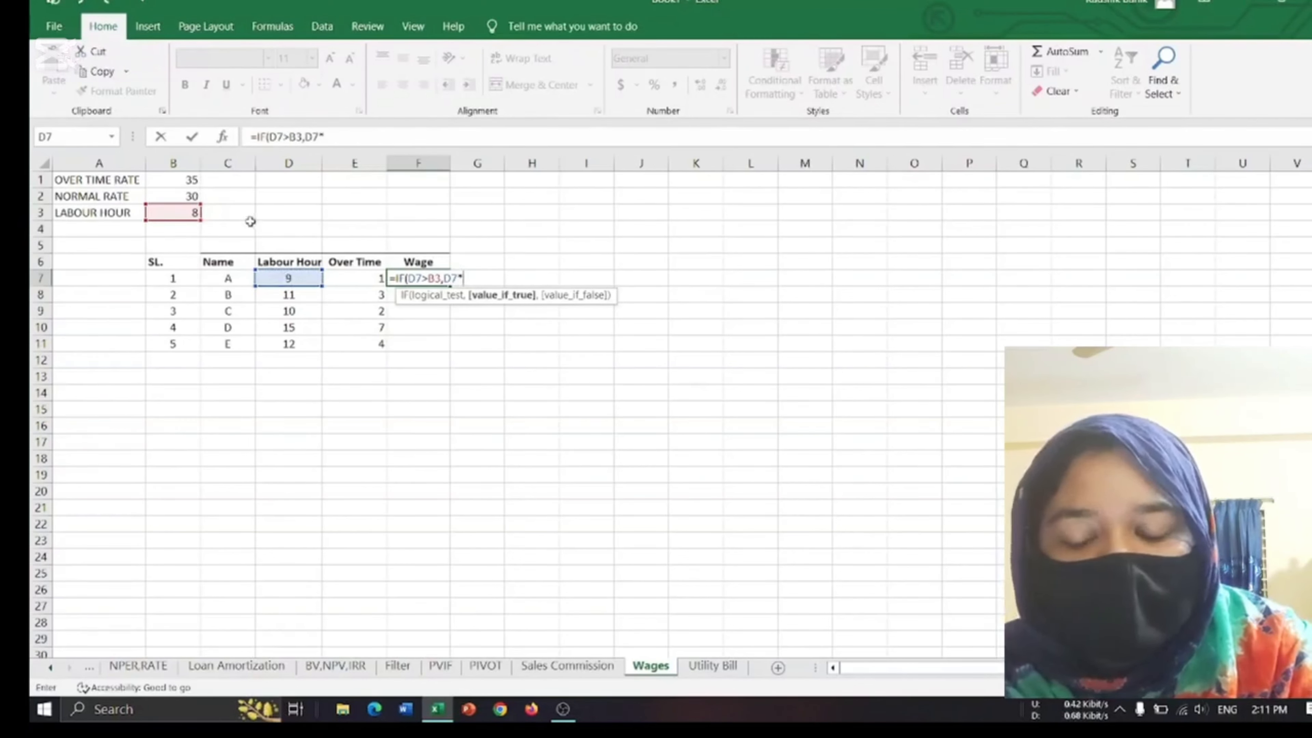
pyautogui.click(174, 181)
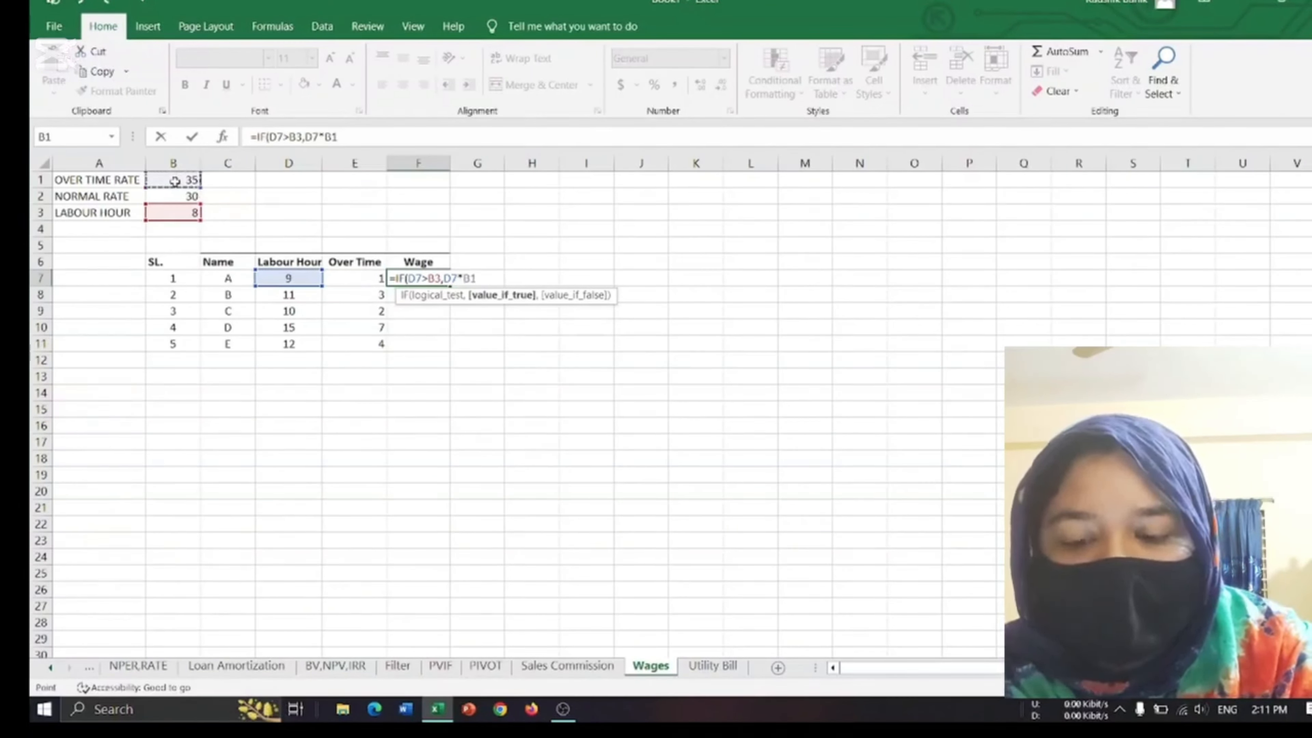
pyautogui.press('BackSpace')
pyautogui.press('BackSpace')
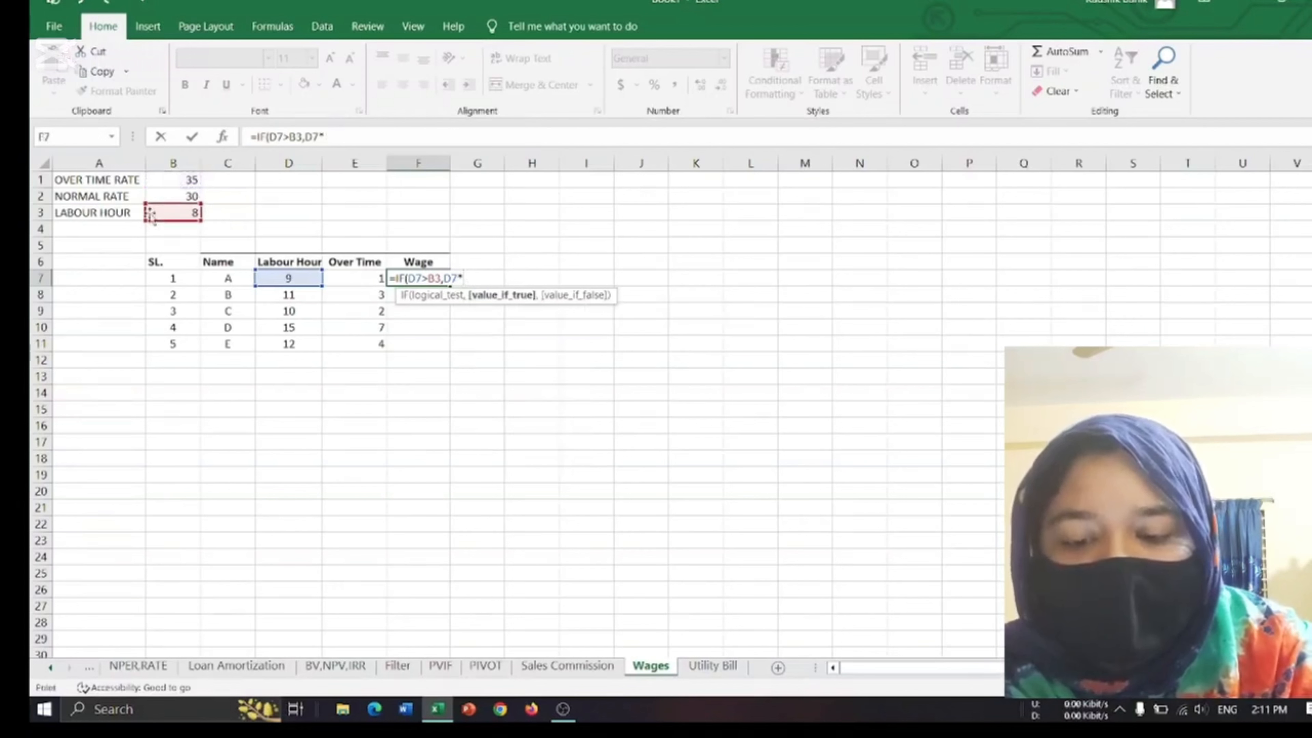
pyautogui.click(171, 196)
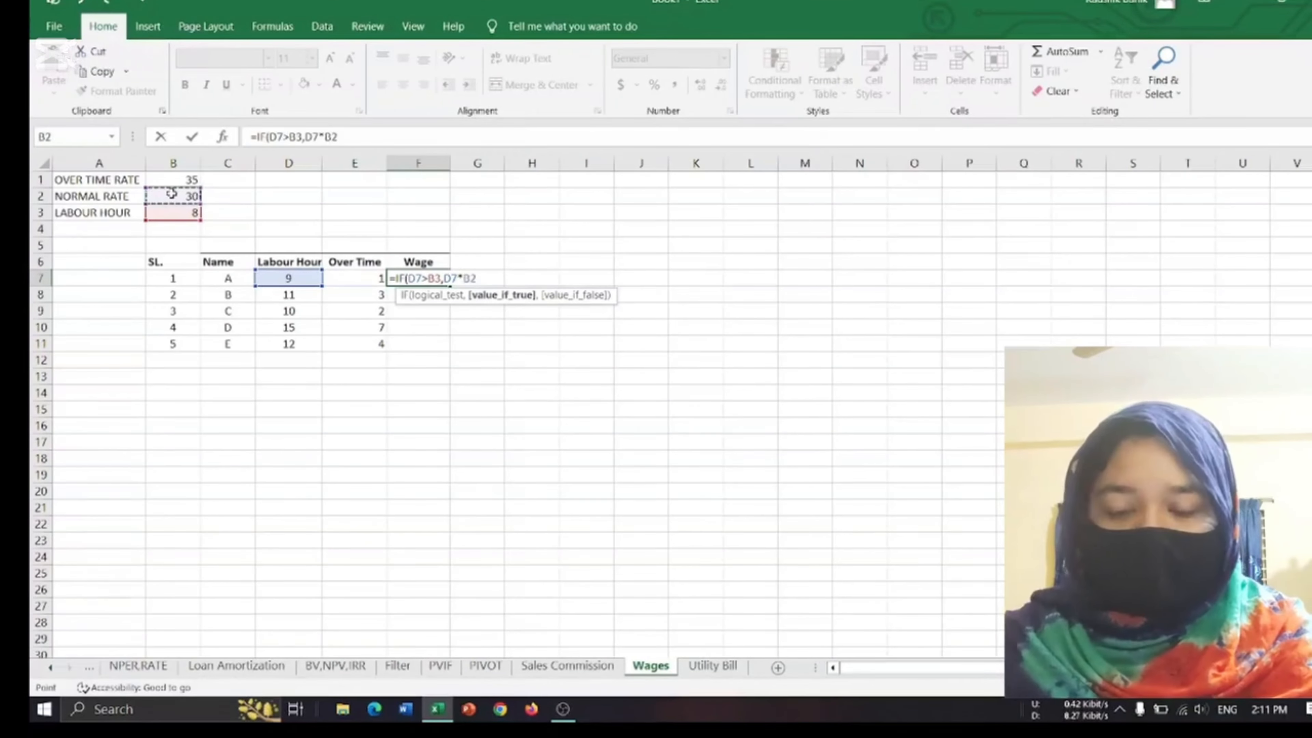
pyautogui.write('+')
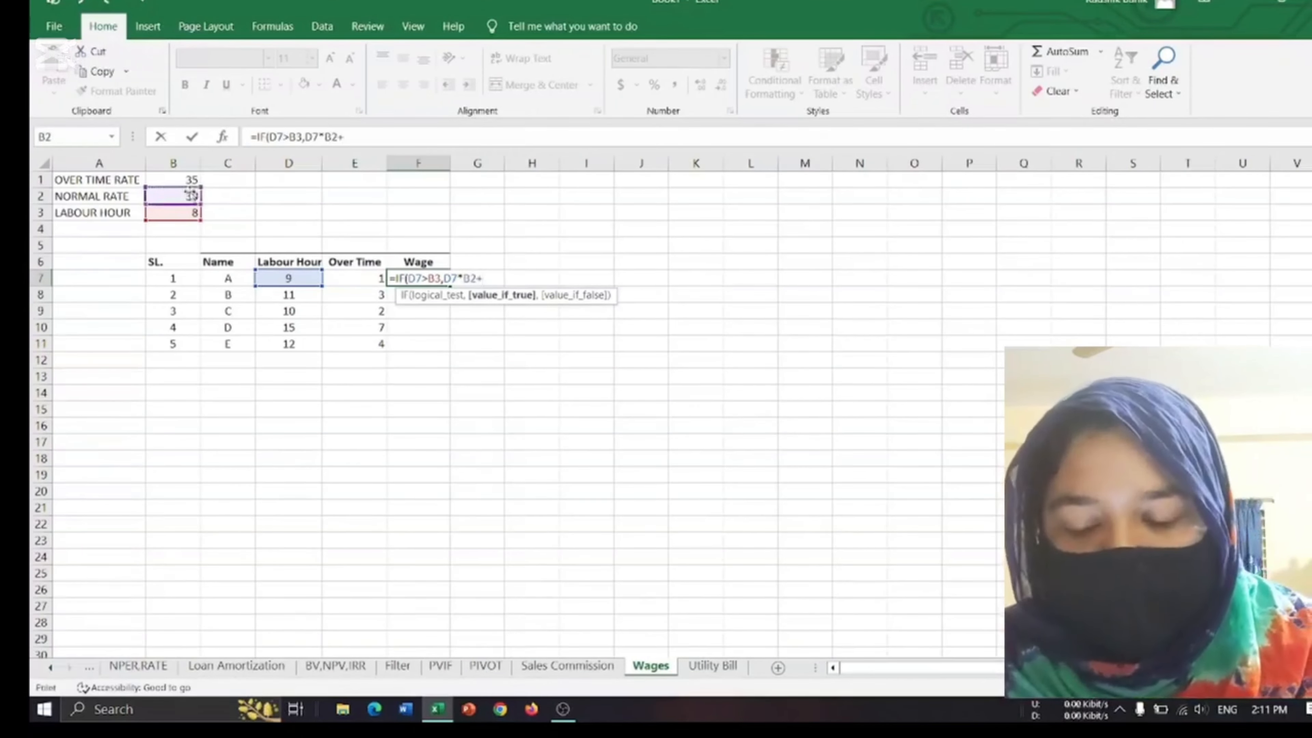
pyautogui.click(348, 277)
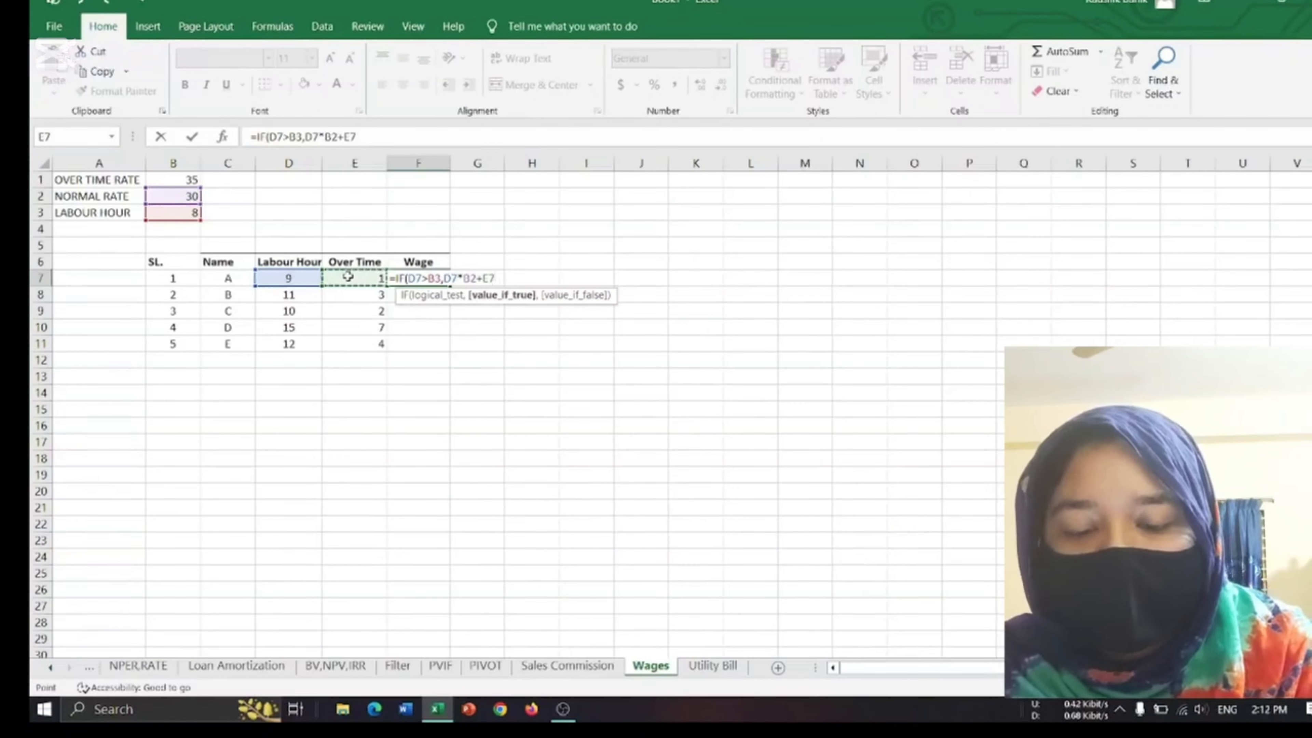
pyautogui.write('*')
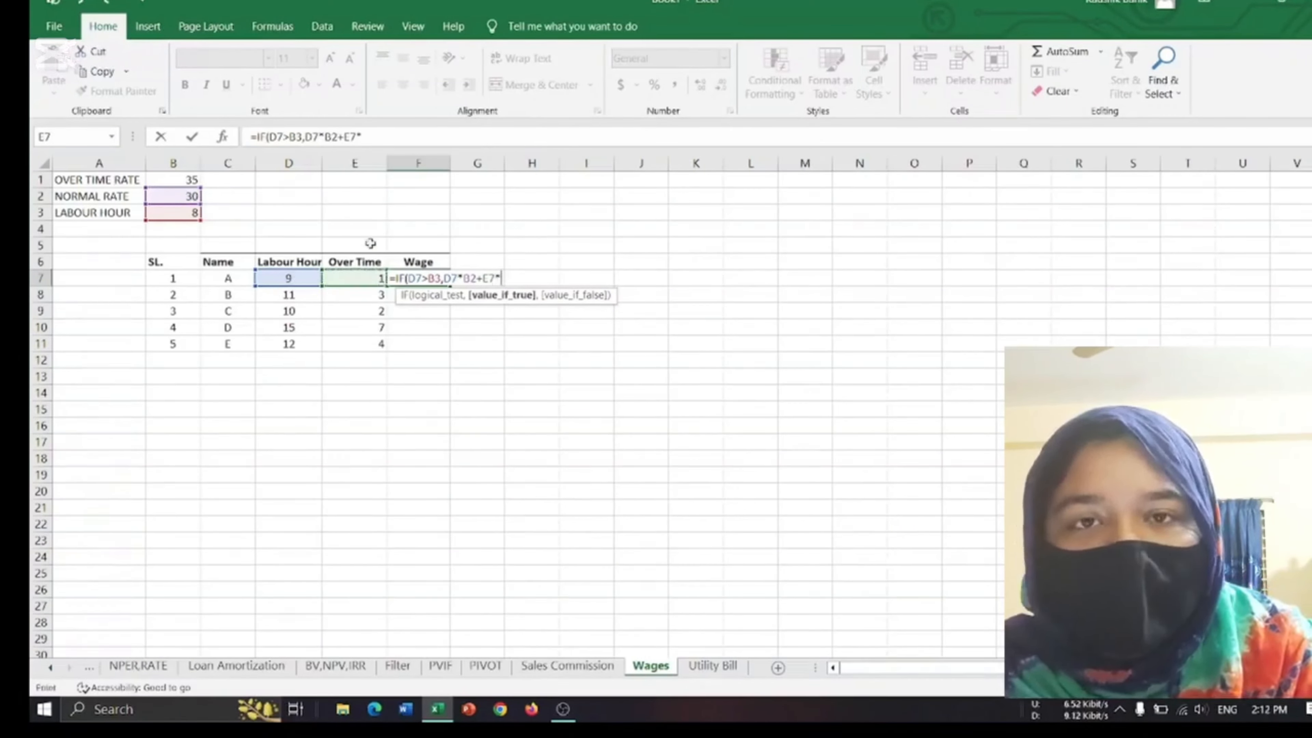
pyautogui.click(191, 178)
# Complete the F7 wage formula with D7*B2 as the value if false.
pyautogui.write(',')
pyautogui.click(305, 278)
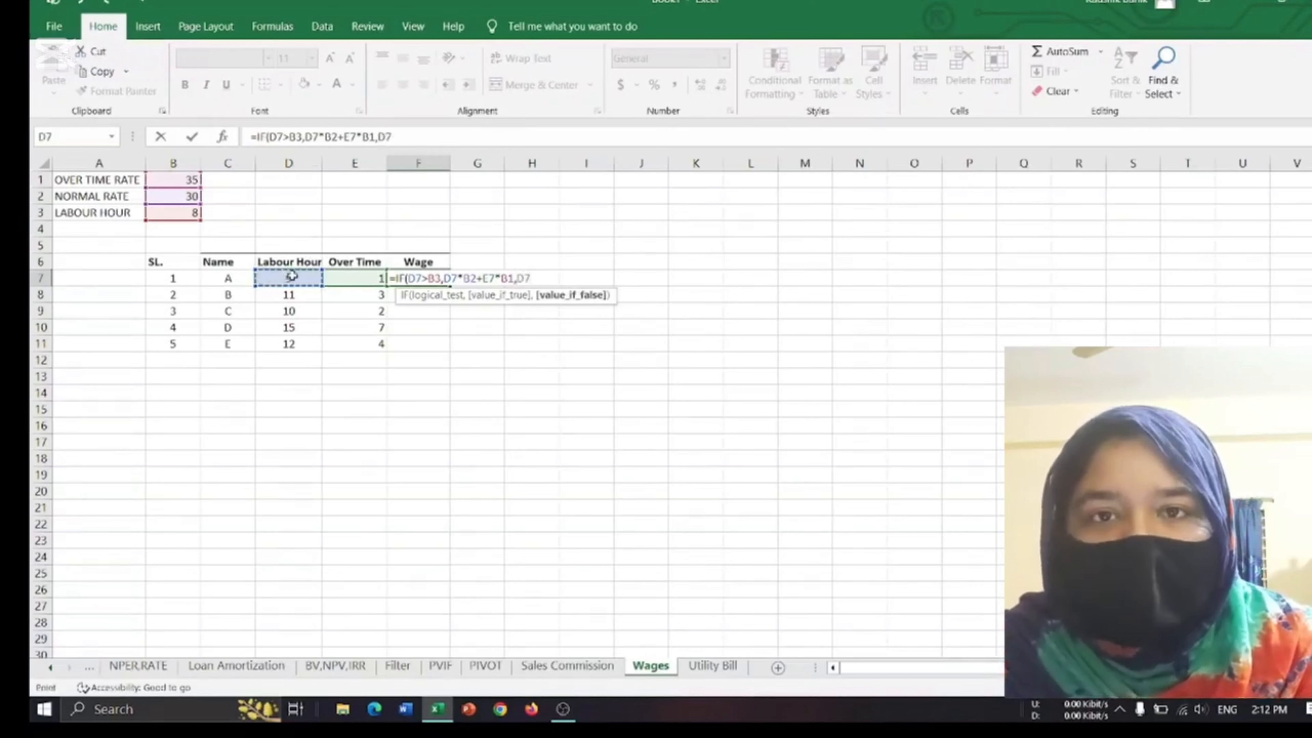
pyautogui.write('*')
pyautogui.click(161, 197)
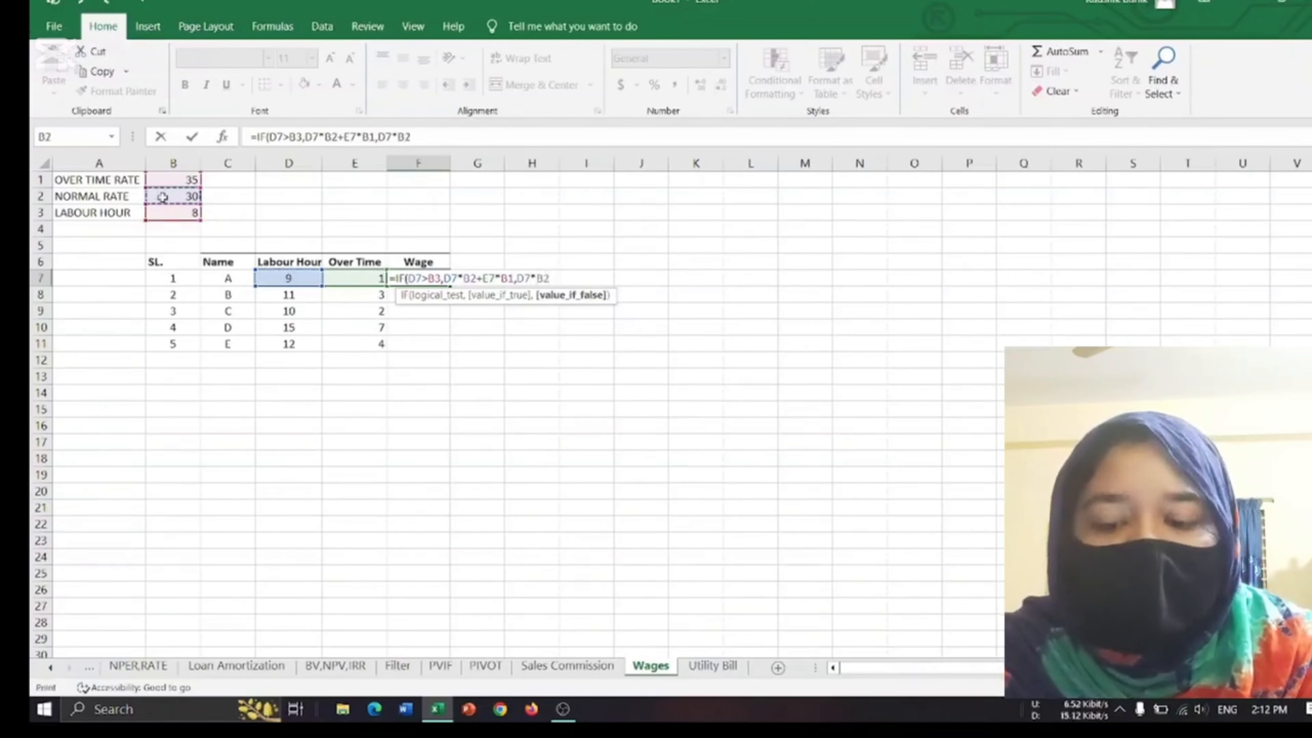
pyautogui.write(')')
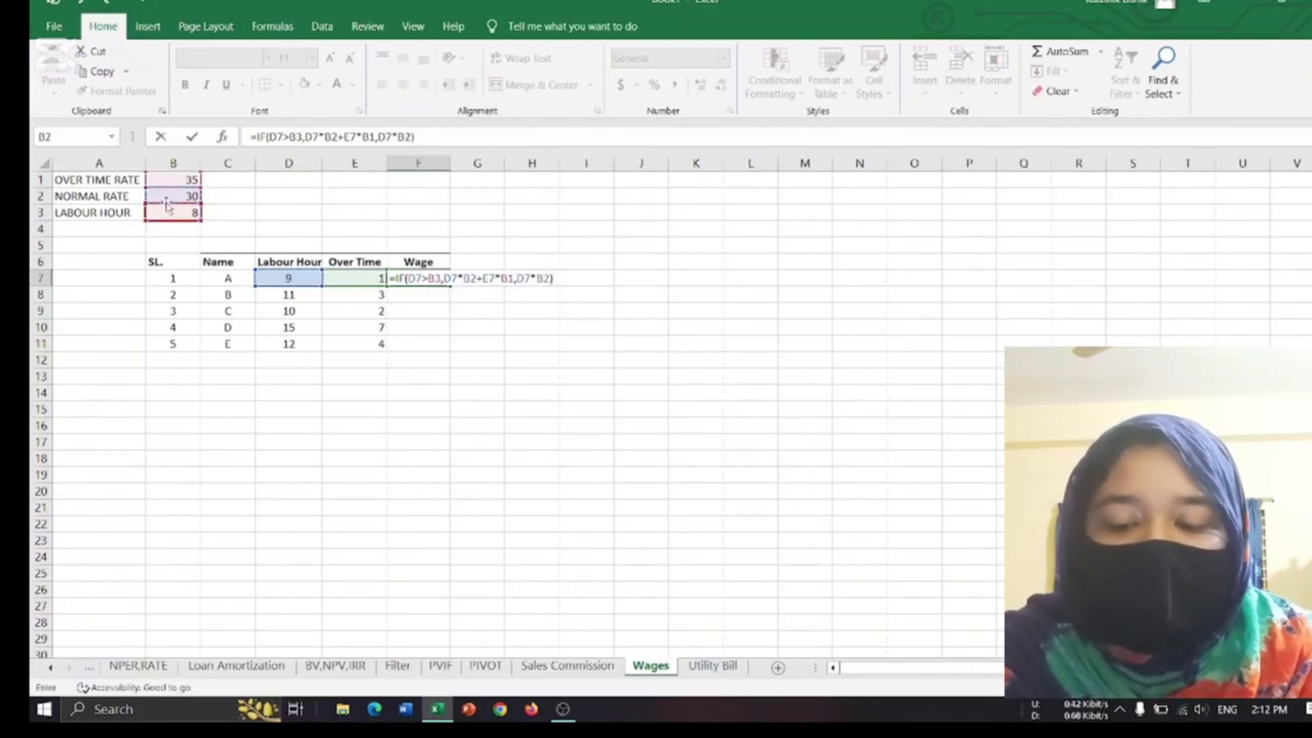
pyautogui.press('Return')
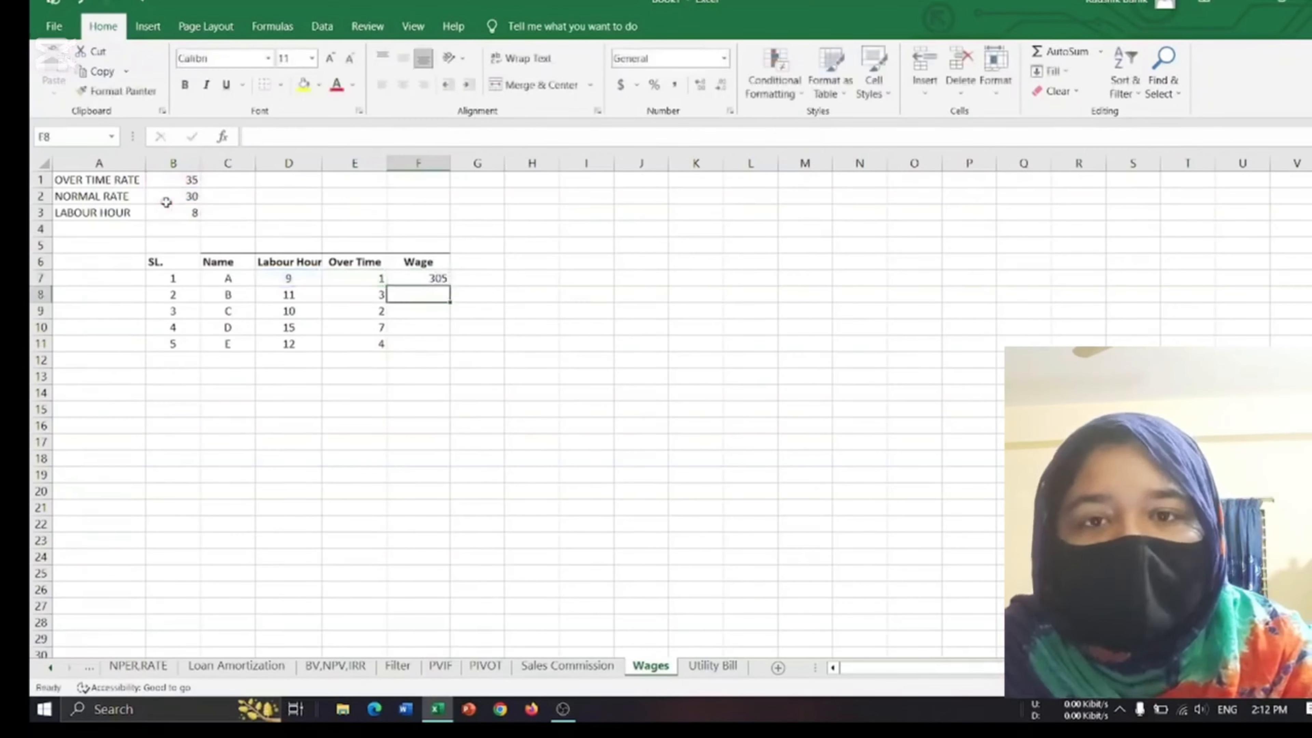
# Make the B3, B1 and both B2 references in the F7 wage formula absolute and fill it down through F11.
pyautogui.click(433, 279)
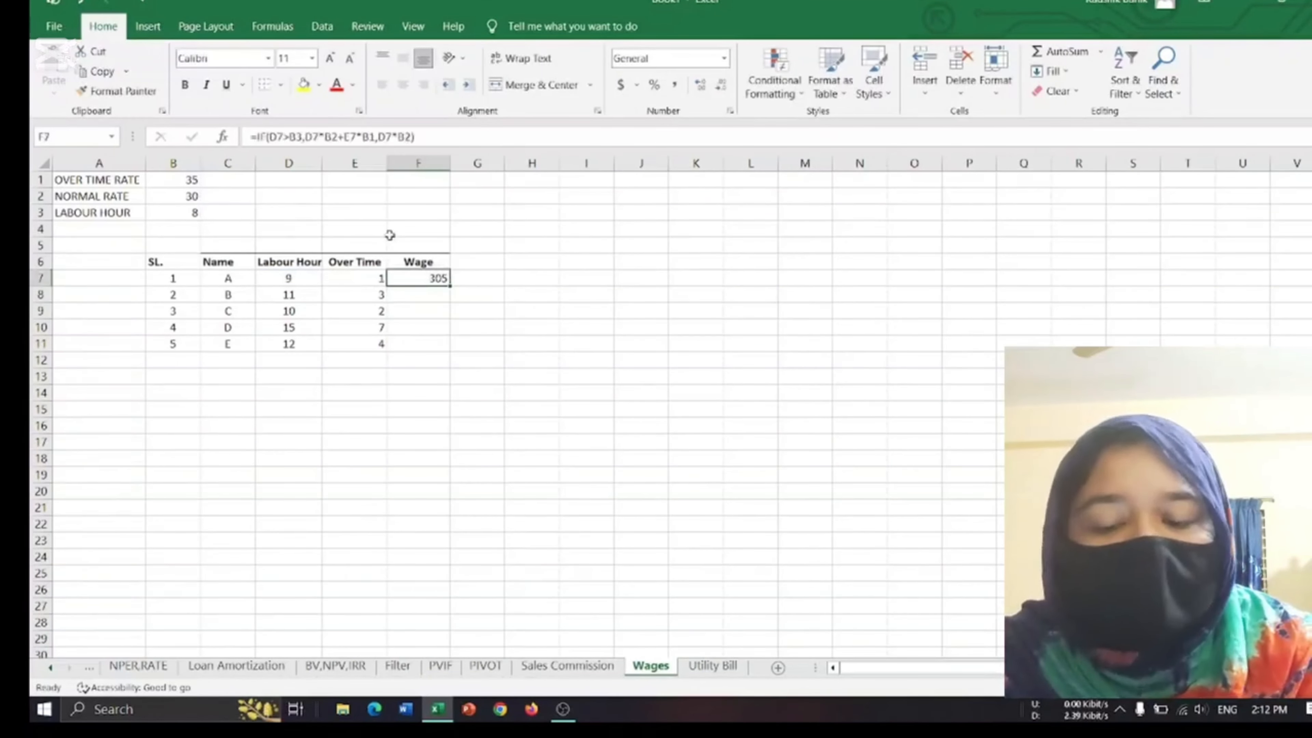
pyautogui.click(292, 136)
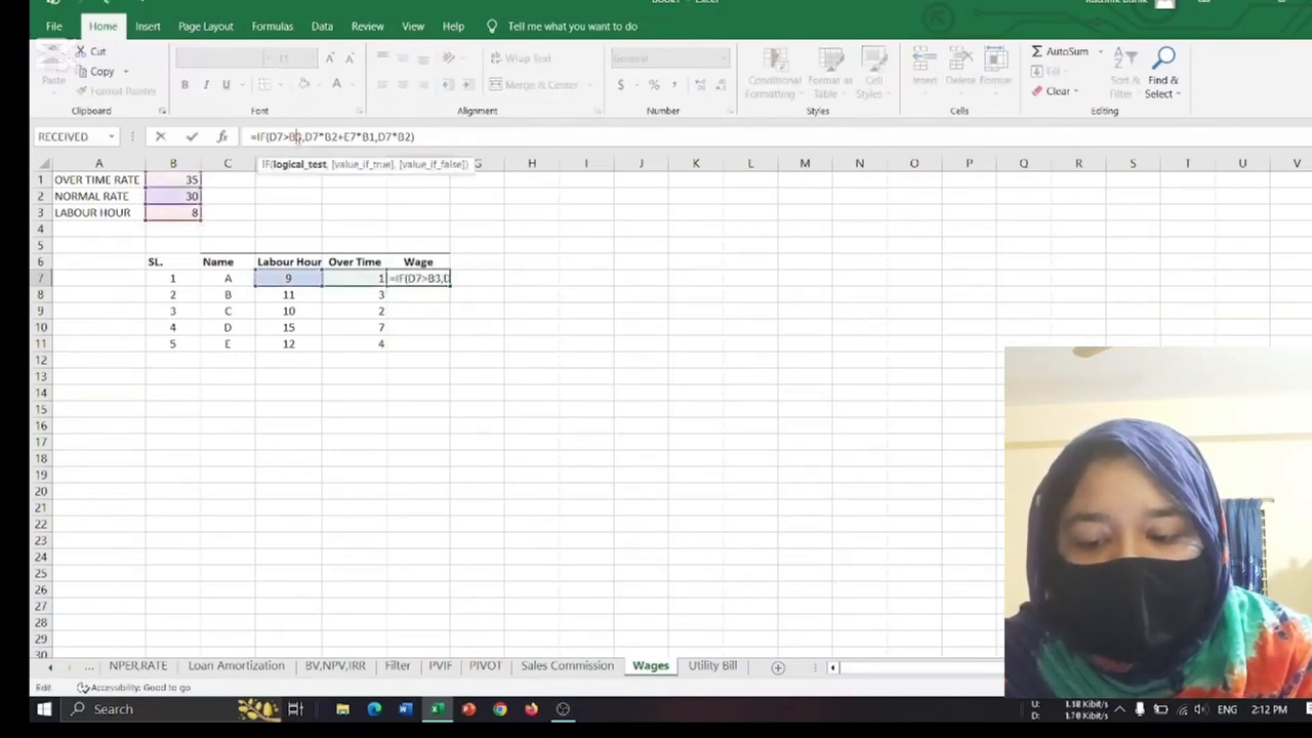
pyautogui.press('F4')
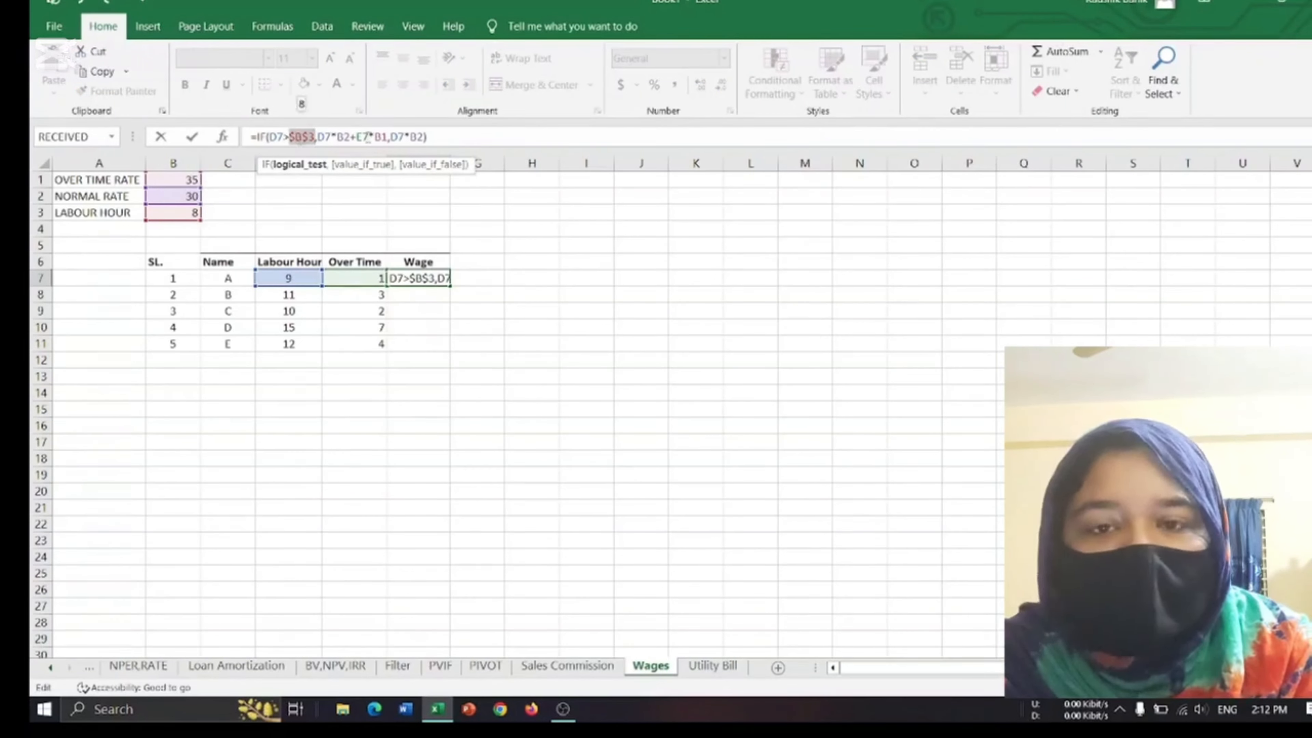
pyautogui.click(345, 135)
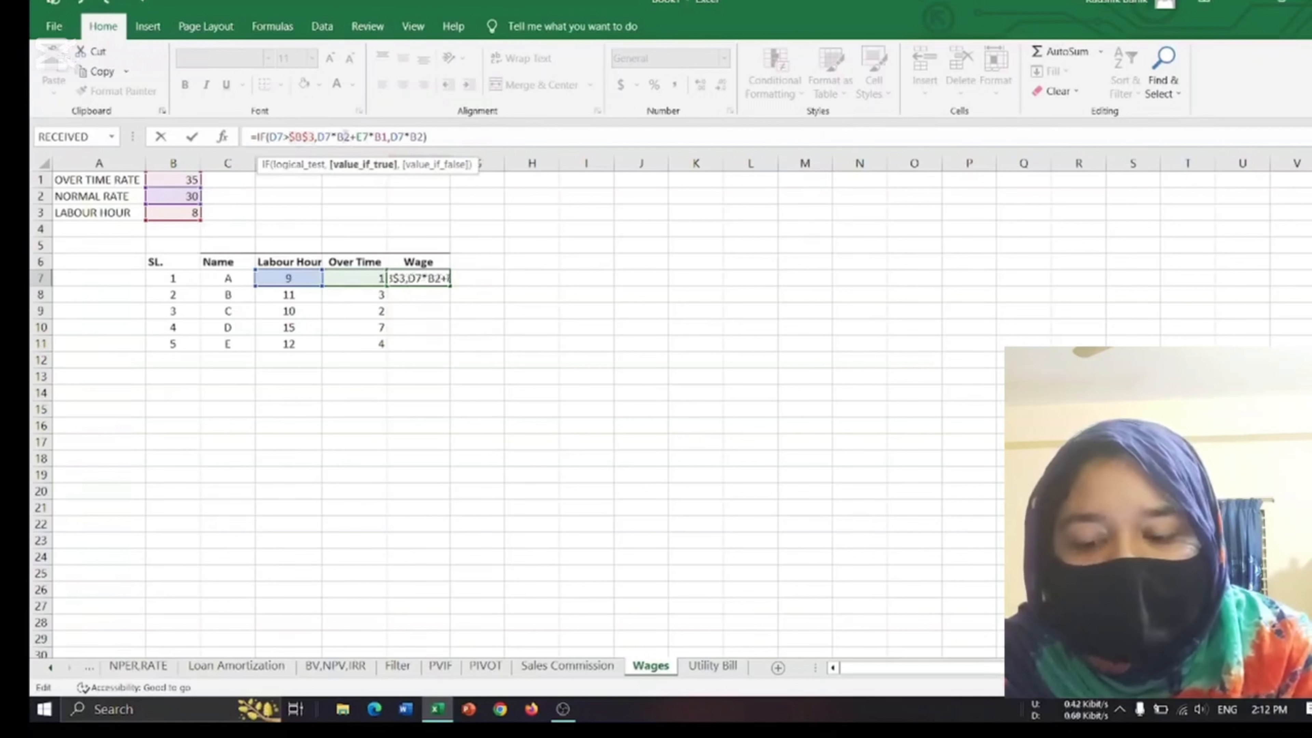
pyautogui.press('F4')
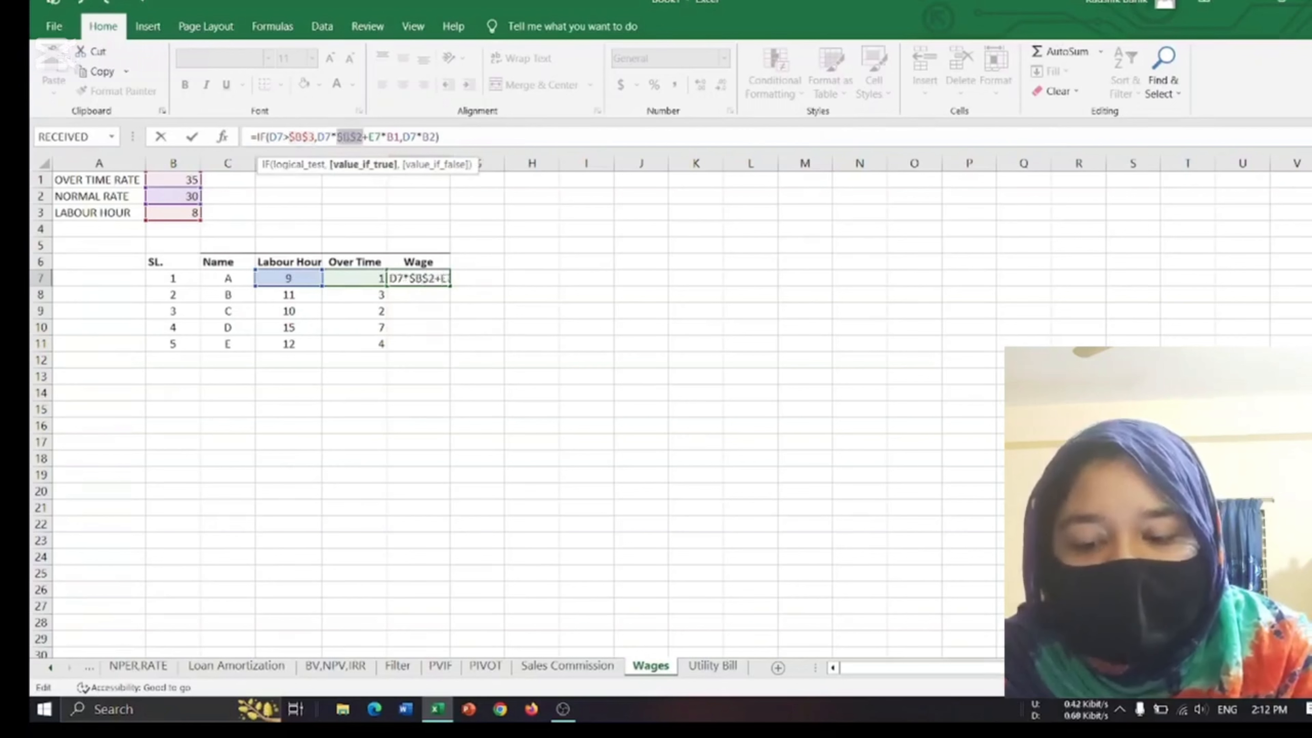
pyautogui.click(393, 137)
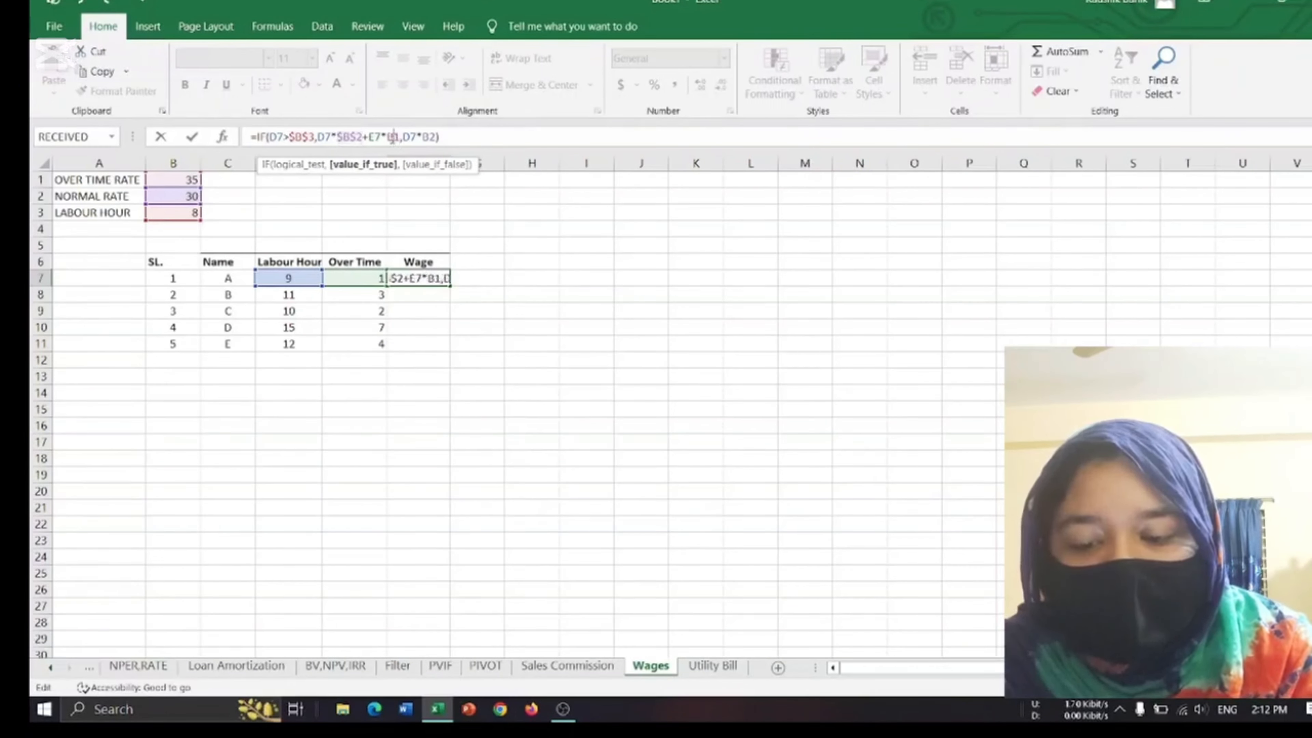
pyautogui.press('F4')
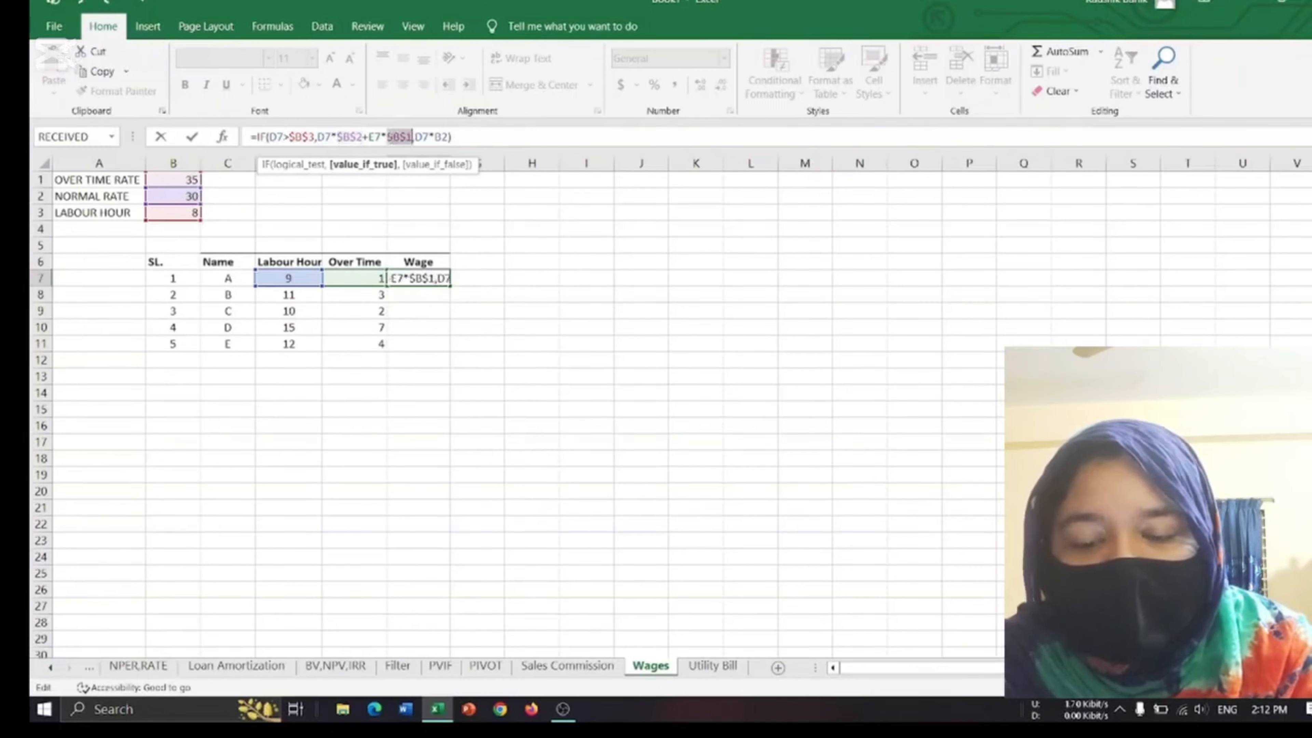
pyautogui.click(443, 137)
pyautogui.press('F4')
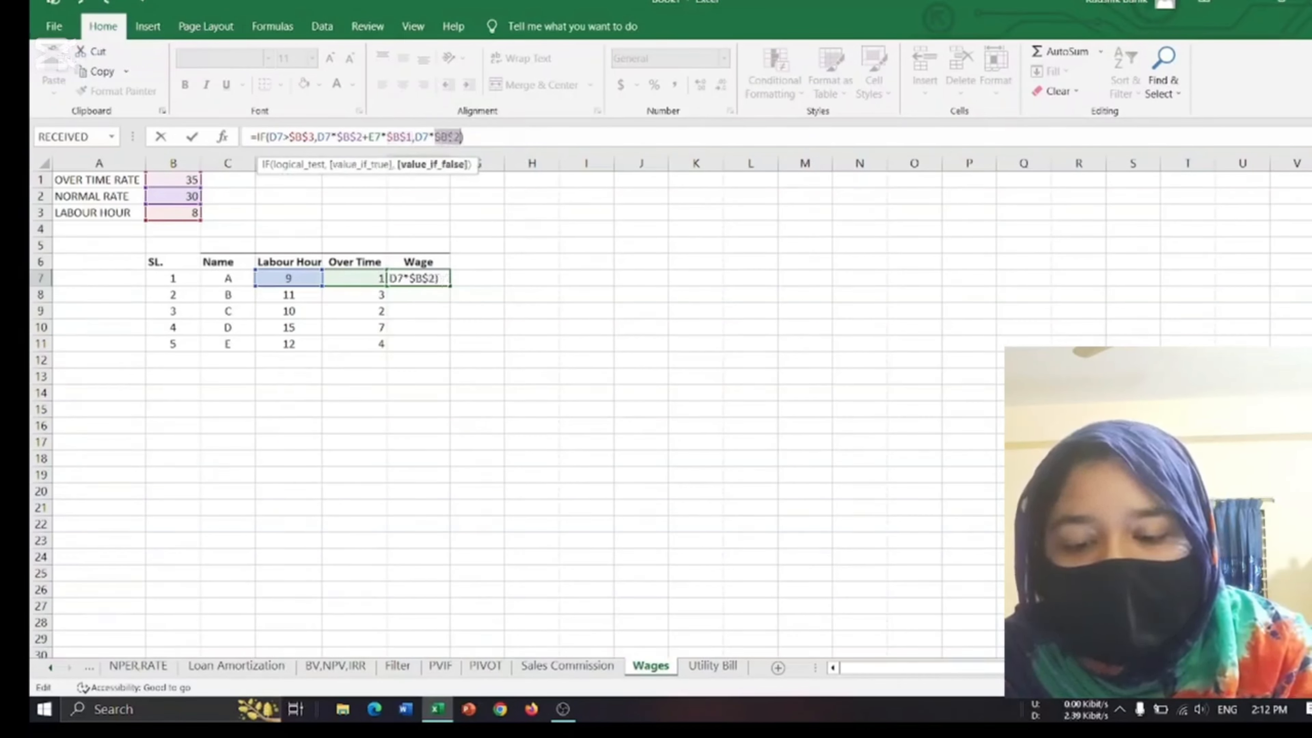
pyautogui.press('Return')
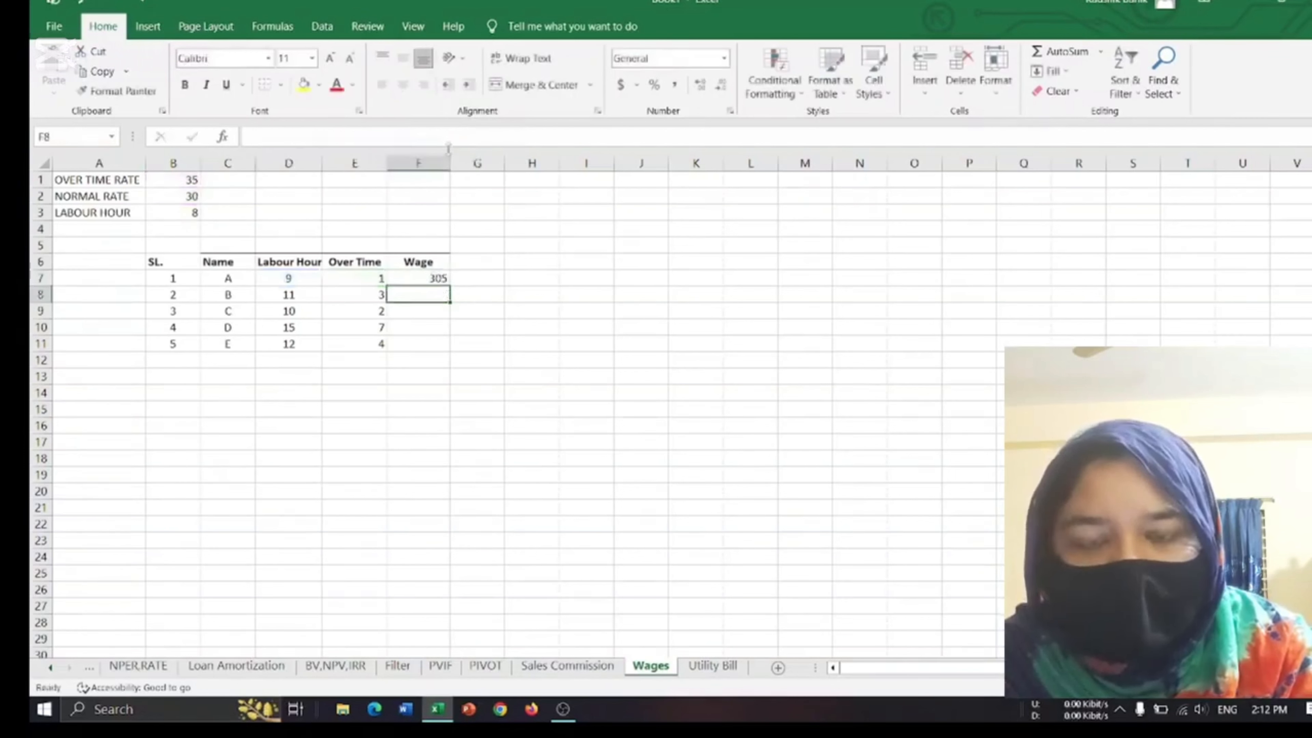
pyautogui.click(423, 279)
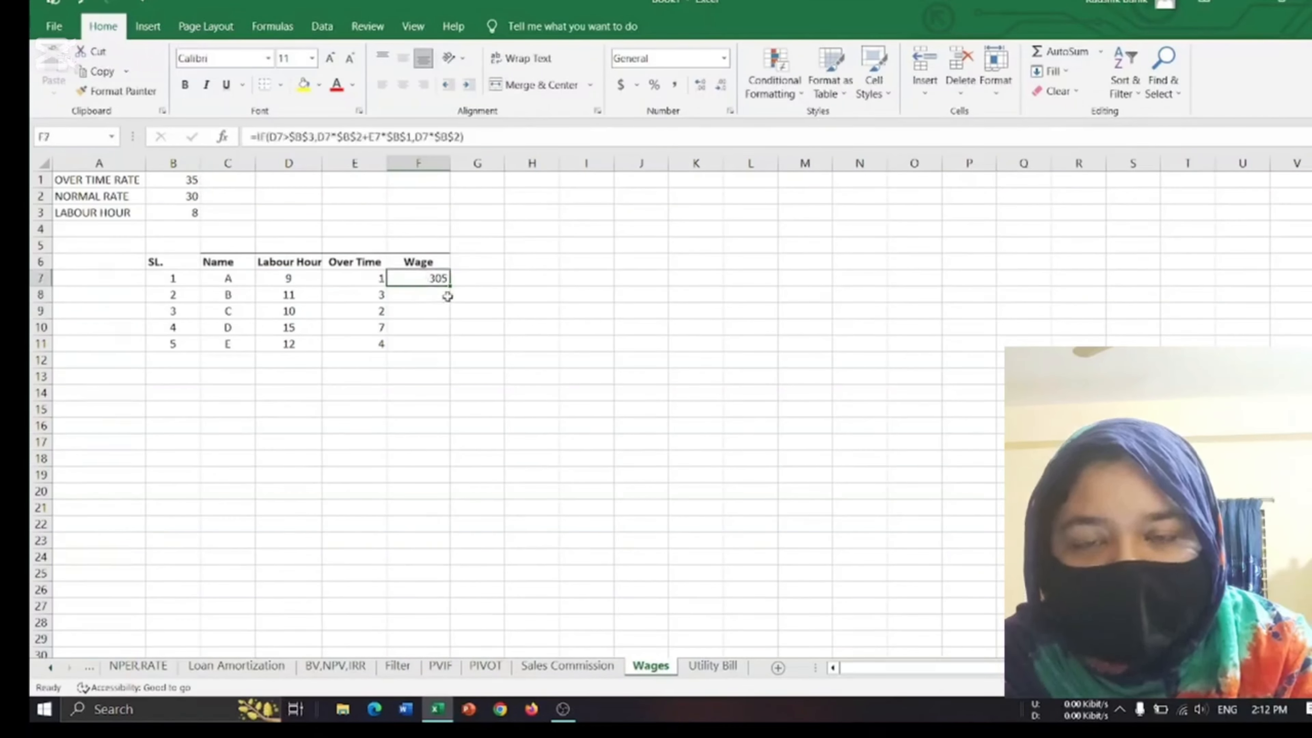
pyautogui.moveTo(450, 286); pyautogui.dragTo(438, 350)
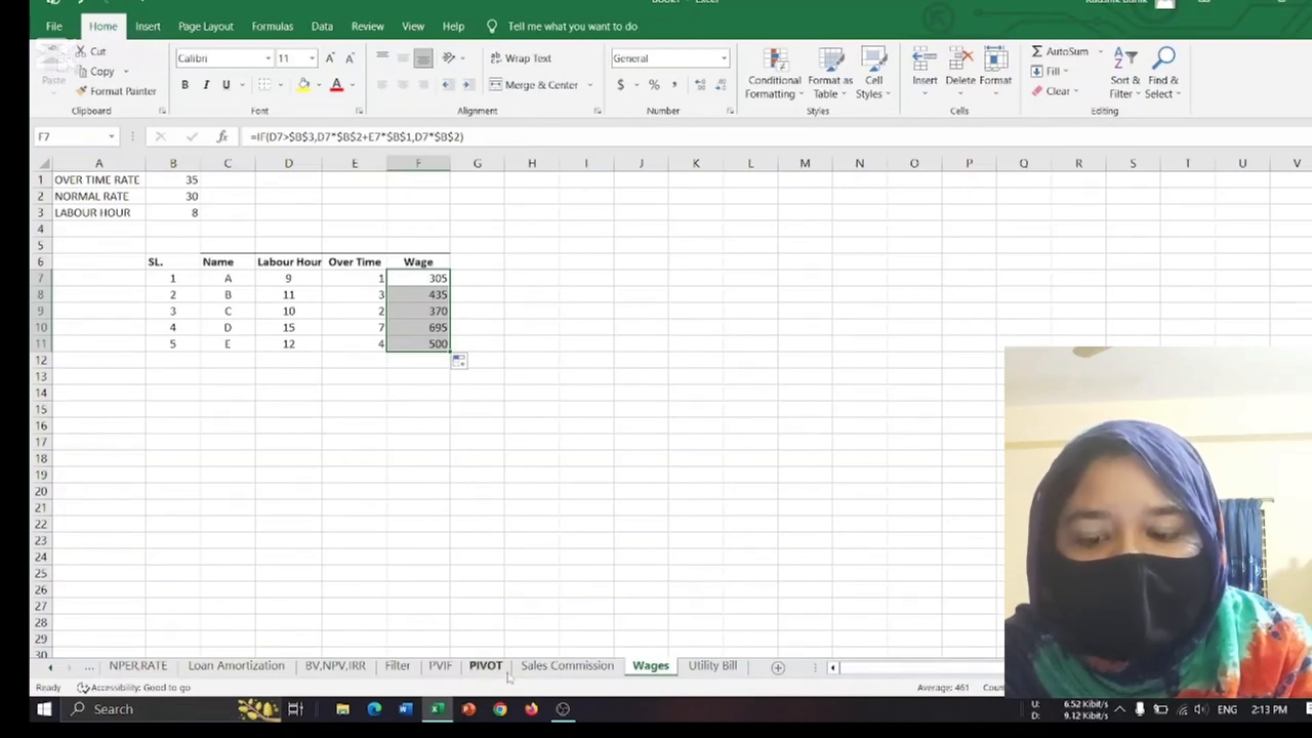
pyautogui.click(564, 706)
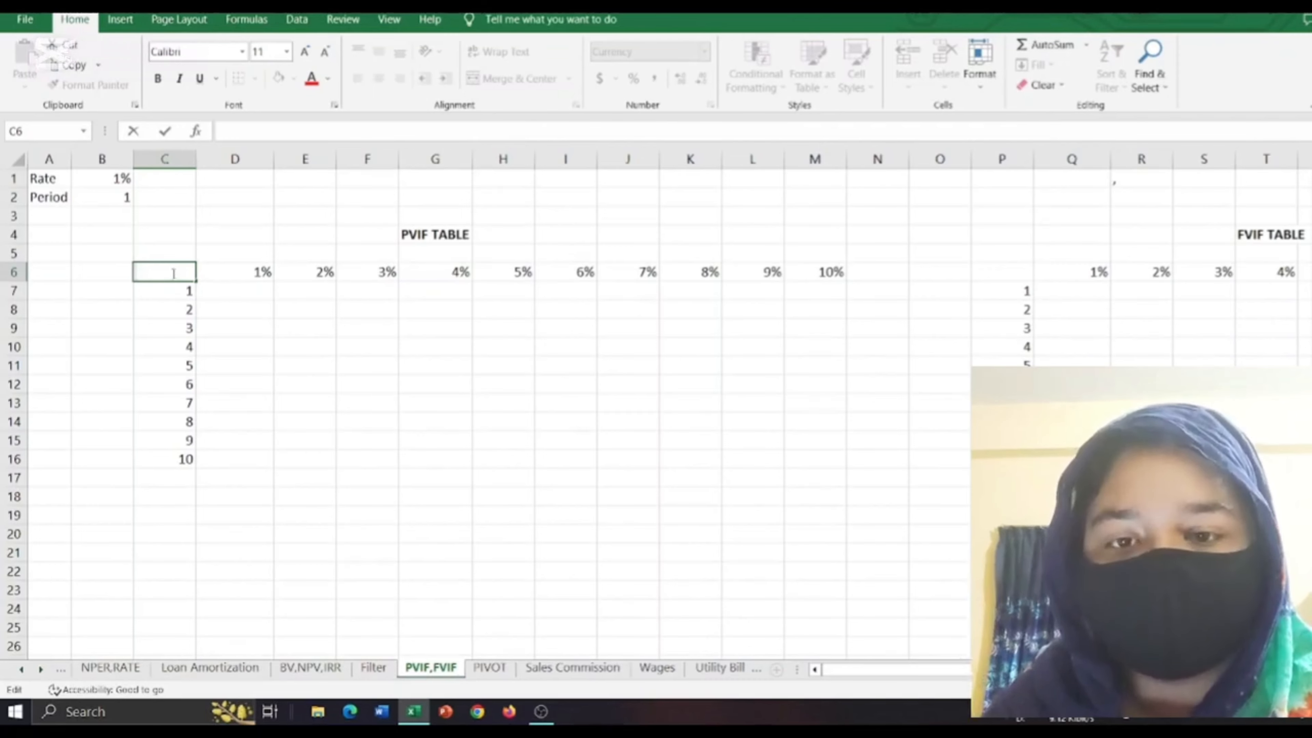
# Begin a PV formula in C6, the corner cell of the PVIF table, with B1 as the rate and B2 as the number of periods.
pyautogui.write('=')
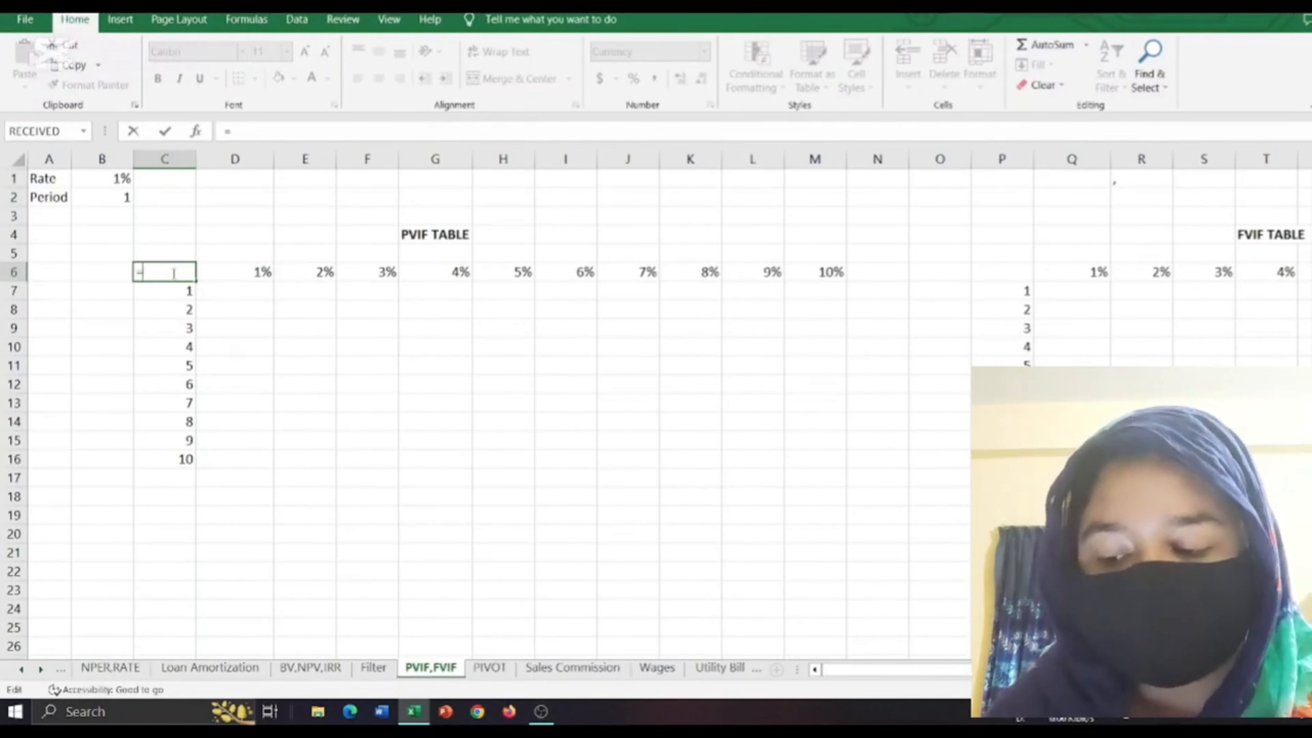
pyautogui.write('pv')
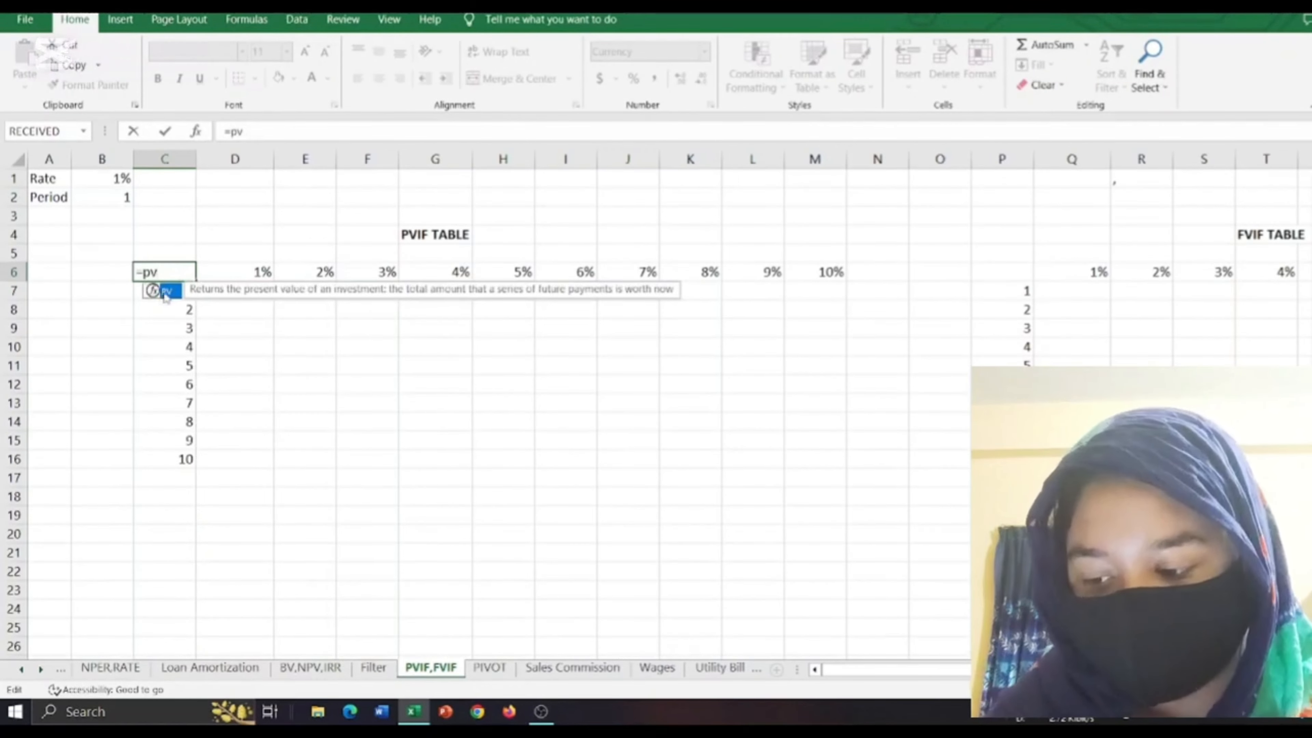
pyautogui.doubleClick(166, 292)
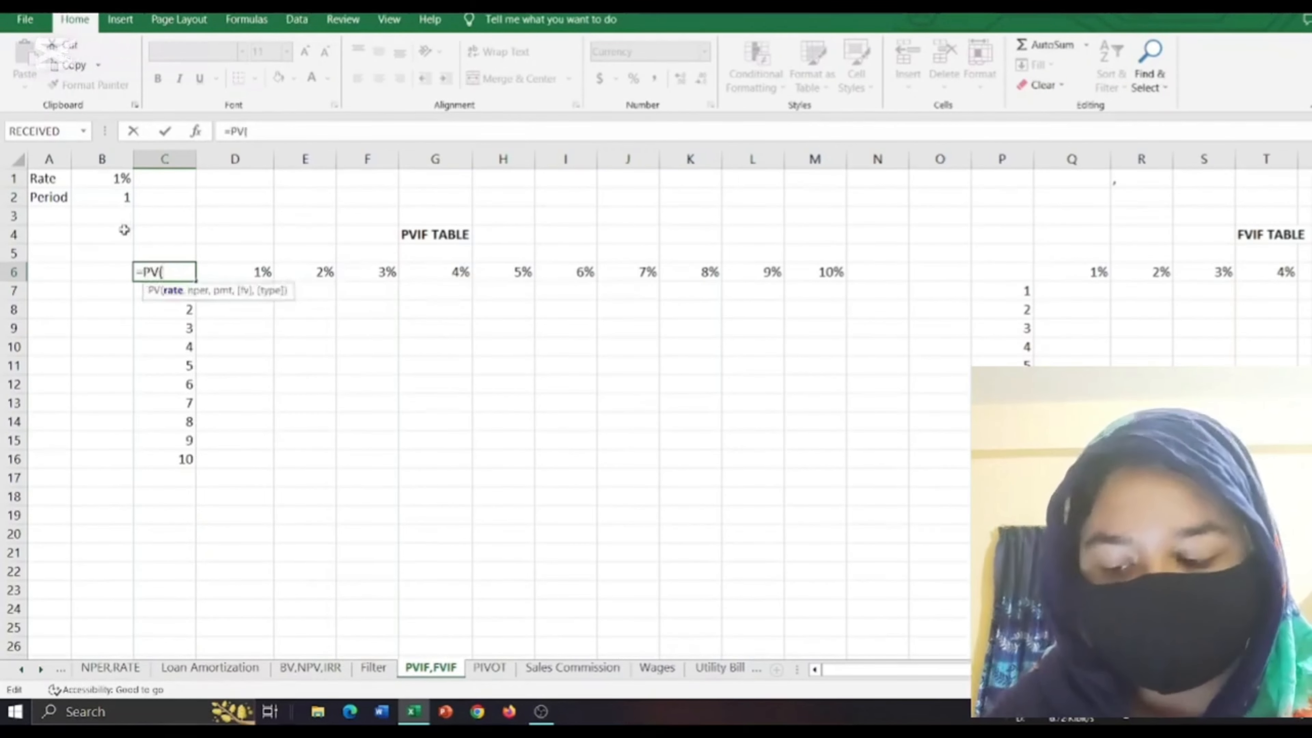
pyautogui.click(119, 179)
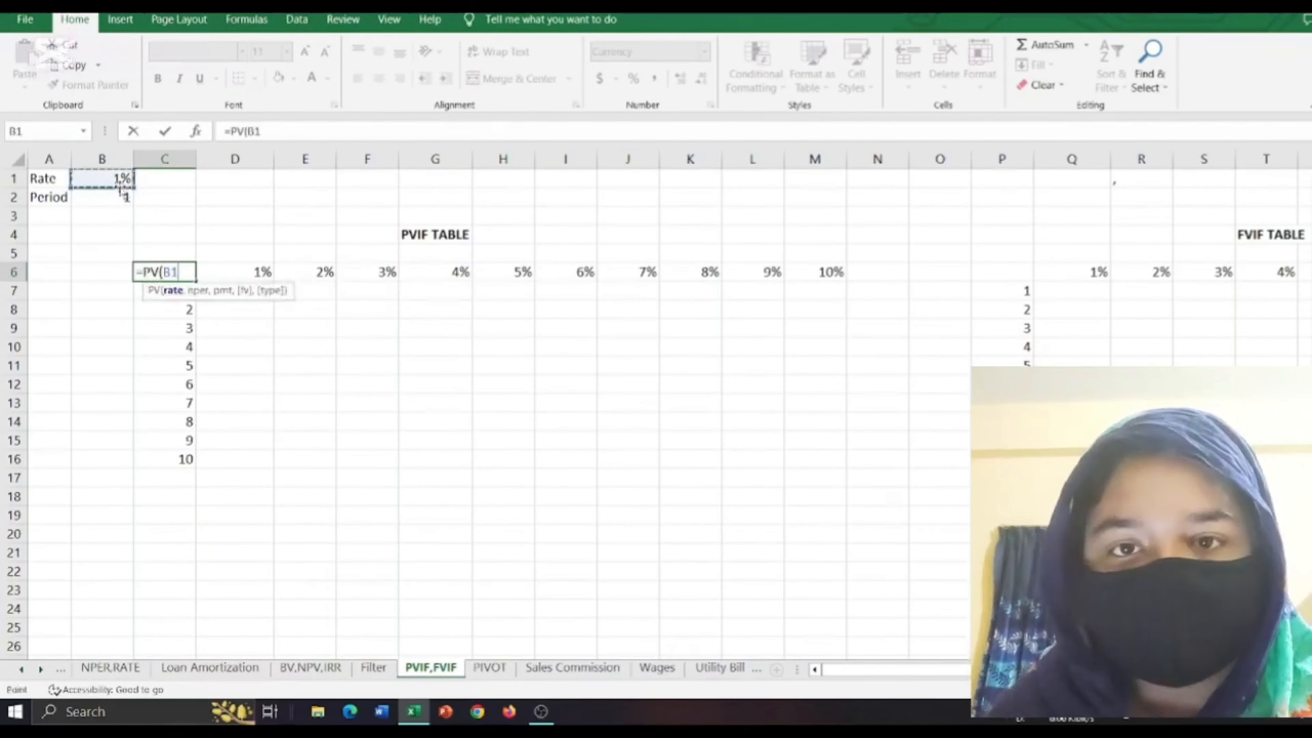
pyautogui.write(',')
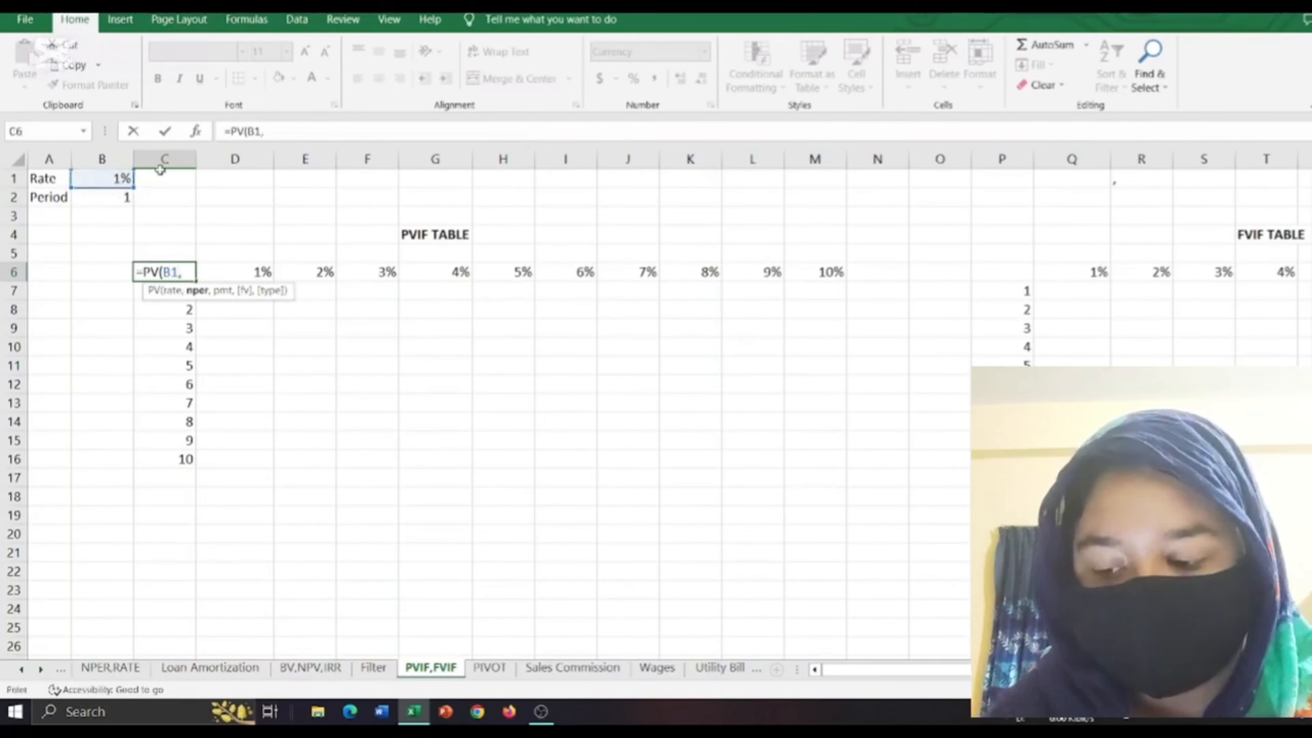
pyautogui.click(112, 198)
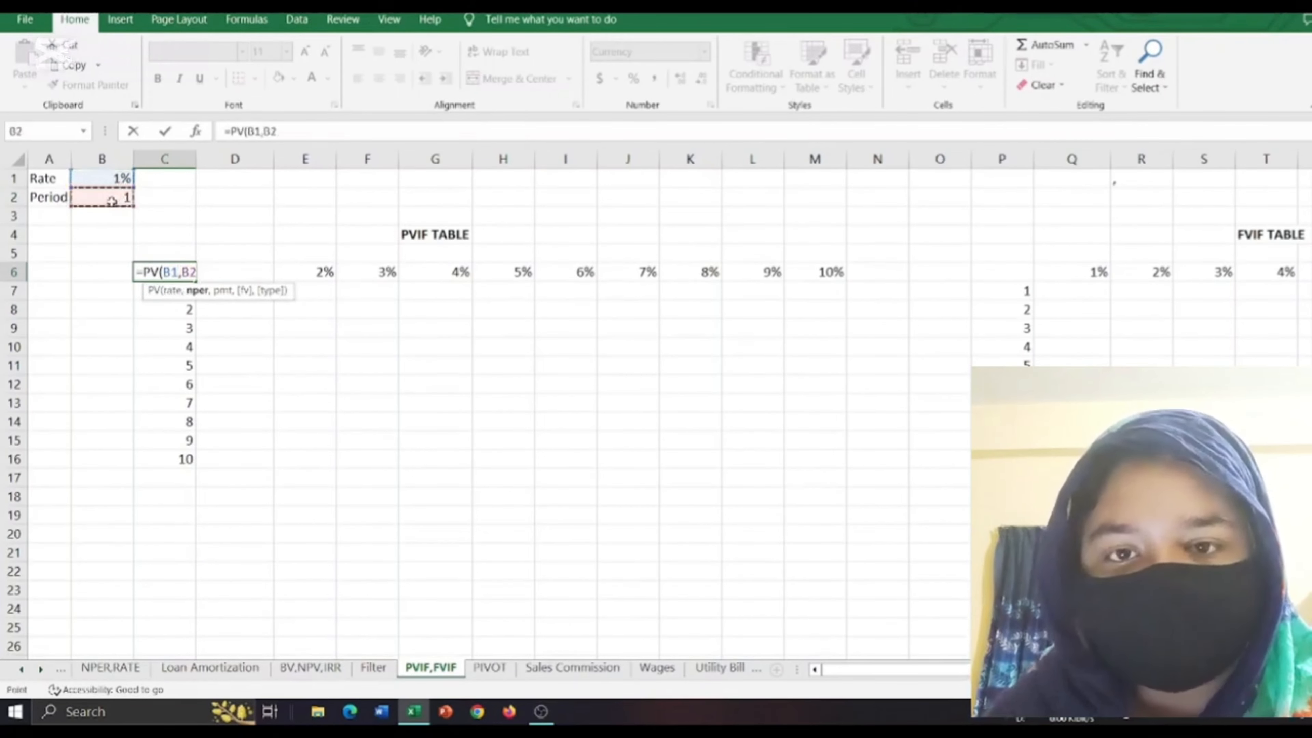
# Complete the PV formula in C6 with a payment of 0 and a future value of -1.
pyautogui.write(',')
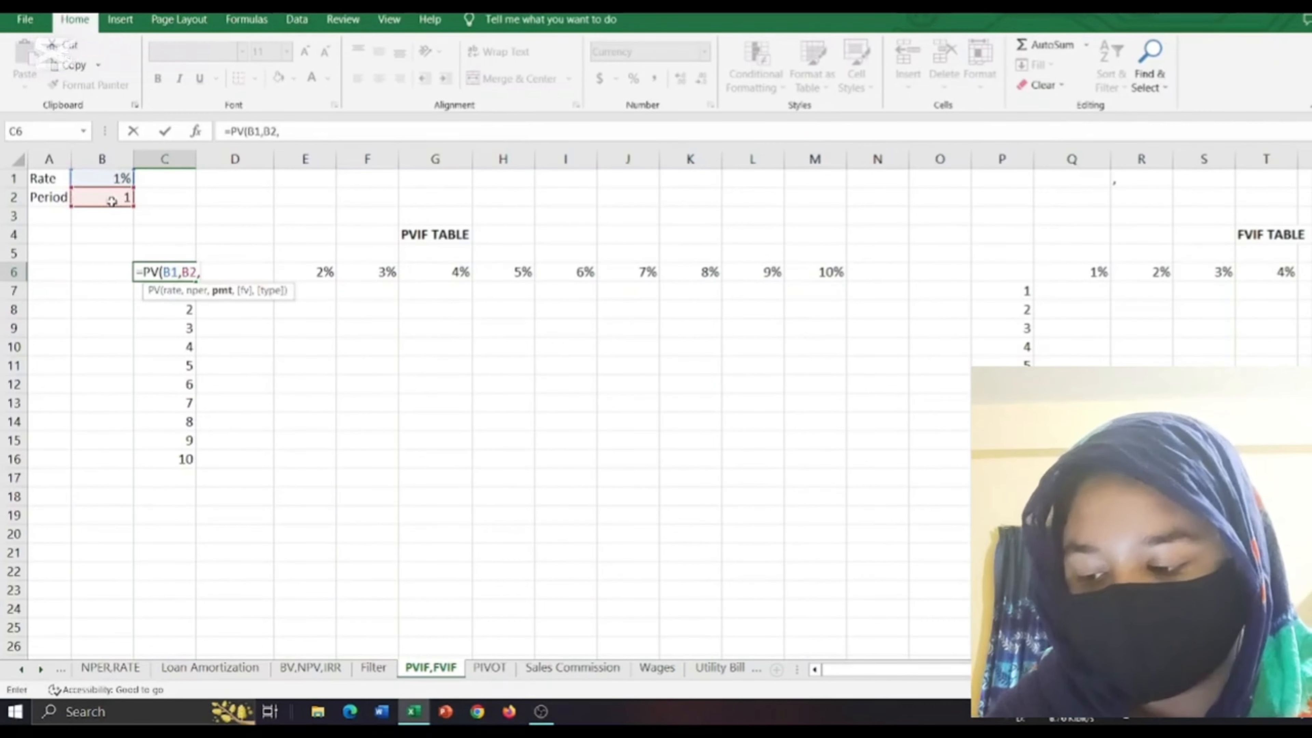
pyautogui.write('0')
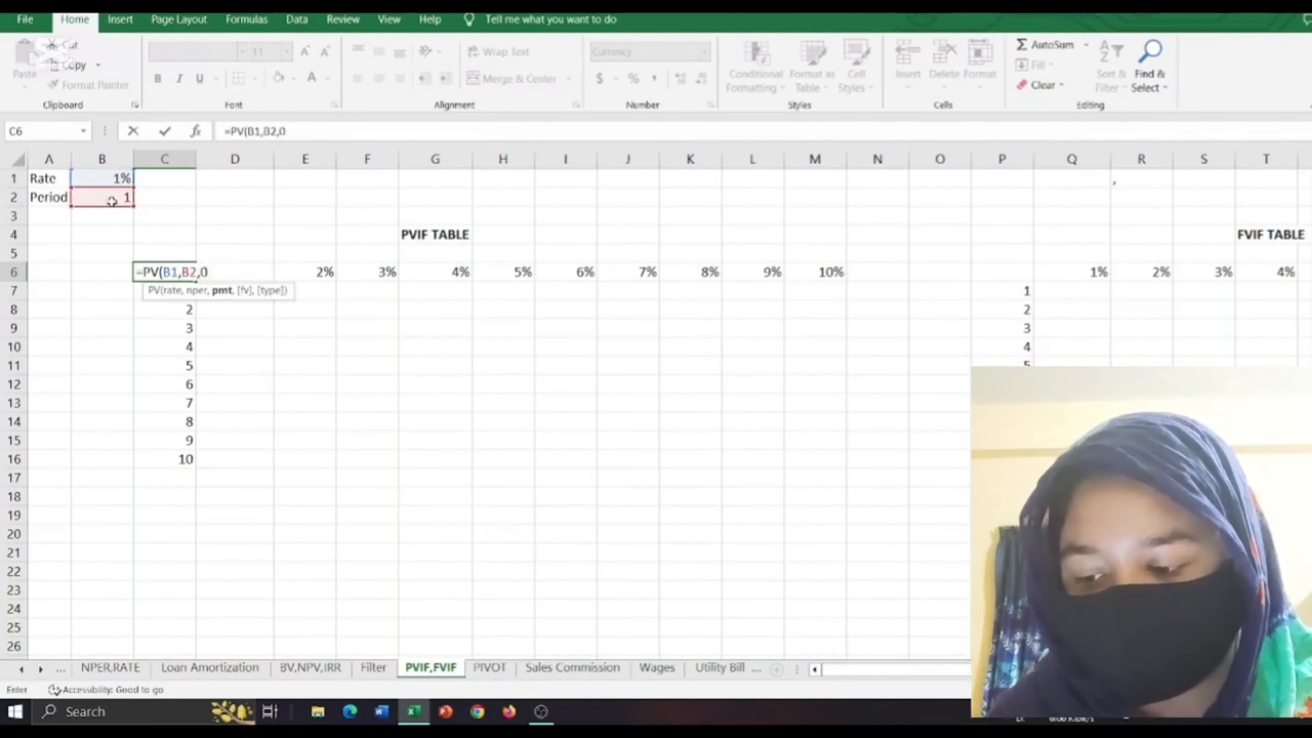
pyautogui.write(',')
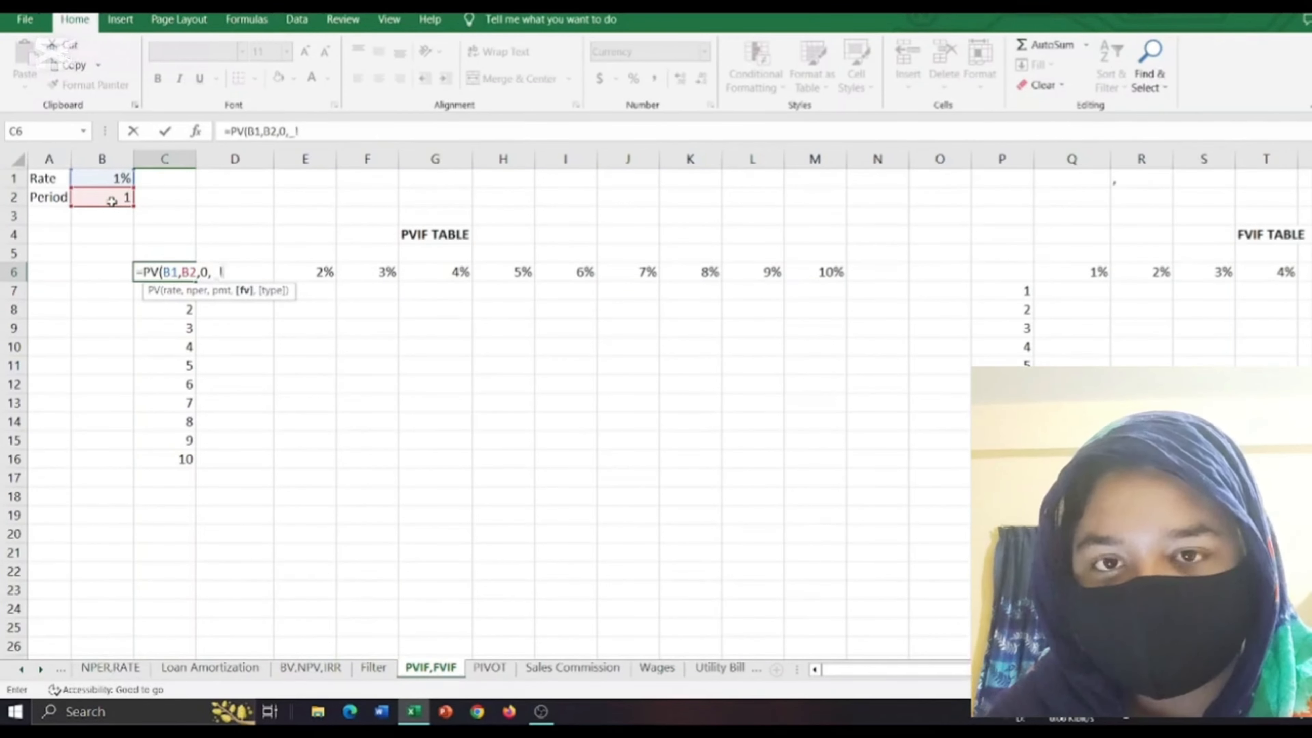
pyautogui.press('BackSpace')
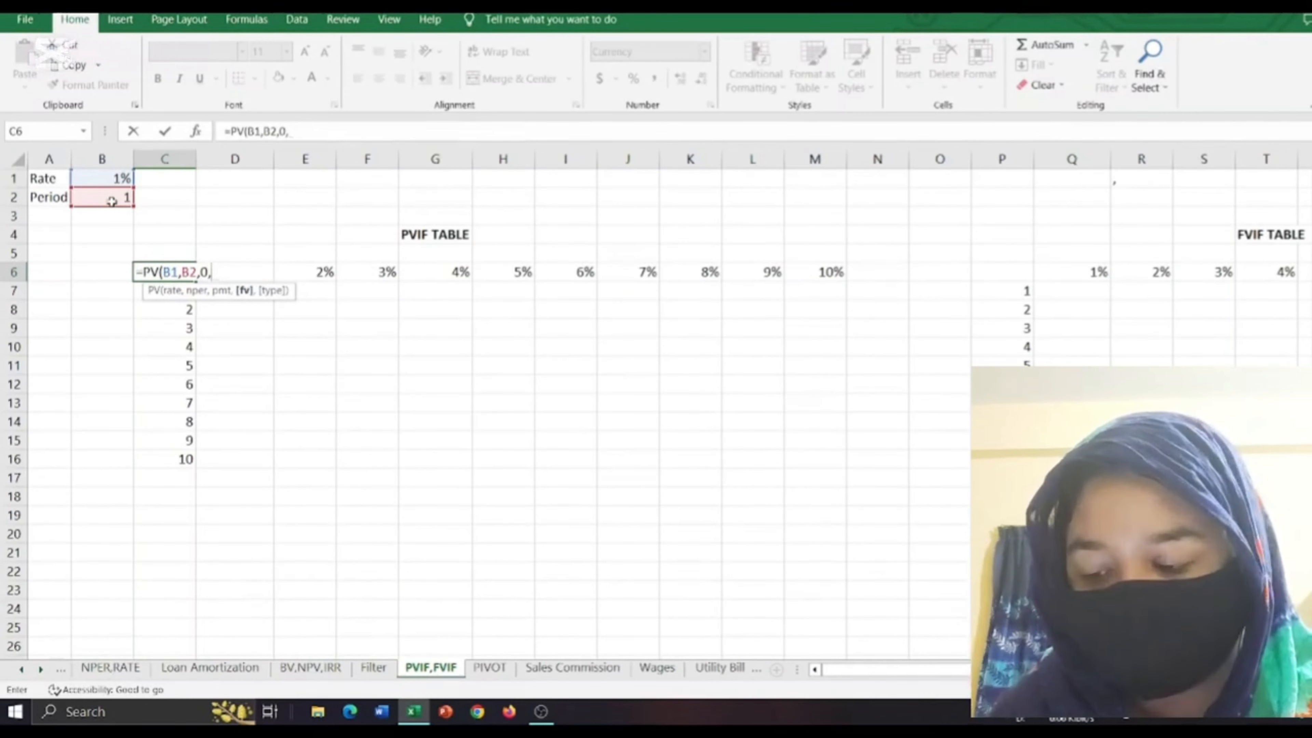
pyautogui.write('-1')
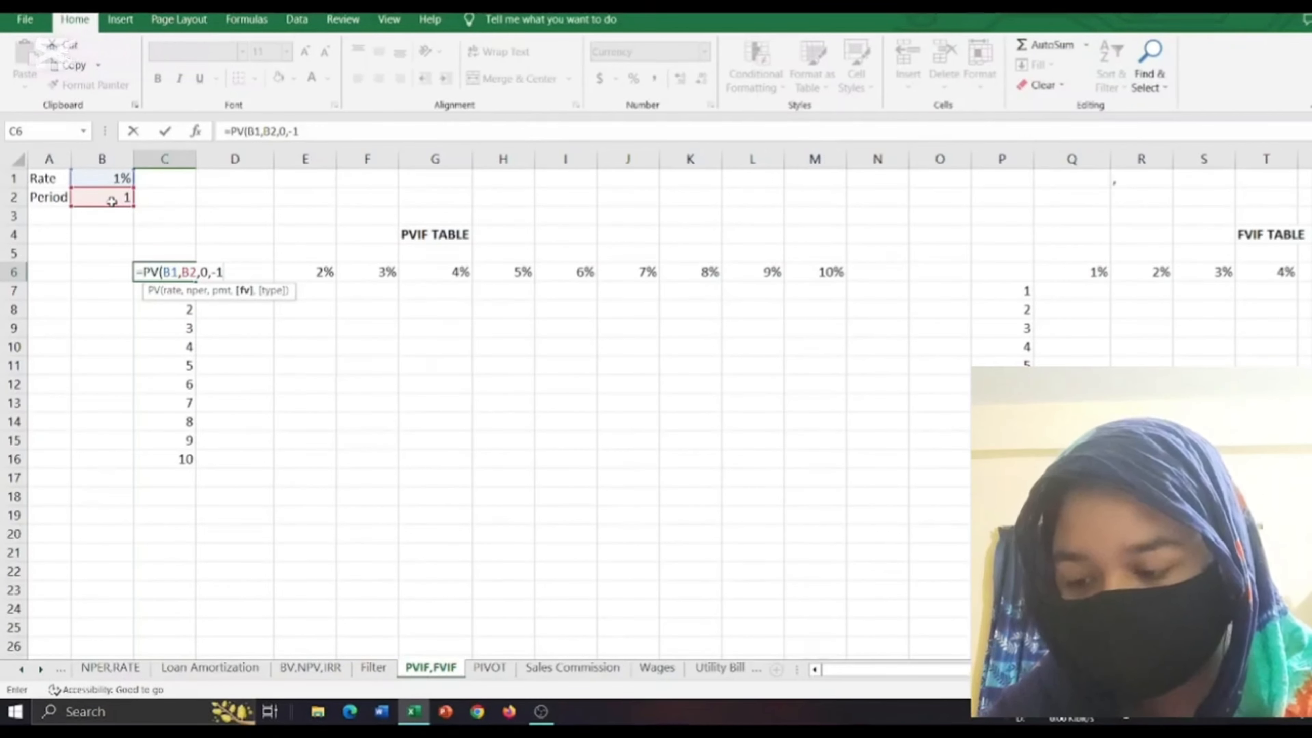
pyautogui.write(')')
pyautogui.press('Return')
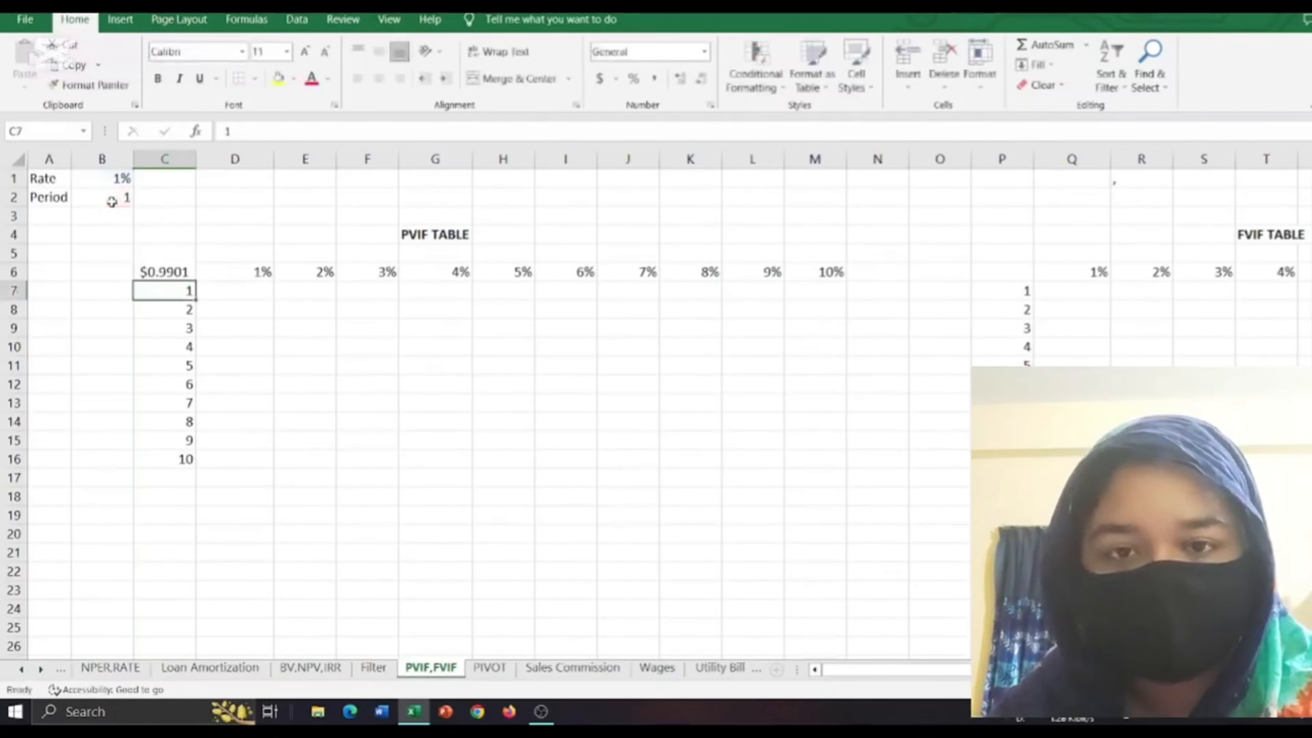
# Fill the PVIF table C6:M16 with a what-if data table using B1 as row input cell and B2 as column input cell.
pyautogui.click(168, 273)
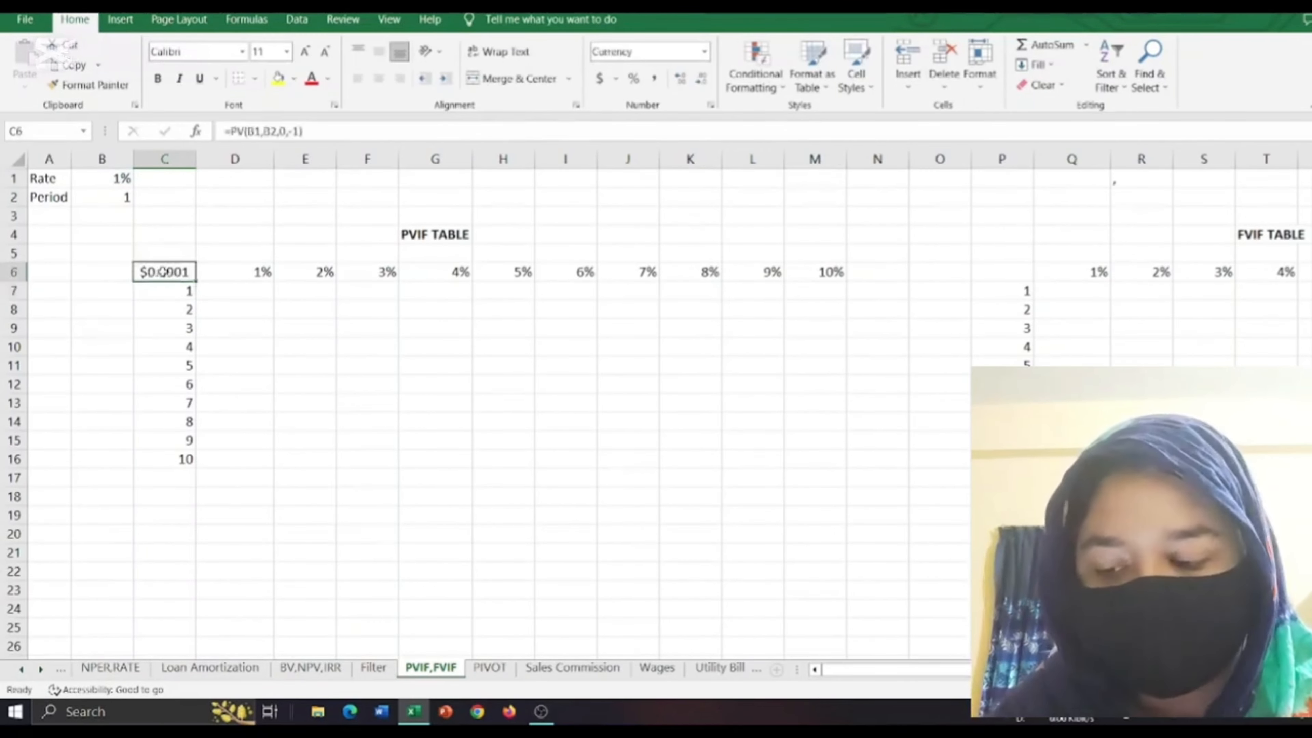
pyautogui.moveTo(191, 277); pyautogui.dragTo(815, 454)
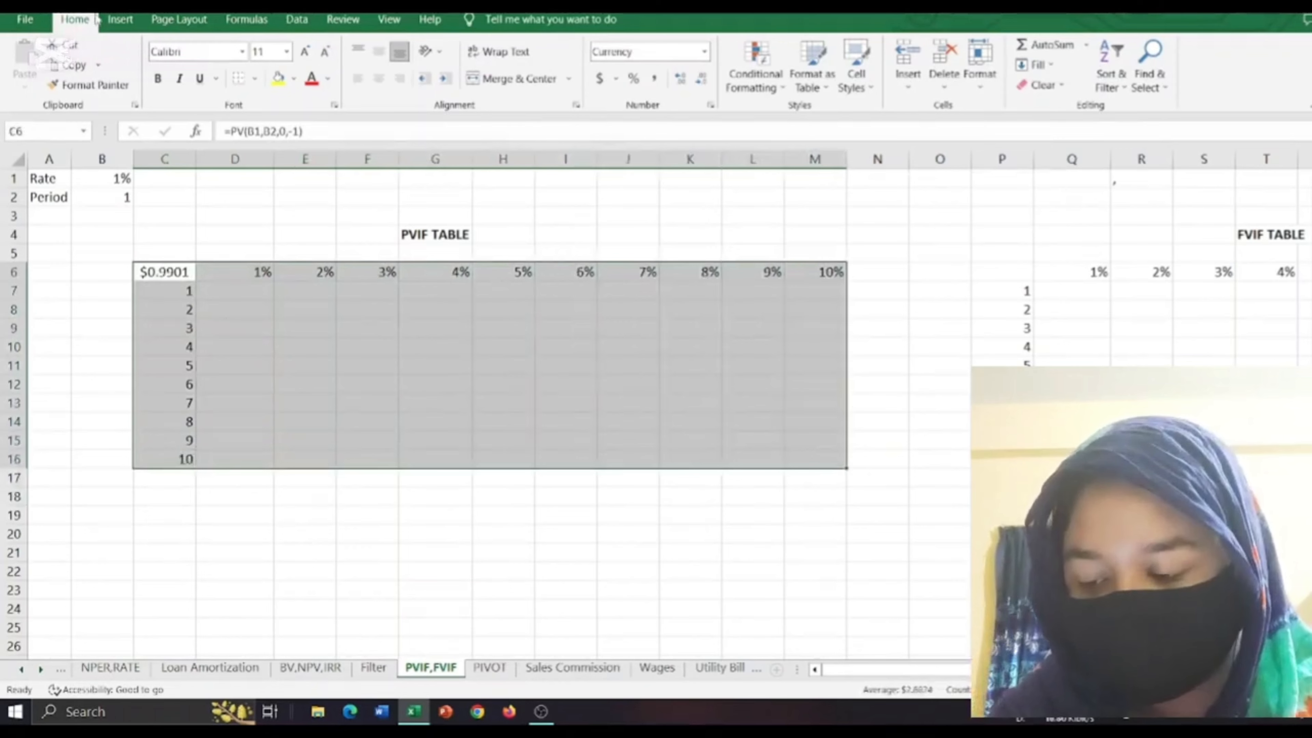
pyautogui.click(297, 21)
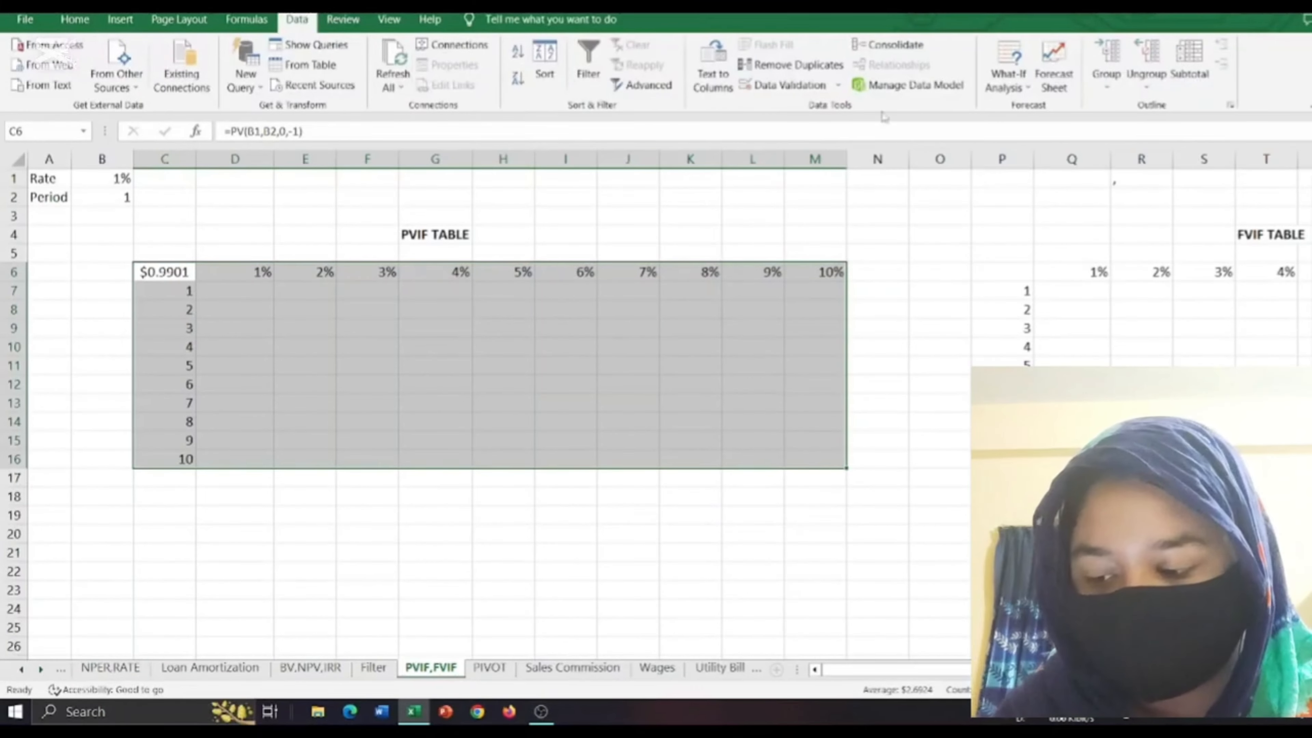
pyautogui.click(1022, 77)
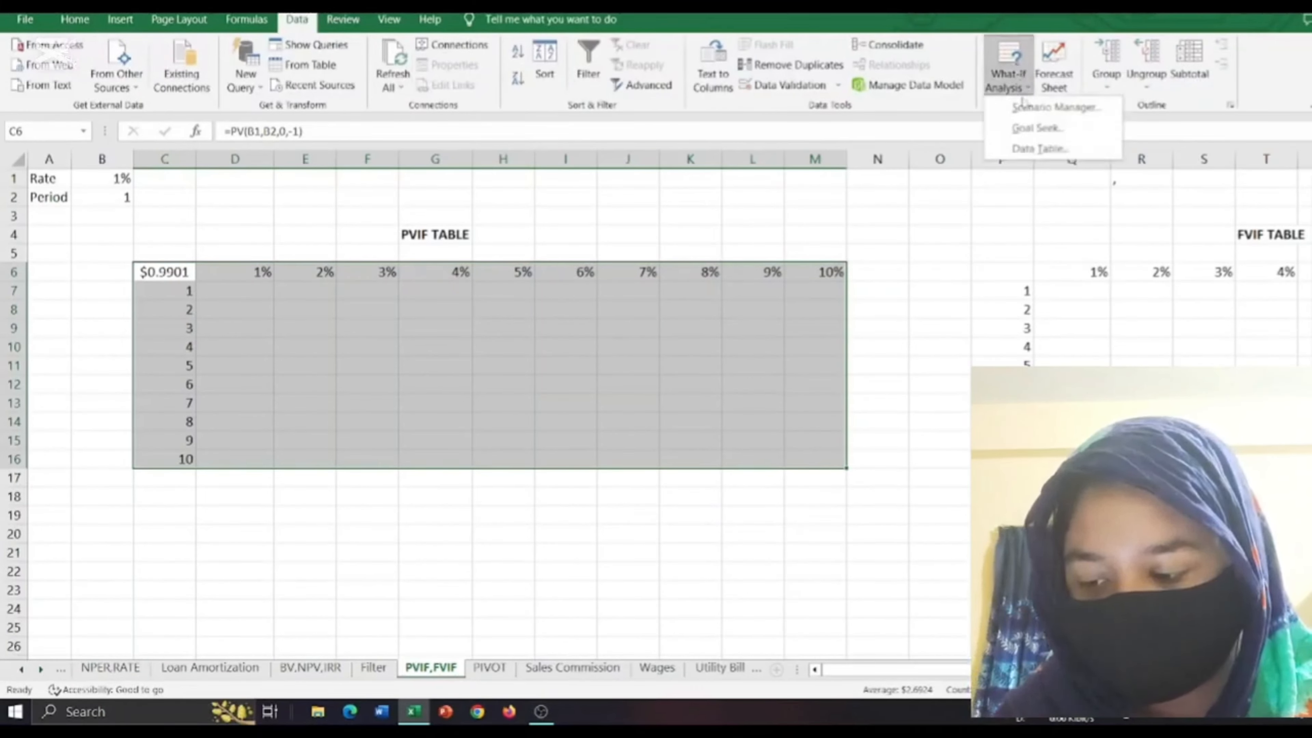
pyautogui.click(1035, 148)
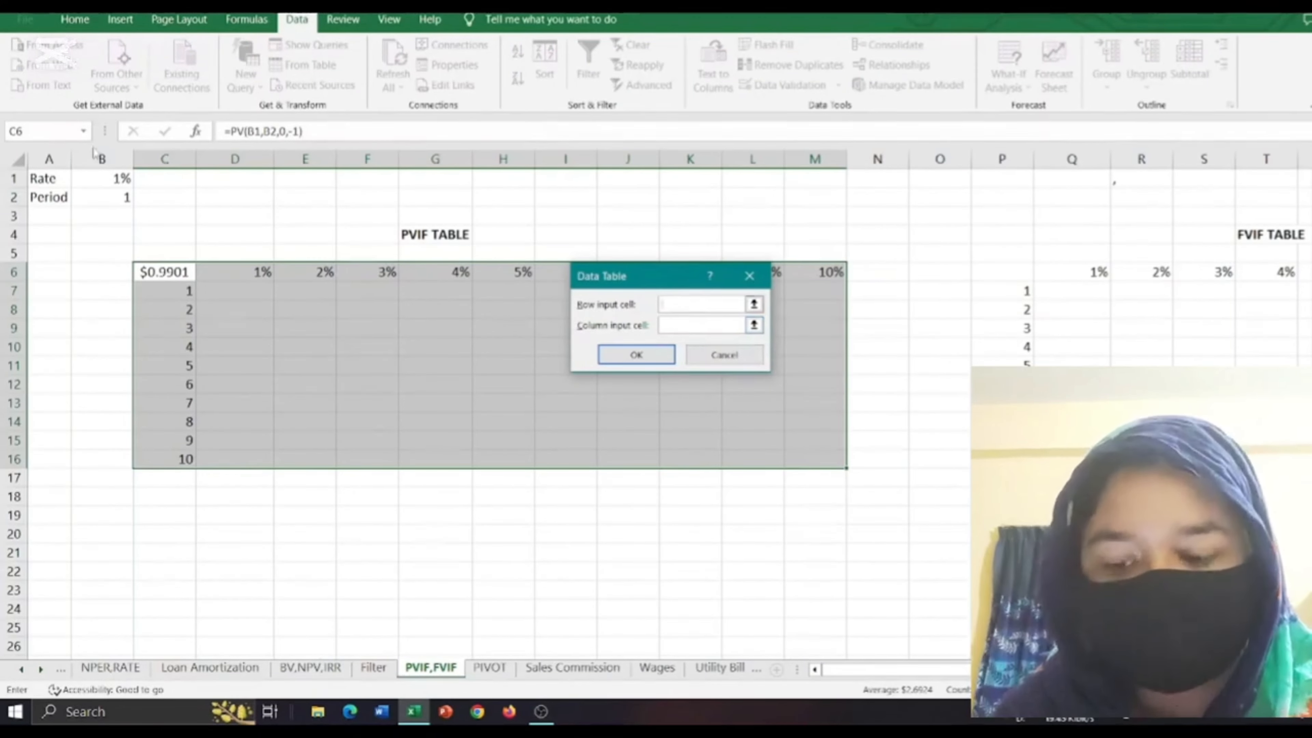
pyautogui.click(108, 178)
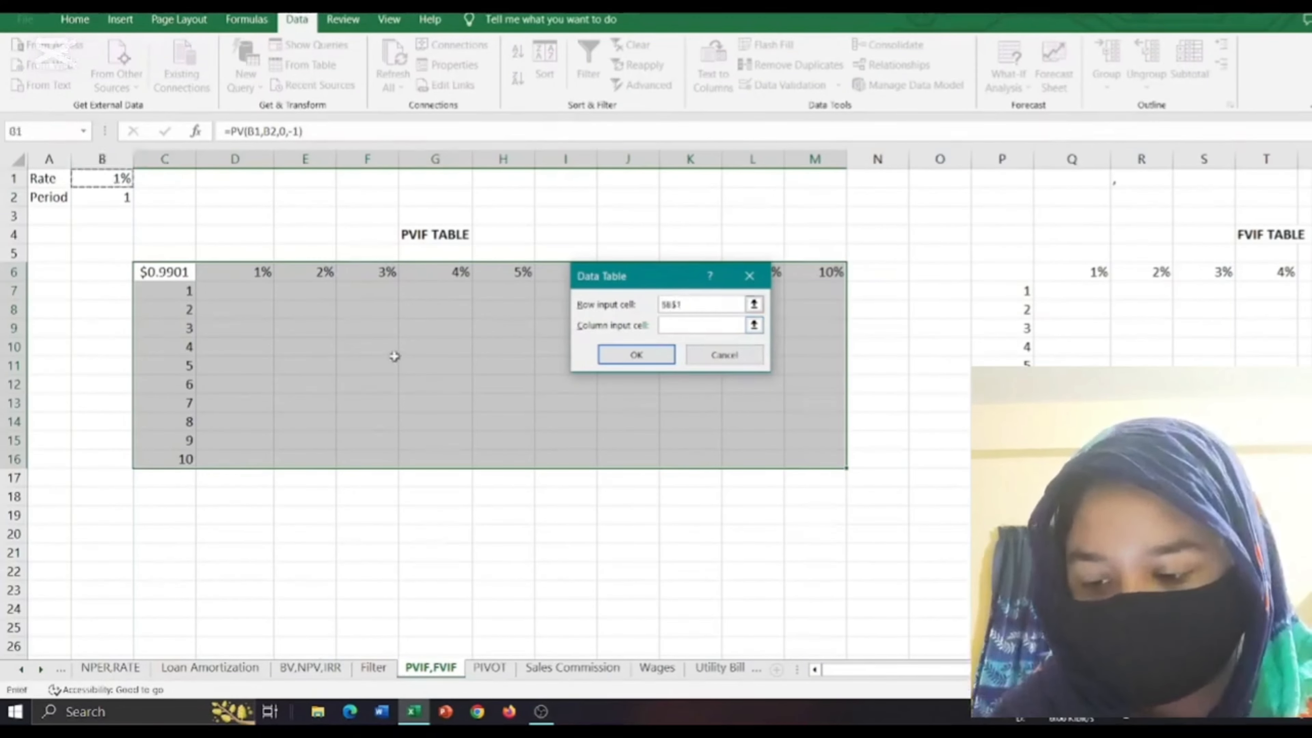
pyautogui.click(692, 325)
pyautogui.click(108, 198)
pyautogui.click(637, 354)
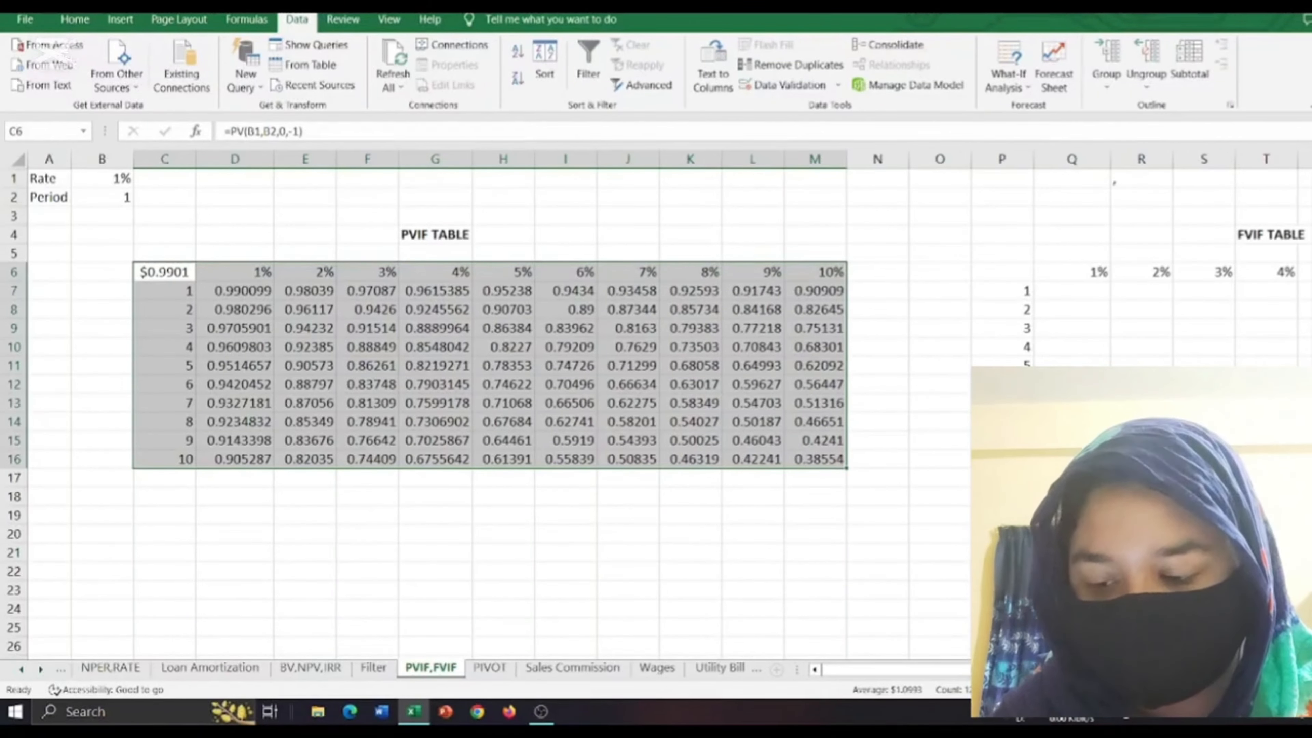
# Begin an FV formula in P6, the corner cell of the FVIF table, with B1 as the rate and B2 as the number of periods.
pyautogui.hscroll(7, 491, 362)
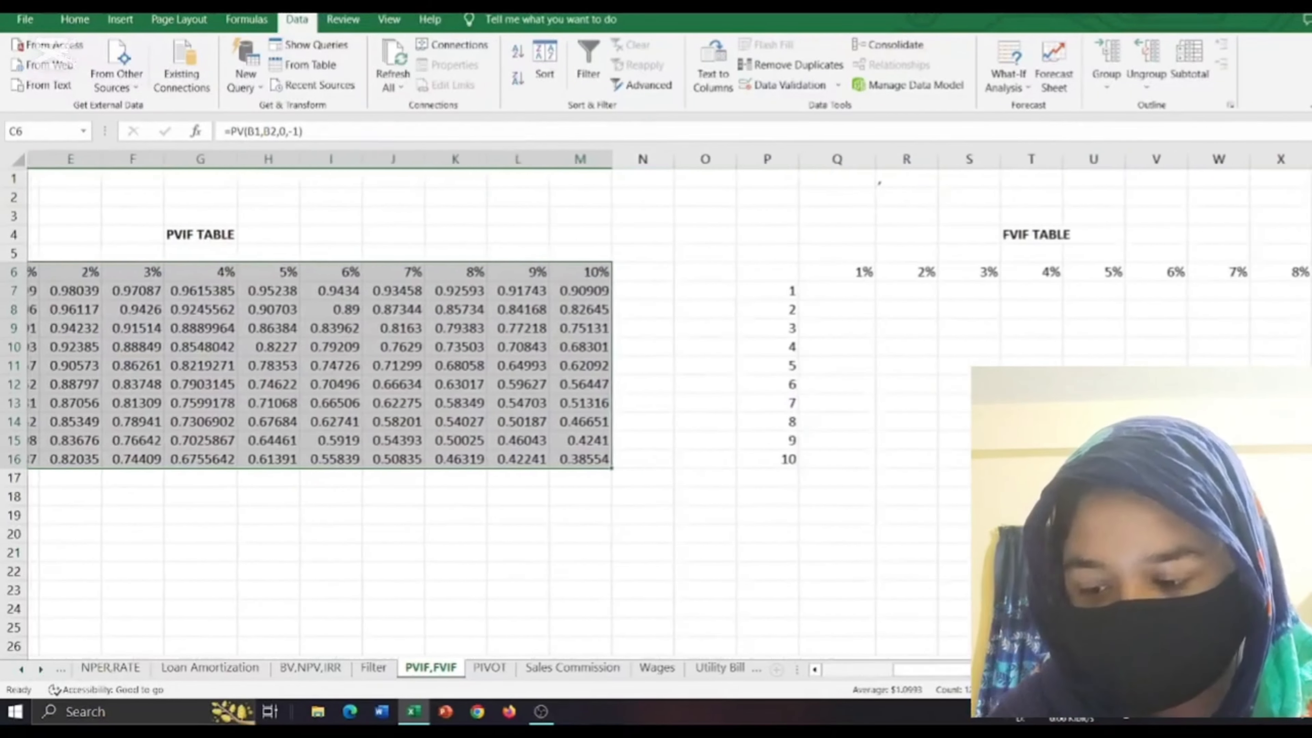
pyautogui.hscroll(2, 491, 362)
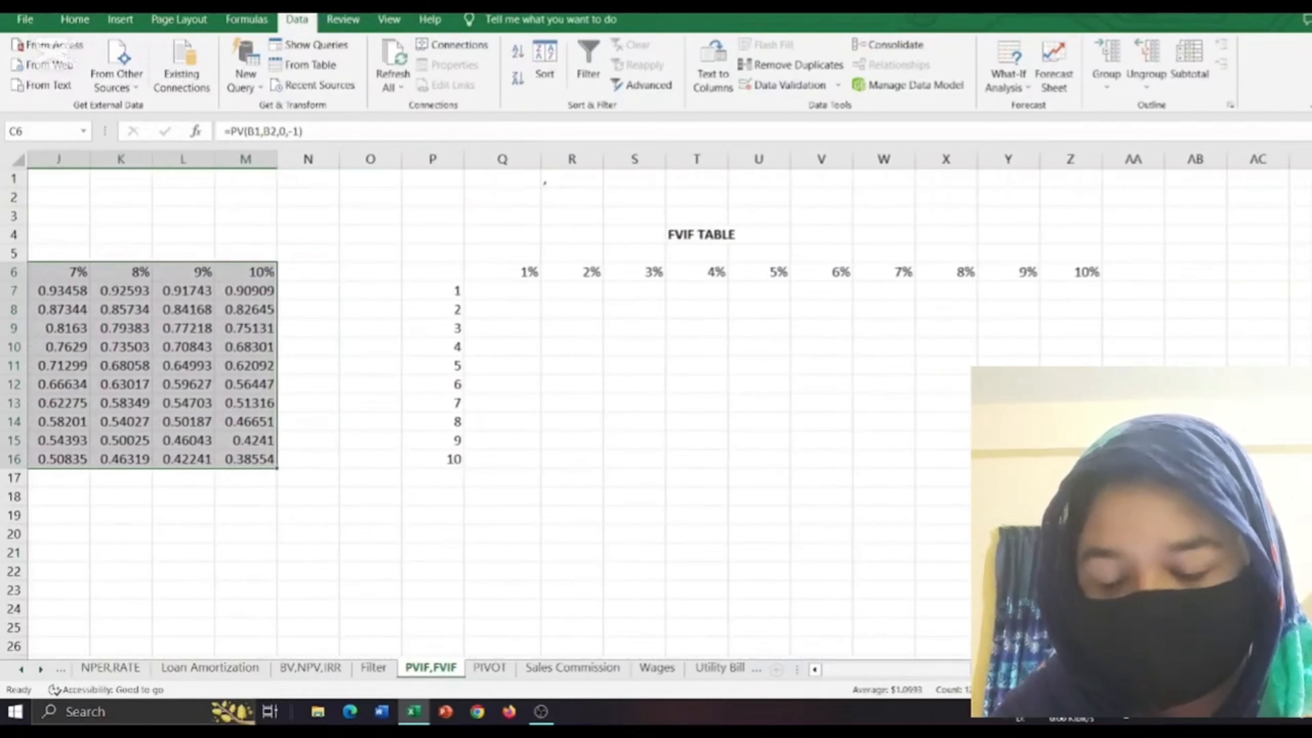
pyautogui.hscroll(1, 490, 362)
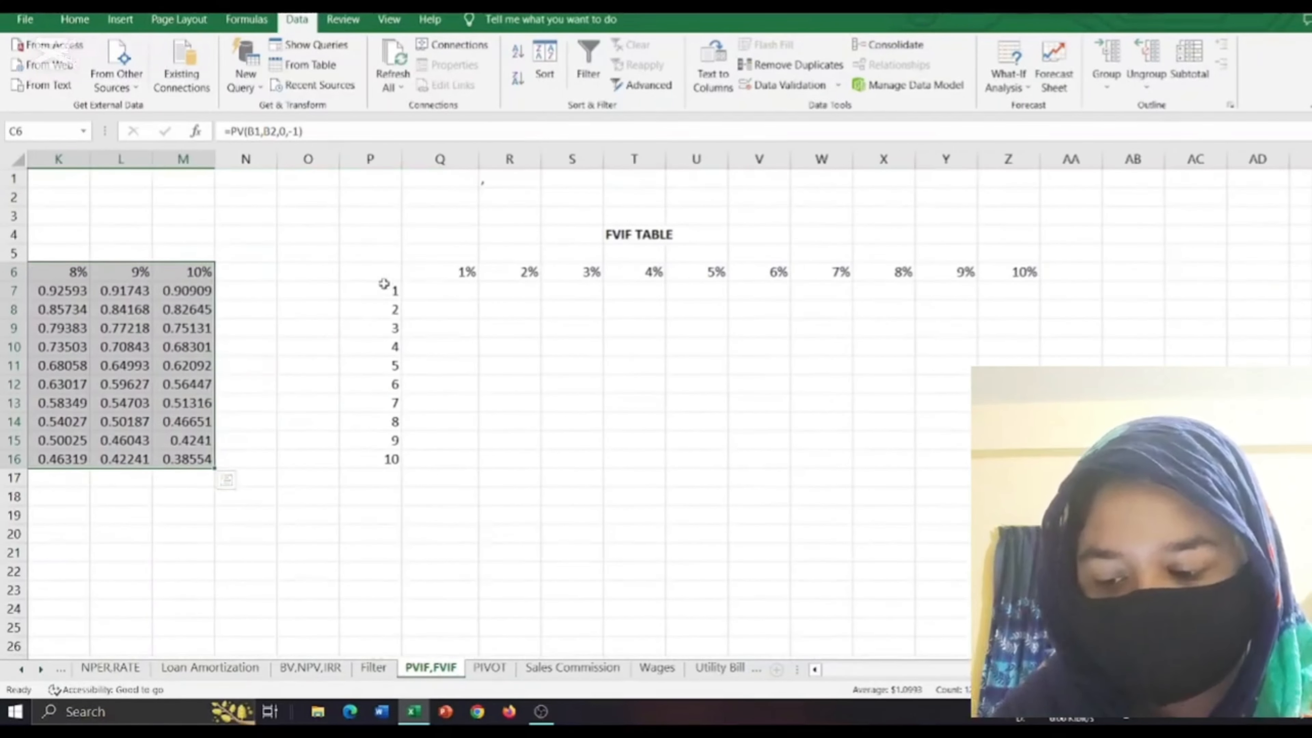
pyautogui.click(367, 276)
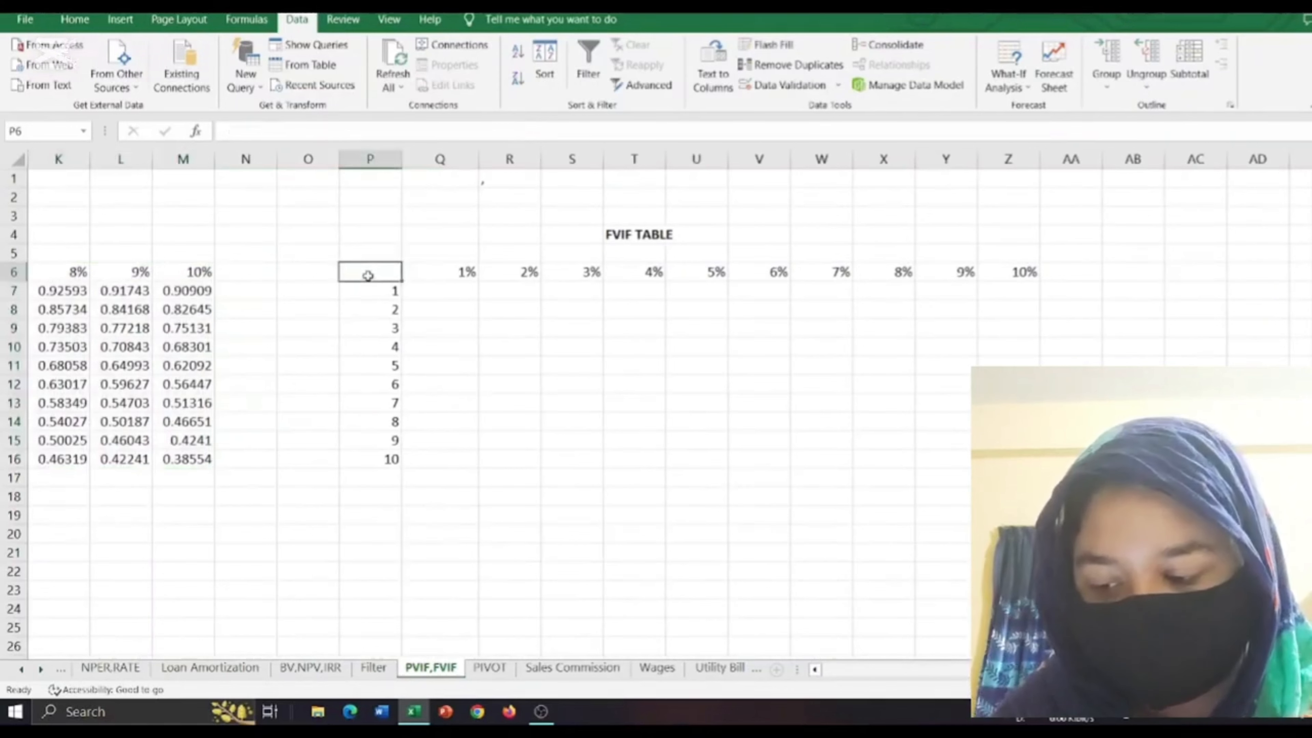
pyautogui.doubleClick(368, 275)
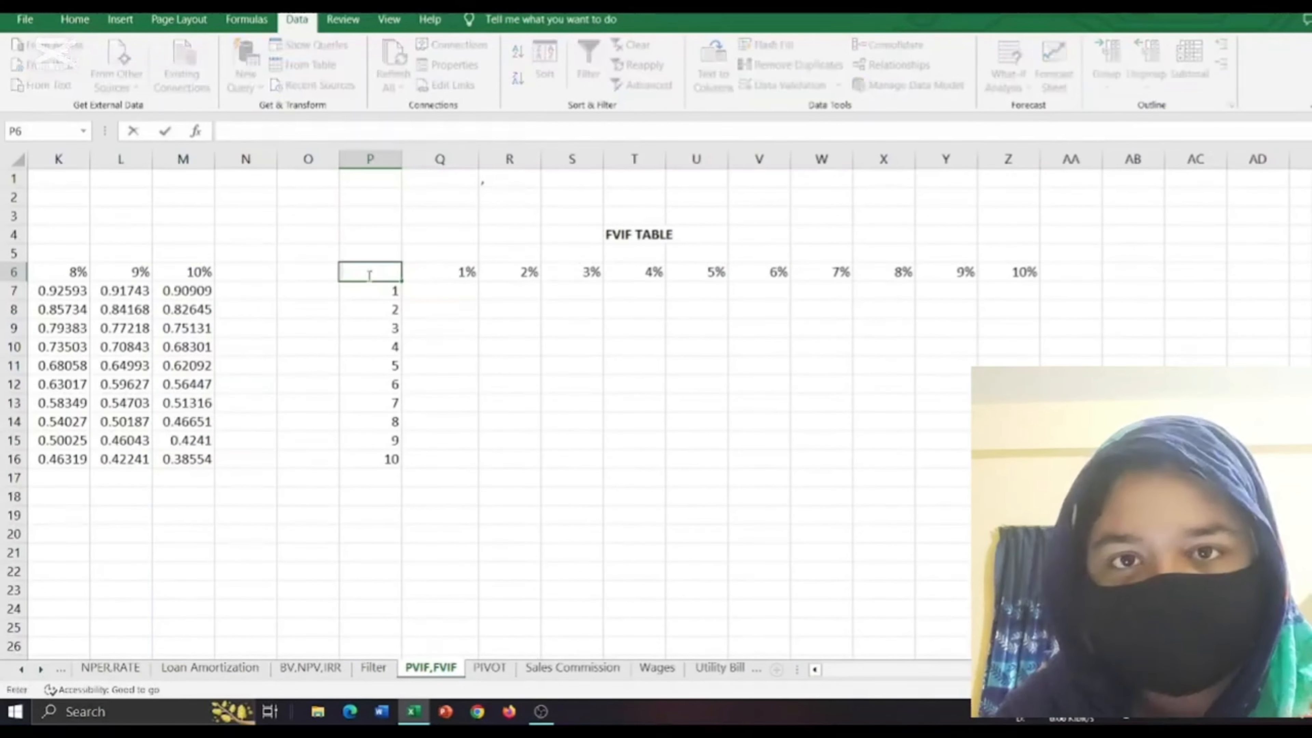
pyautogui.write('=')
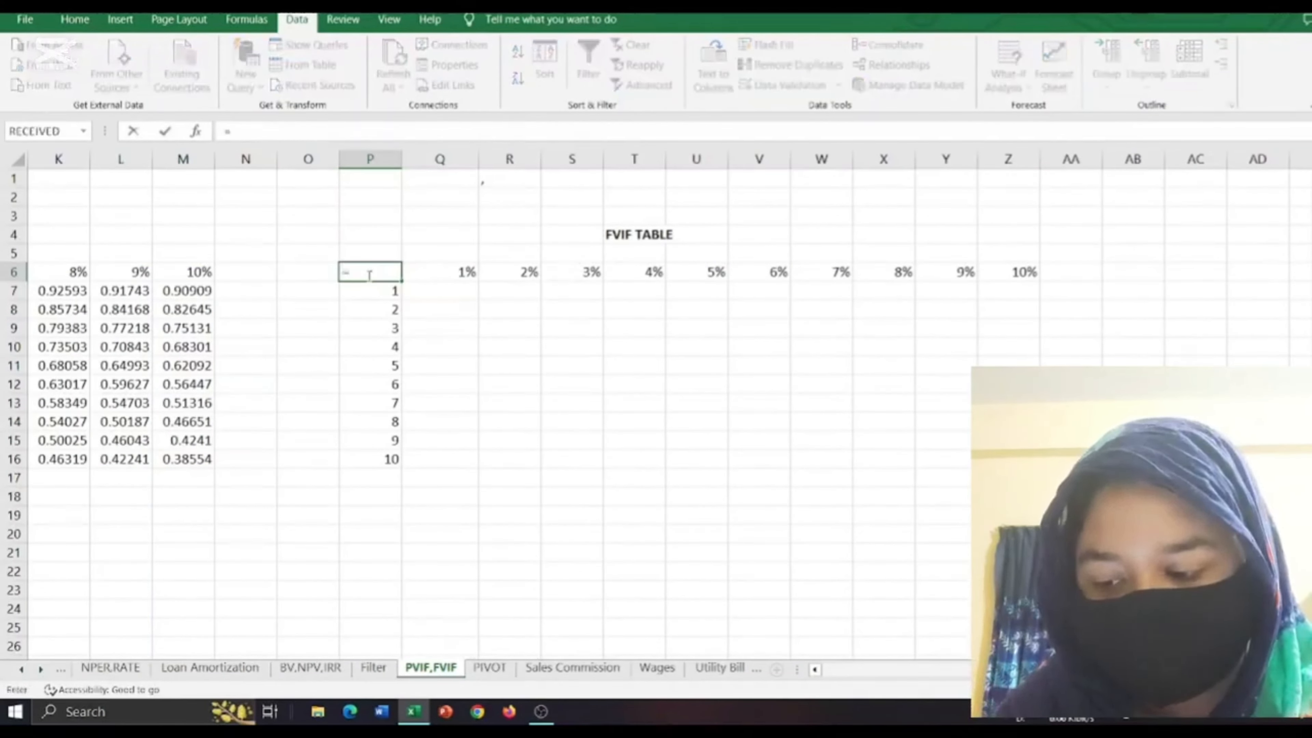
pyautogui.write('fv')
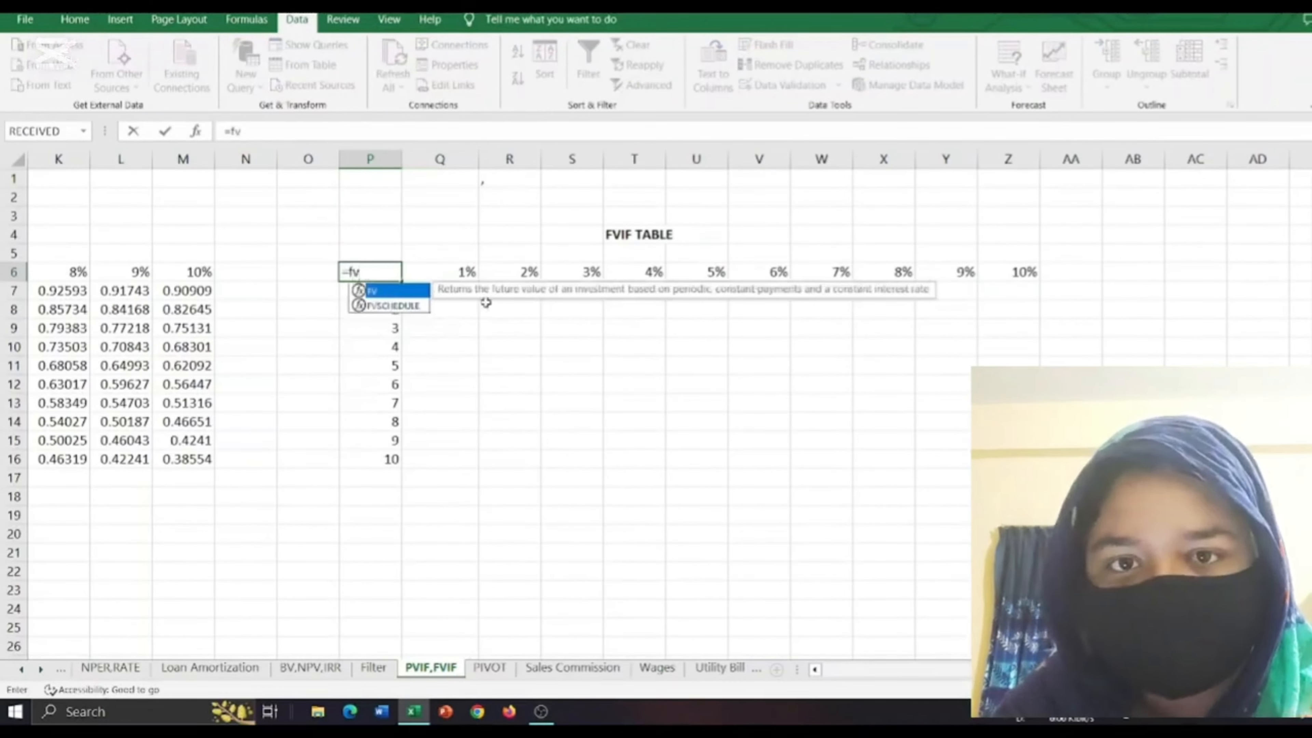
pyautogui.doubleClick(391, 292)
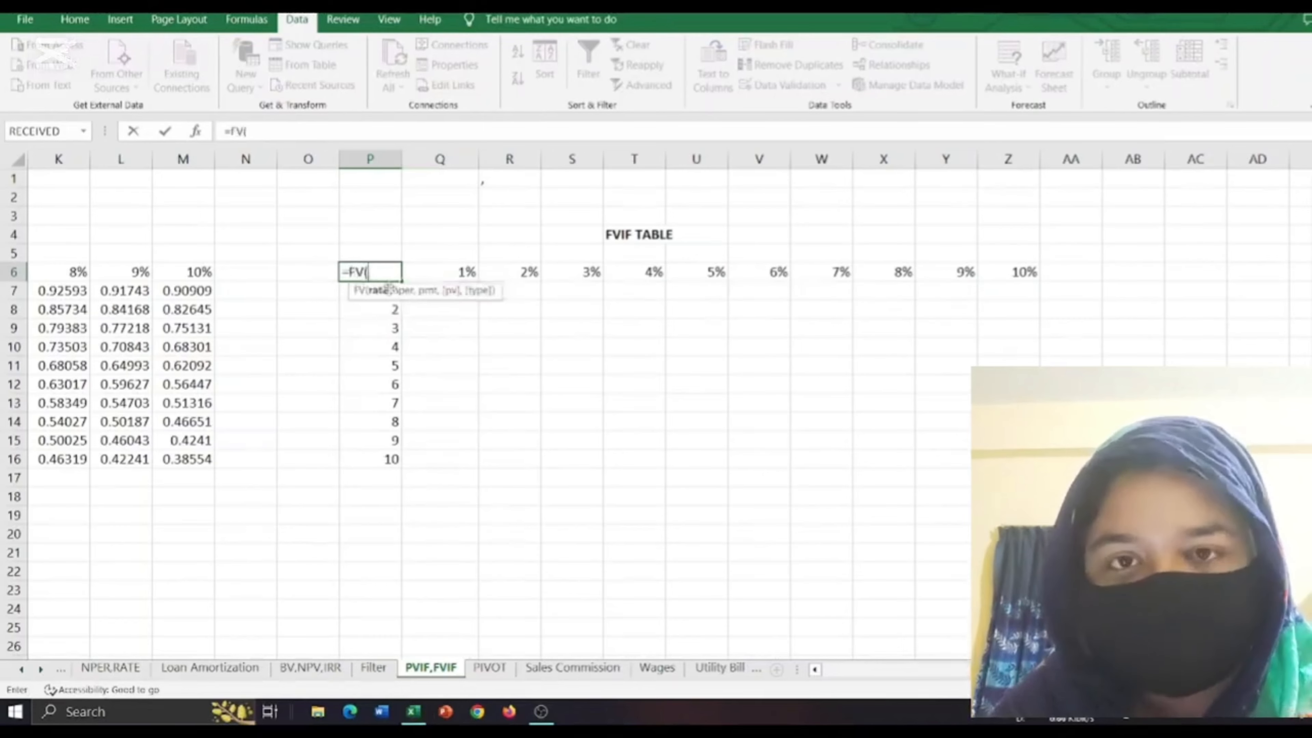
pyautogui.click(816, 670)
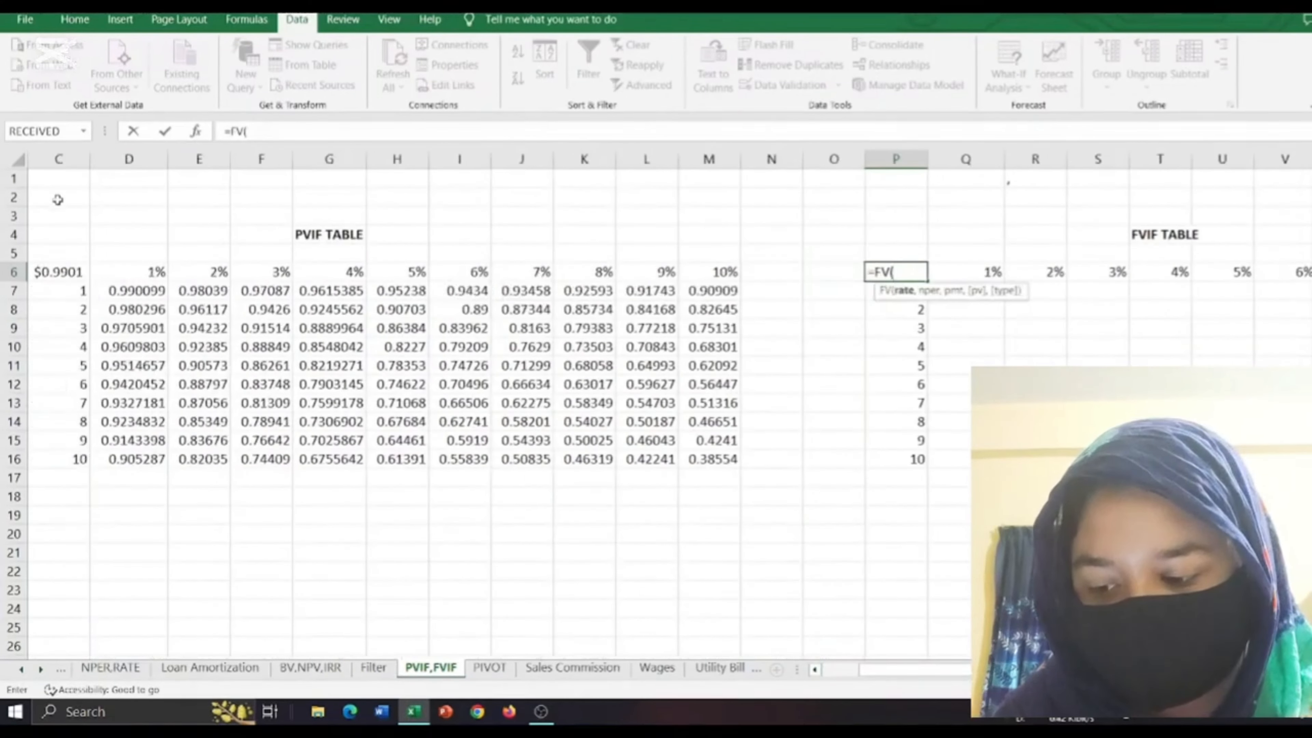
pyautogui.click(814, 670)
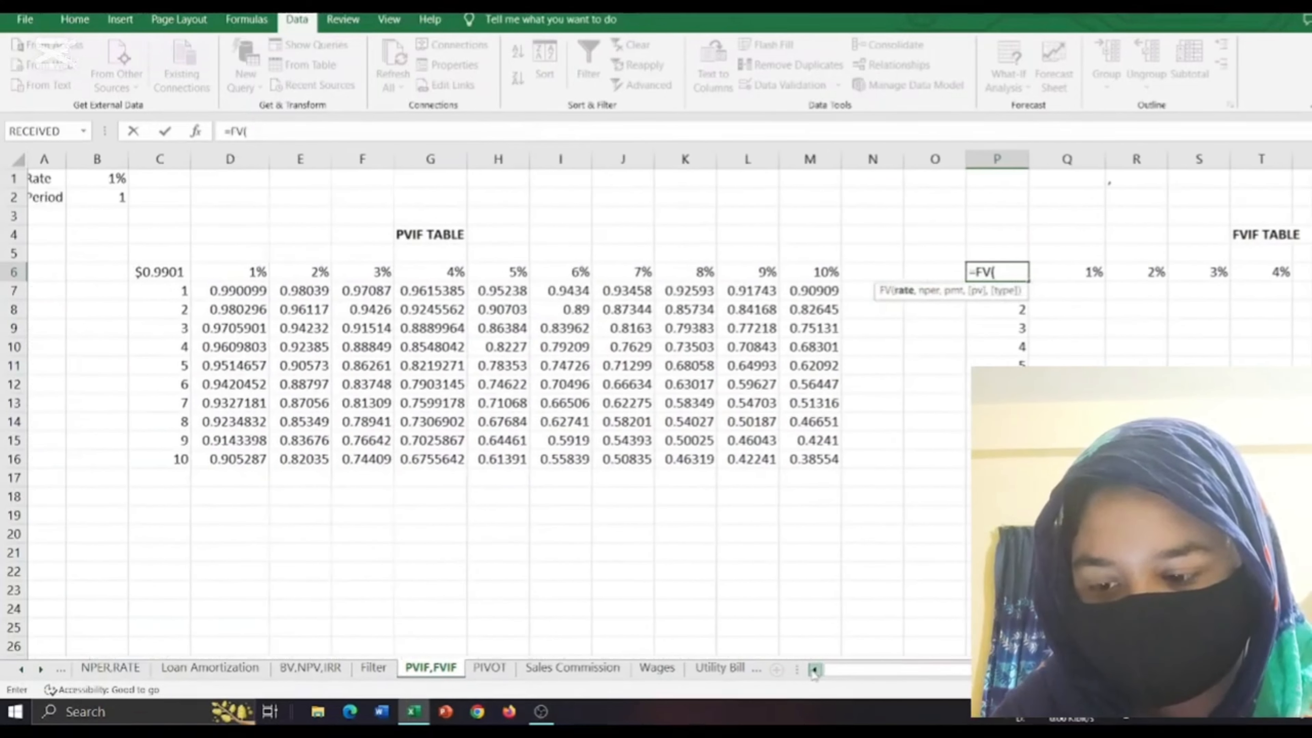
pyautogui.click(122, 181)
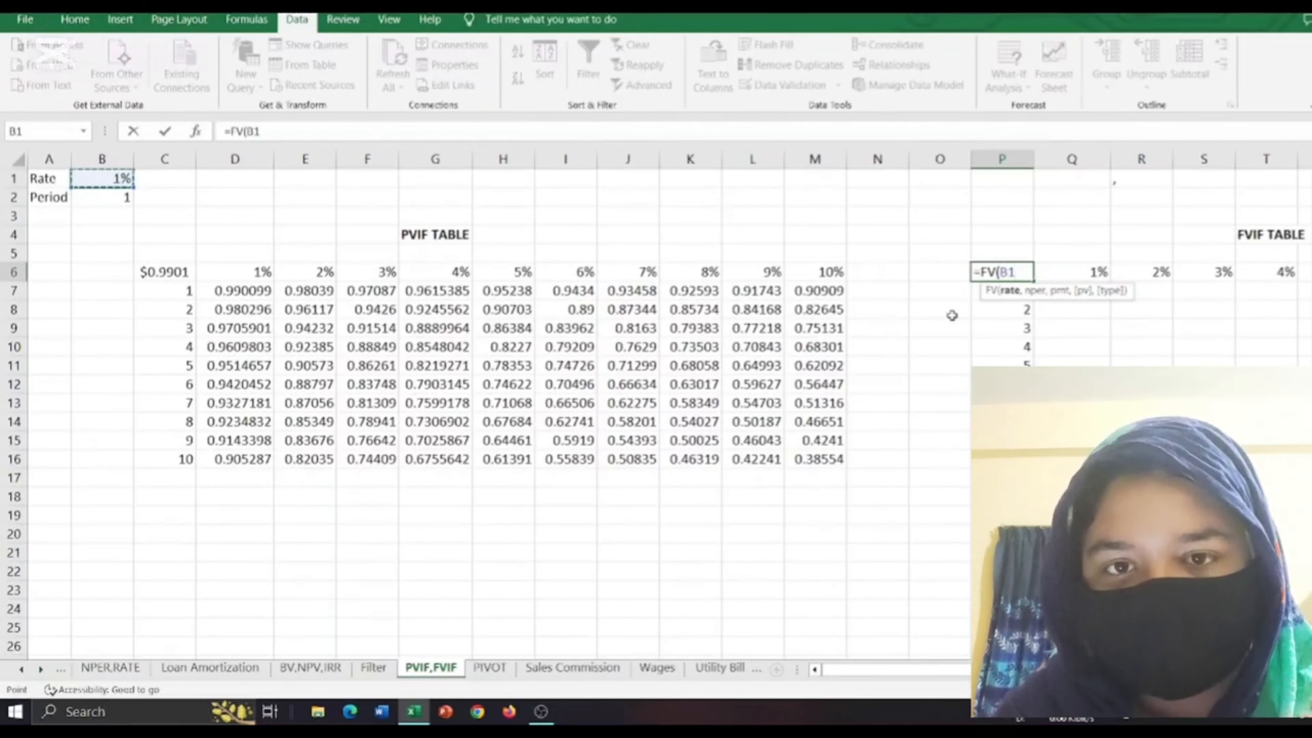
pyautogui.write(',')
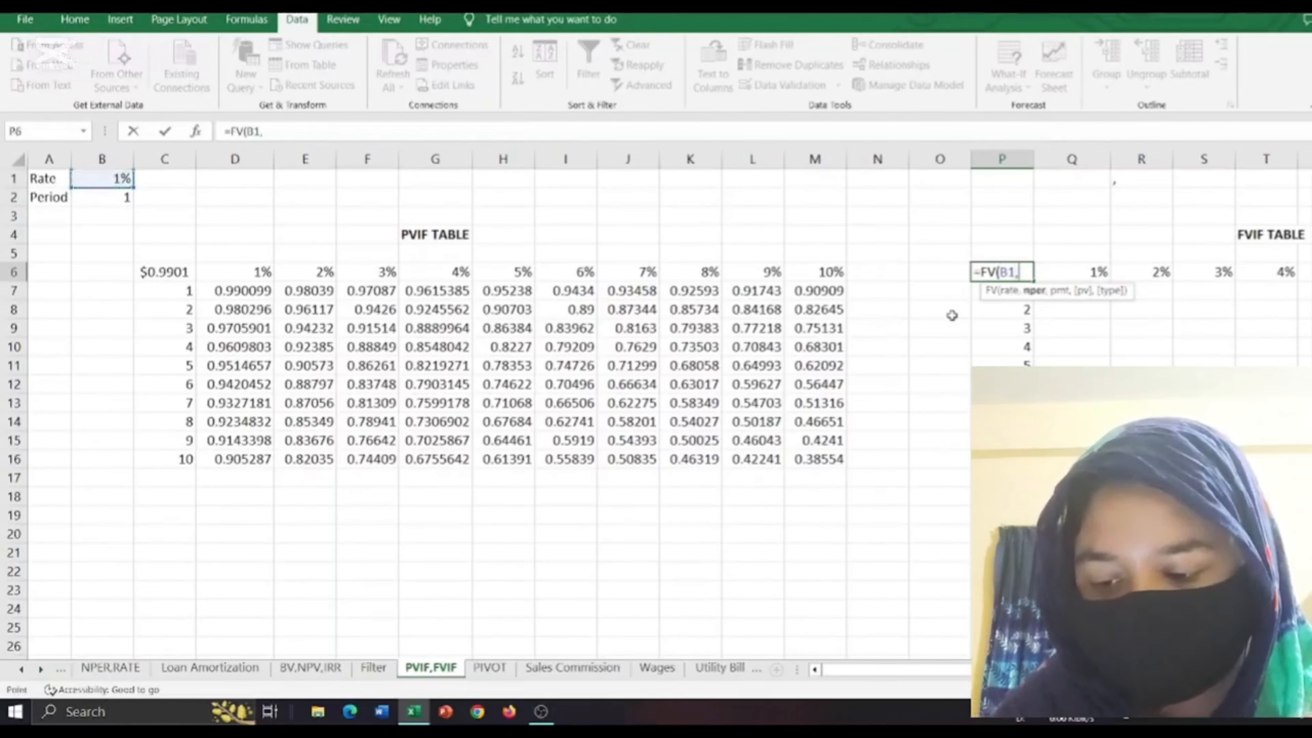
pyautogui.click(122, 200)
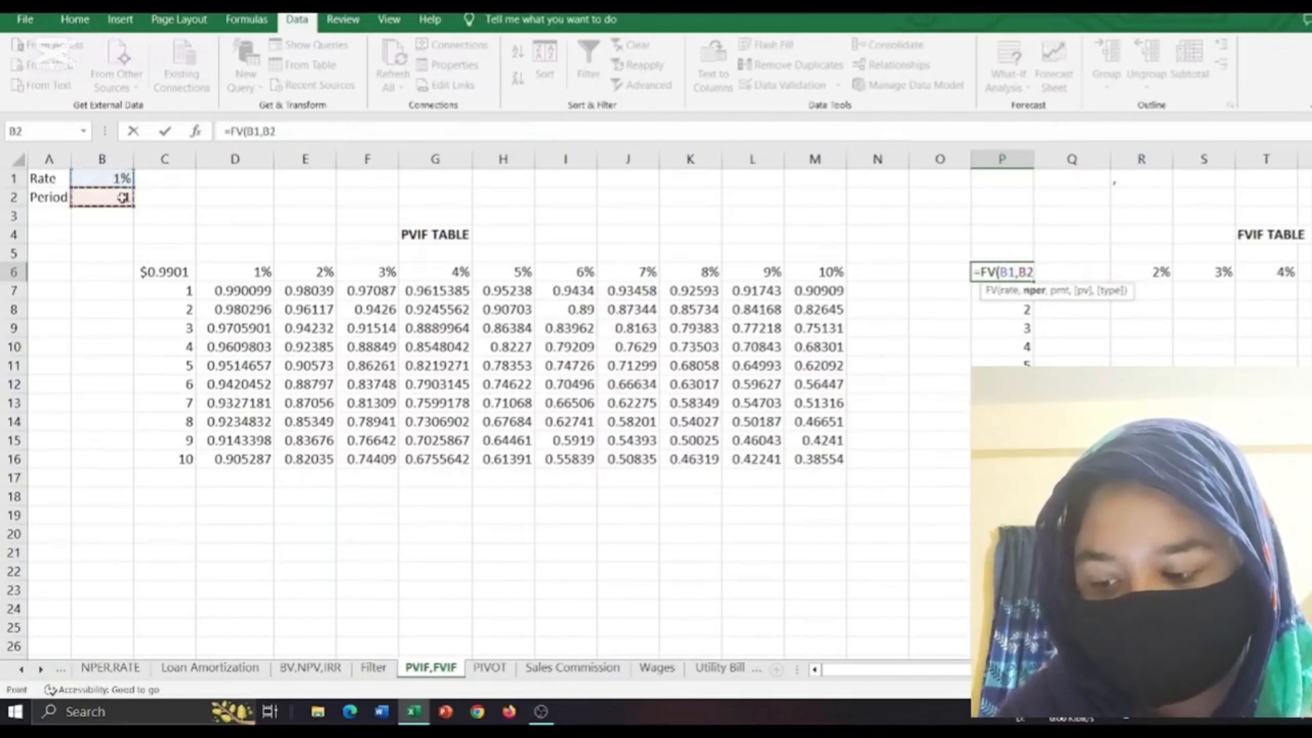
# Complete the FV formula in P6 with a payment of 0 and a present value of -1.
pyautogui.write(',')
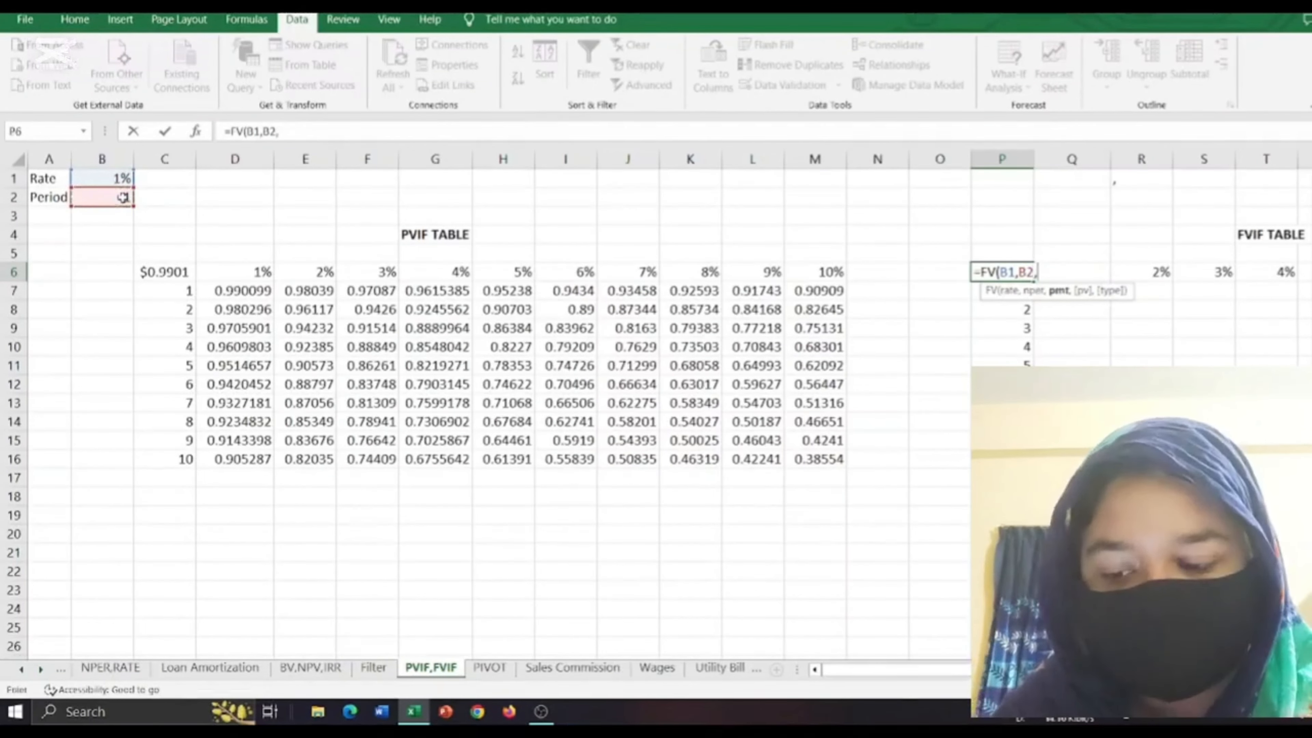
pyautogui.write('0,')
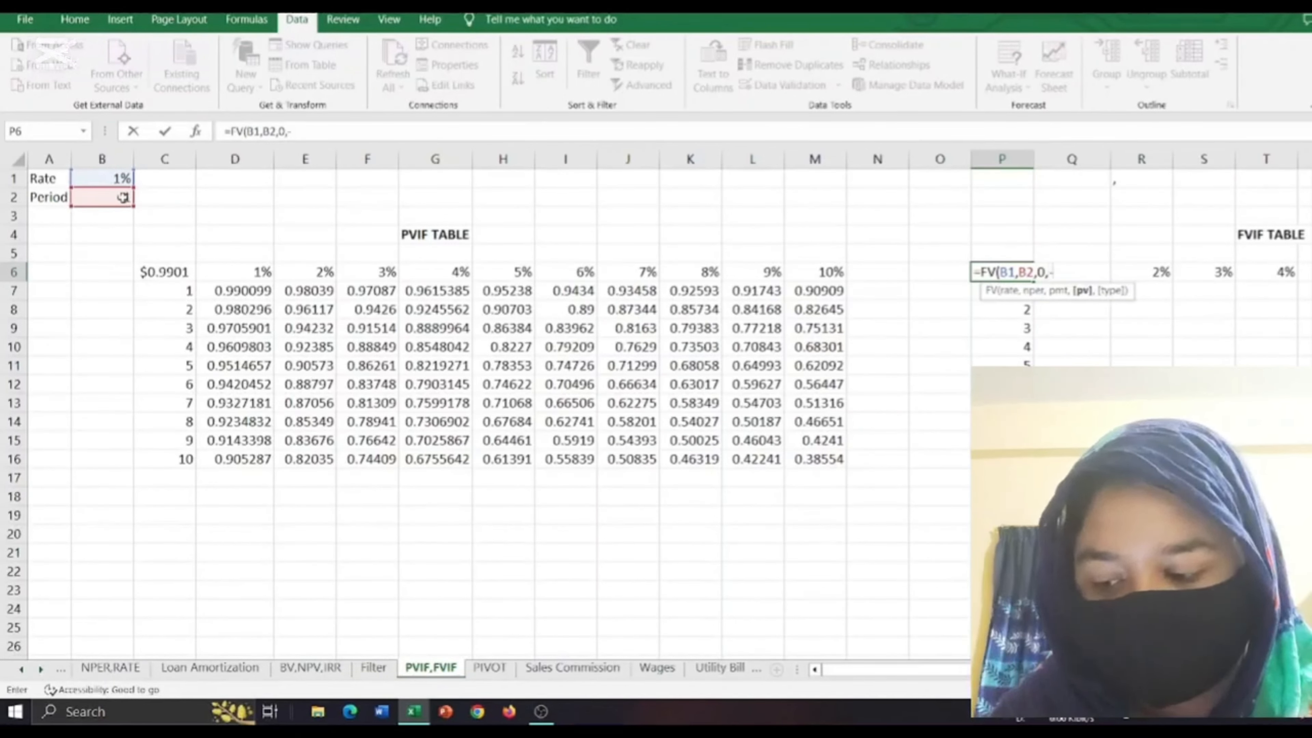
pyautogui.write('-1')
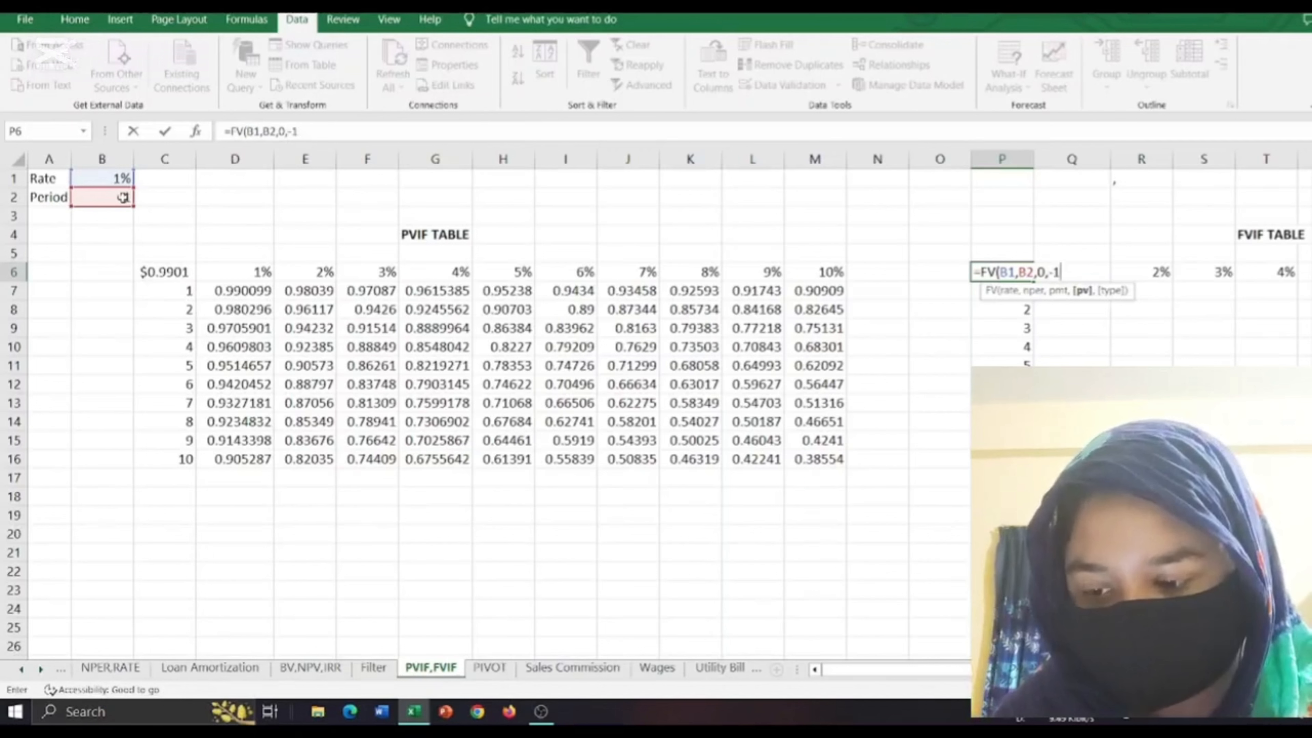
pyautogui.write(')')
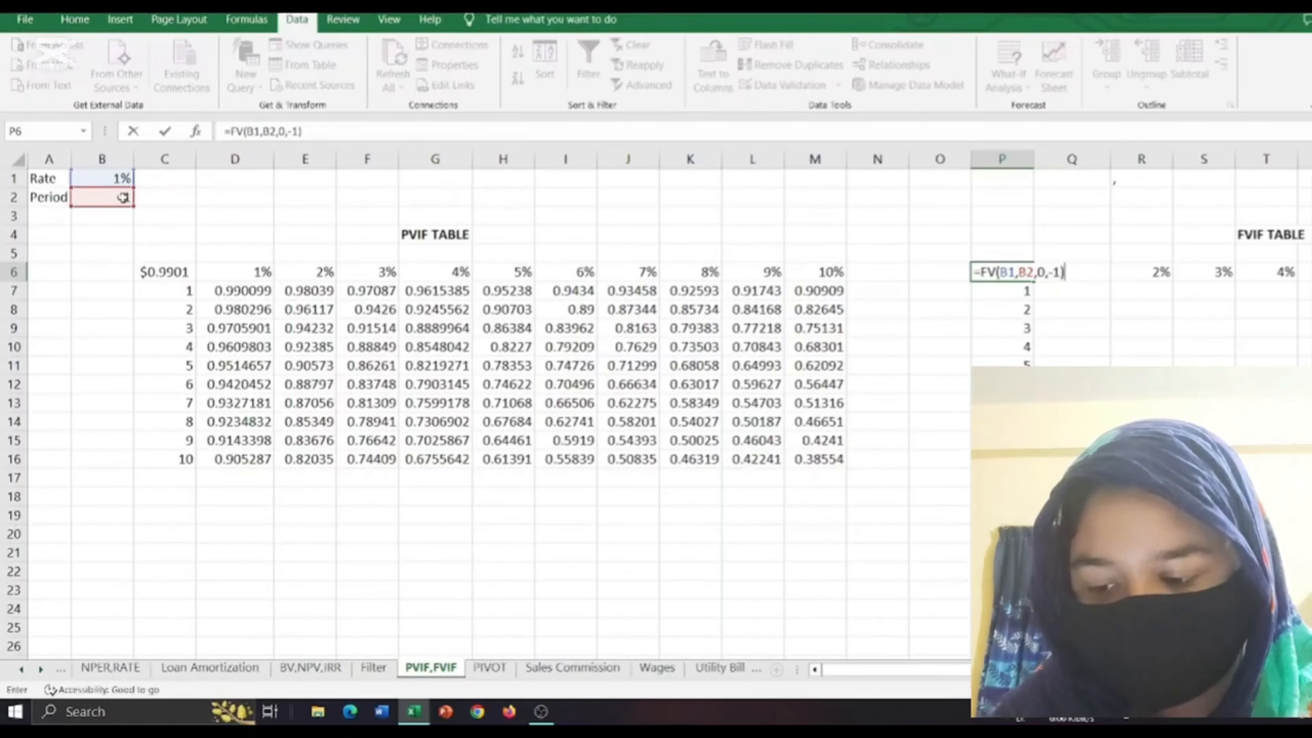
pyautogui.press('Return')
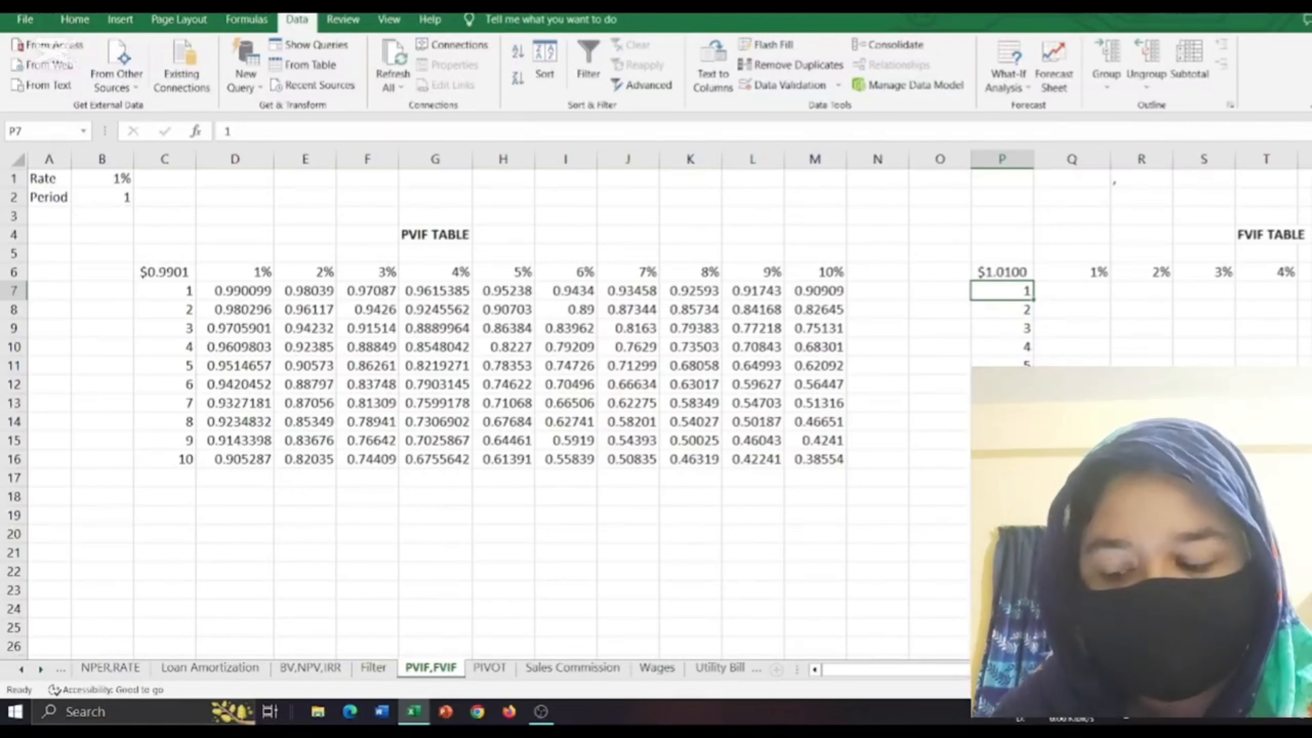
# Fill the FVIF table P6:Z16 with a what-if data table using B1 as row input cell and B2 as column input cell.
pyautogui.hscroll(5, 858, 461)
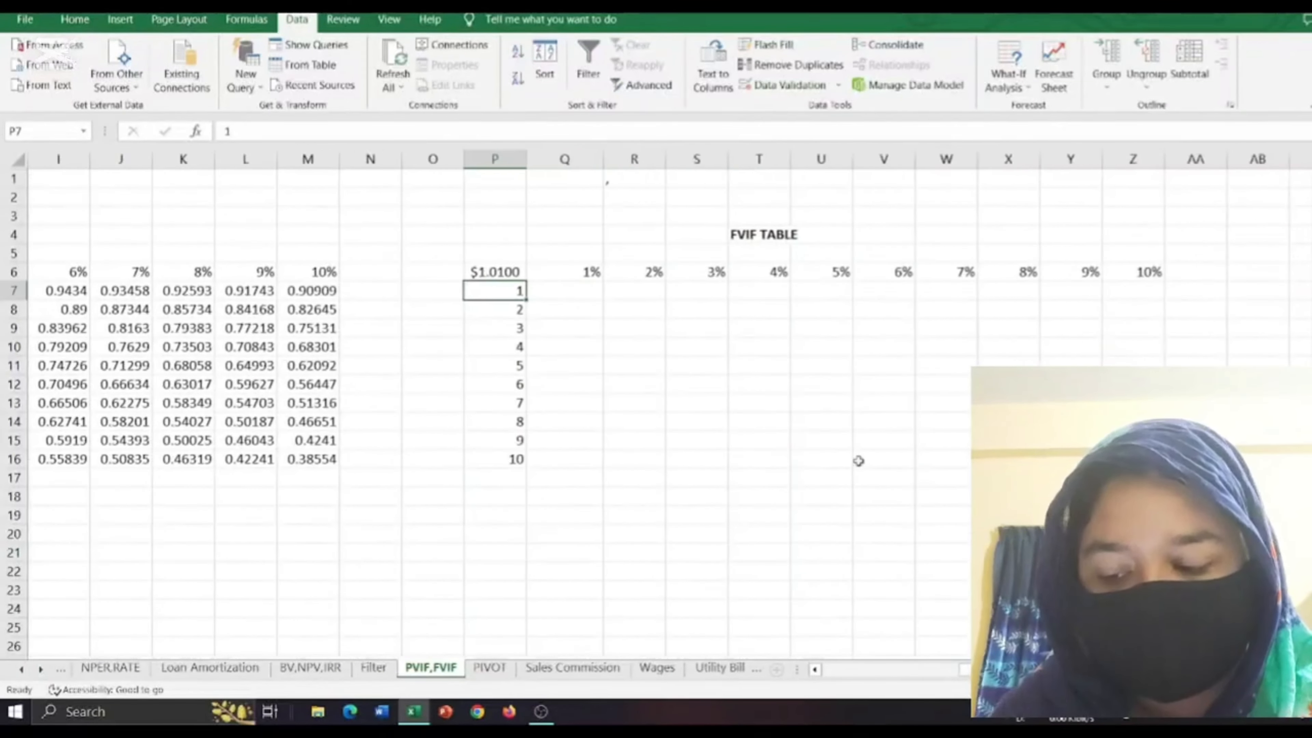
pyautogui.moveTo(516, 271); pyautogui.dragTo(1134, 459)
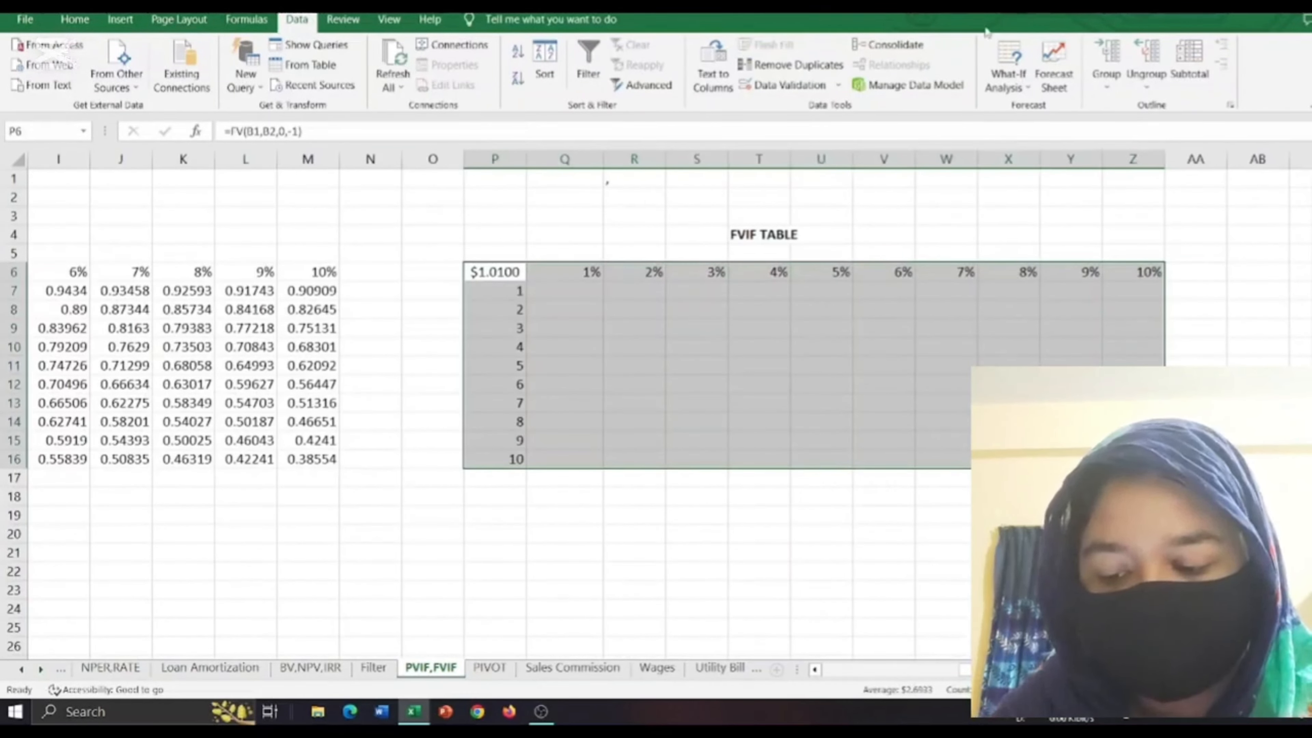
pyautogui.click(1006, 88)
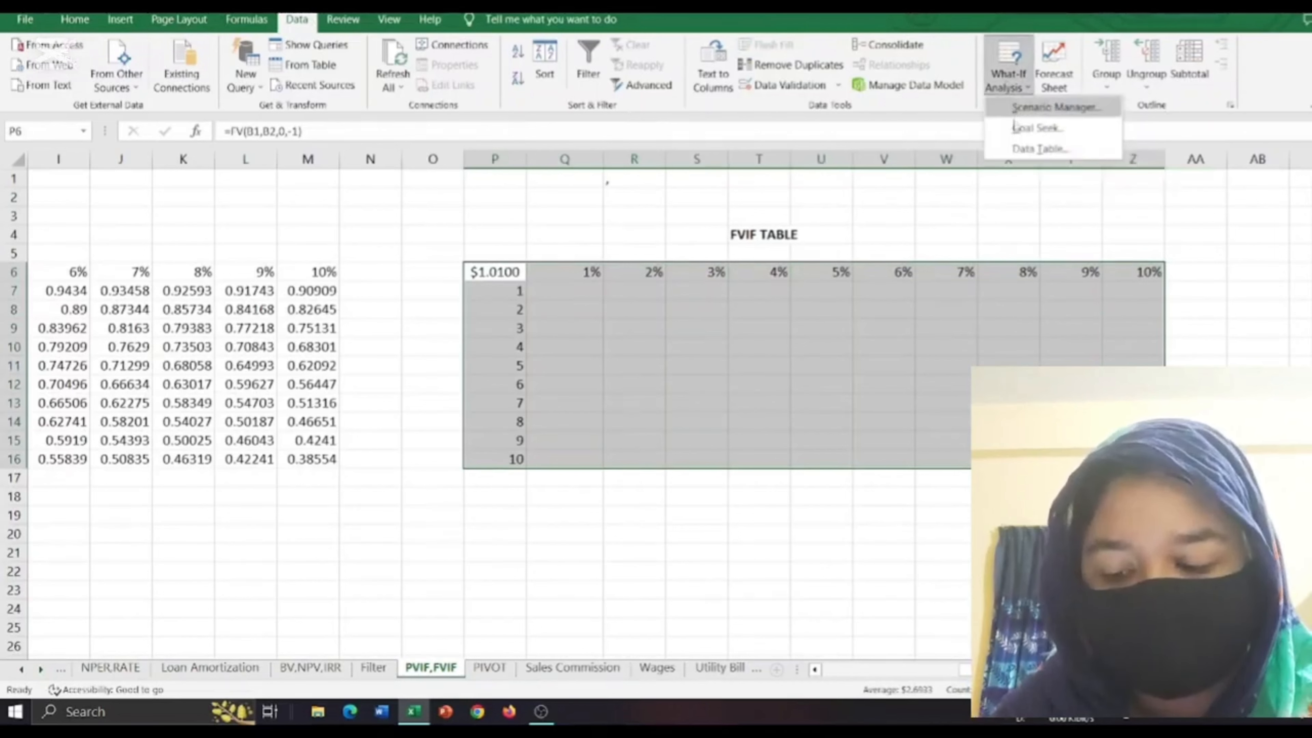
pyautogui.click(1028, 148)
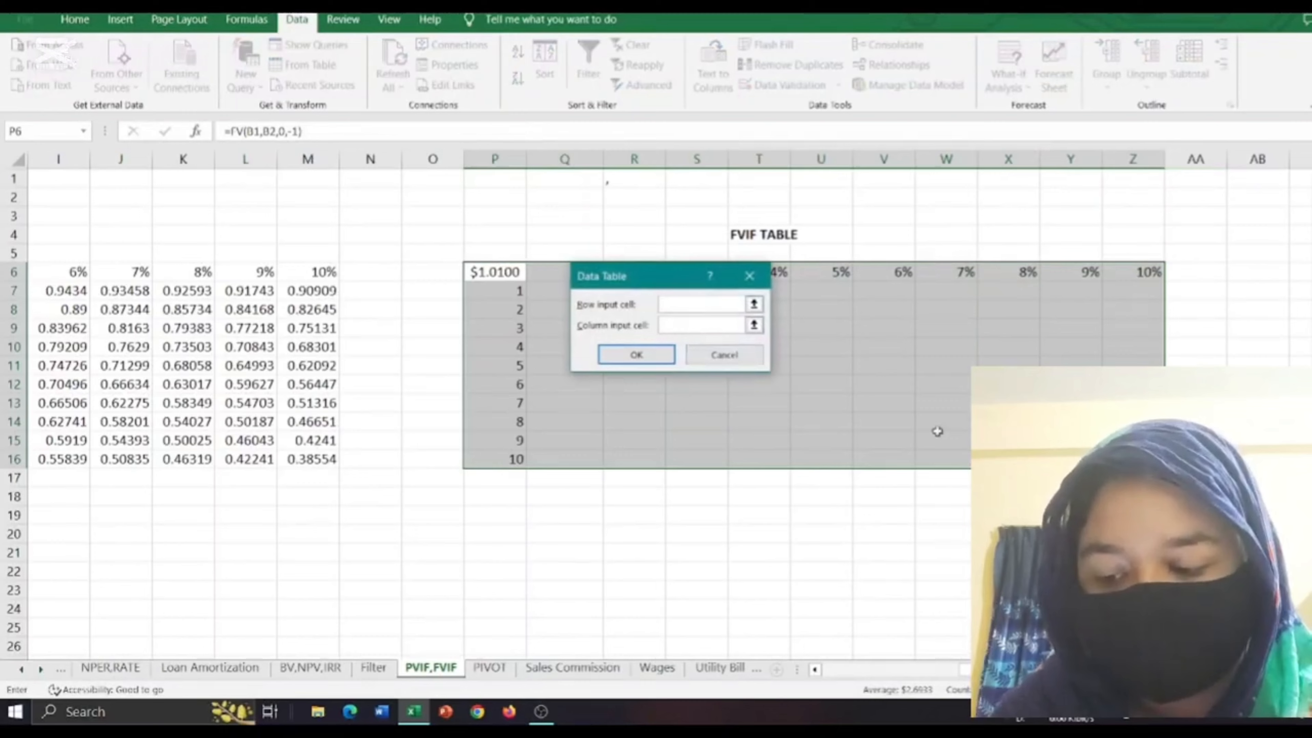
pyautogui.click(814, 669)
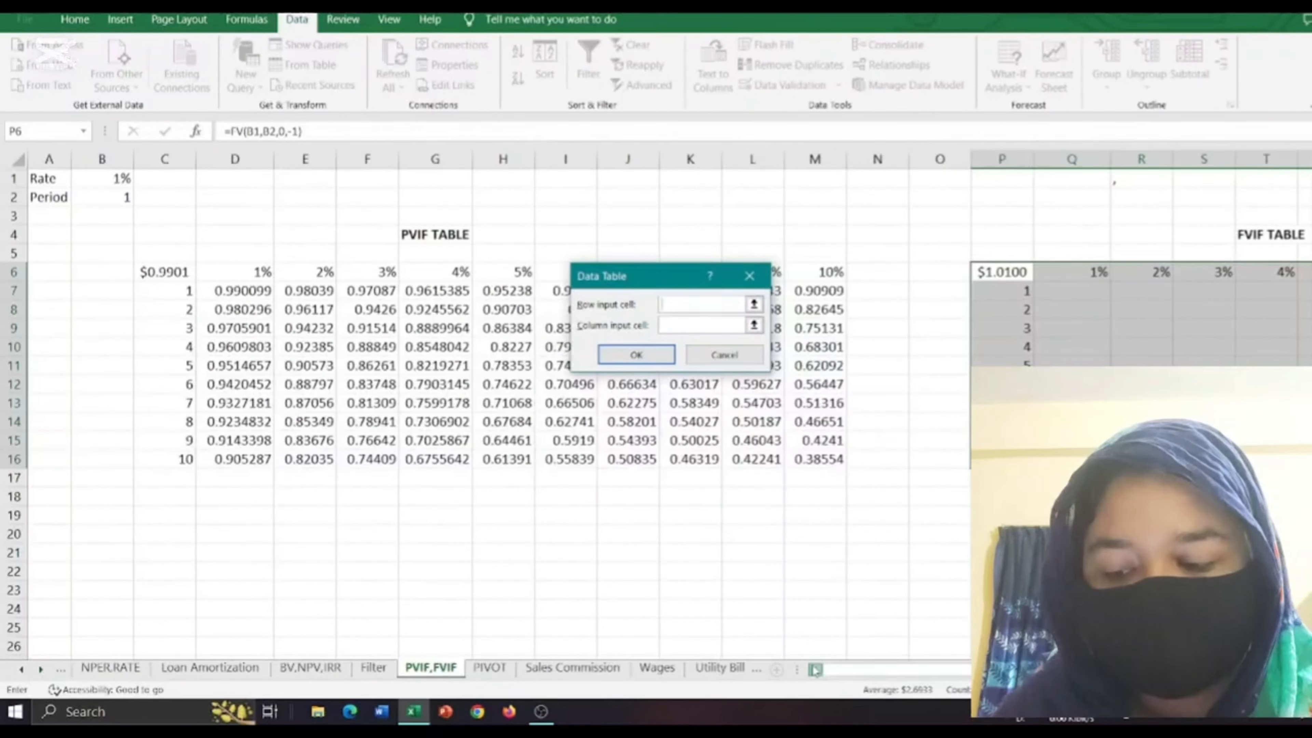
pyautogui.click(125, 179)
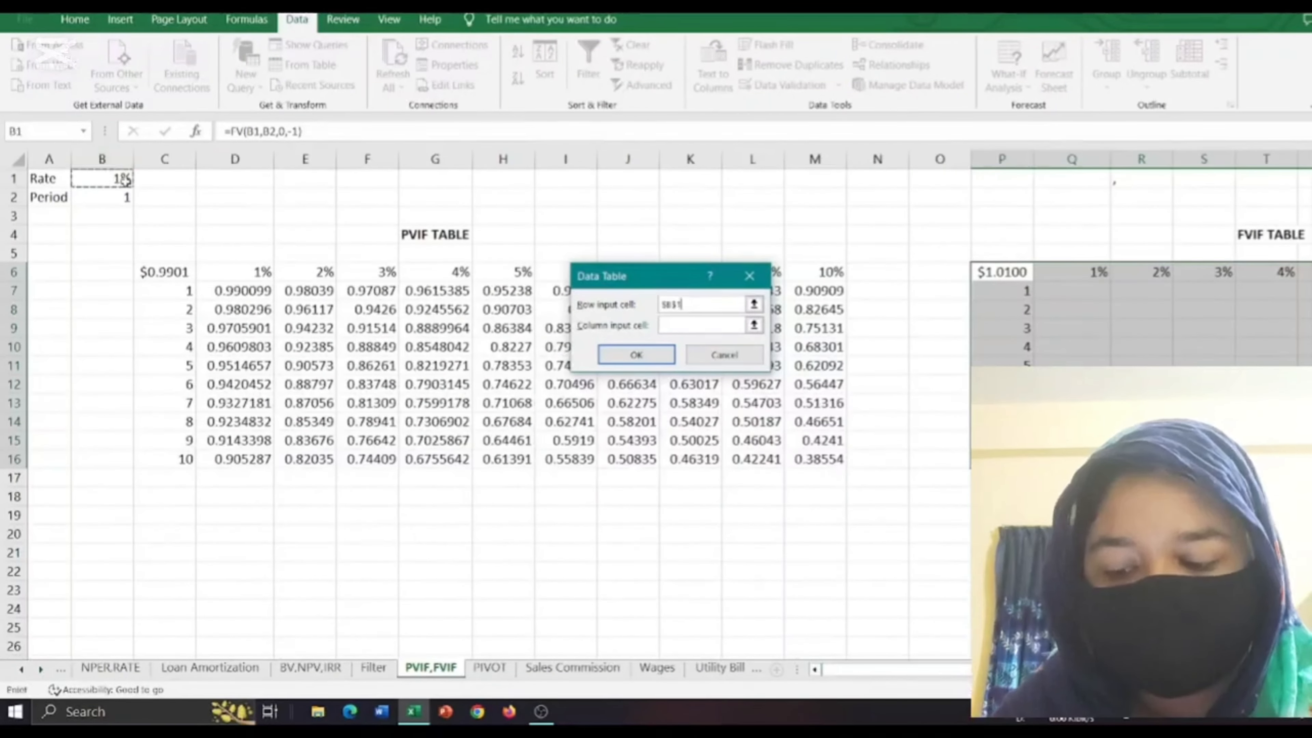
pyautogui.click(670, 328)
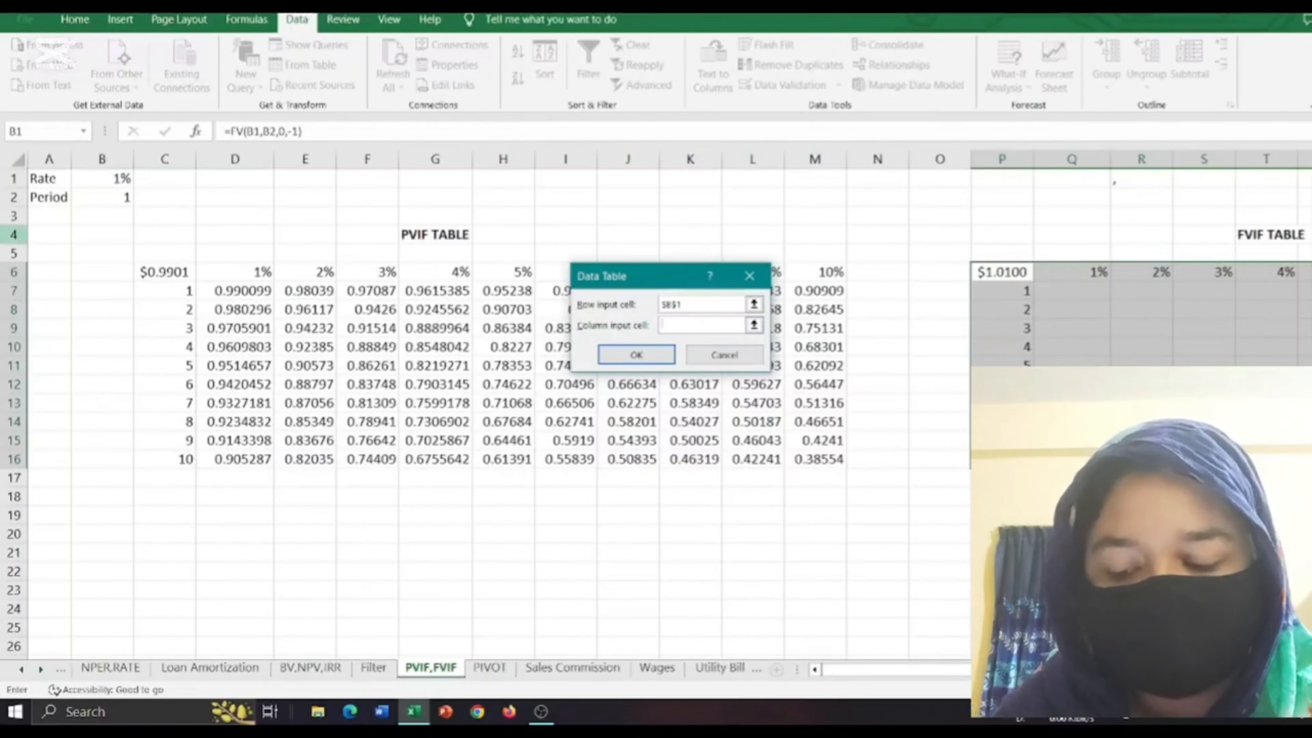
pyautogui.click(94, 200)
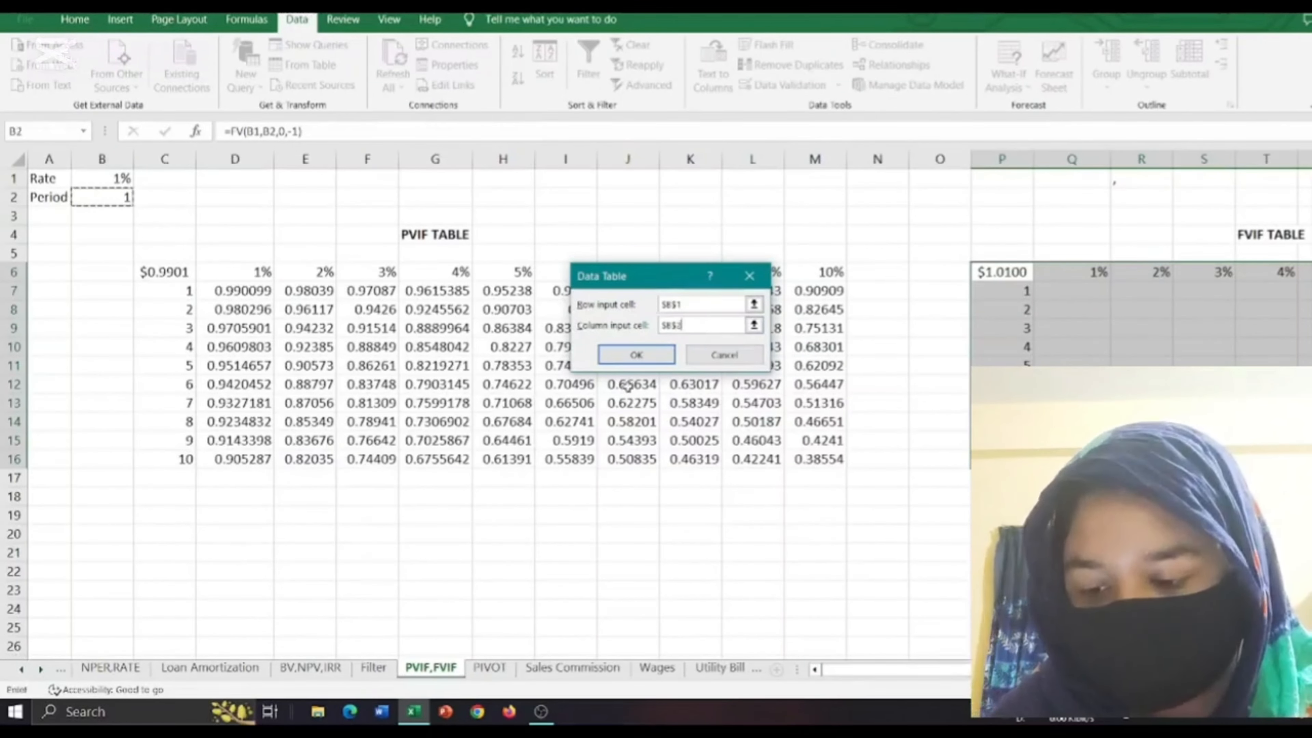
pyautogui.click(637, 363)
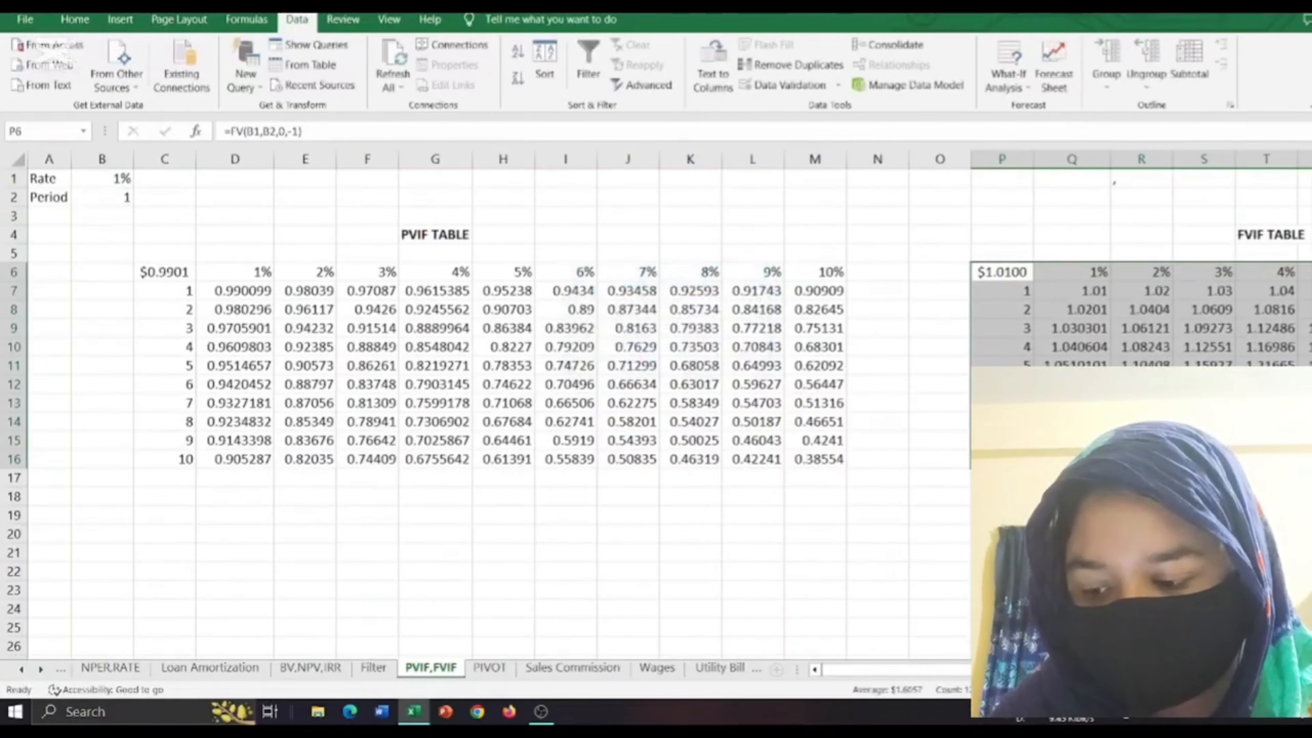
pyautogui.hscroll(8, 670, 413)
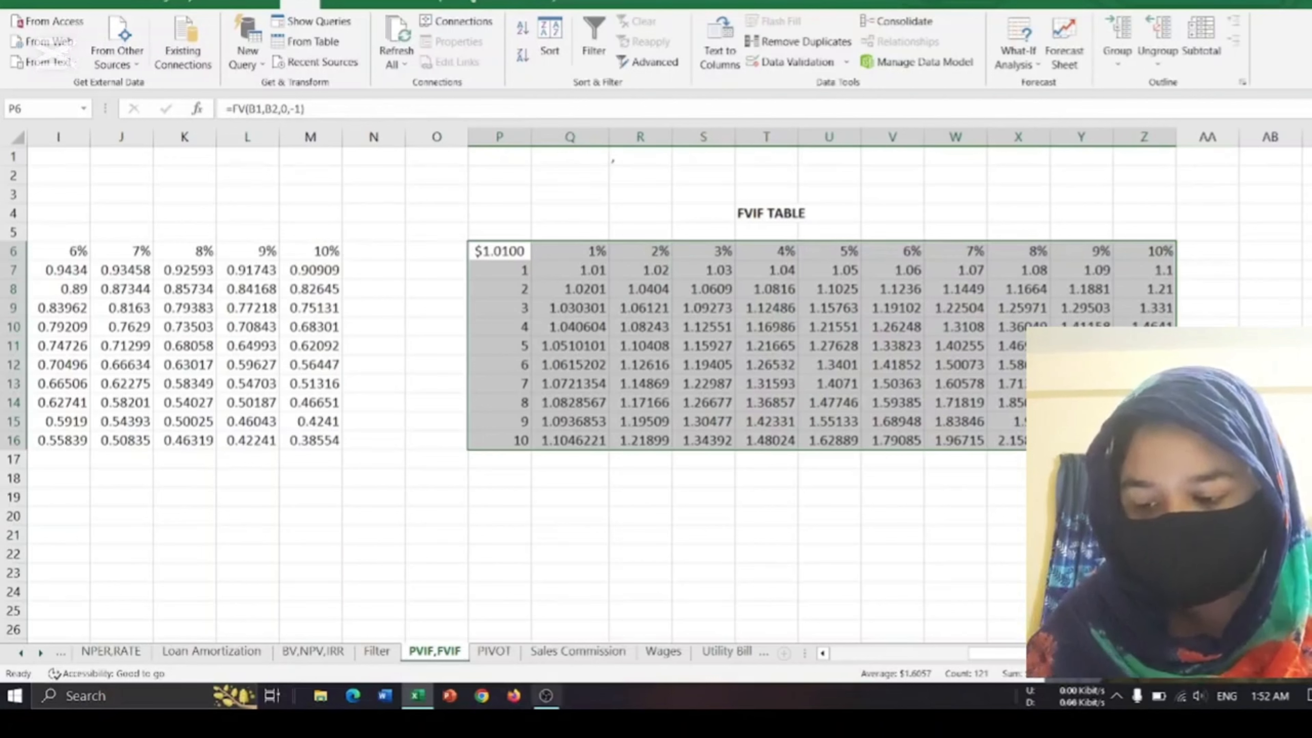
pyautogui.click(546, 697)
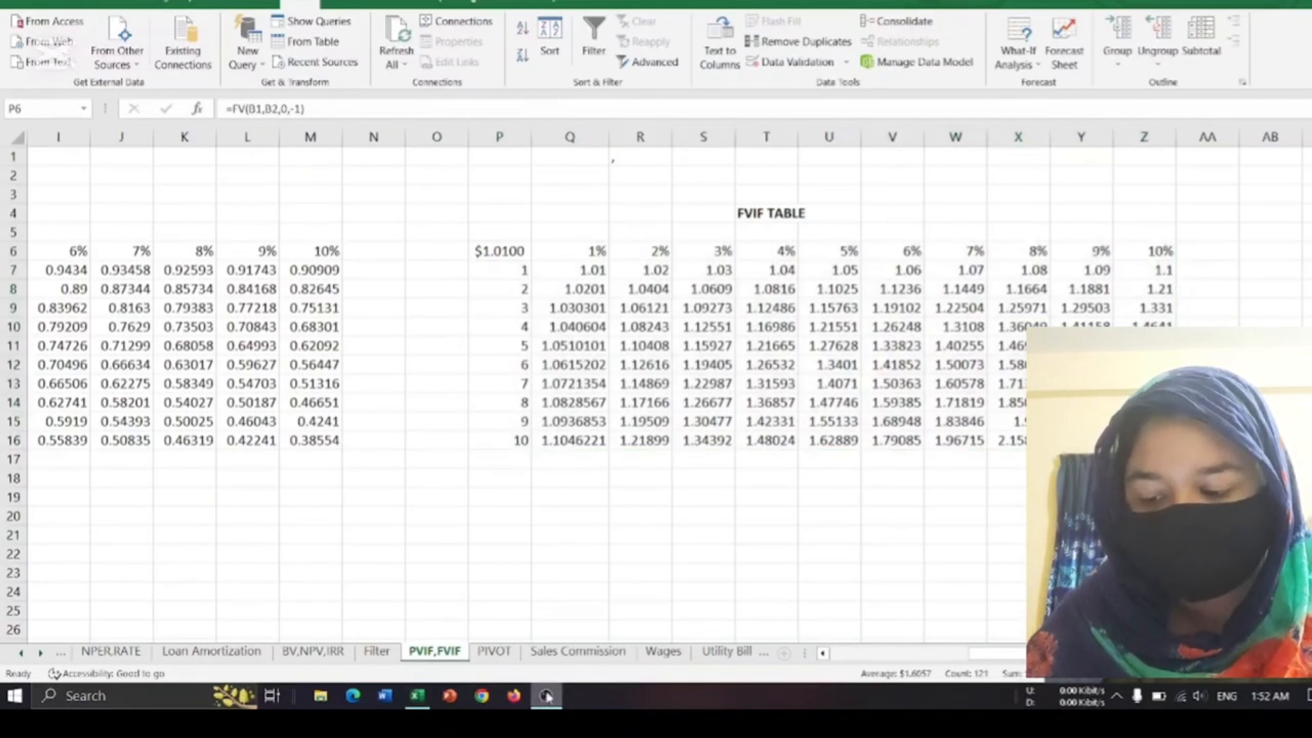